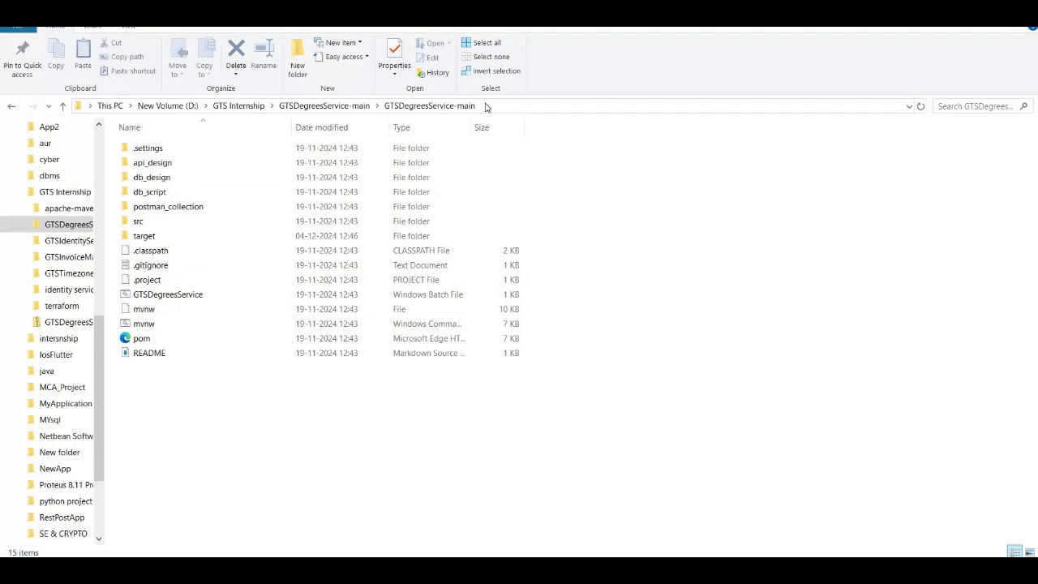
# Open a Command Prompt in the inner GTSDegreesService-main folder and maximize its window.
pyautogui.click(486, 105)
pyautogui.write('cmd')
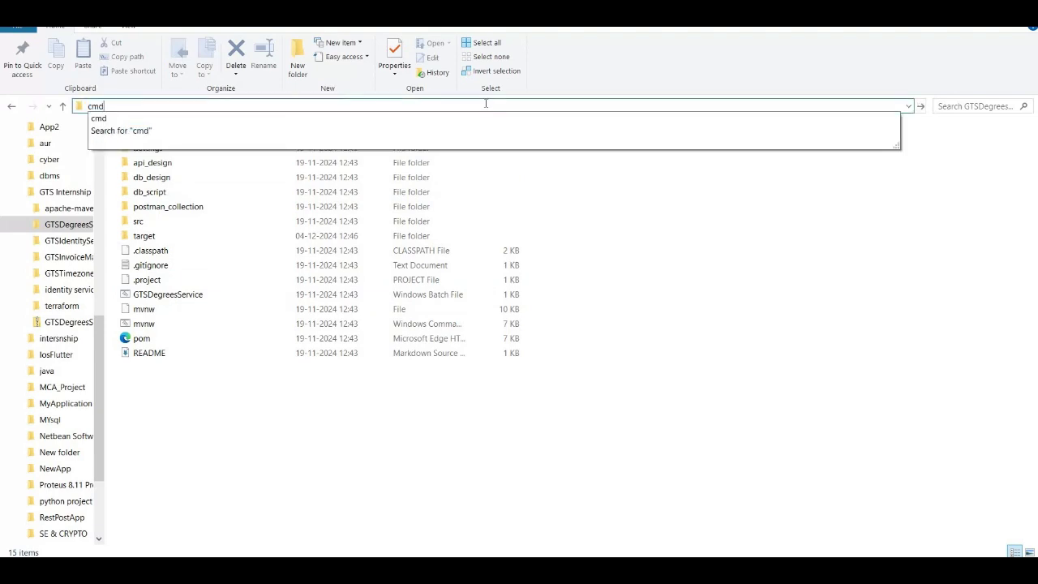
pyautogui.press('Return')
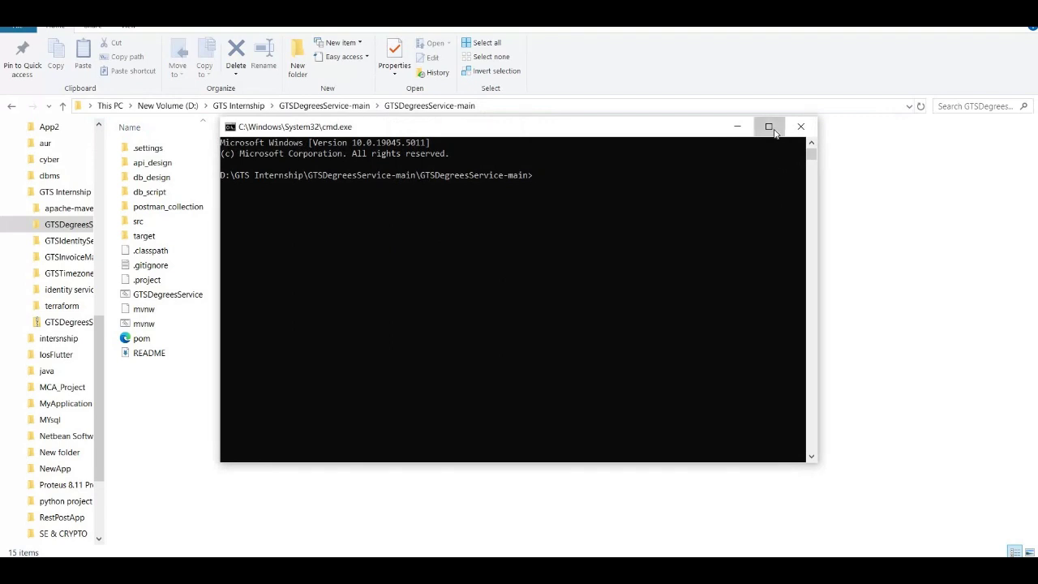
pyautogui.click(769, 127)
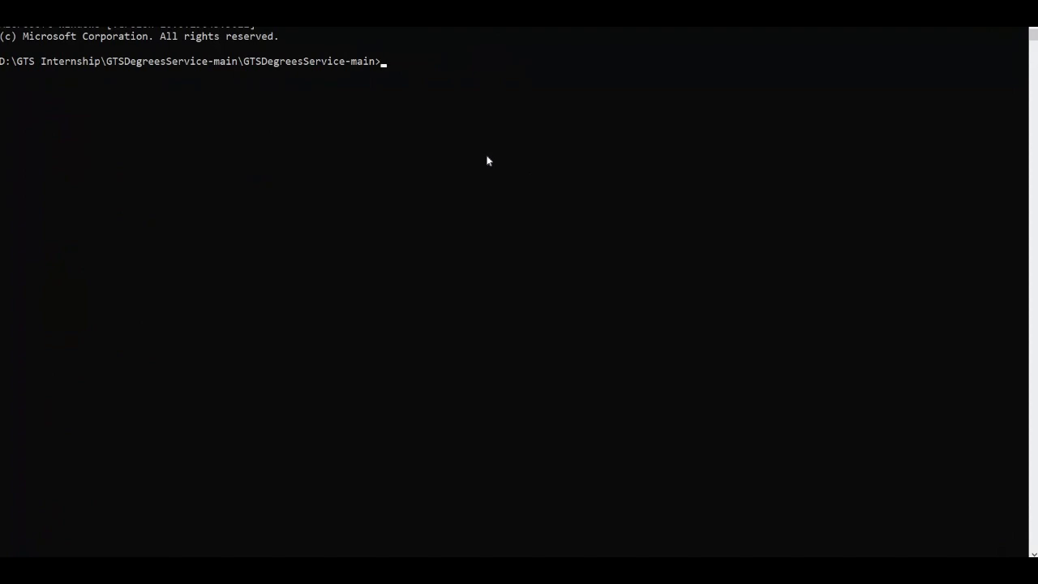
# Build the project with the command mvn clean package -P lambda-package.
pyautogui.write('mvn clean package -P')
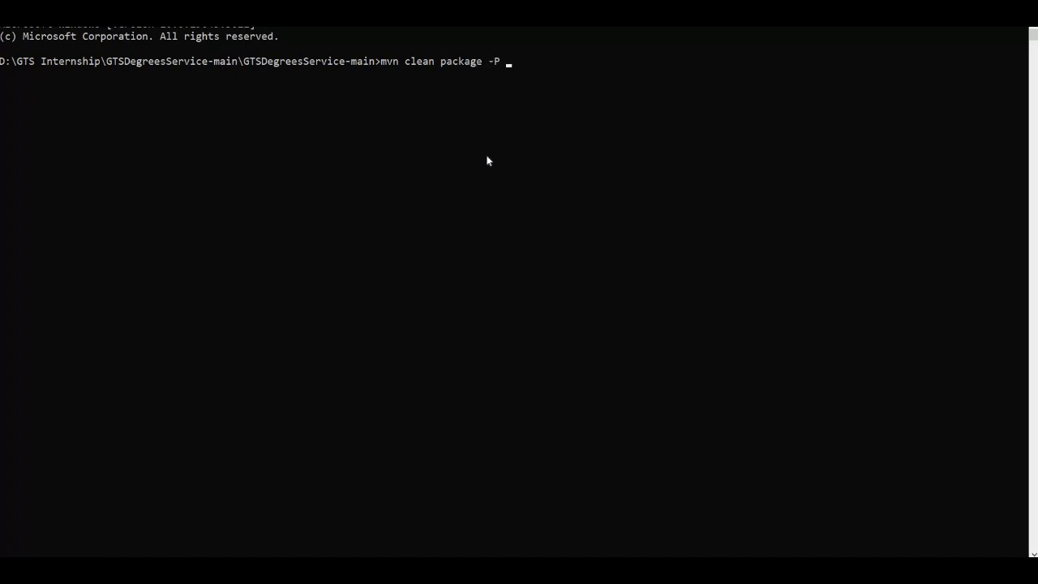
pyautogui.write(' lambda-package')
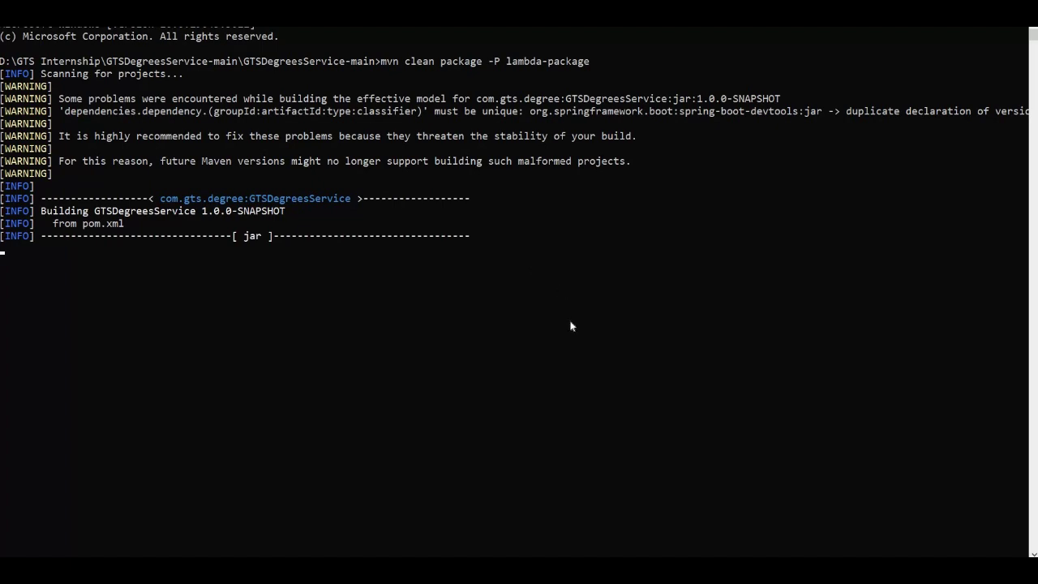
pyautogui.scroll(-4, 536, 292)
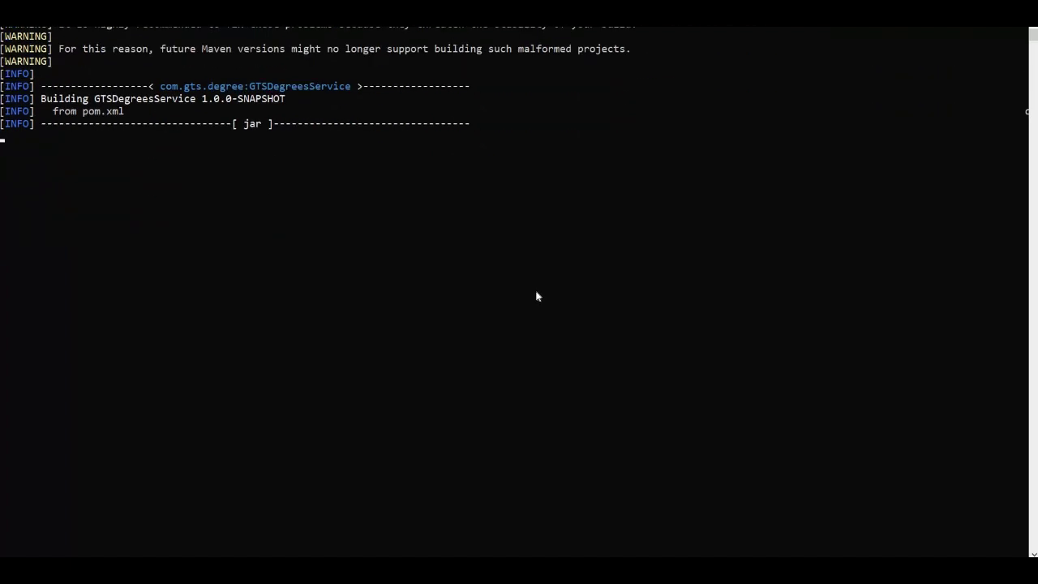
pyautogui.scroll(4, 536, 292)
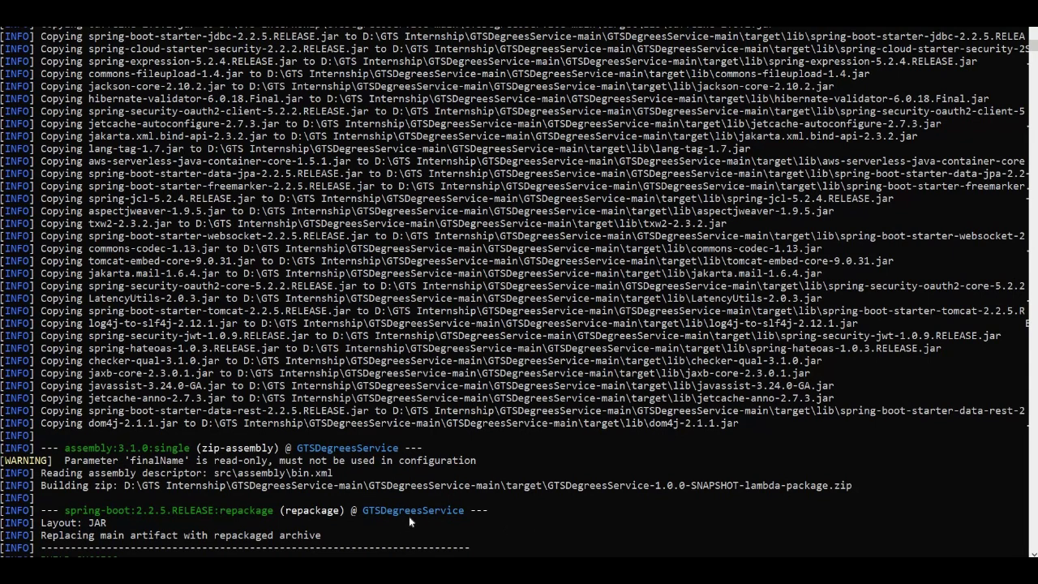
# Switch to the GTSDegreesService-main window in File Explorer and open its target folder.
pyautogui.moveTo(412, 583)
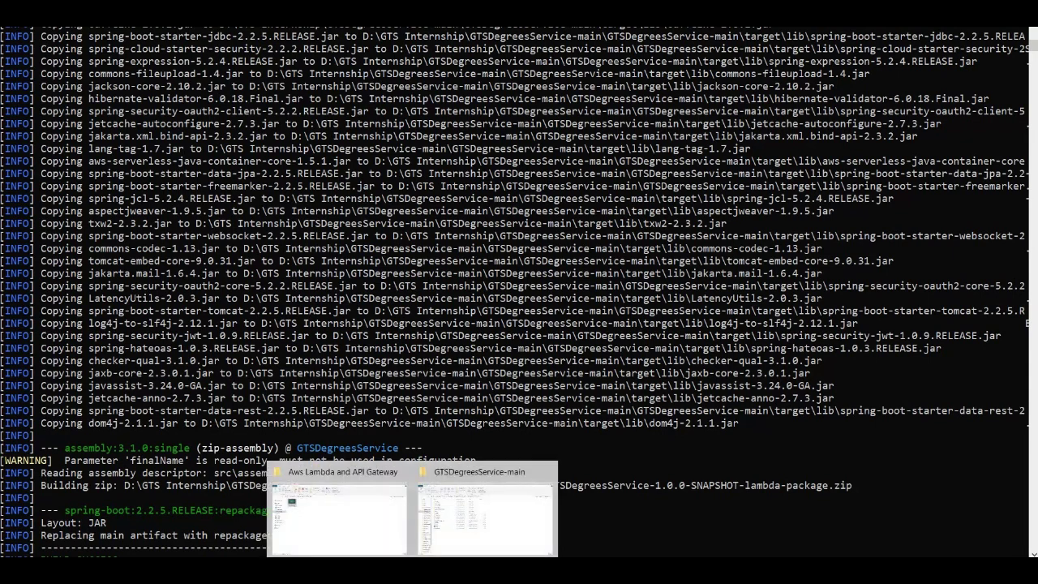
pyautogui.click(485, 510)
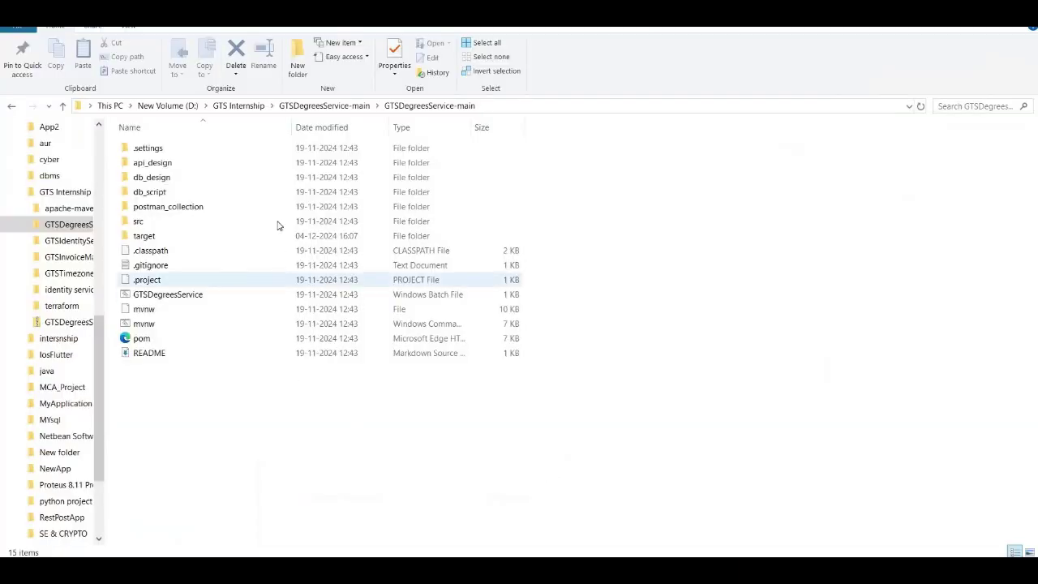
pyautogui.doubleClick(205, 237)
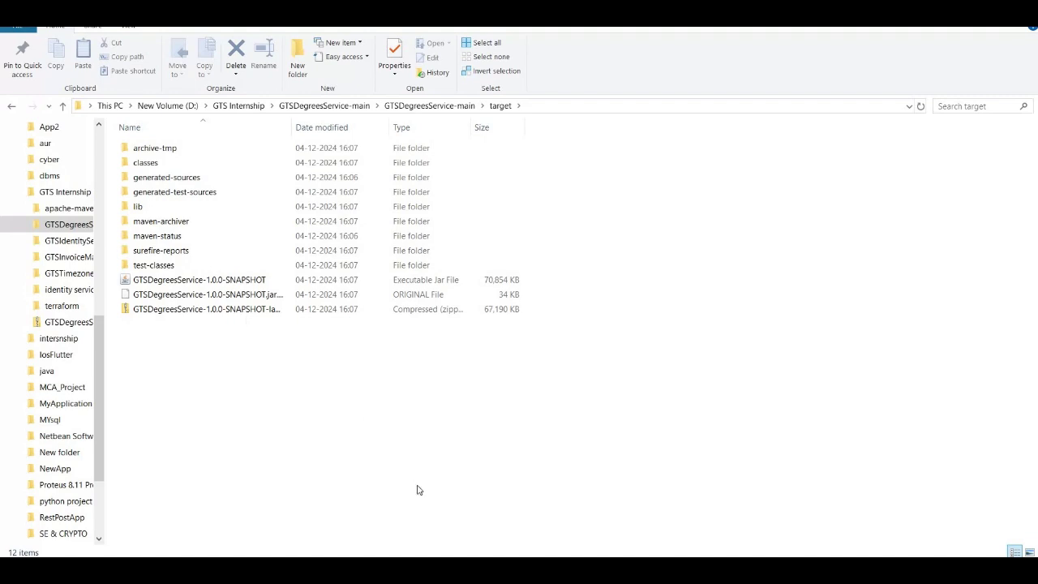
# Switch to the Amazon S3 homepage in the Chrome browser.
pyautogui.moveTo(382, 542)
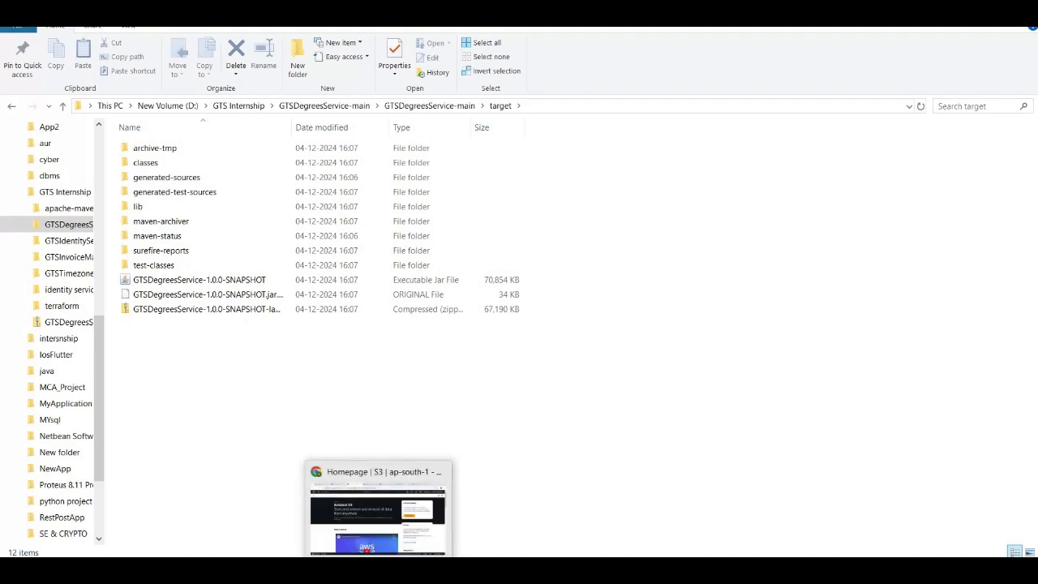
pyautogui.click(377, 438)
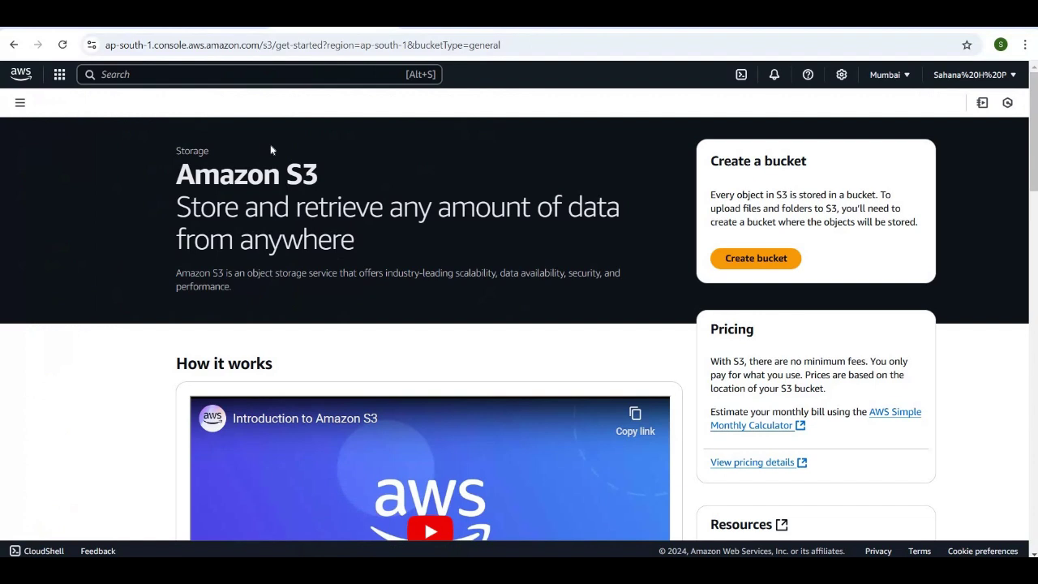
pyautogui.scroll(-1, 235, 113)
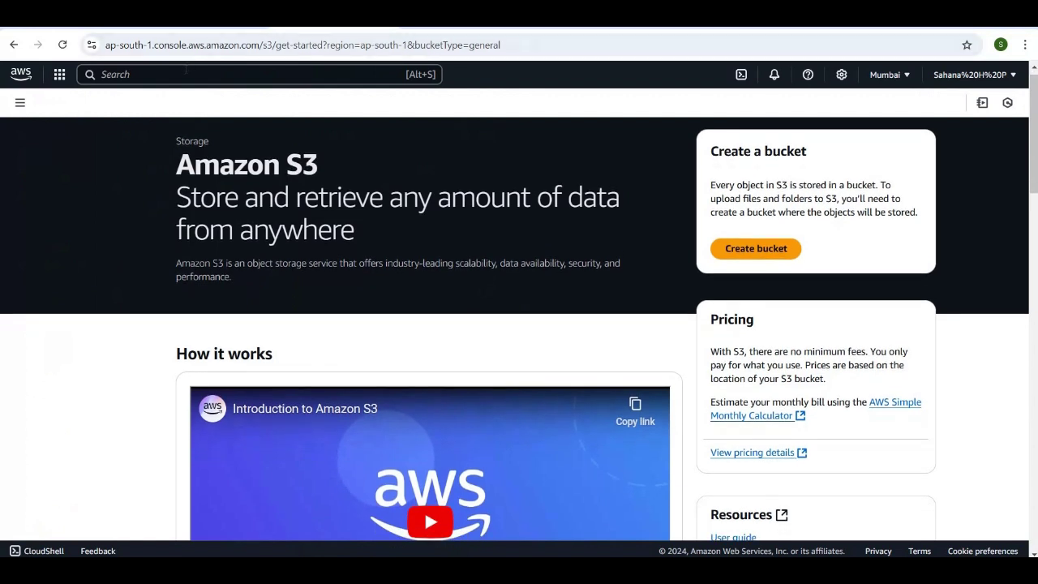
pyautogui.click(185, 72)
pyautogui.write('s3')
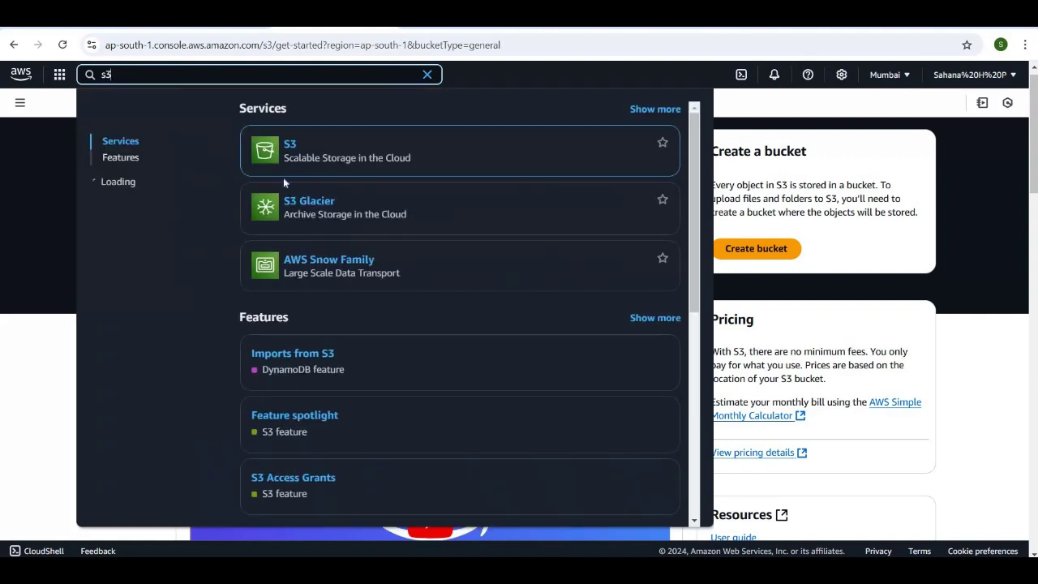
pyautogui.click(428, 76)
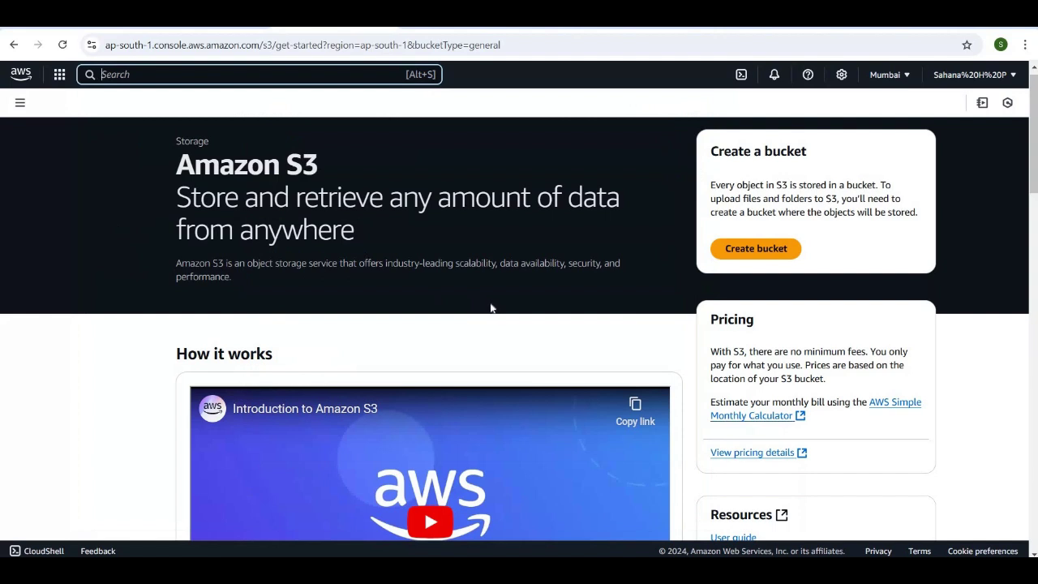
# Start creating a general purpose S3 bucket and enter GTS-microservices as its name.
pyautogui.click(731, 256)
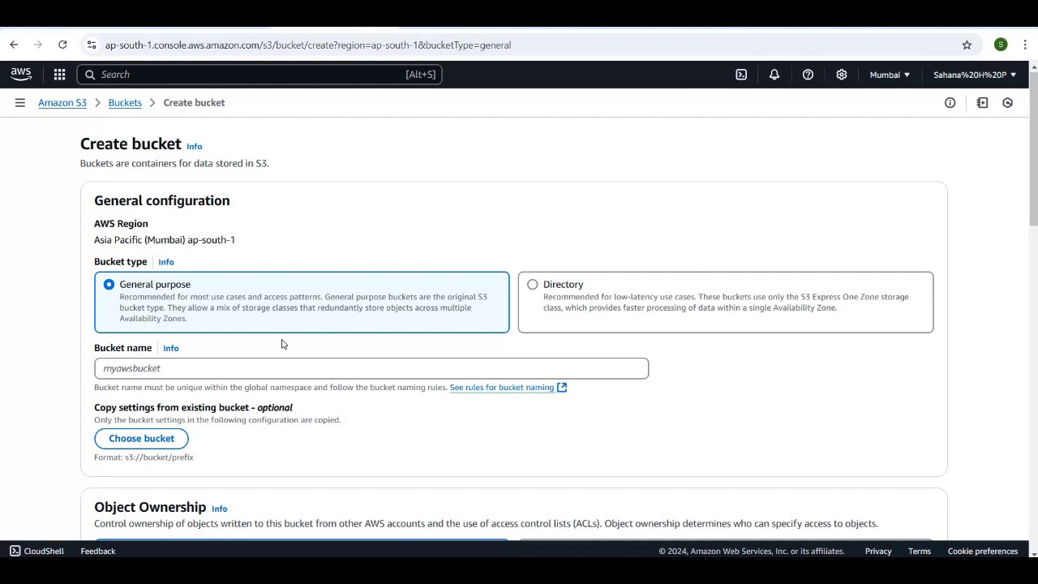
pyautogui.click(164, 369)
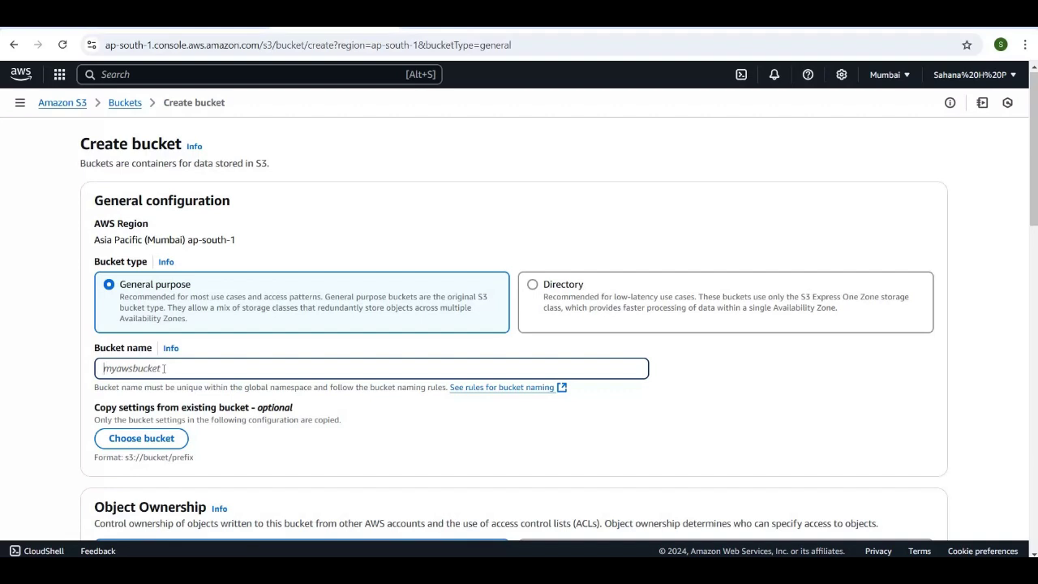
pyautogui.write('GTS-microservices')
# Enable versioning for the new bucket and try to create it with the other settings at their defaults.
pyautogui.scroll(-3, 336, 415)
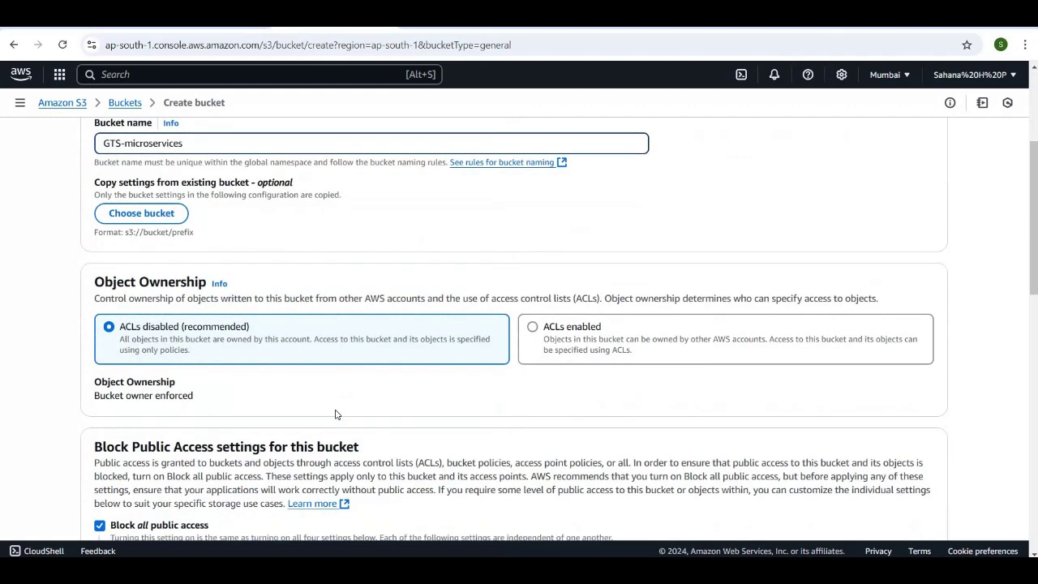
pyautogui.scroll(-2, 336, 411)
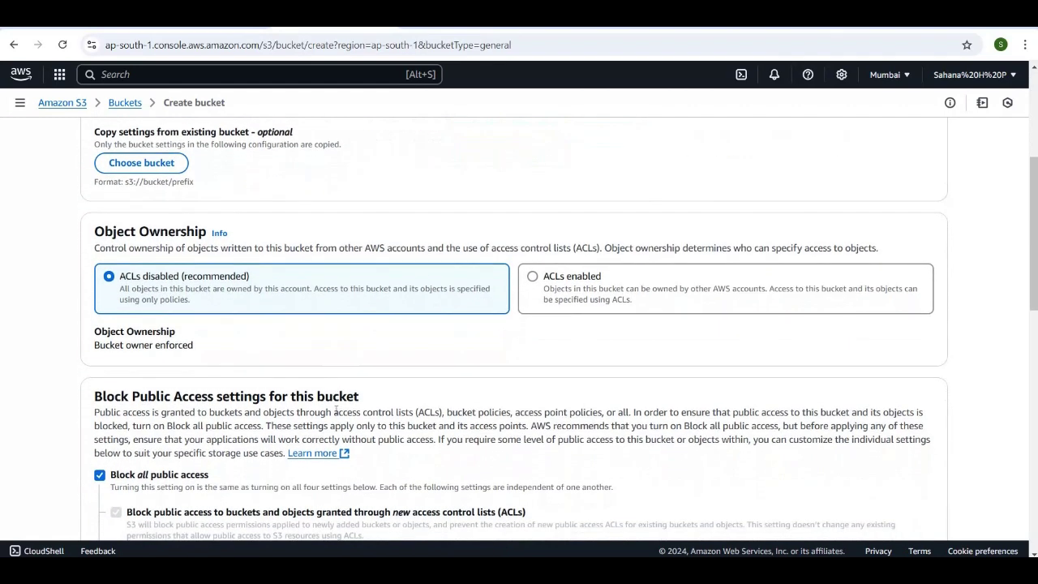
pyautogui.scroll(-3, 335, 411)
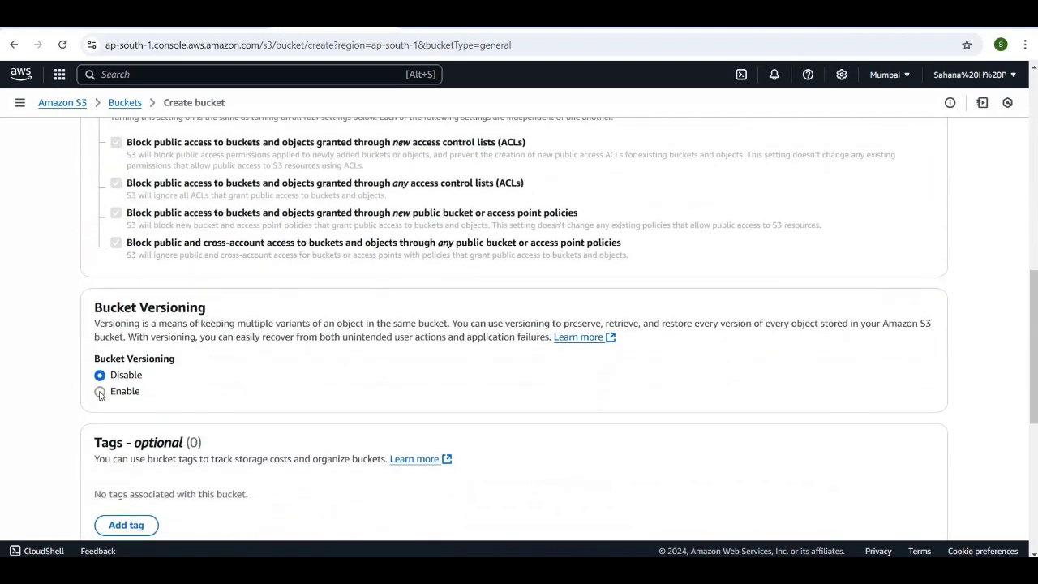
pyautogui.click(100, 393)
pyautogui.scroll(-5, 274, 375)
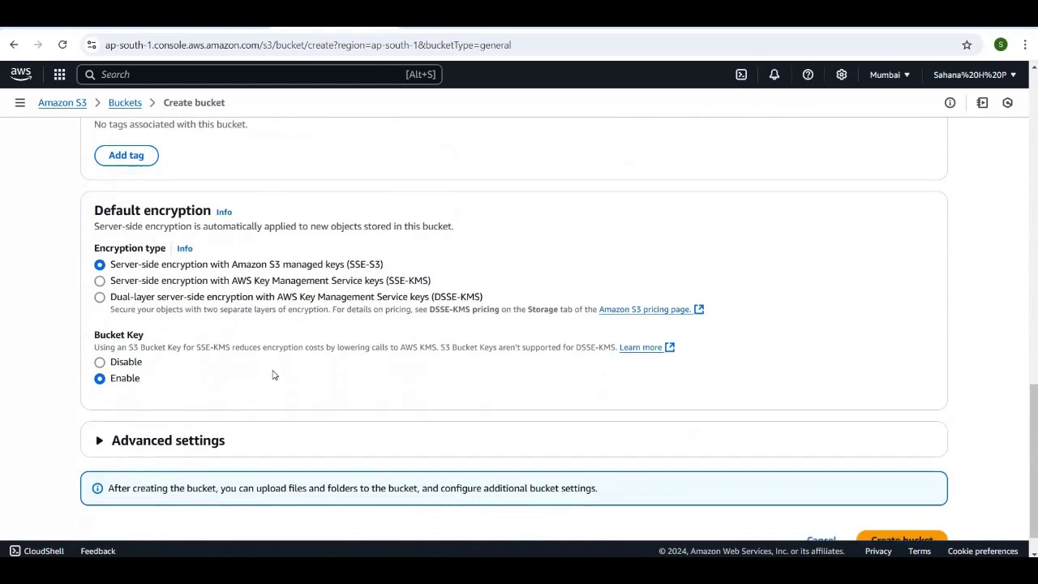
pyautogui.scroll(-1, 273, 375)
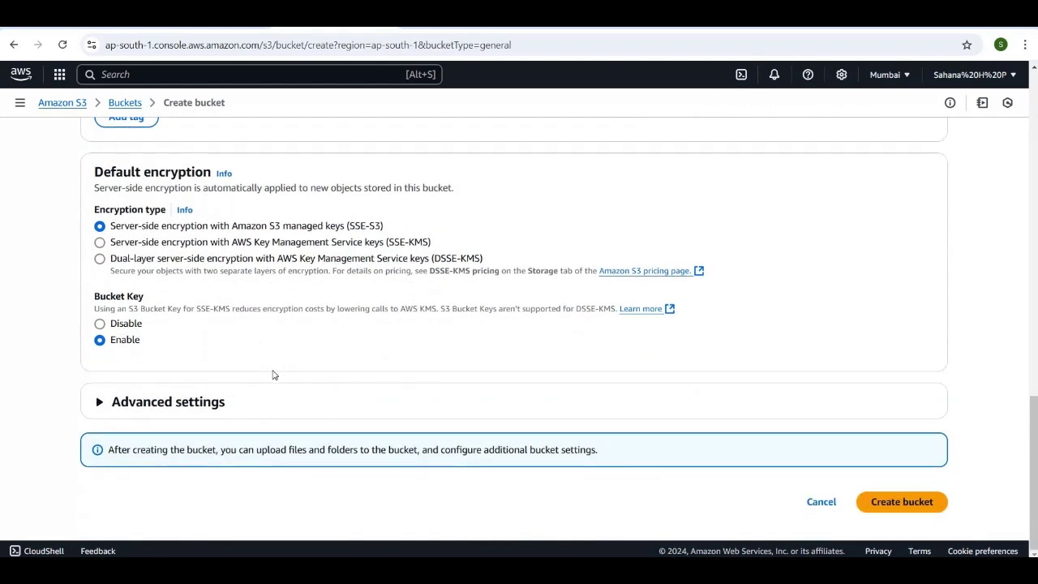
pyautogui.click(891, 508)
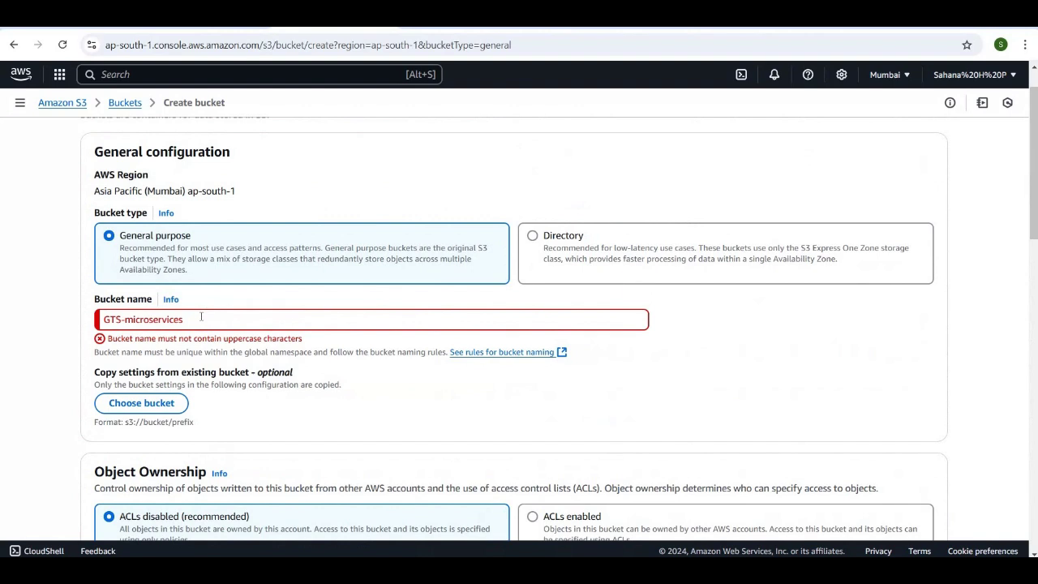
# Replace the bucket name with AWS-Lambda.
pyautogui.click(202, 317)
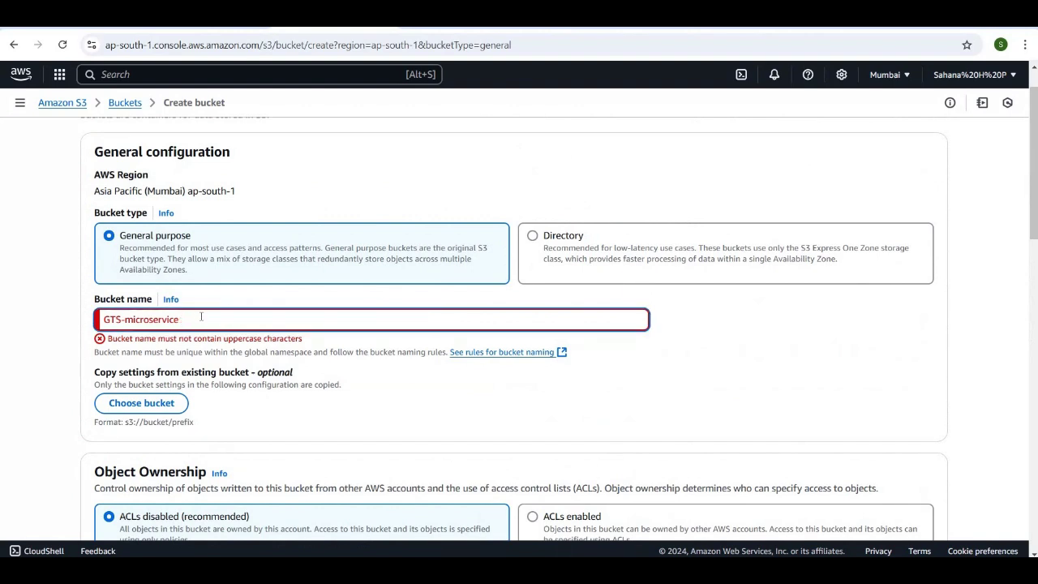
pyautogui.press('BackSpace')
pyautogui.press('BackSpace')
pyautogui.press('BackSpace')
pyautogui.press('BackSpace')
pyautogui.press('BackSpace')
pyautogui.press('BackSpace')
pyautogui.press('BackSpace')
pyautogui.press('BackSpace')
pyautogui.press('BackSpace')
pyautogui.press('BackSpace')
pyautogui.press('BackSpace')
pyautogui.press('BackSpace')
pyautogui.press('BackSpace')
pyautogui.press('BackSpace')
pyautogui.press('BackSpace')
pyautogui.press('BackSpace')
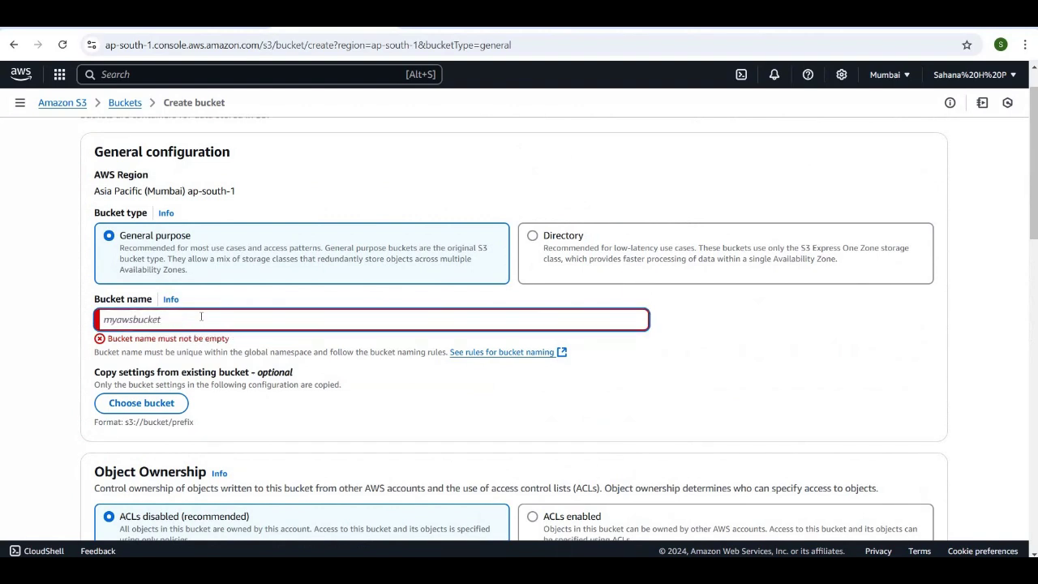
pyautogui.write('AWS-Lambda')
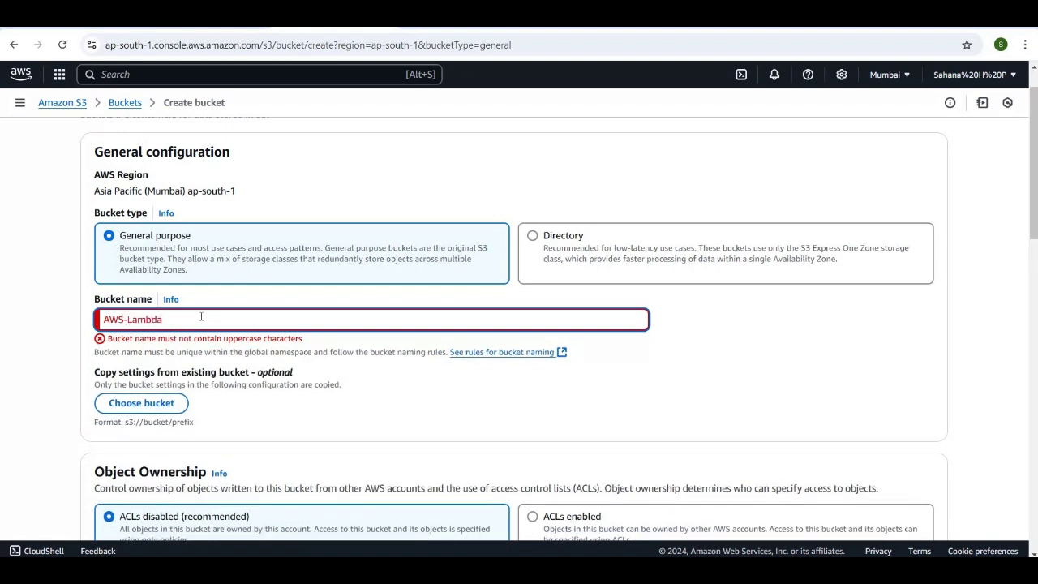
# Change the bucket name to aws-lambda2 and create the bucket.
pyautogui.press('BackSpace')
pyautogui.press('BackSpace')
pyautogui.press('BackSpace')
pyautogui.press('BackSpace')
pyautogui.press('BackSpace')
pyautogui.press('BackSpace')
pyautogui.press('BackSpace')
pyautogui.press('BackSpace')
pyautogui.press('BackSpace')
pyautogui.press('BackSpace')
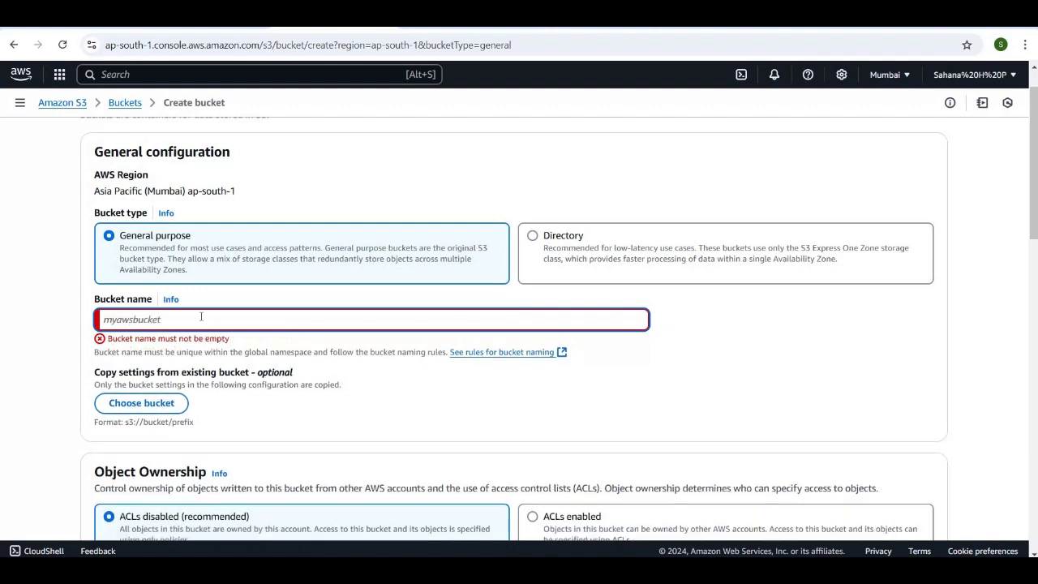
pyautogui.write('aws-')
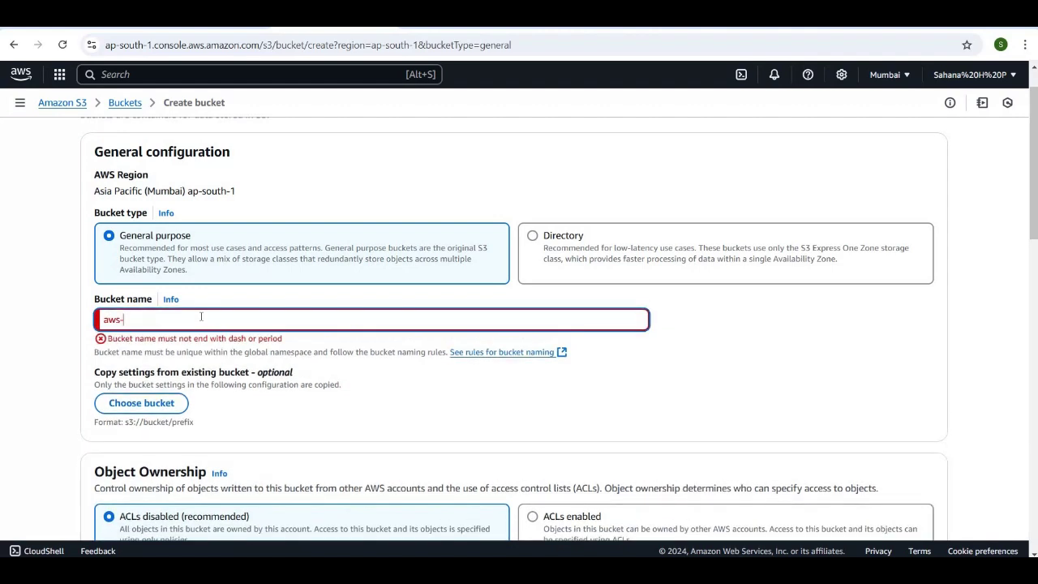
pyautogui.write('lambda')
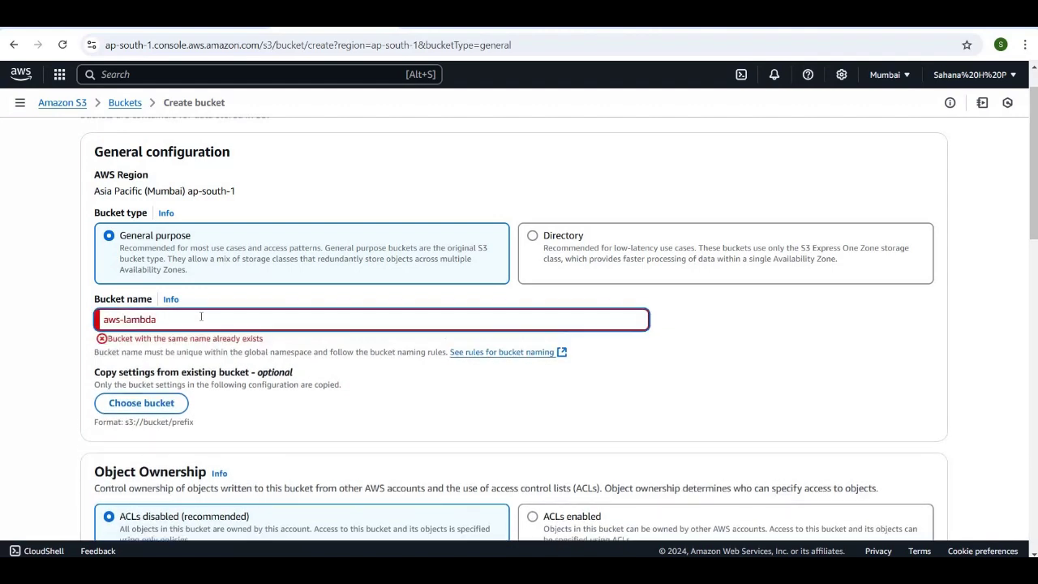
pyautogui.write('1')
pyautogui.press('BackSpace')
pyautogui.write('2')
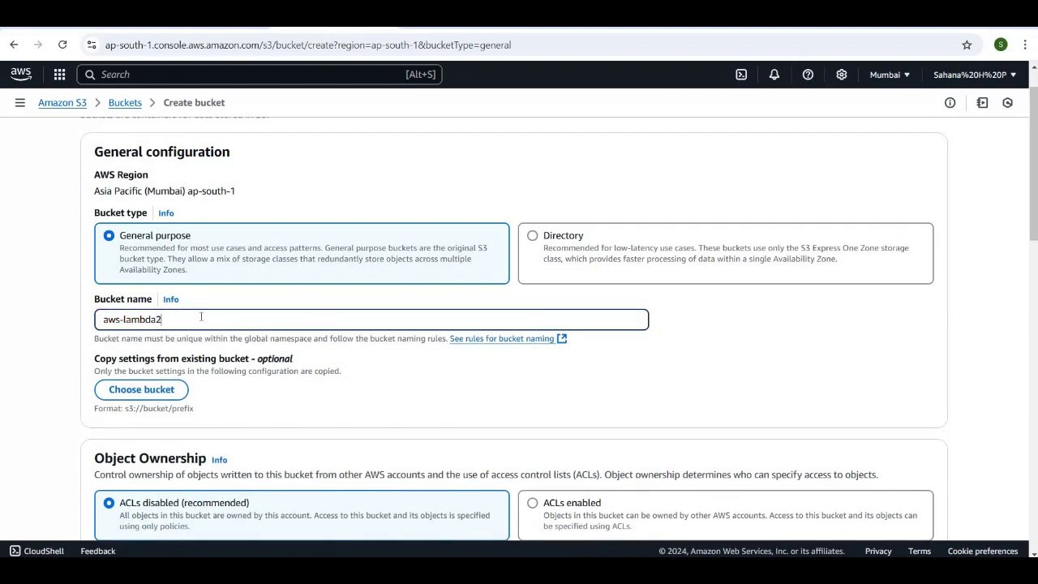
pyautogui.scroll(-20, 415, 389)
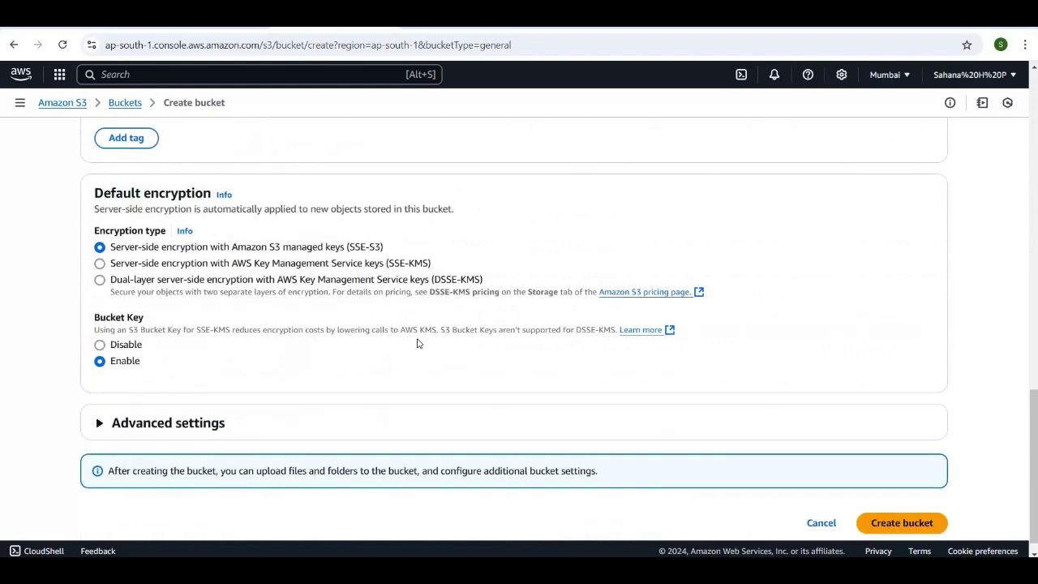
pyautogui.click(922, 503)
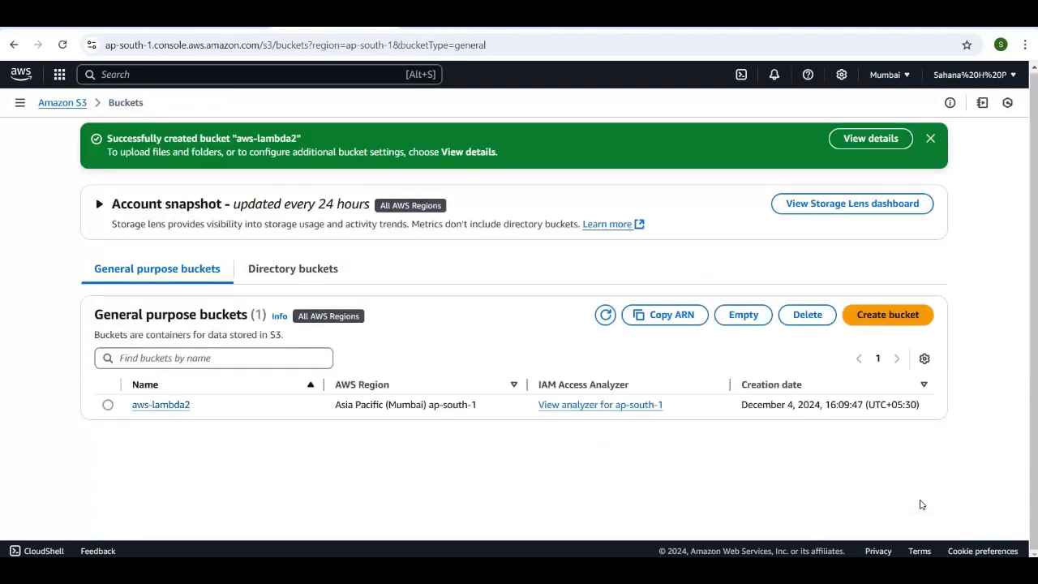
# Start an upload to the aws-lambda2 bucket and browse to the target folder of GTSDegreesService-main in GTS Internship on drive D.
pyautogui.click(165, 406)
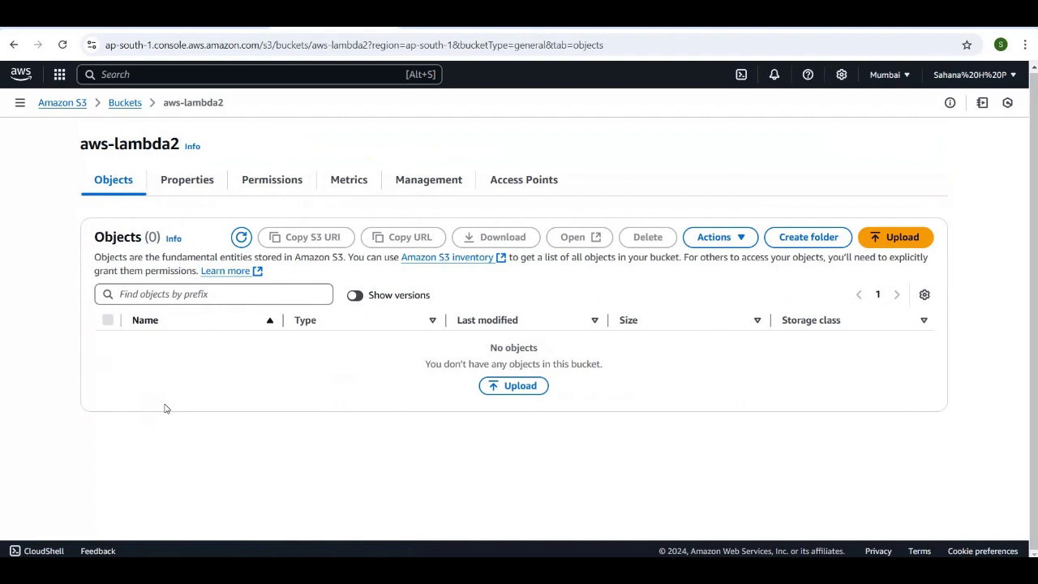
pyautogui.click(873, 246)
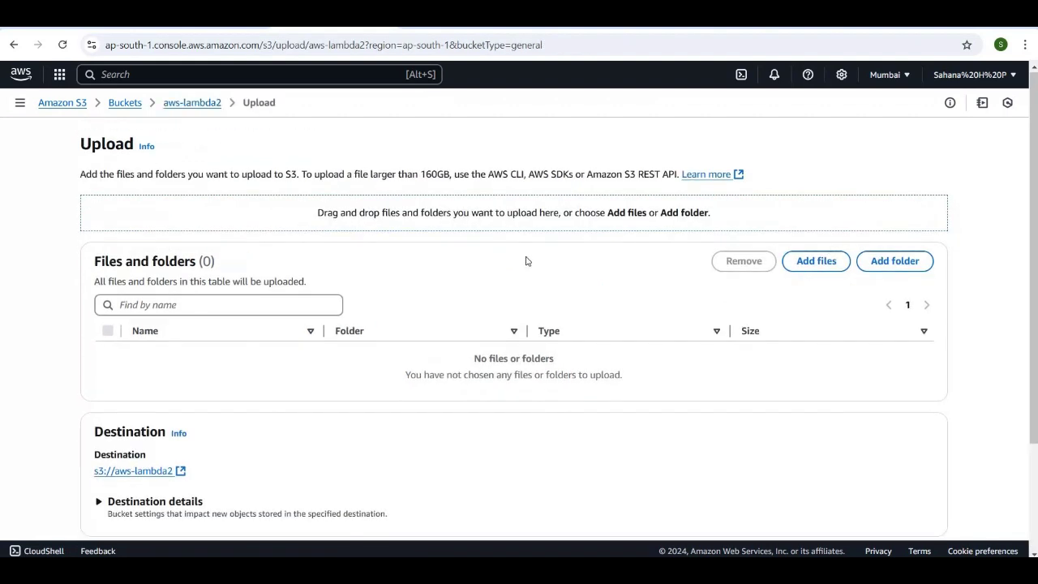
pyautogui.click(808, 267)
pyautogui.click(809, 267)
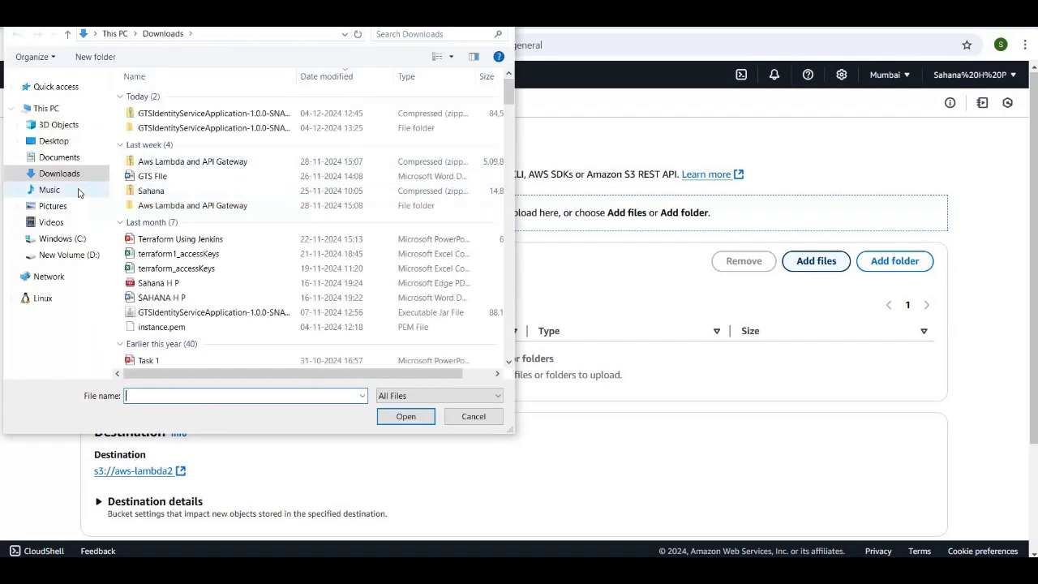
pyautogui.click(17, 256)
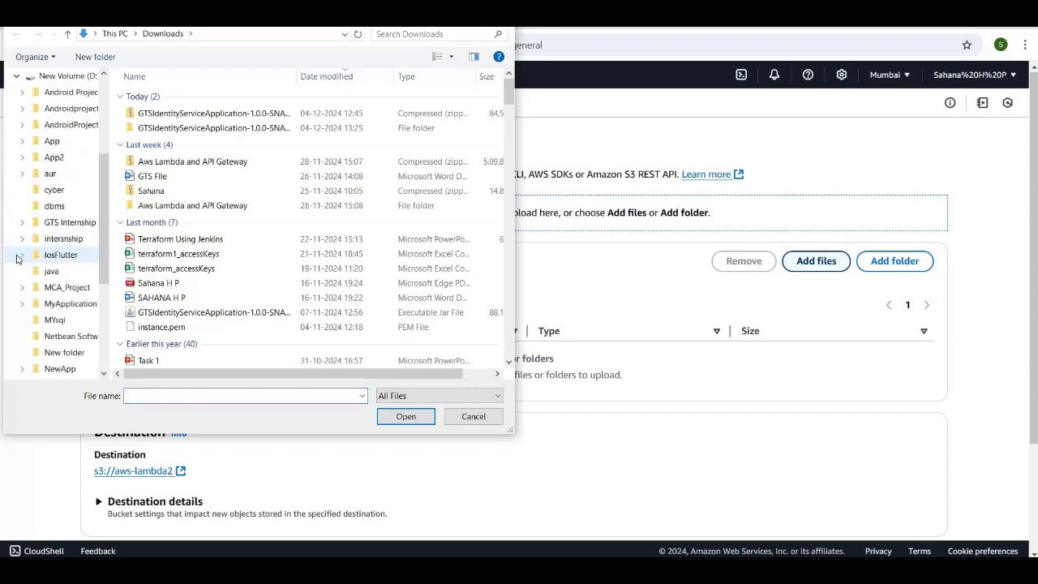
pyautogui.click(65, 223)
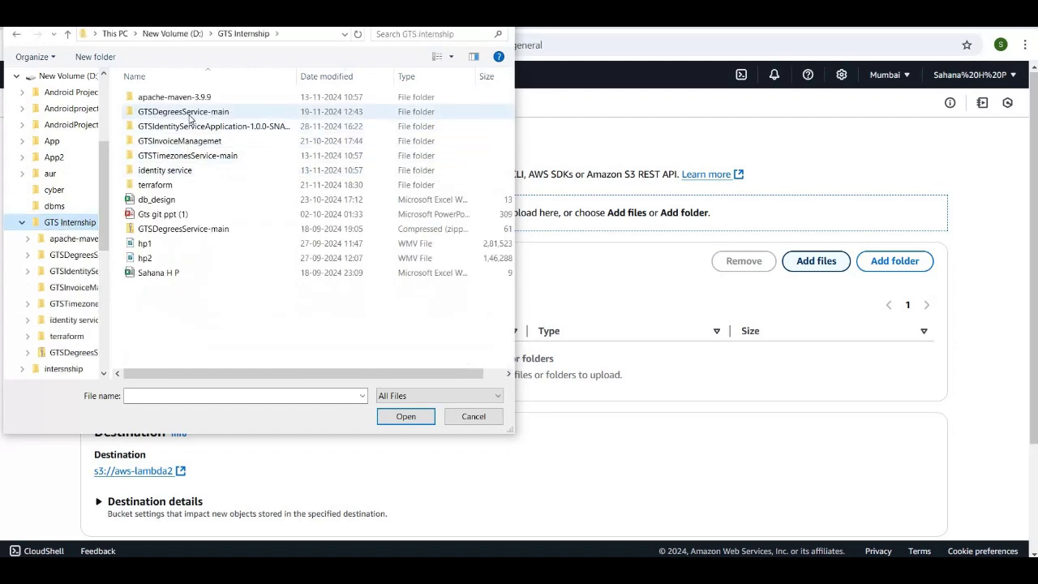
pyautogui.doubleClick(190, 118)
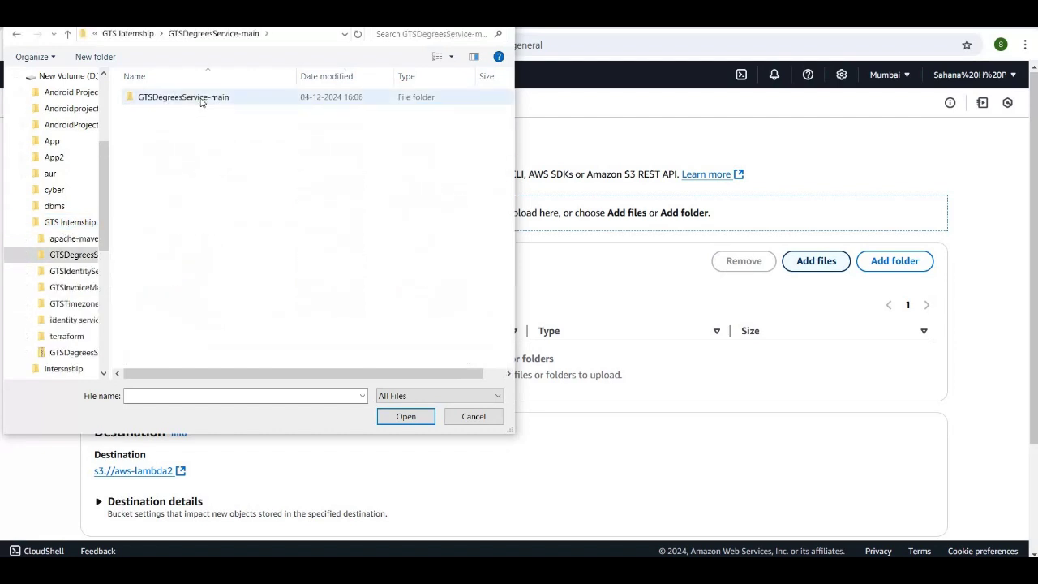
pyautogui.click(201, 102)
pyautogui.doubleClick(201, 99)
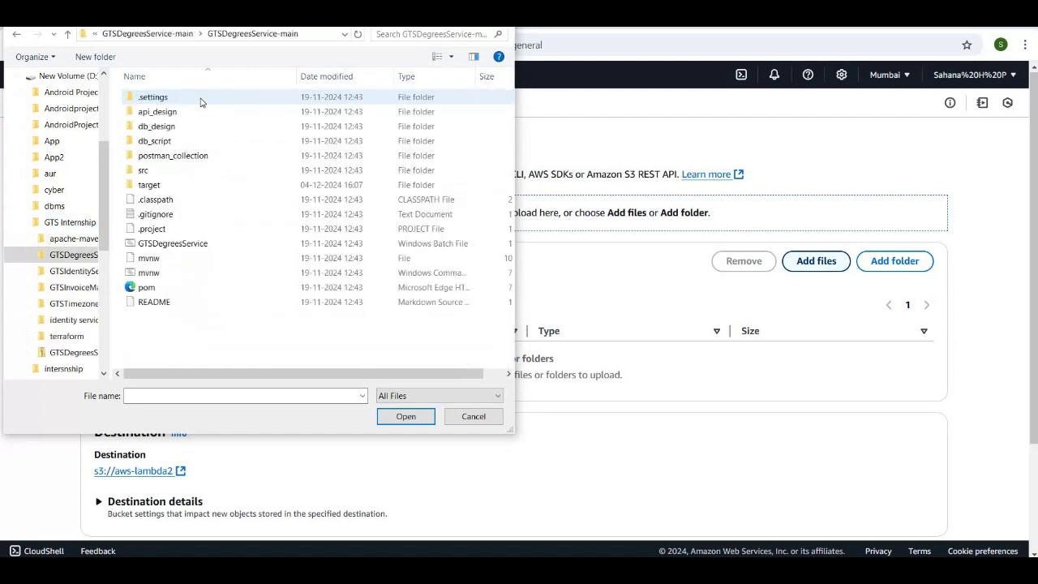
pyautogui.click(167, 186)
pyautogui.doubleClick(167, 186)
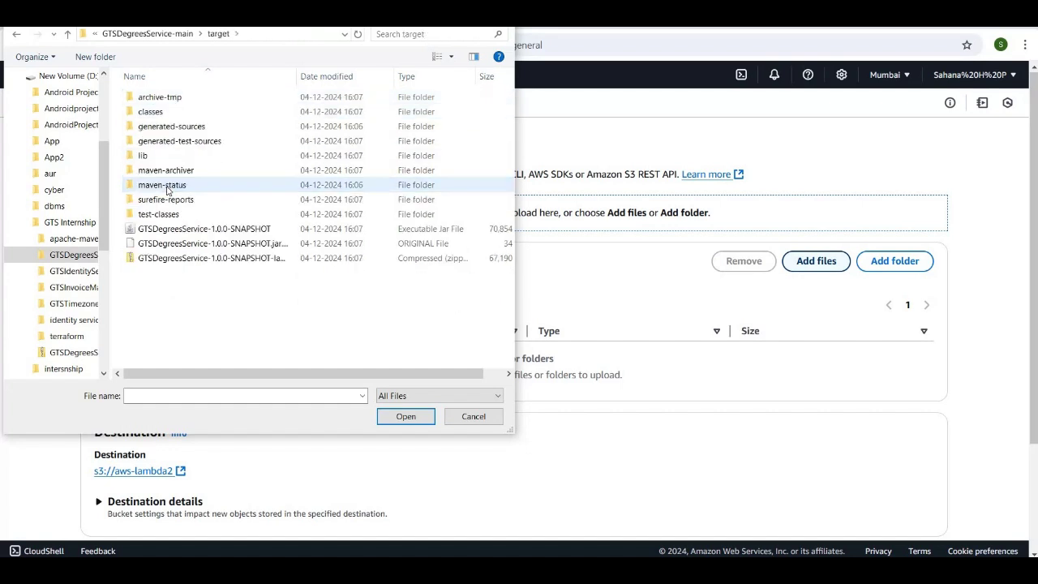
# Upload the GTSDegreesService-1.0.0-SNAPSHOT-lambda-package zip file to the bucket and close the upload status page.
pyautogui.click(176, 259)
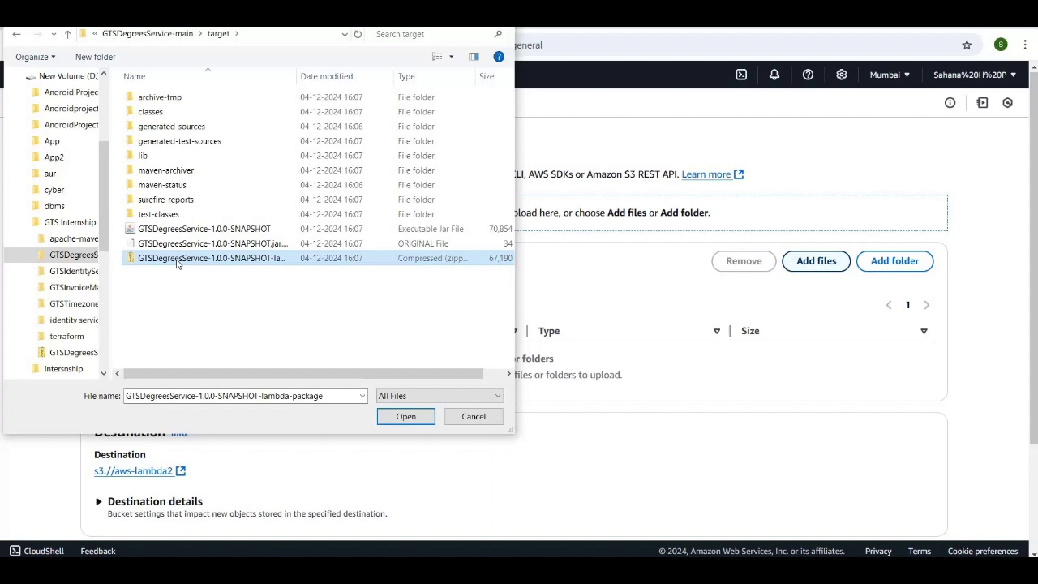
pyautogui.click(408, 419)
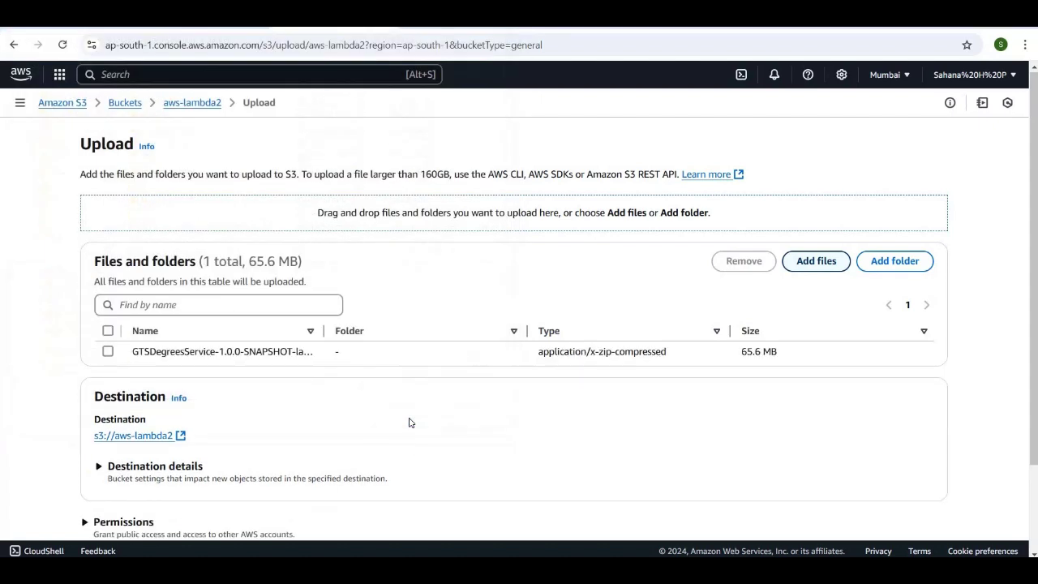
pyautogui.scroll(-2, 409, 421)
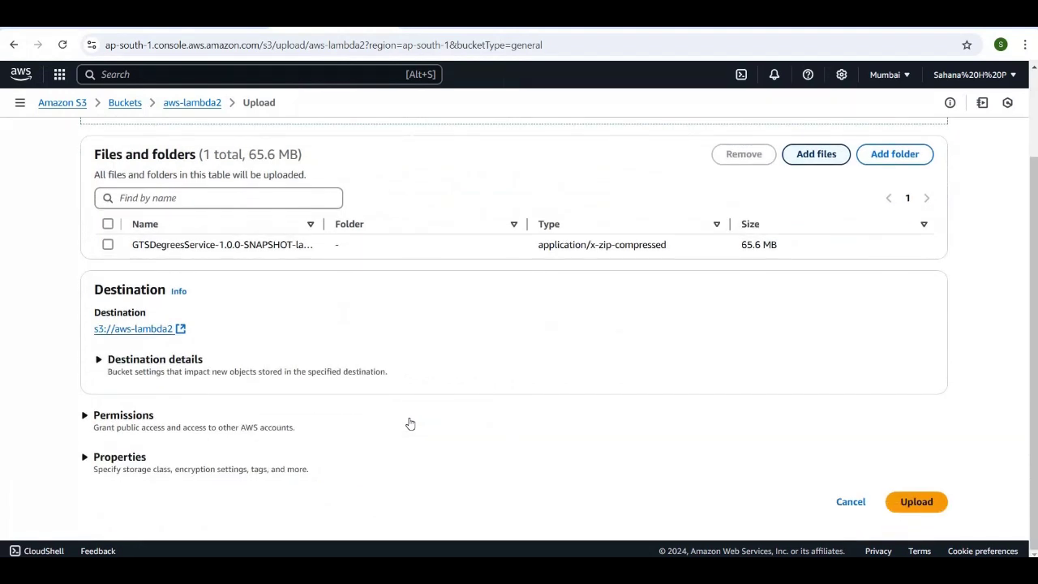
pyautogui.click(919, 502)
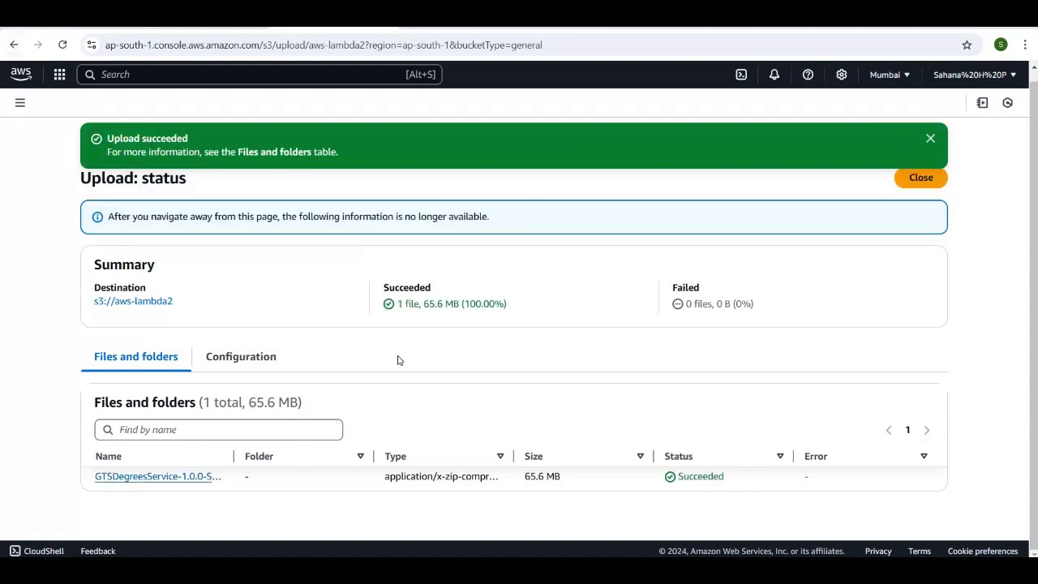
pyautogui.click(929, 140)
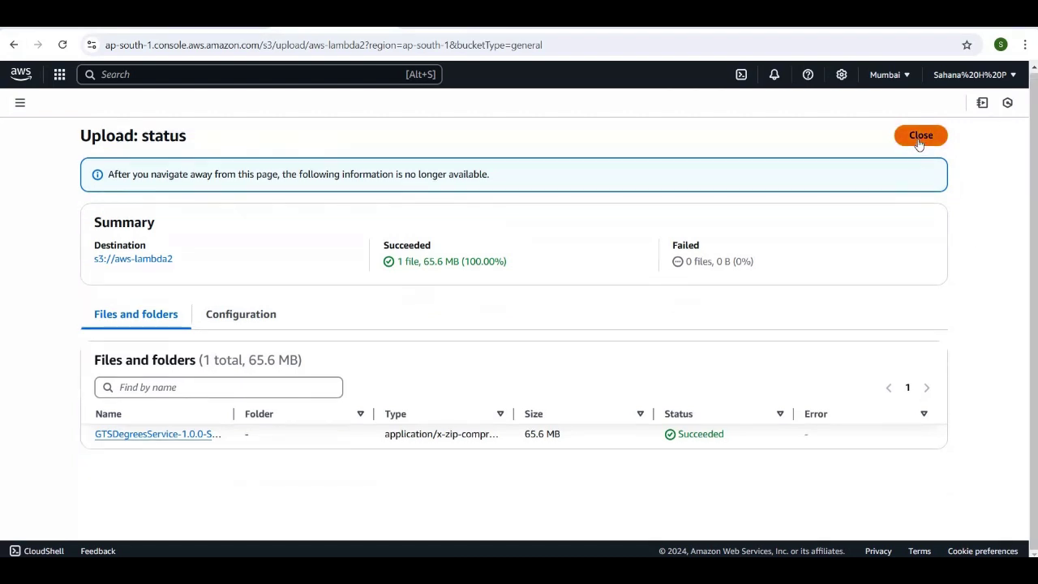
pyautogui.click(919, 138)
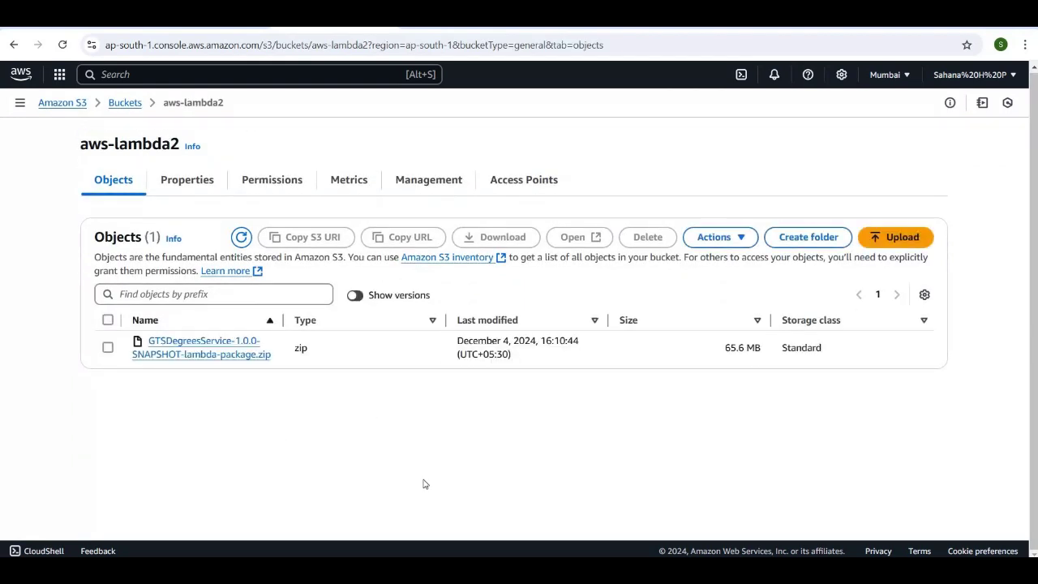
# Upload the GTSIdentityServiceApplication-1.0.0-SNAPSHOT lambda package zip from Downloads to the aws-lambda2 bucket and close the upload status page.
pyautogui.click(888, 245)
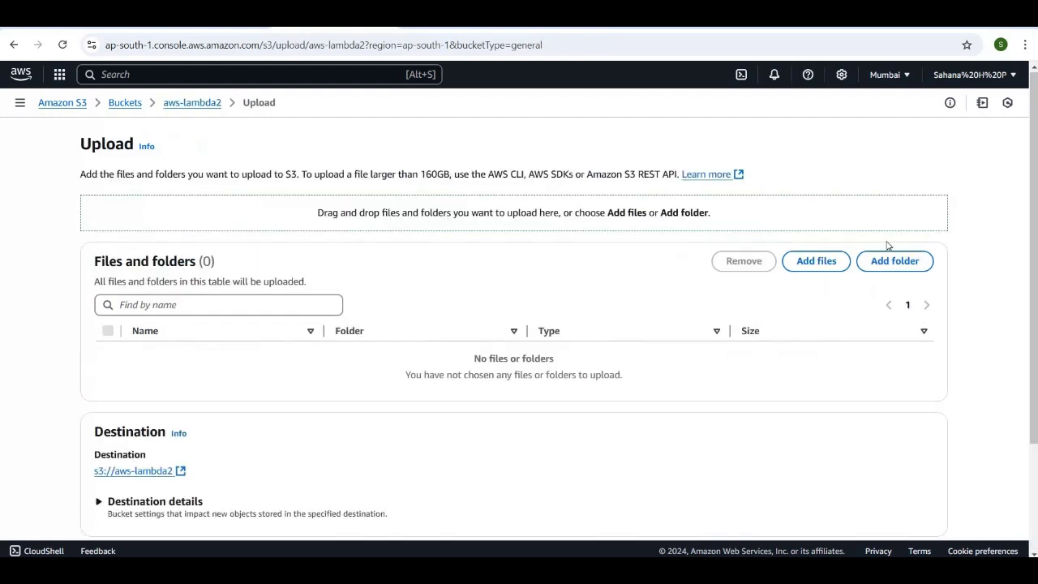
pyautogui.click(809, 261)
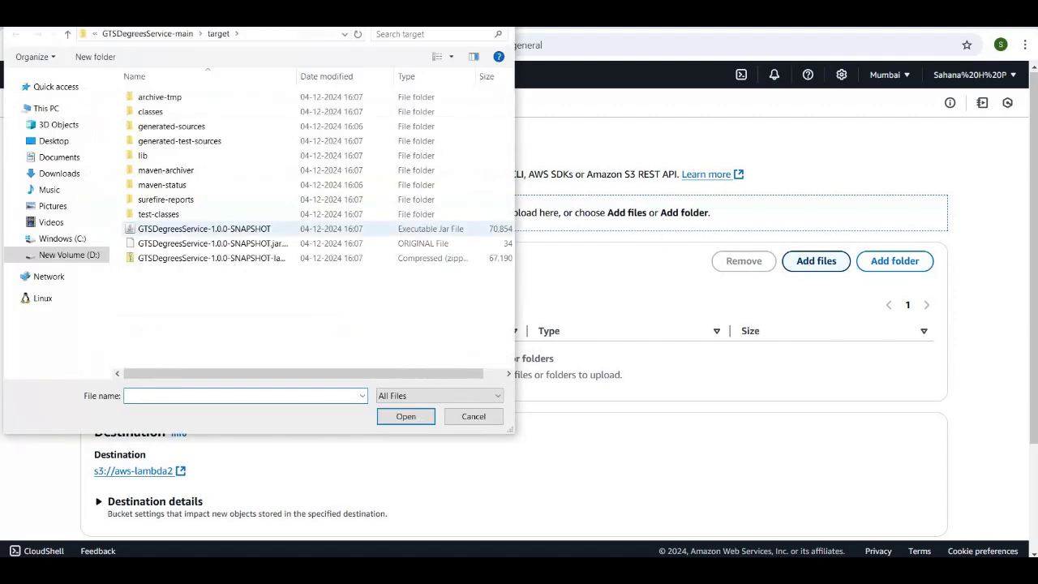
pyautogui.click(50, 173)
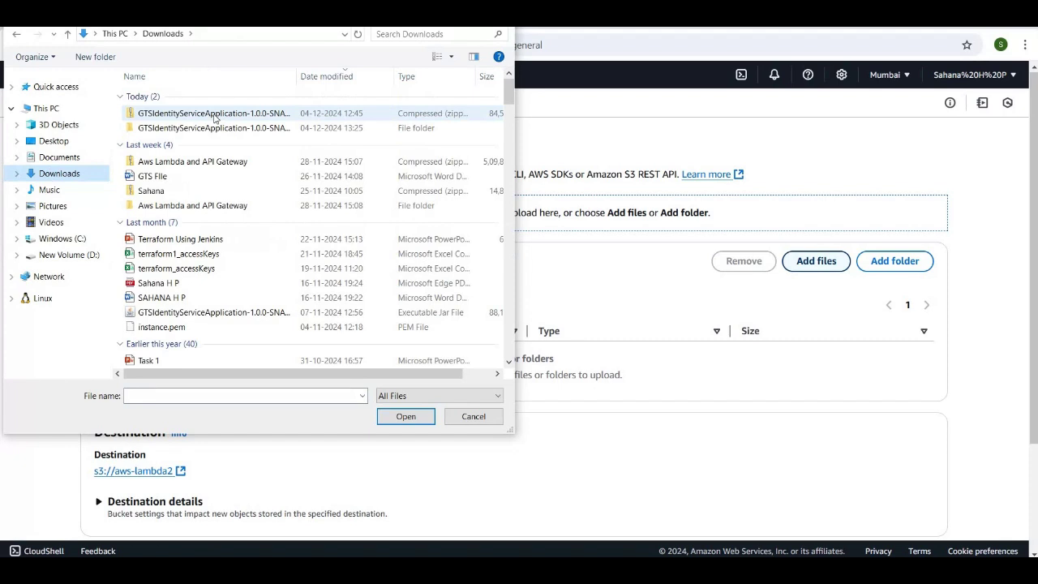
pyautogui.click(215, 119)
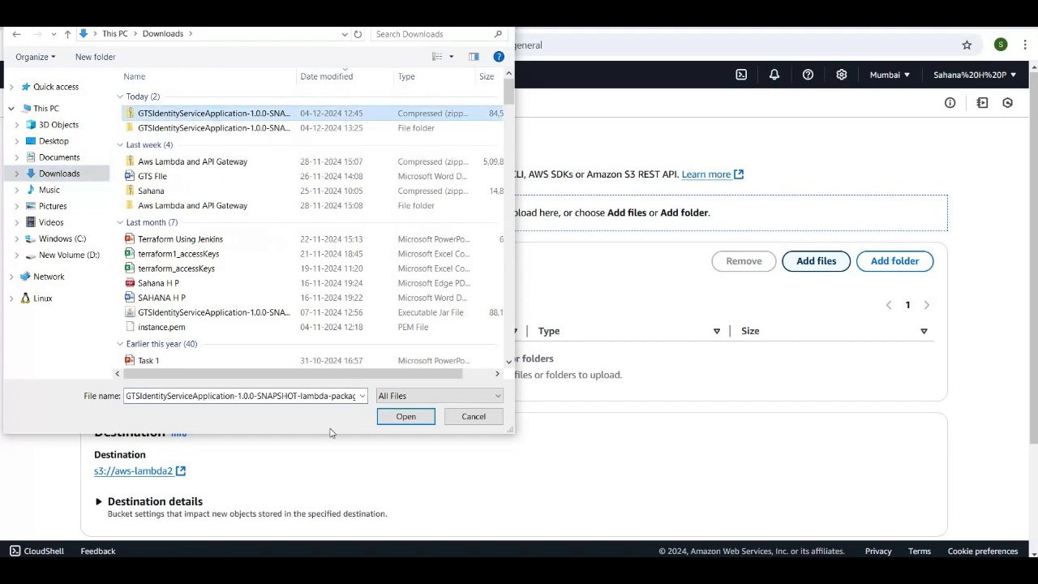
pyautogui.click(419, 420)
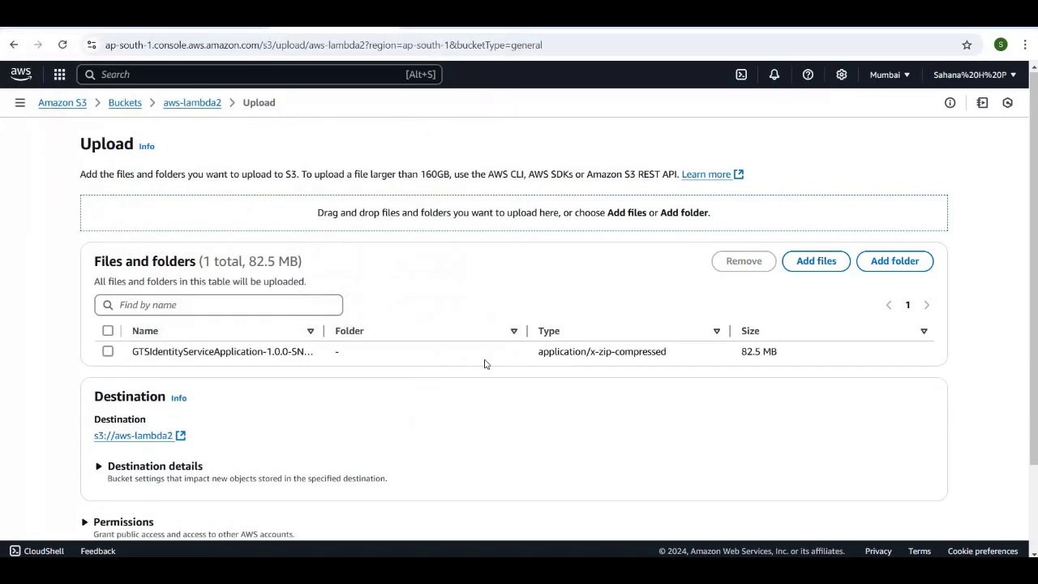
pyautogui.scroll(-2, 538, 366)
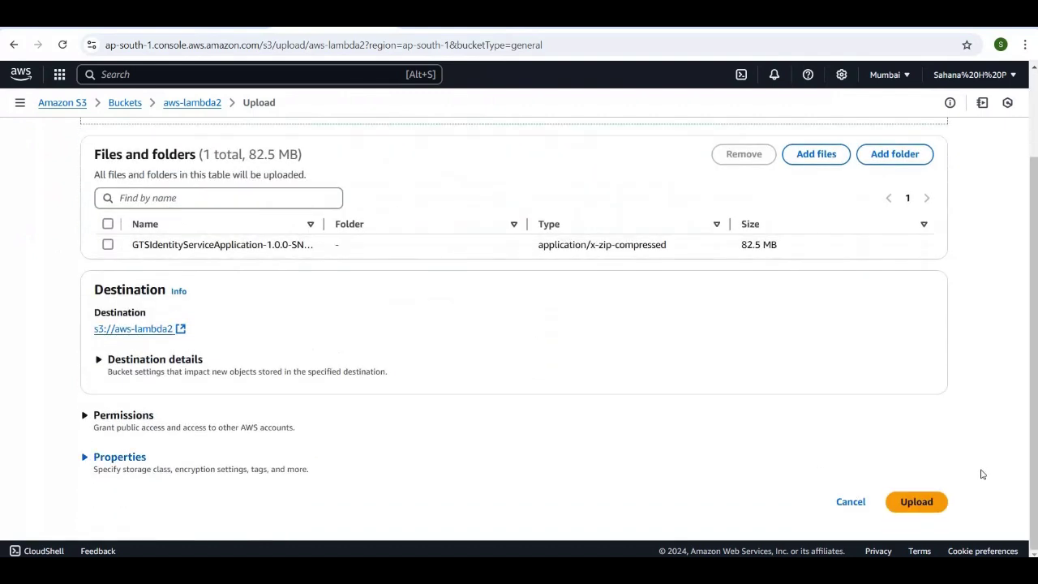
pyautogui.click(925, 503)
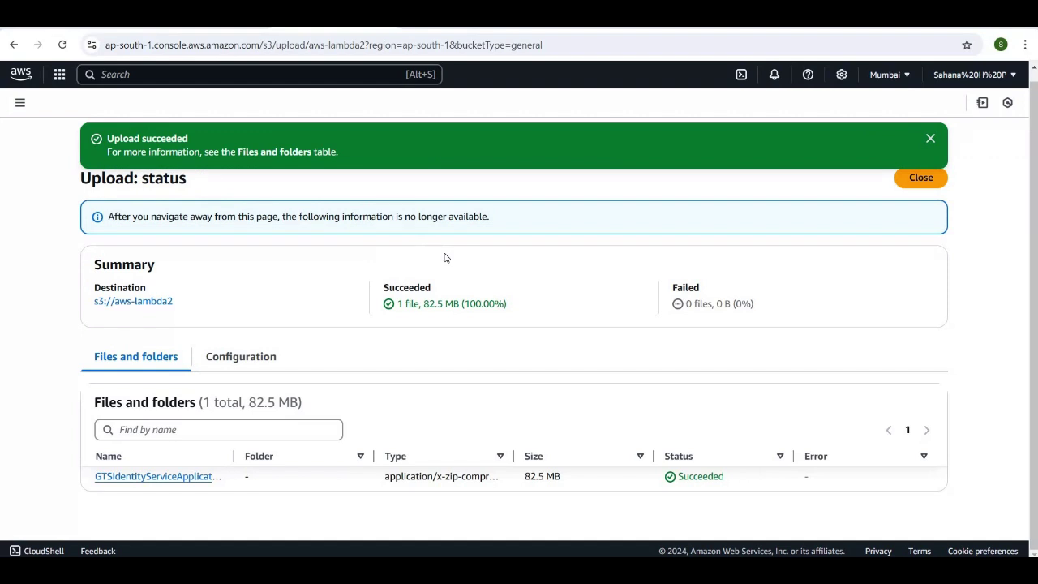
pyautogui.click(931, 139)
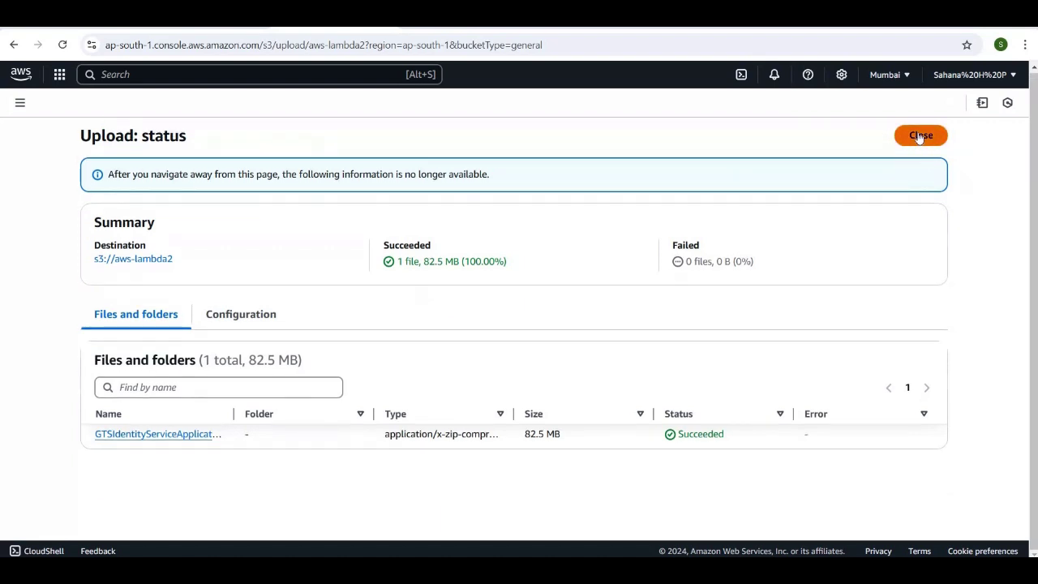
pyautogui.click(921, 136)
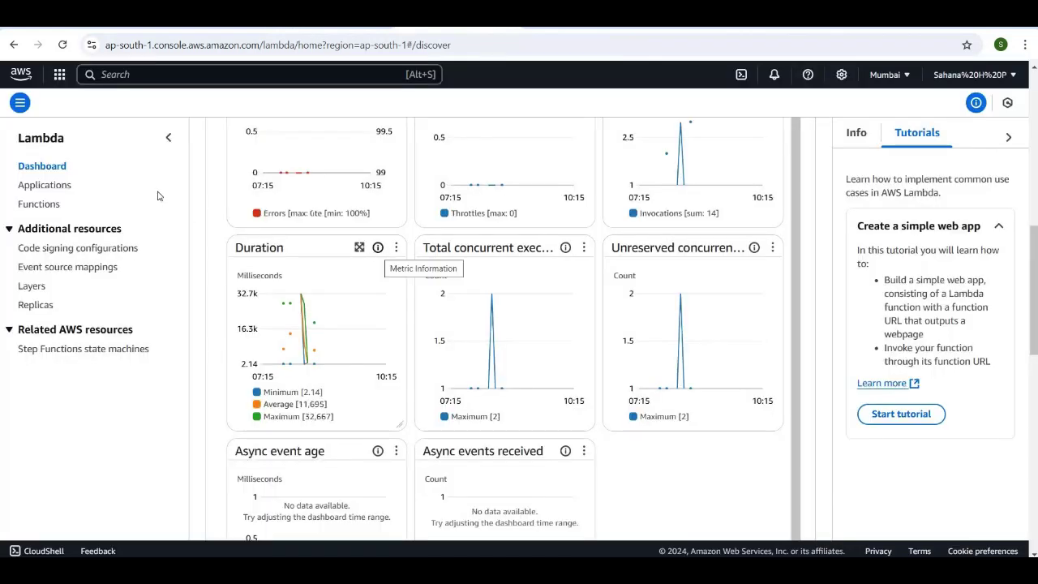
# Start creating a Lambda function authored from scratch and name it GTS-Degree.
pyautogui.scroll(8, 191, 186)
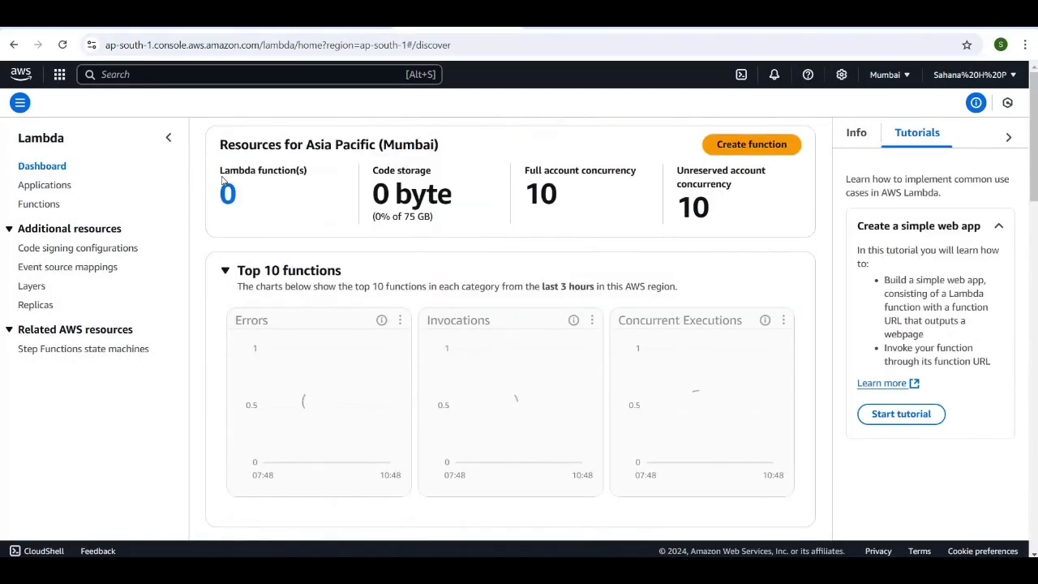
pyautogui.click(766, 145)
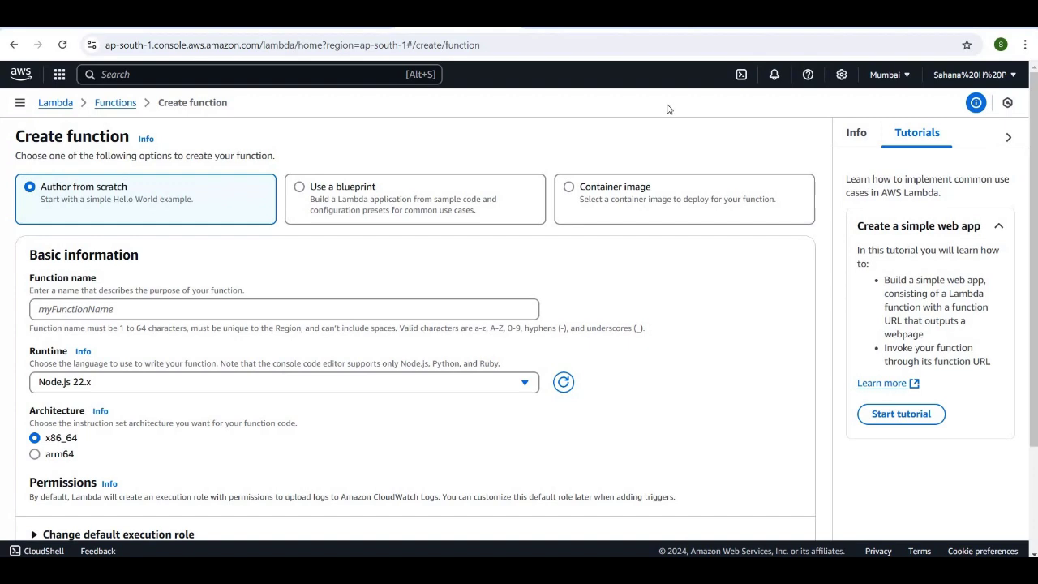
pyautogui.click(188, 313)
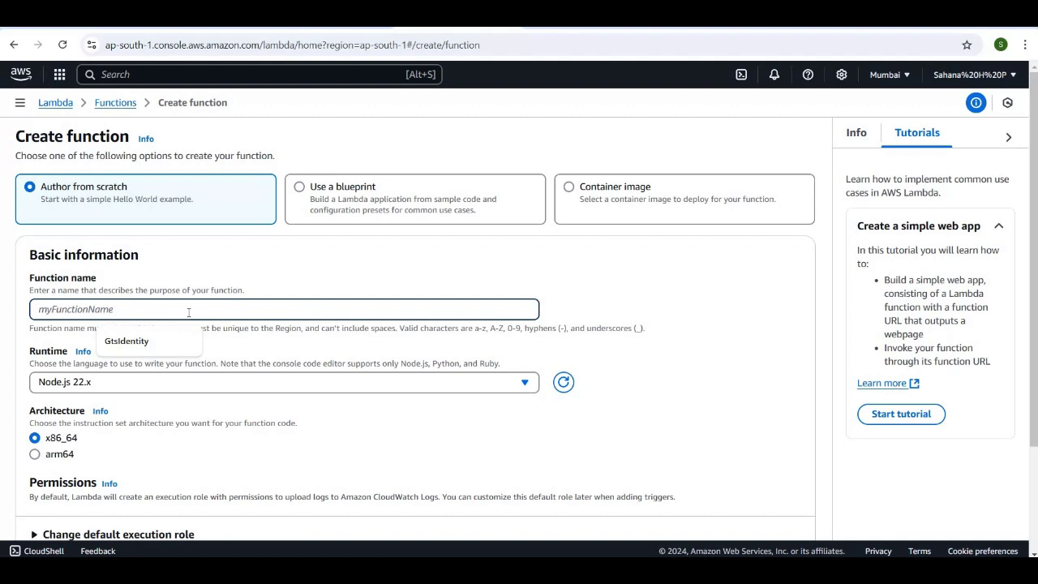
pyautogui.write('F')
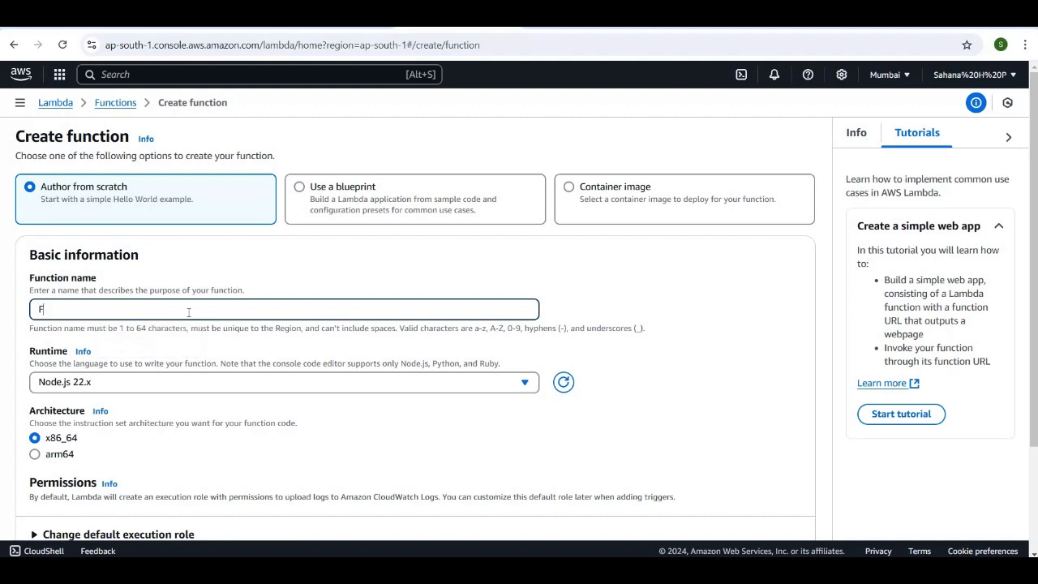
pyautogui.press('BackSpace')
pyautogui.write('G')
pyautogui.press('BackSpace')
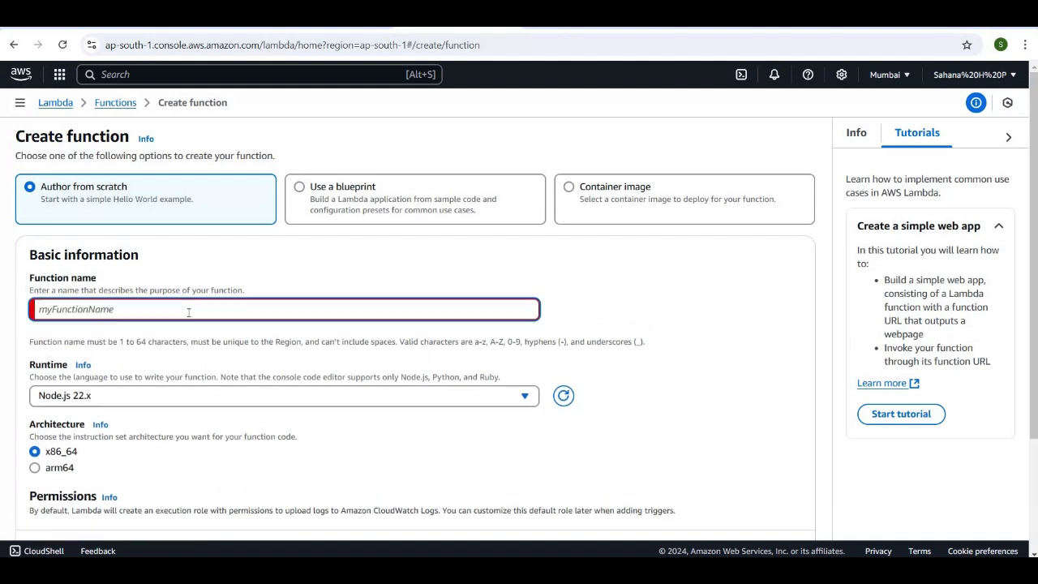
pyautogui.write('GTS-')
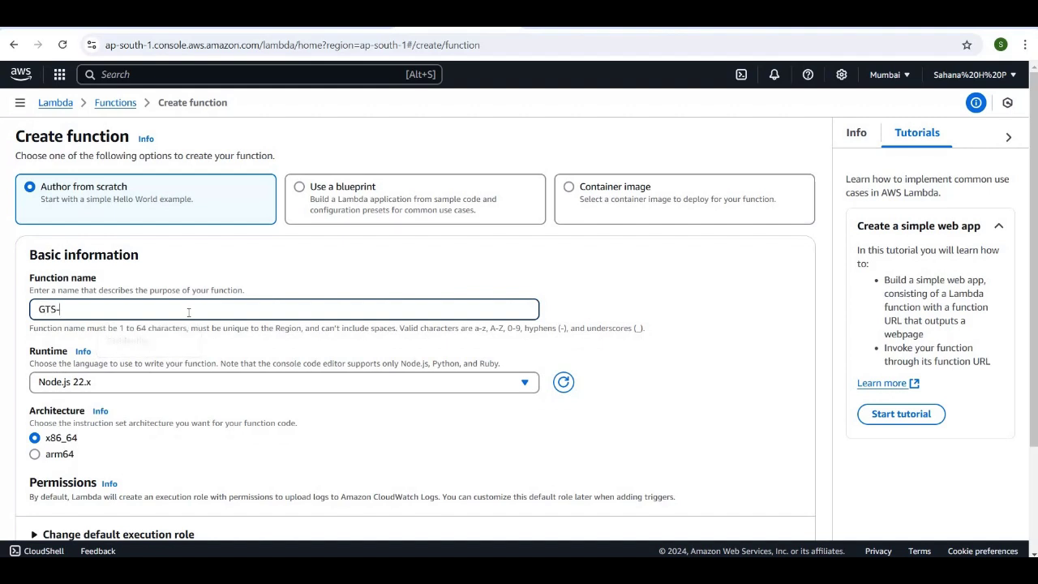
pyautogui.write('Degree')
# Set the function's runtime to Java 21 and create it with the x86_64 architecture and the other settings at their defaults.
pyautogui.scroll(-1, 452, 397)
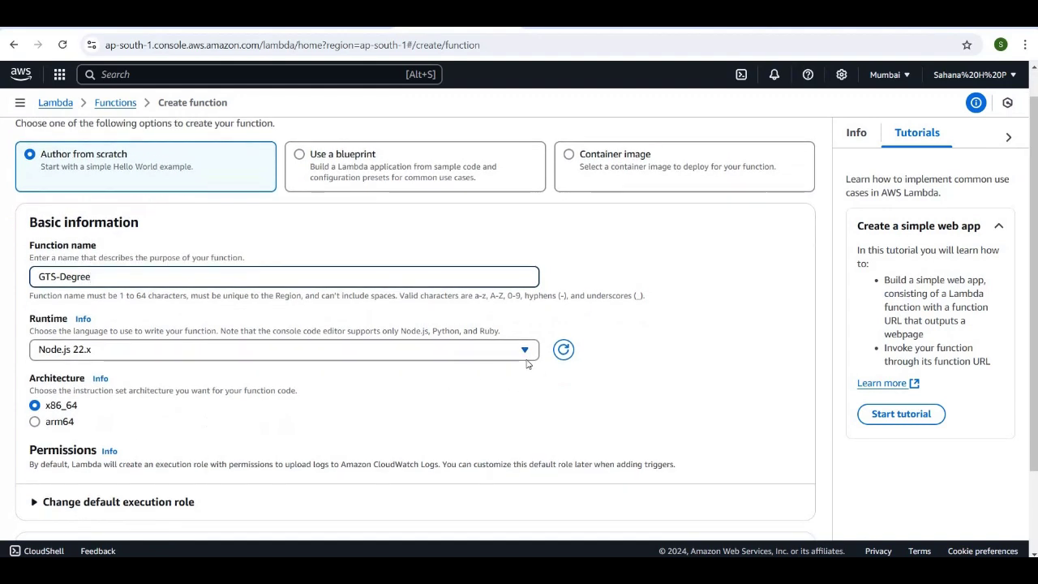
pyautogui.click(525, 354)
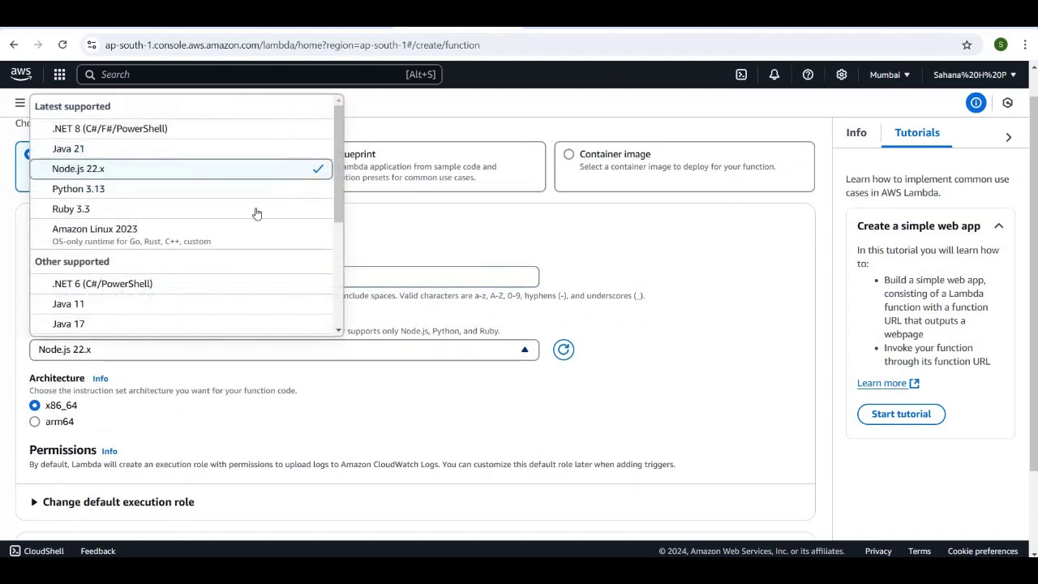
pyautogui.click(266, 150)
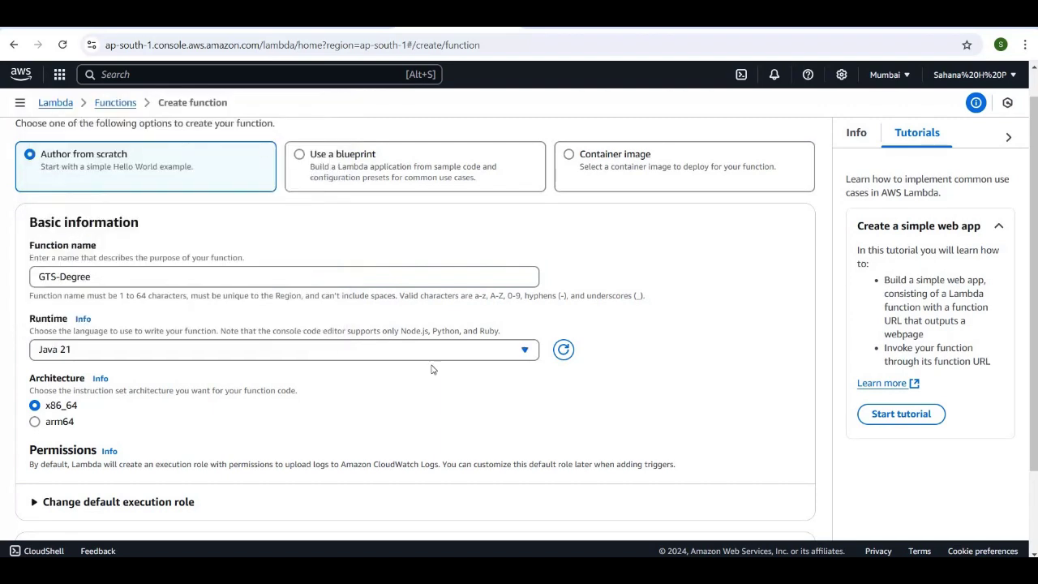
pyautogui.scroll(-1, 334, 345)
pyautogui.scroll(-1, 334, 345)
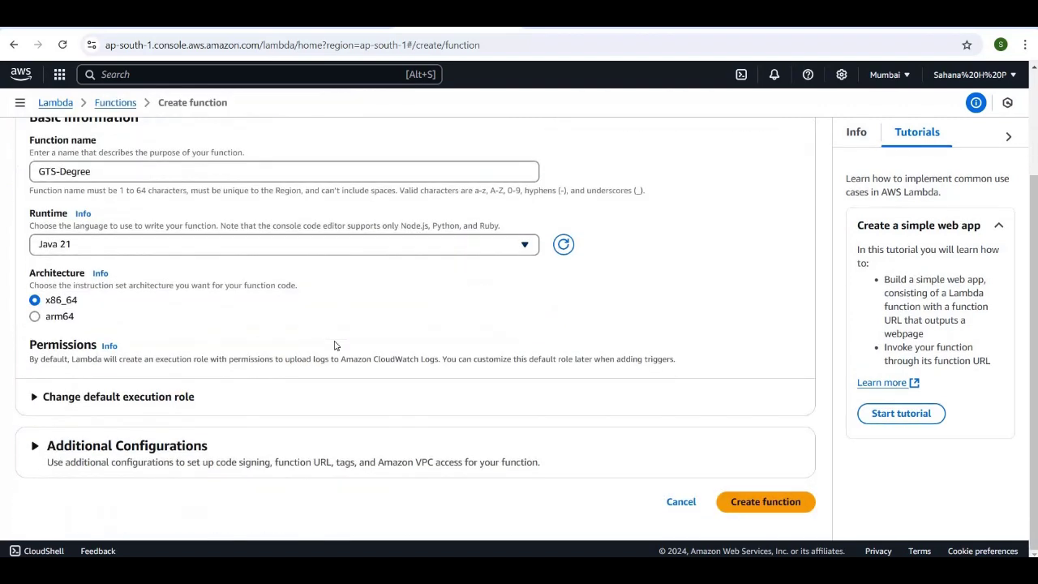
pyautogui.click(792, 510)
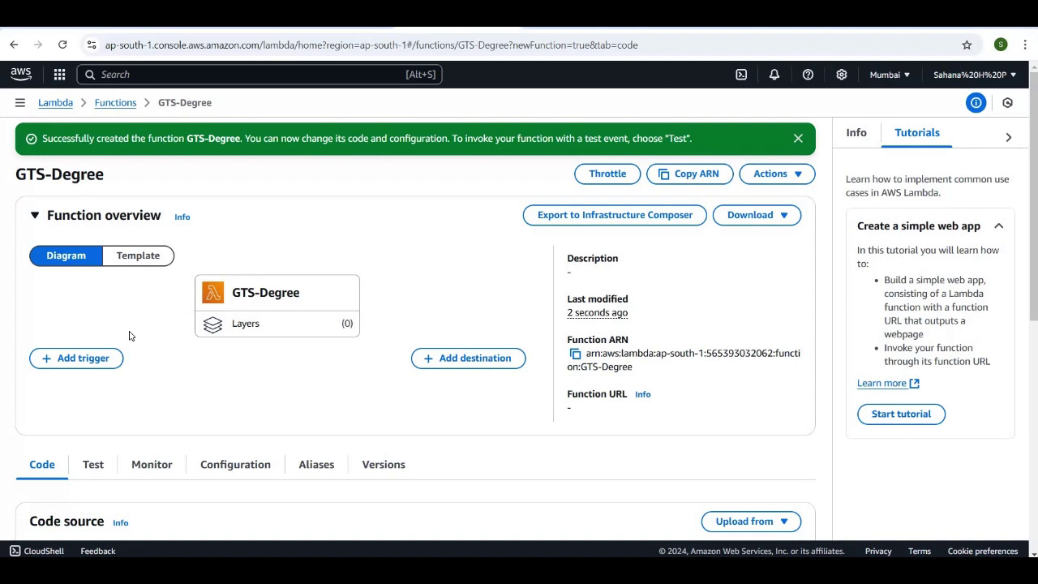
pyautogui.scroll(-2, 130, 335)
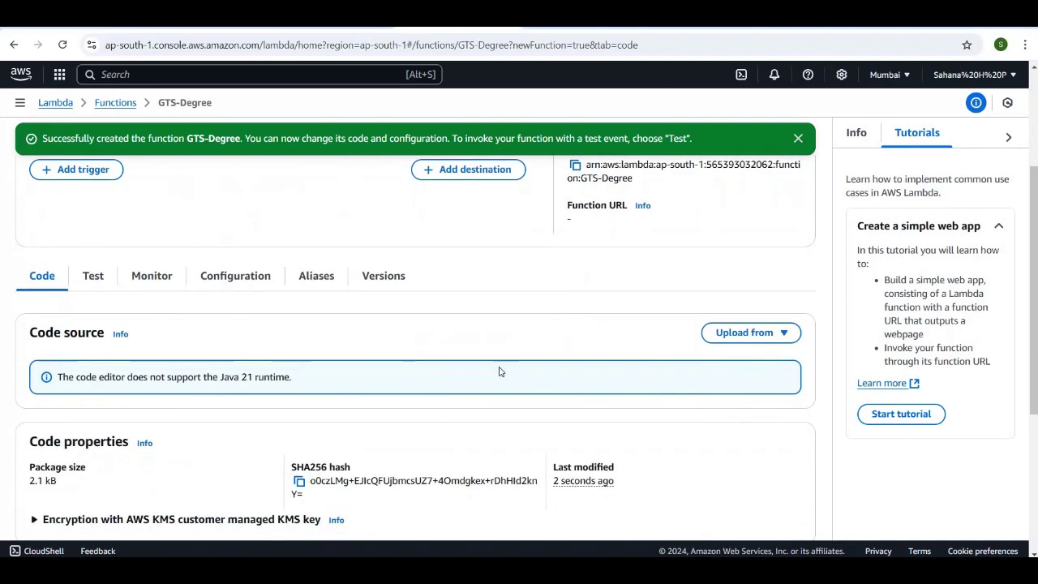
# Start loading the function's code from an Amazon S3 location and copy the GTSDegreesService-1.0.0-SNAPSHOT-lambda-package.zip object URL from the aws-lambda2 bucket.
pyautogui.click(759, 337)
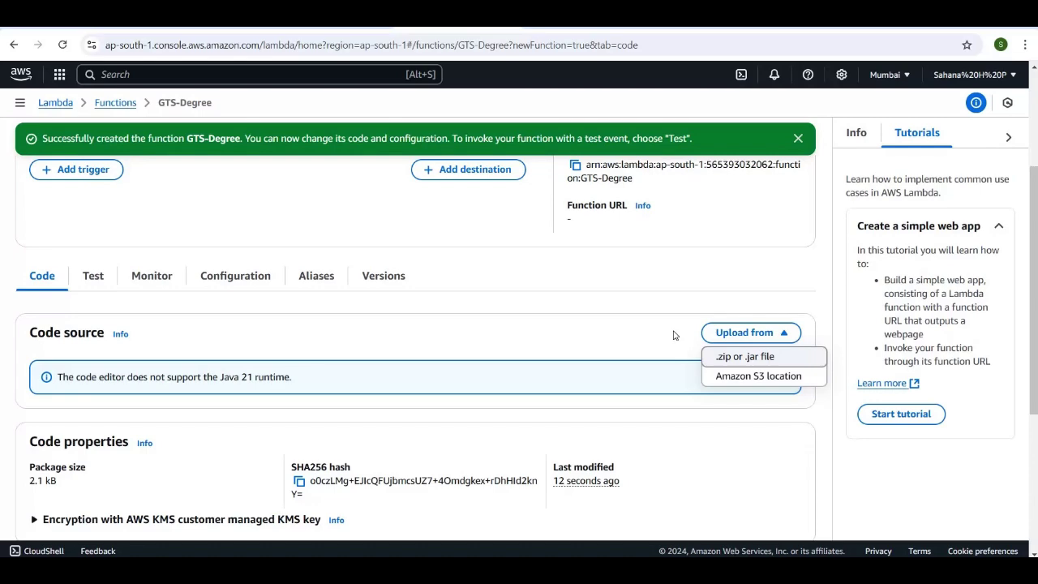
pyautogui.click(746, 377)
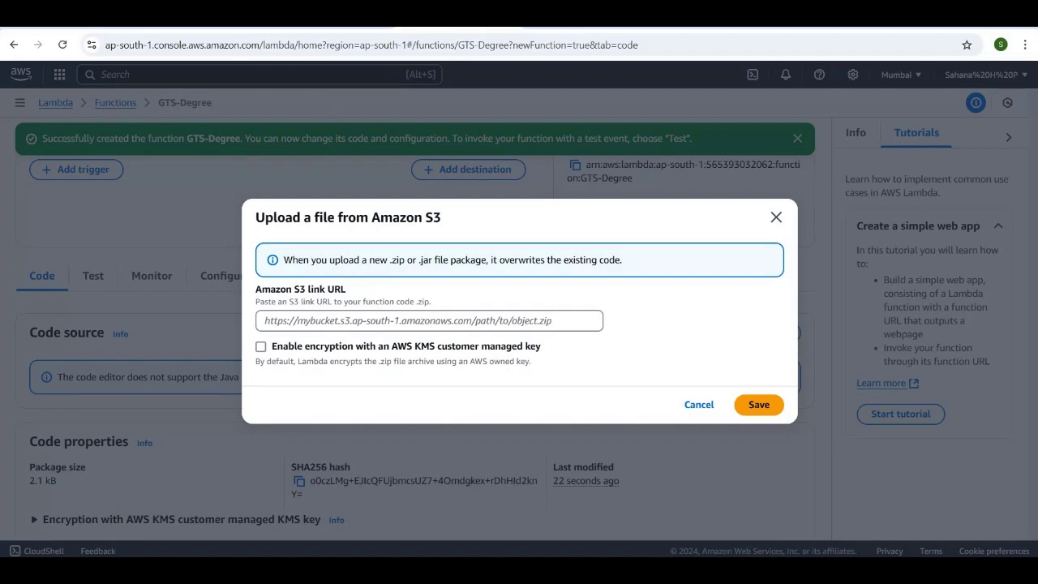
pyautogui.click(352, 16)
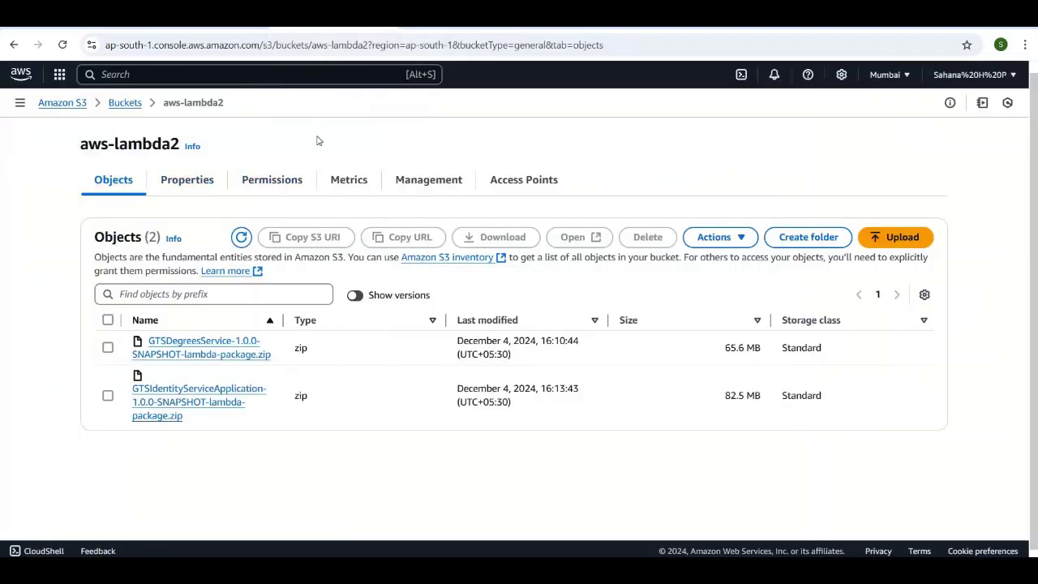
pyautogui.click(108, 349)
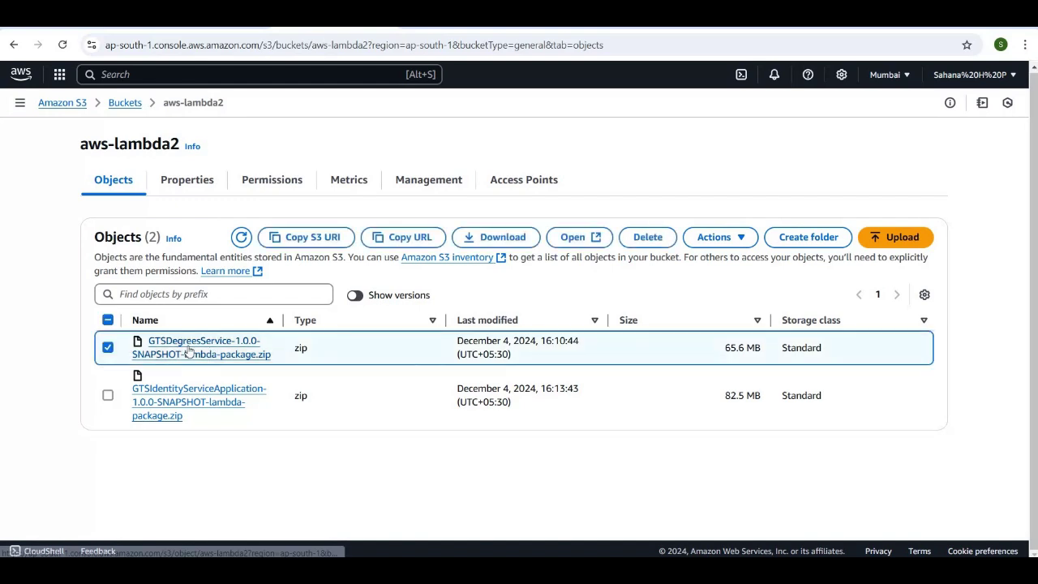
pyautogui.click(189, 350)
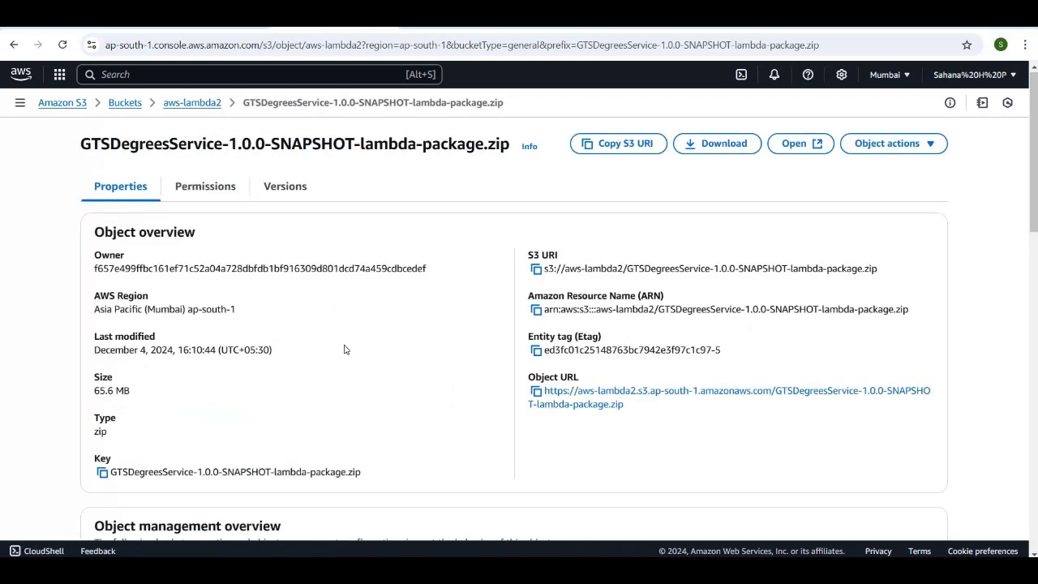
pyautogui.click(535, 392)
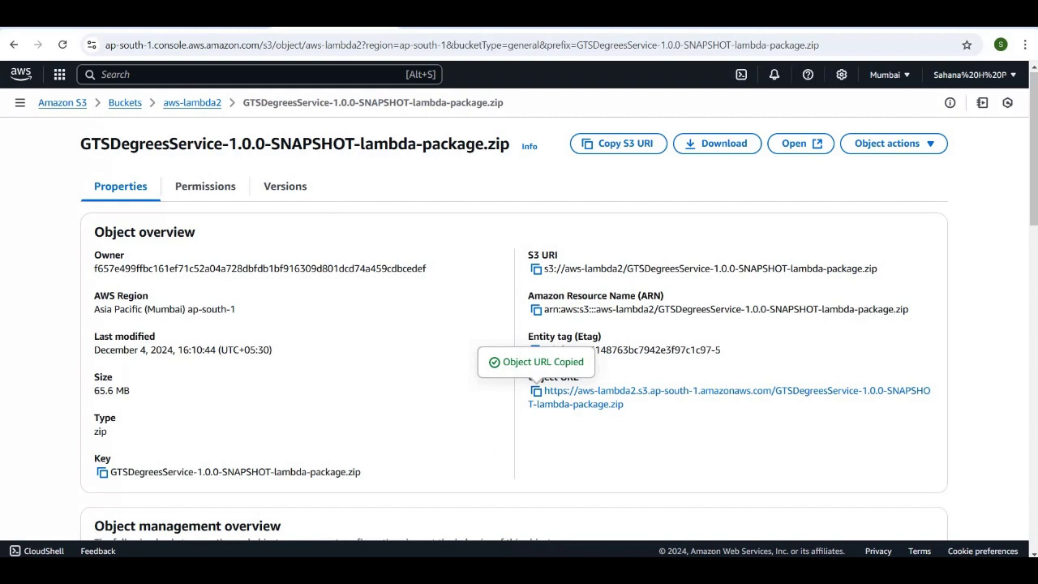
# Paste the copied object URL as the Amazon S3 link for GTS-Degree's code and save the upload.
pyautogui.click(455, 16)
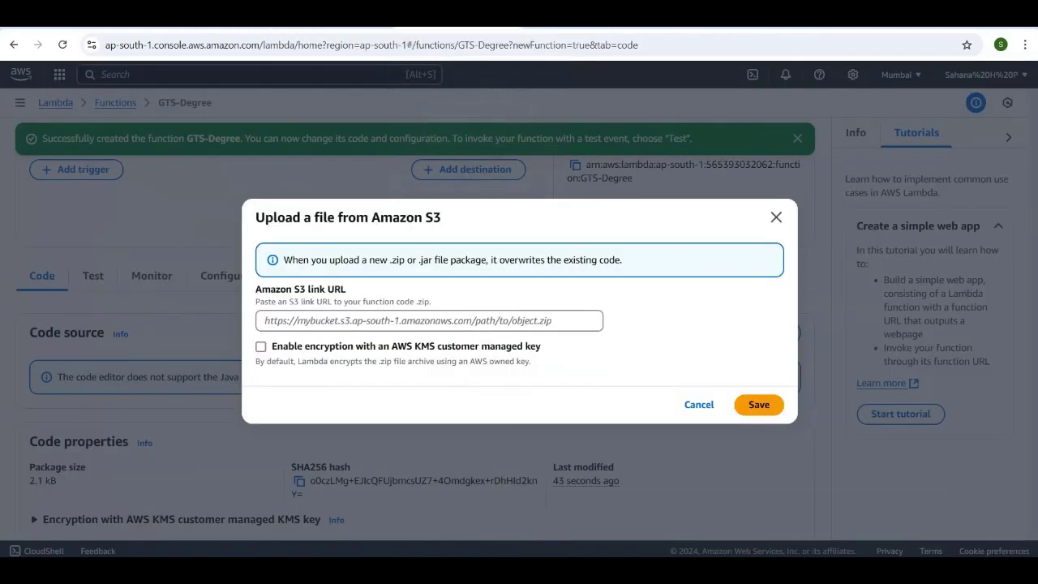
pyautogui.click(297, 322)
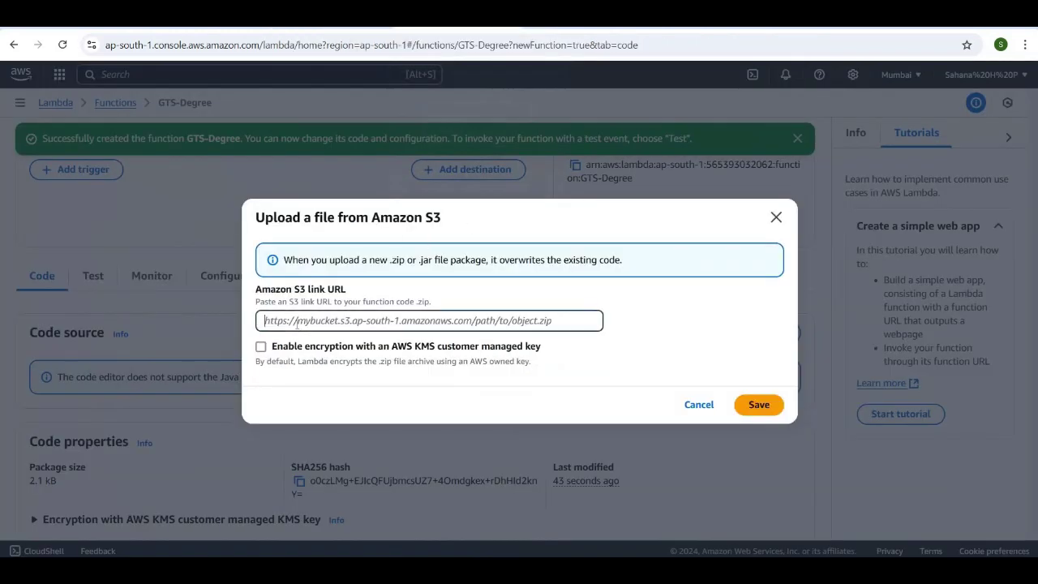
pyautogui.hotkey('ctrl', 'v')
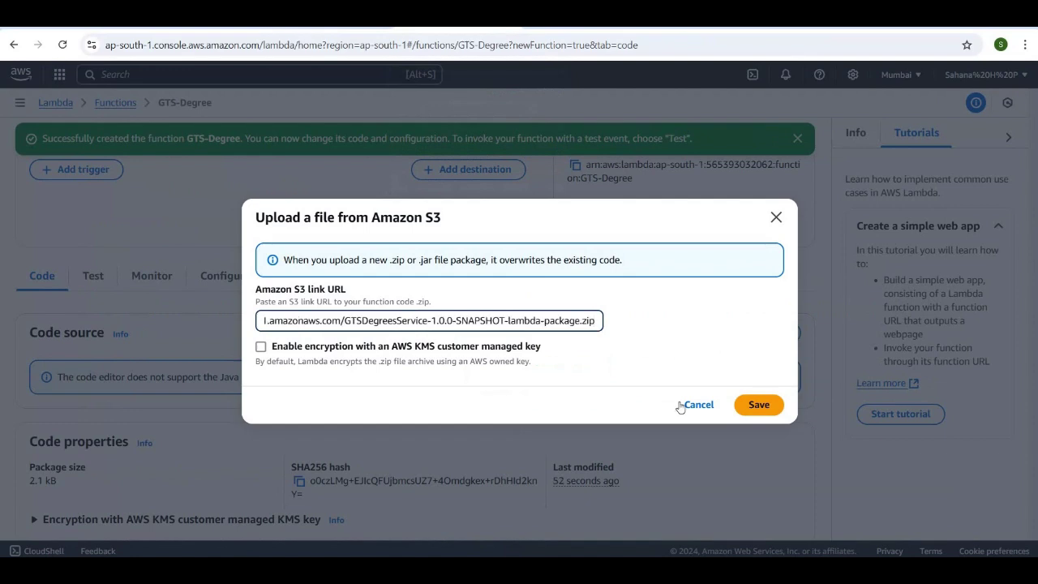
pyautogui.click(758, 409)
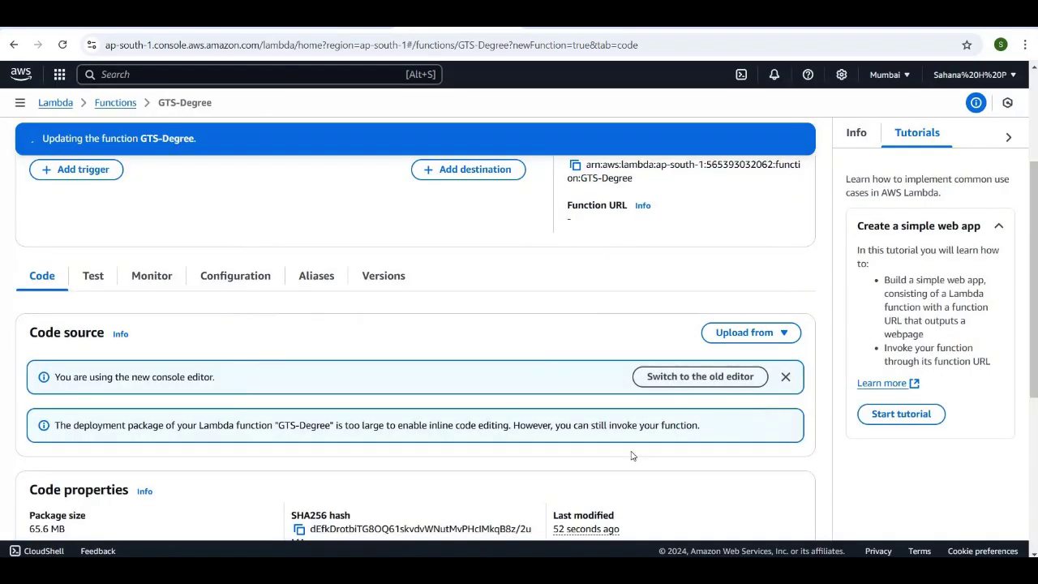
# Edit GTS-Degree's runtime settings and replace the handler with the package name com.gts.degree copied from StreamLambdaHandler.java in VS Code.
pyautogui.scroll(-3, 654, 449)
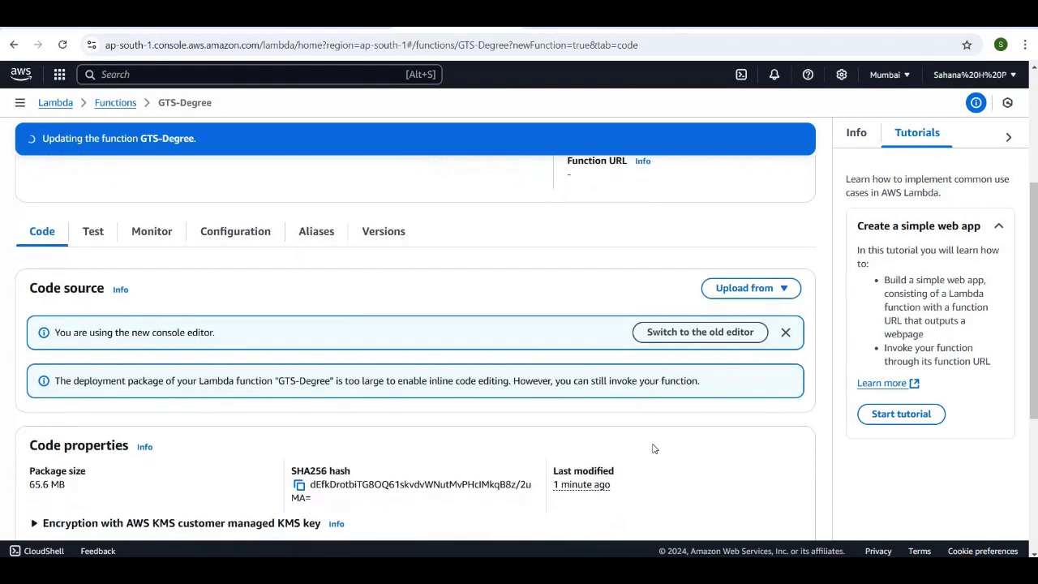
pyautogui.scroll(-1, 654, 449)
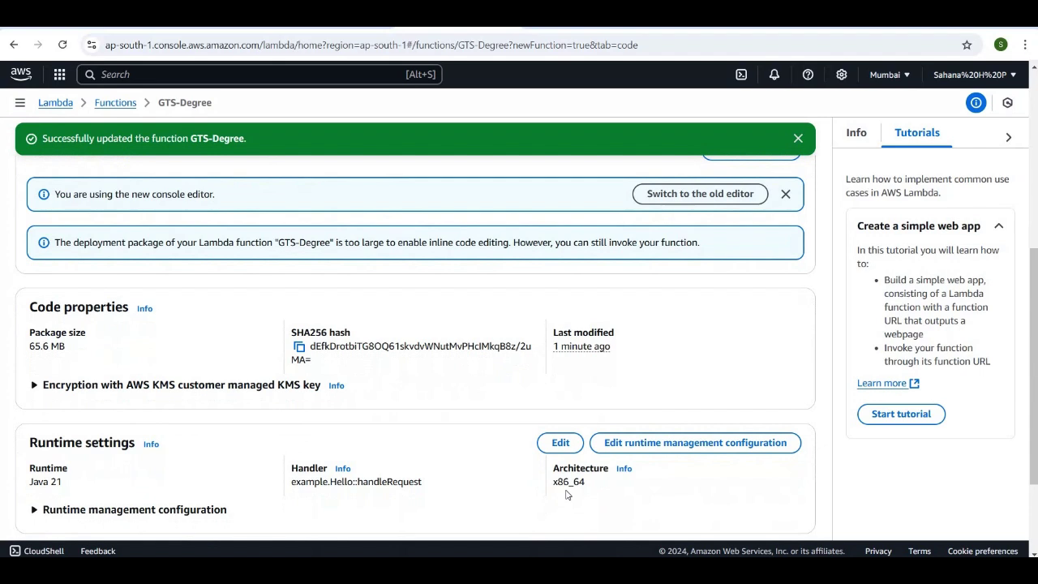
pyautogui.scroll(-1, 567, 495)
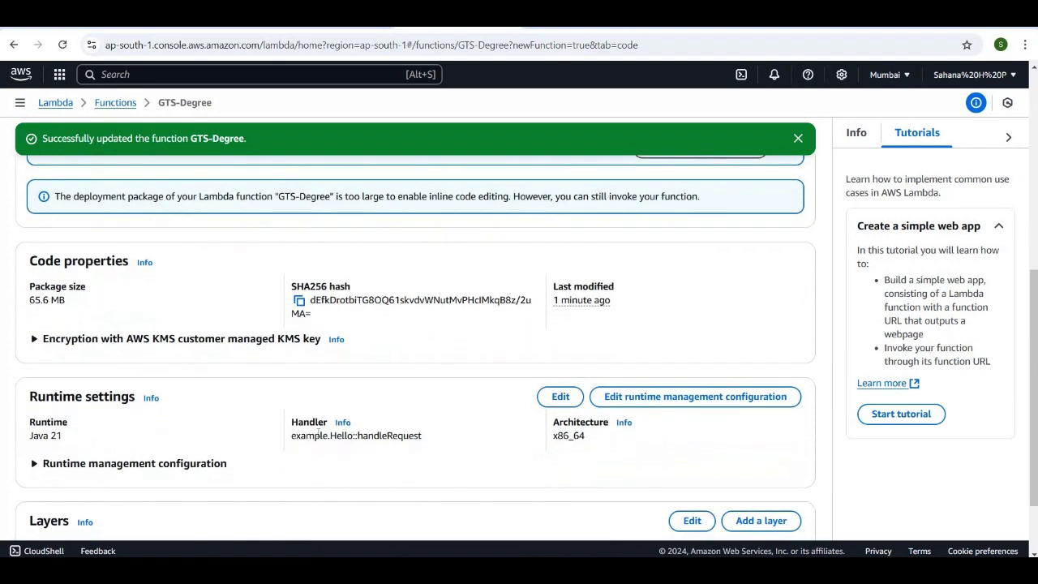
pyautogui.click(549, 405)
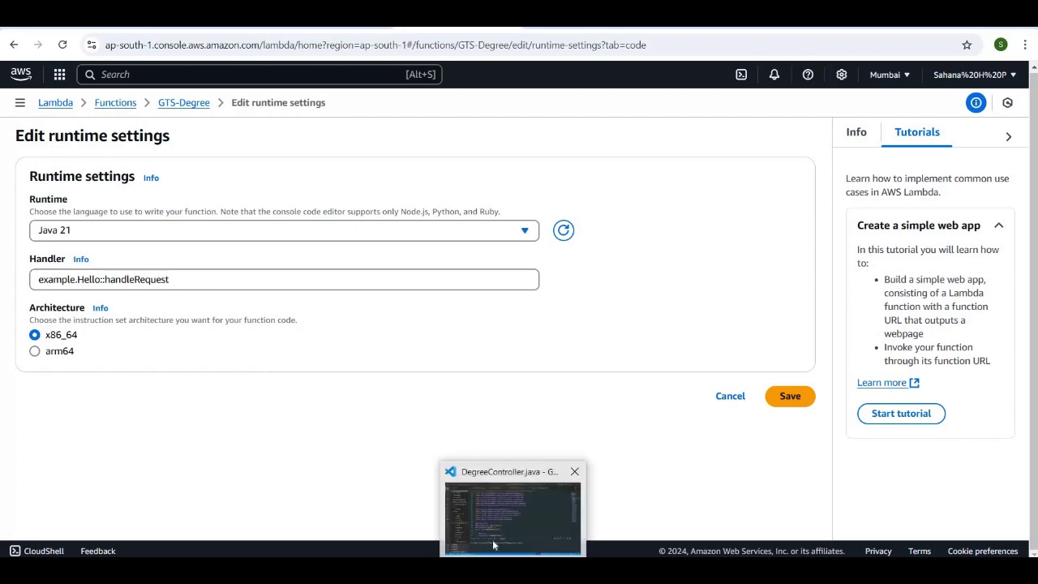
pyautogui.click(496, 545)
pyautogui.scroll(-1, 567, 244)
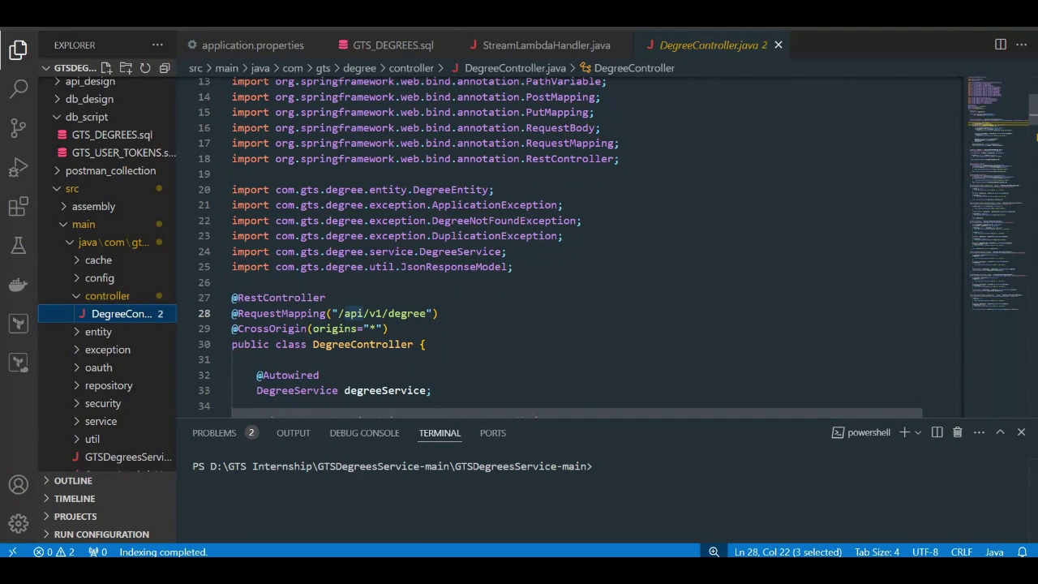
pyautogui.scroll(-1, 146, 399)
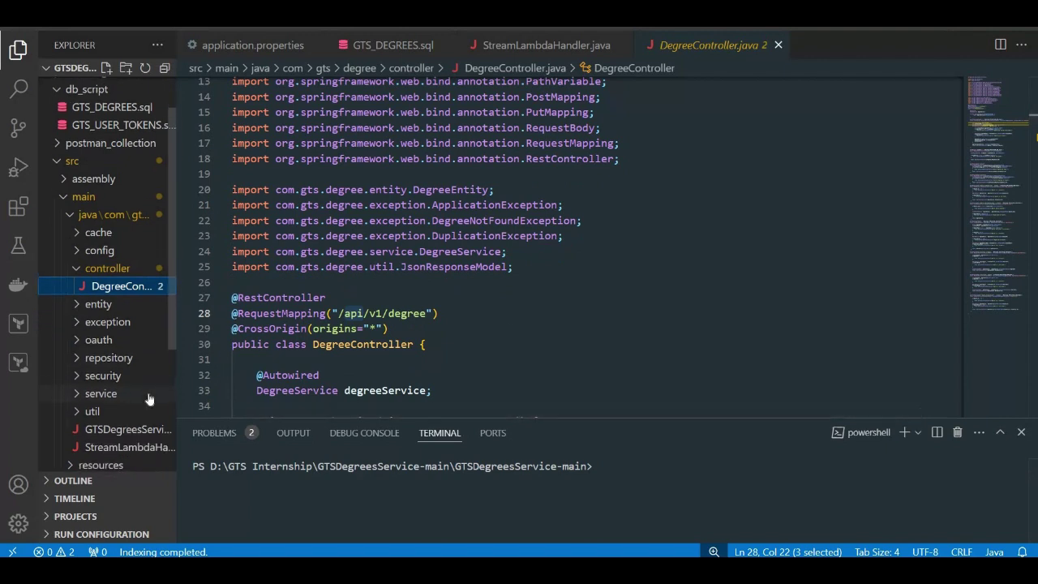
pyautogui.click(120, 440)
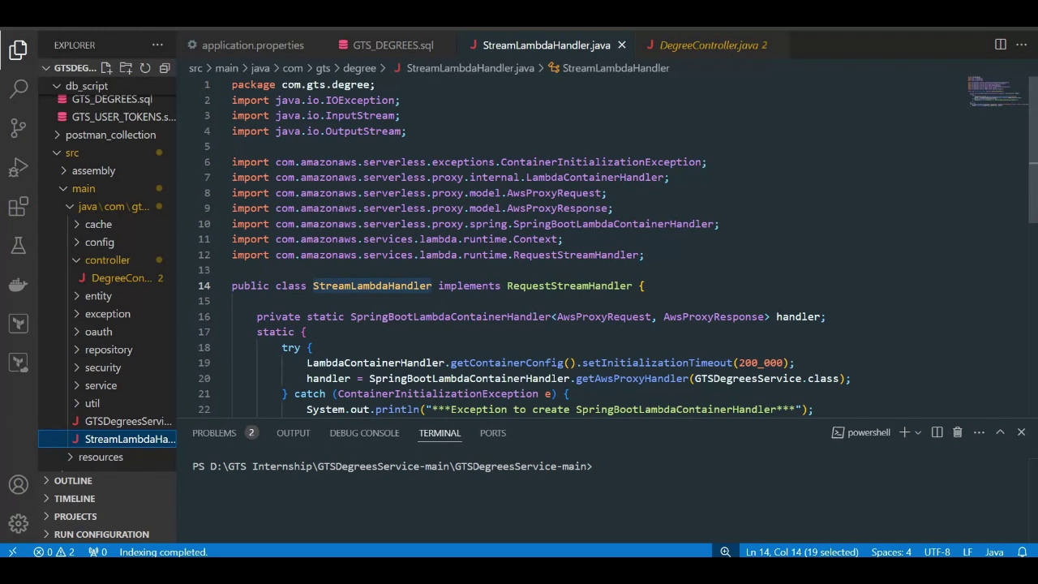
pyautogui.moveTo(282, 85); pyautogui.dragTo(370, 84)
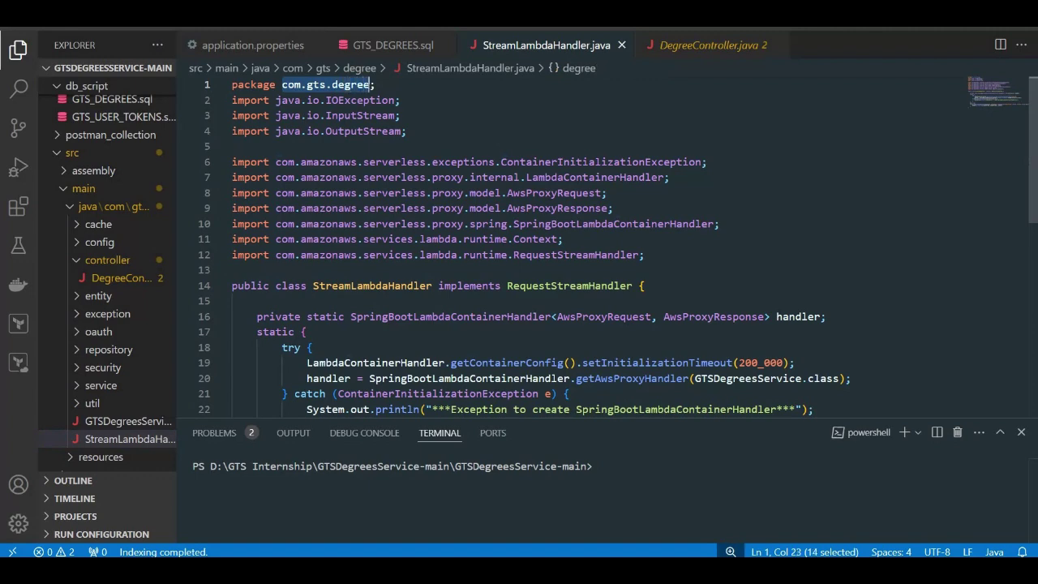
pyautogui.hotkey('alt', 'Tab')
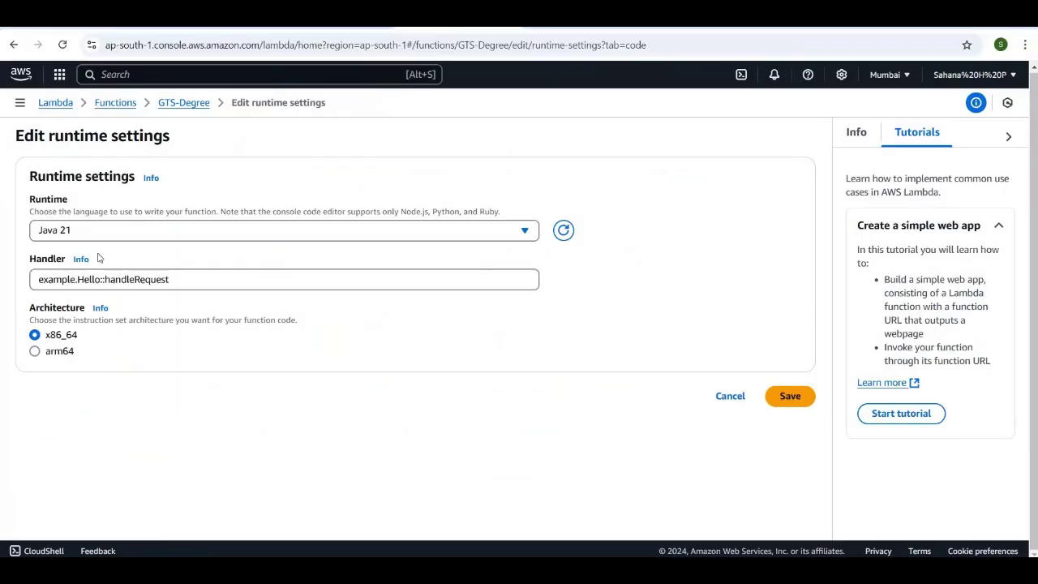
pyautogui.moveTo(172, 280); pyautogui.dragTo(18, 285)
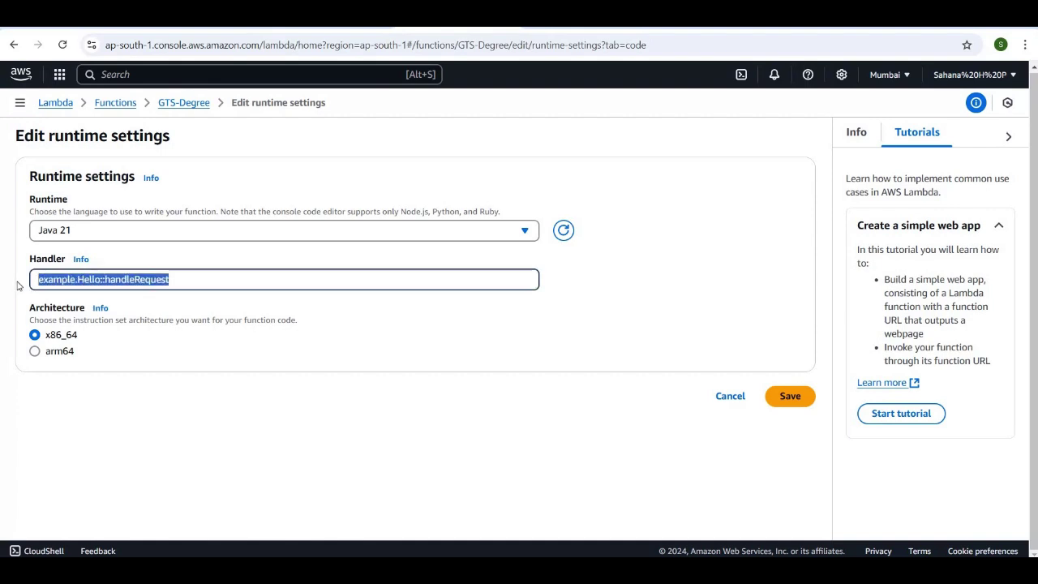
pyautogui.hotkey('ctrl', 'v')
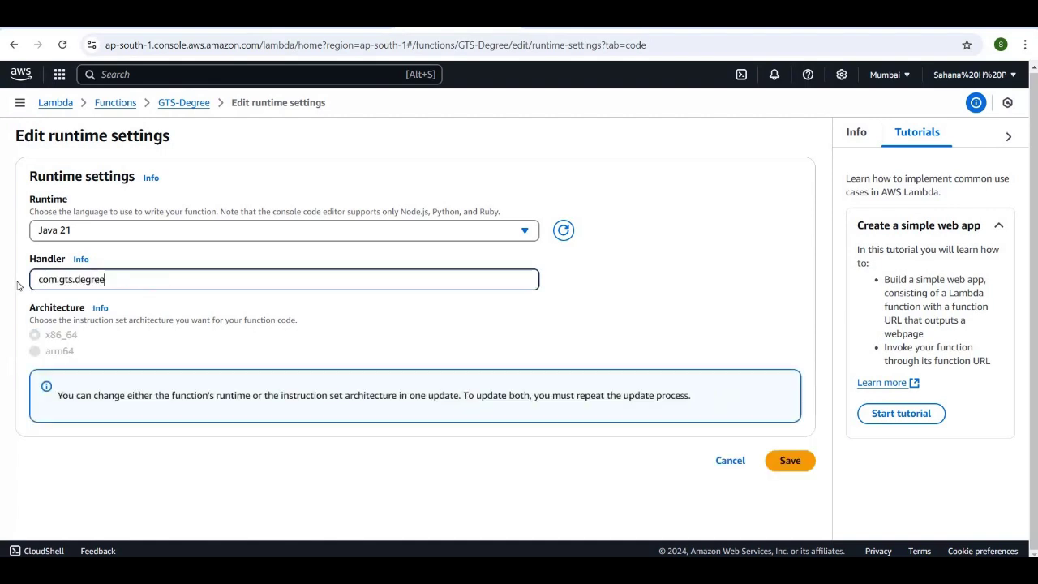
# Complete the handler as com.gts.degree.StreamLambdaHandler using the class name from the Java source, save the runtime settings and check them on the function page.
pyautogui.hotkey('alt', 'Tab')
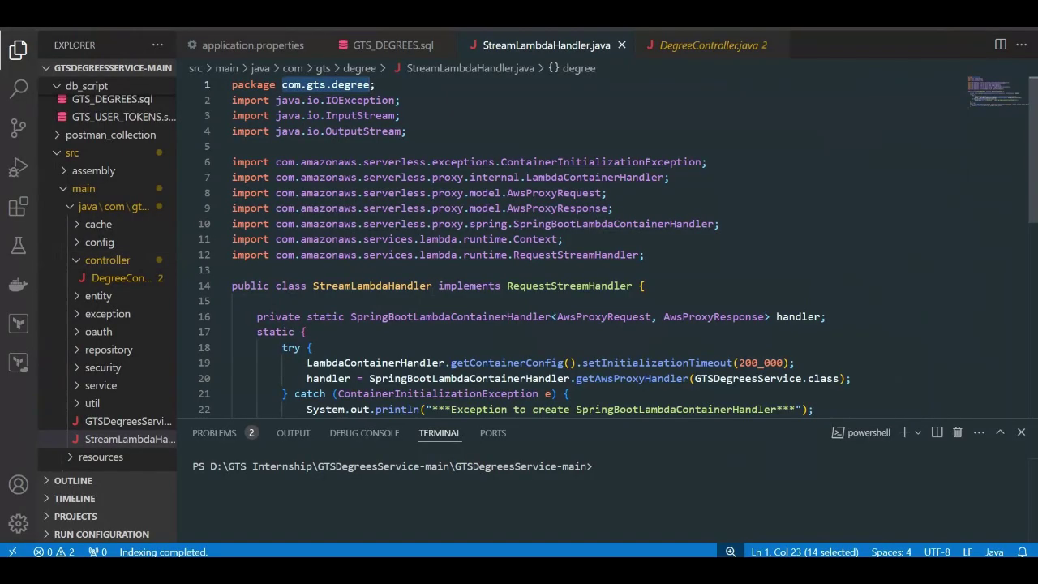
pyautogui.moveTo(426, 285); pyautogui.dragTo(313, 285)
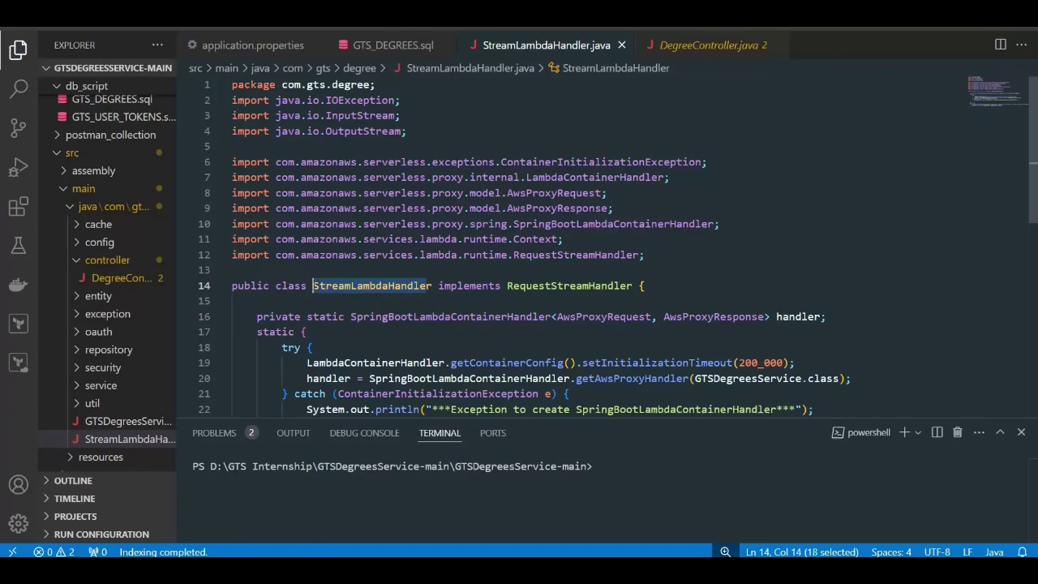
pyautogui.hotkey('alt', 'Tab')
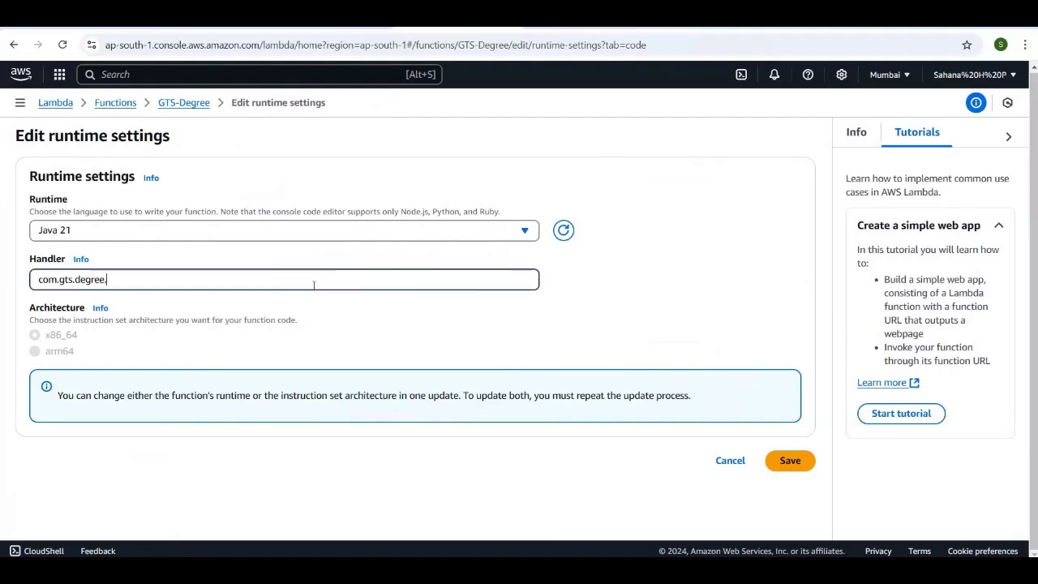
pyautogui.write('StreamLambdaHandle')
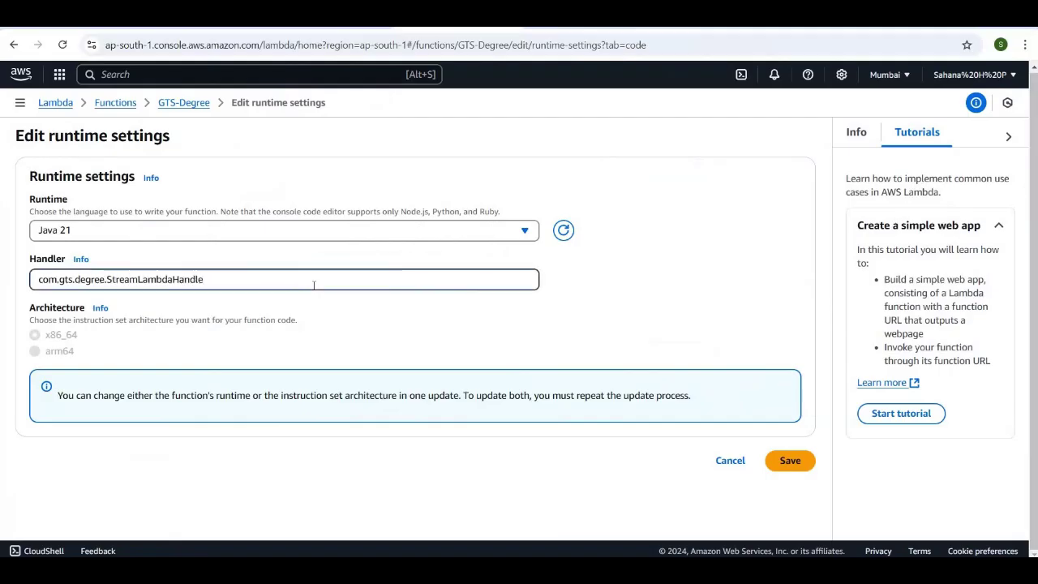
pyautogui.write('r')
pyautogui.click(798, 469)
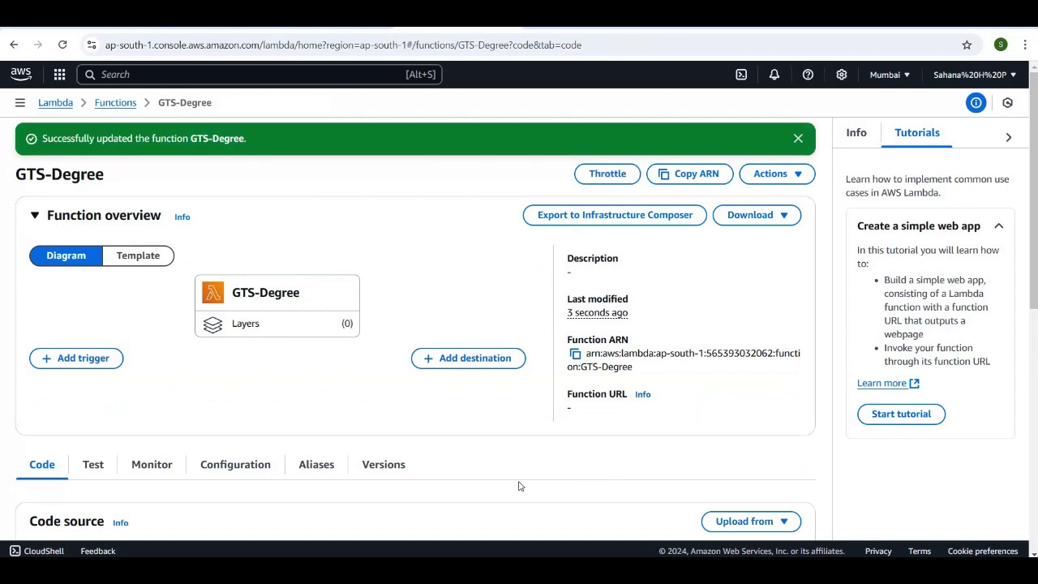
pyautogui.scroll(-2, 519, 487)
pyautogui.scroll(-3, 519, 485)
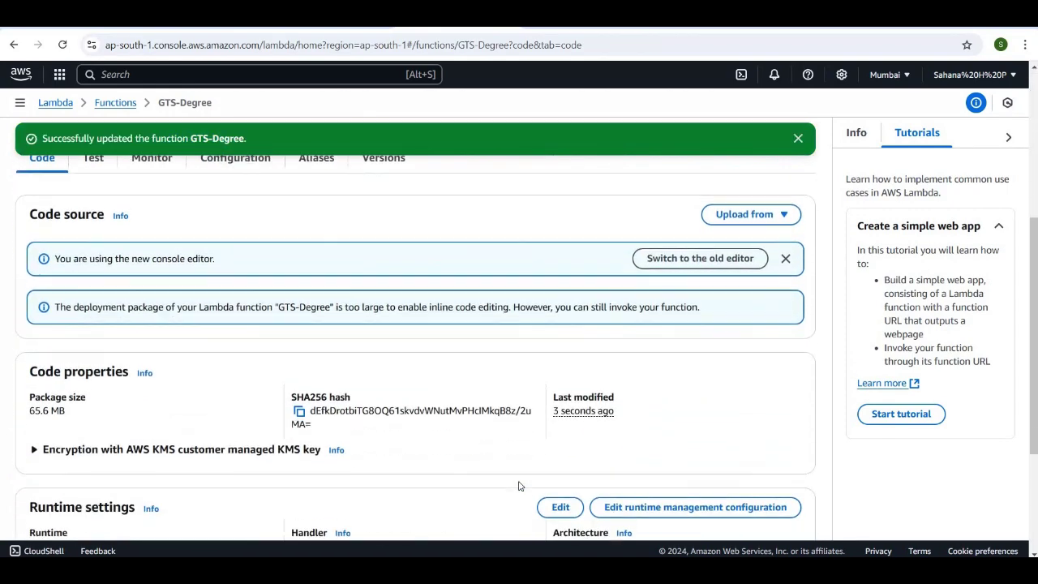
pyautogui.scroll(-2, 517, 487)
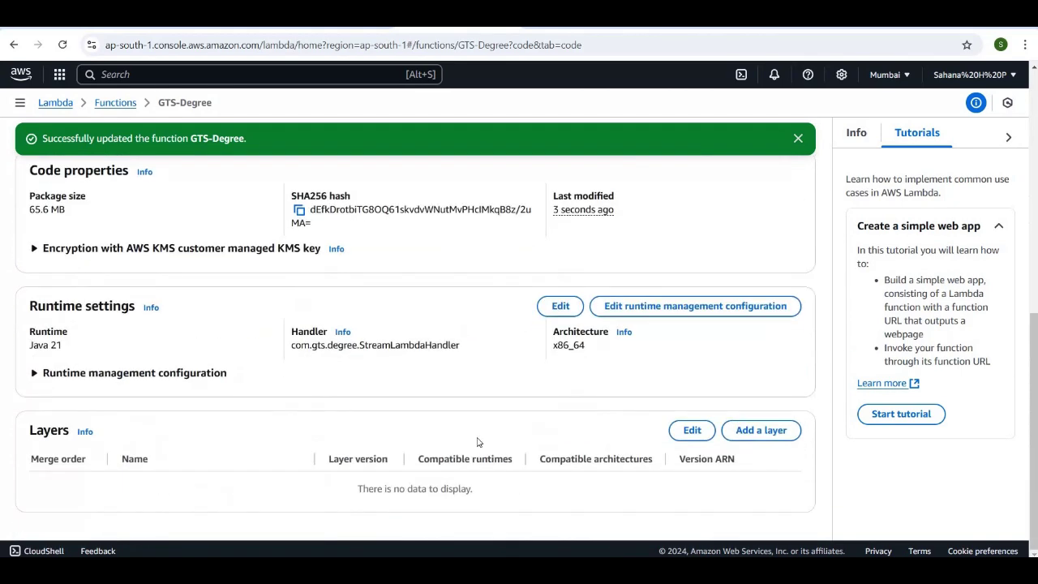
# Edit GTS-Degree's general configuration and set its memory to 1021 MB.
pyautogui.scroll(5, 376, 375)
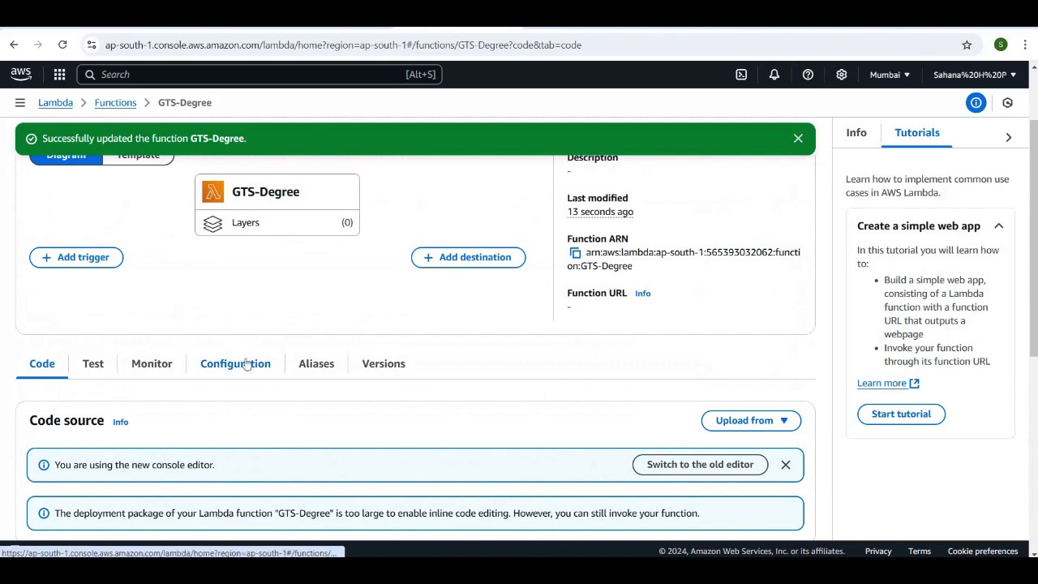
pyautogui.click(242, 369)
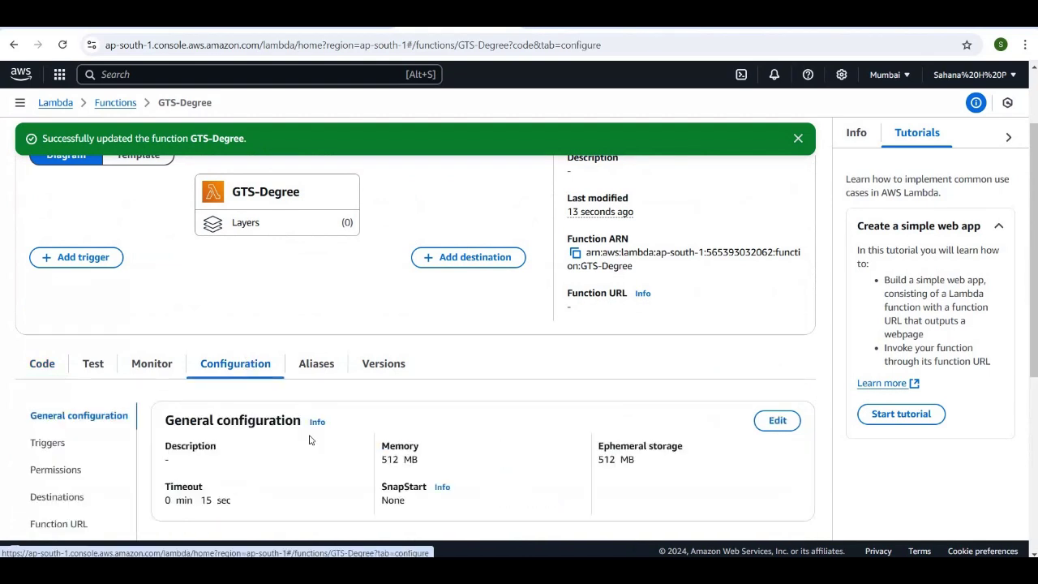
pyautogui.scroll(-2, 309, 440)
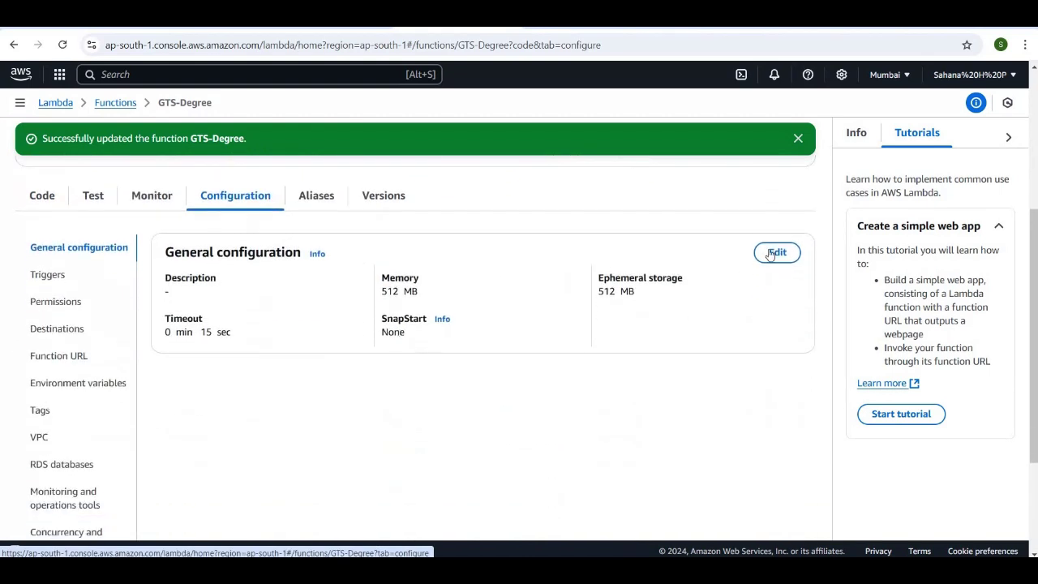
pyautogui.click(777, 252)
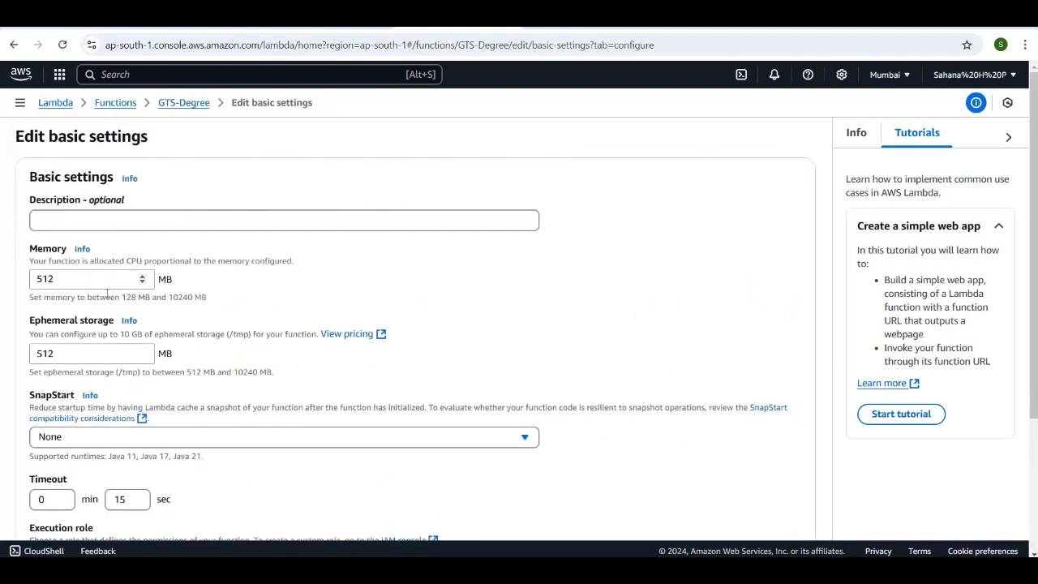
pyautogui.click(73, 279)
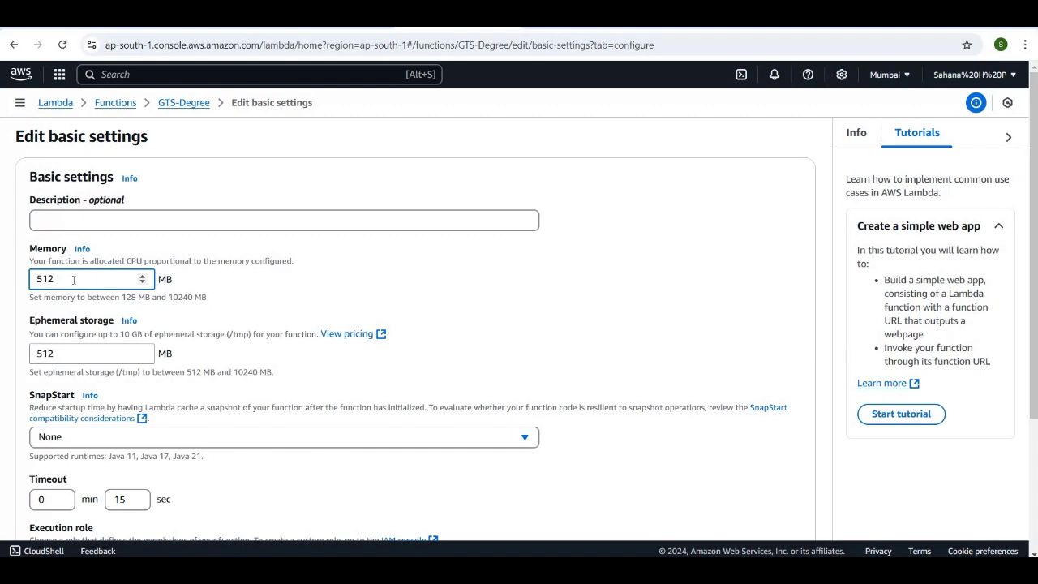
pyautogui.press('BackSpace')
pyautogui.press('BackSpace')
pyautogui.press('BackSpace')
pyautogui.write('10')
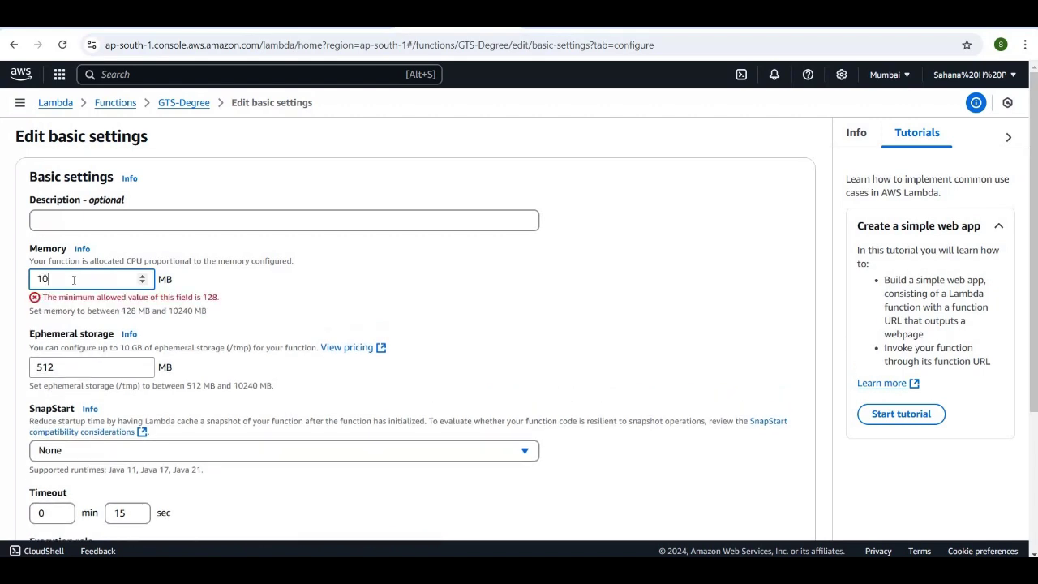
pyautogui.write('21')
pyautogui.scroll(-3, 73, 279)
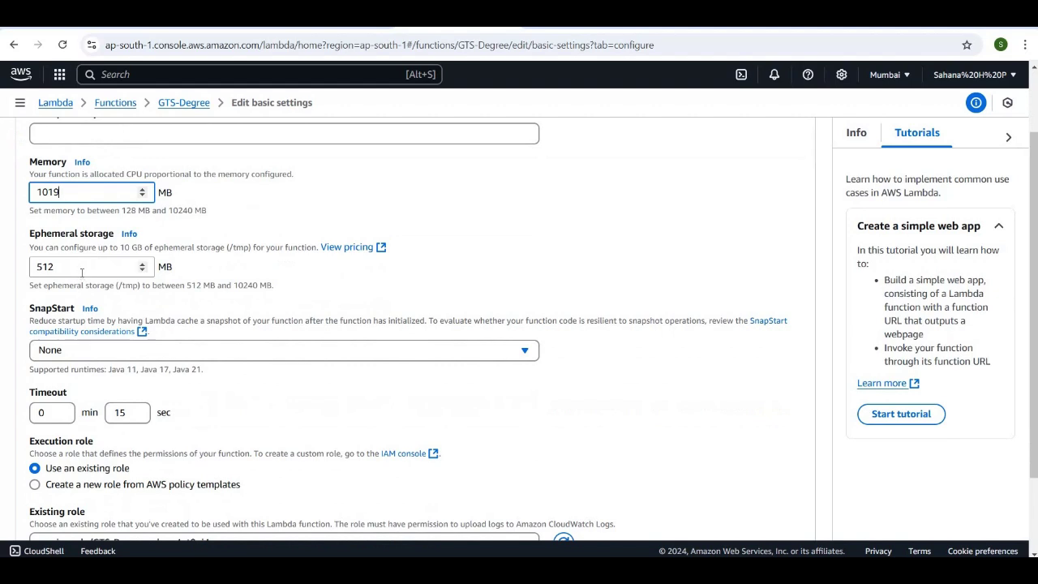
pyautogui.press('BackSpace')
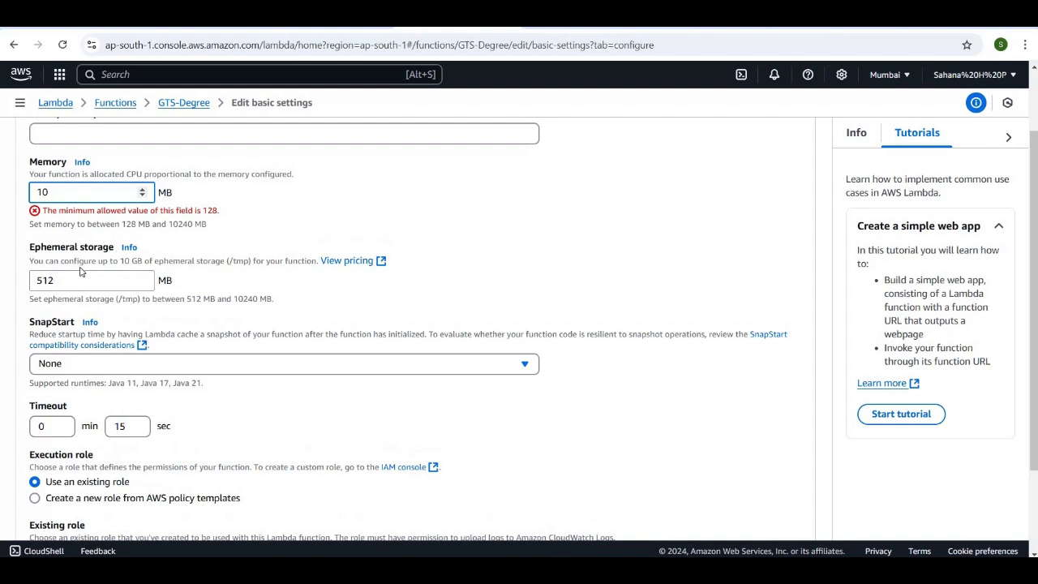
pyautogui.write('21')
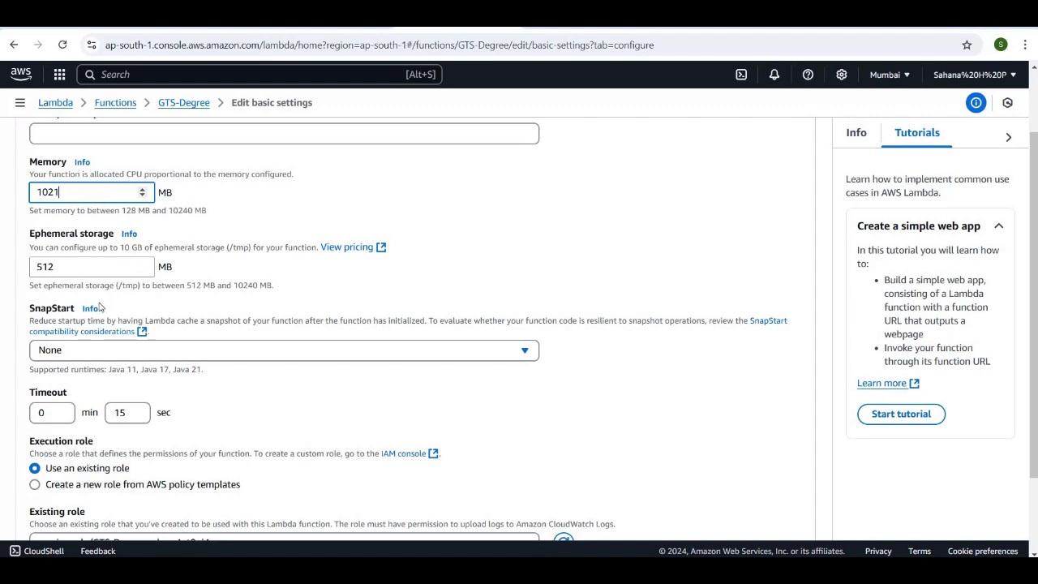
# Set GTS-Degree's timeout to 15 min 0 sec and save the basic settings.
pyautogui.scroll(-2, 99, 306)
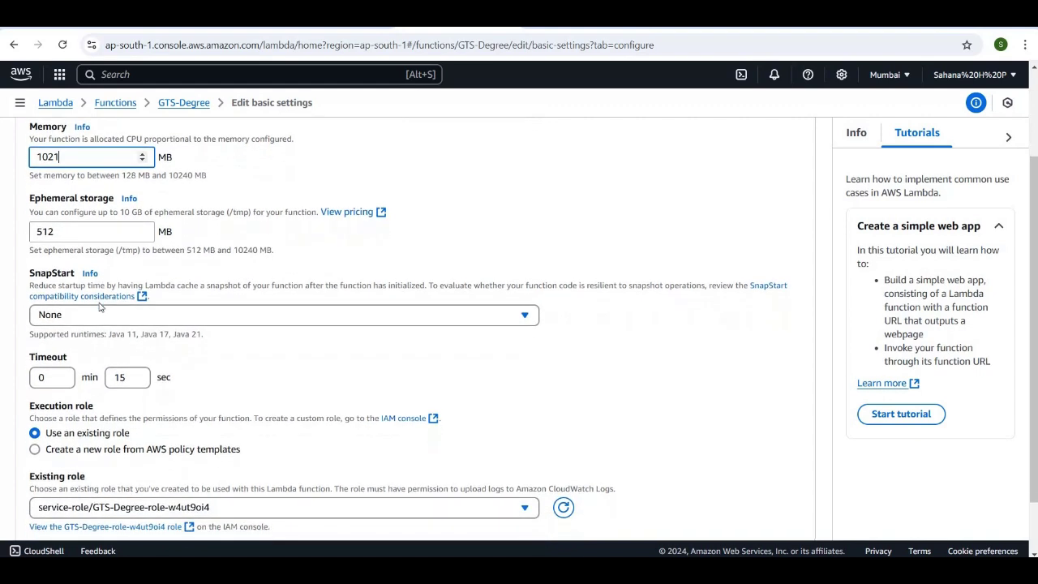
pyautogui.scroll(-1, 99, 305)
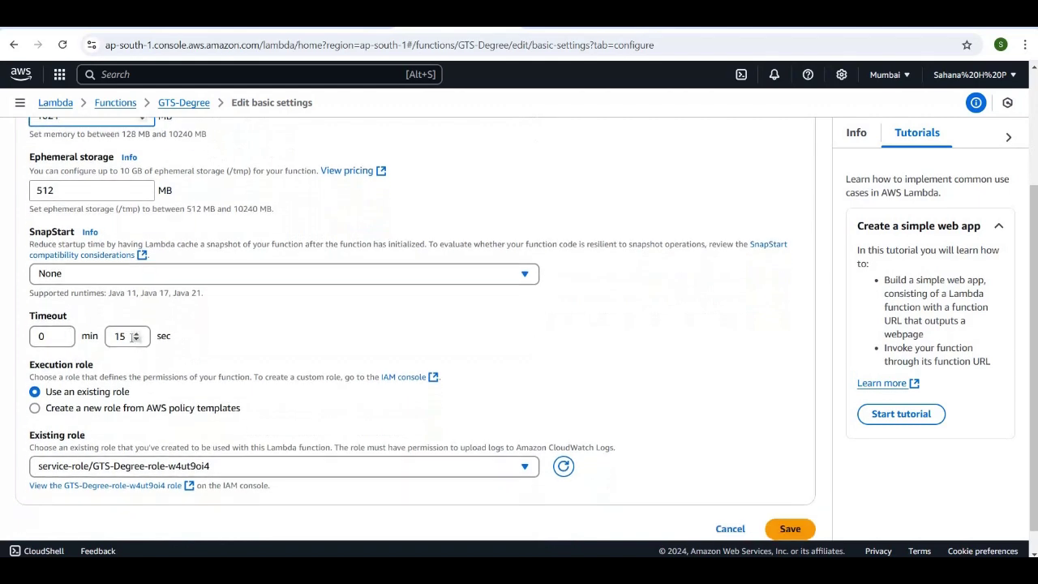
pyautogui.click(128, 335)
pyautogui.press('BackSpace')
pyautogui.press('BackSpace')
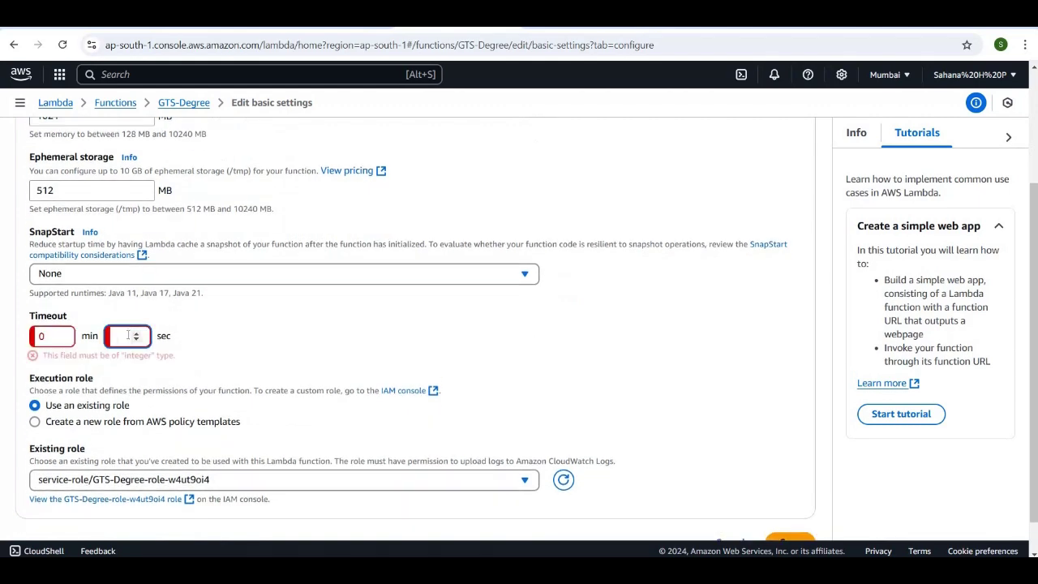
pyautogui.write('0')
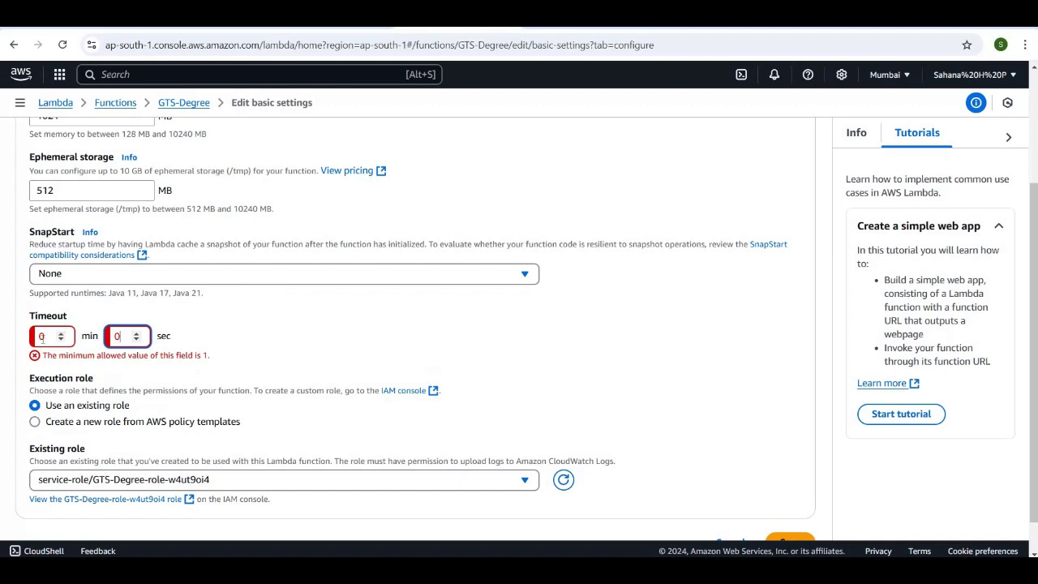
pyautogui.click(43, 338)
pyautogui.press('BackSpace')
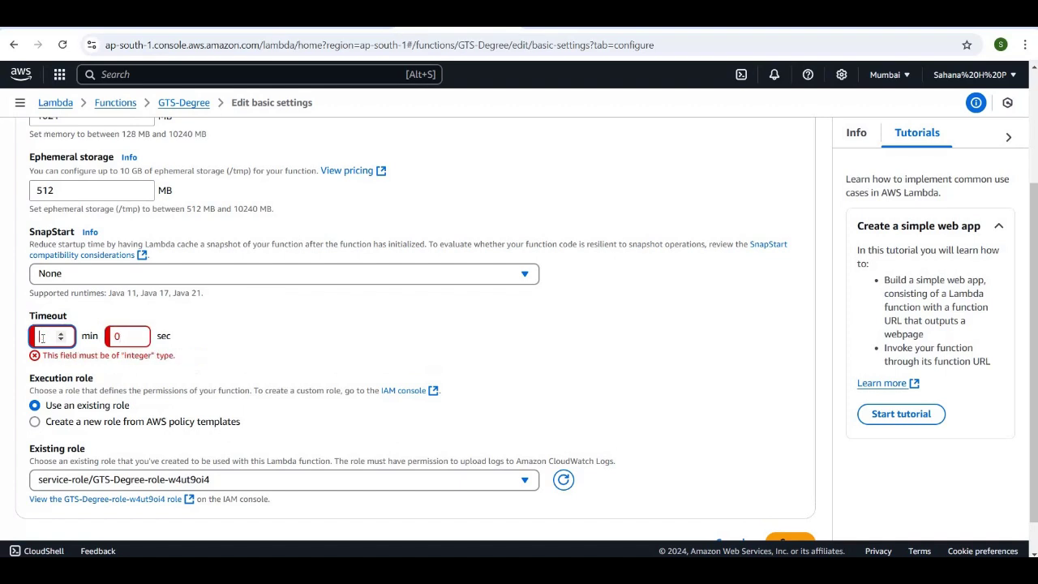
pyautogui.write('15')
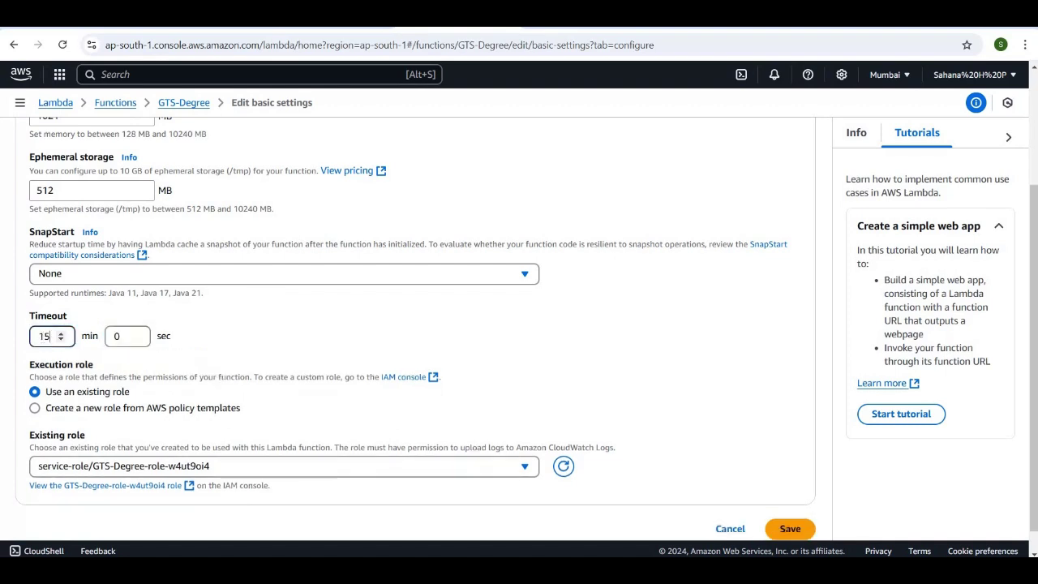
pyautogui.scroll(-1, 394, 251)
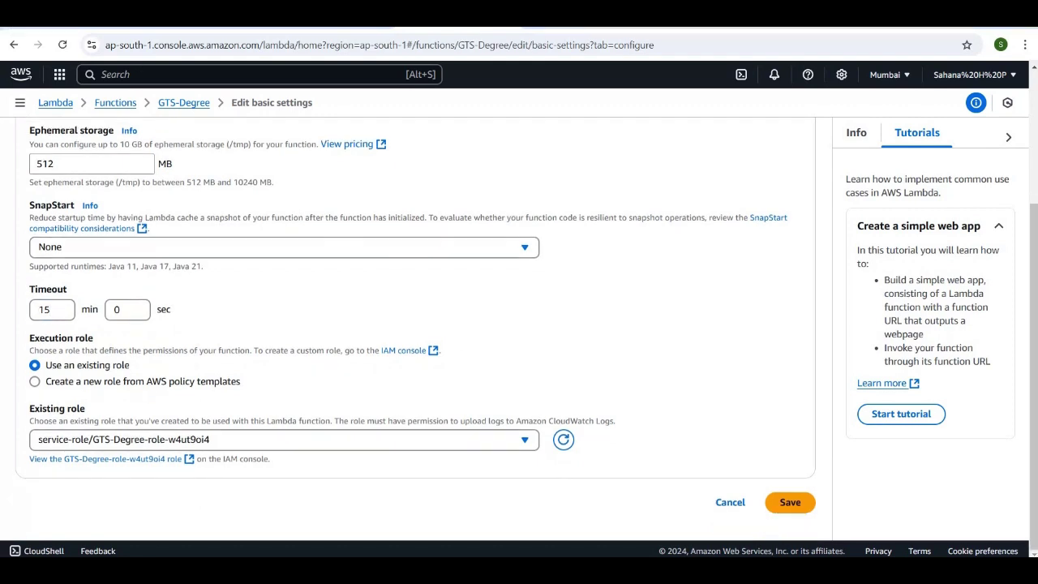
pyautogui.click(788, 506)
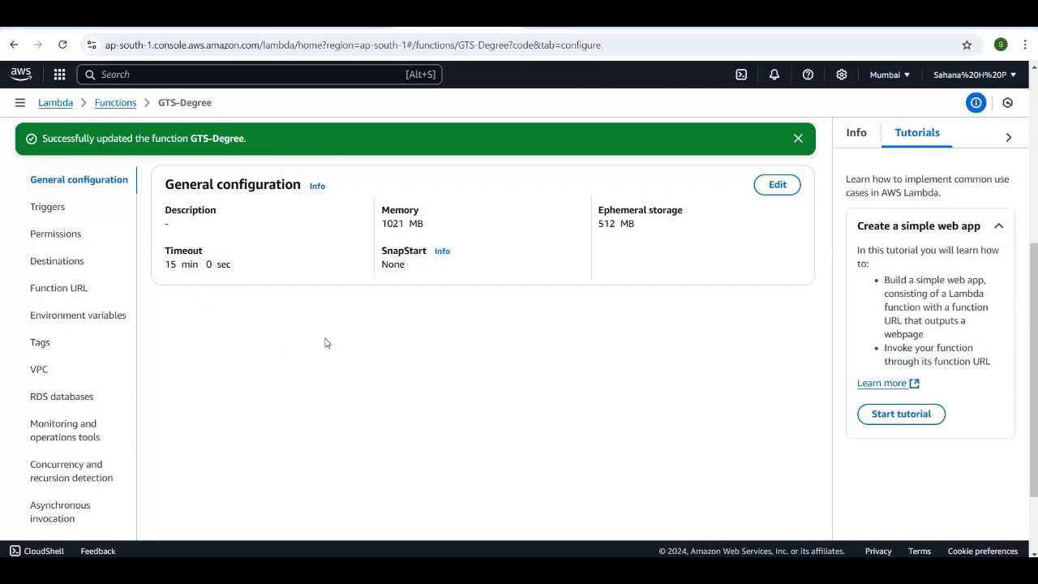
# Return to the Lambda functions list and create a function from scratch named GTS-Identity with the Java 21 runtime.
pyautogui.scroll(4, 327, 343)
pyautogui.scroll(-2, 327, 343)
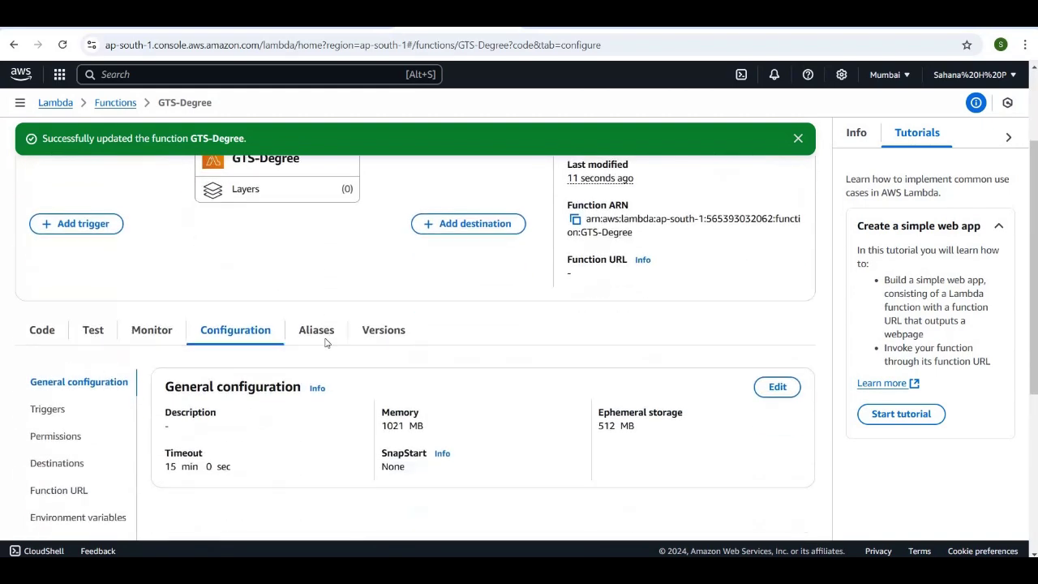
pyautogui.scroll(2, 327, 343)
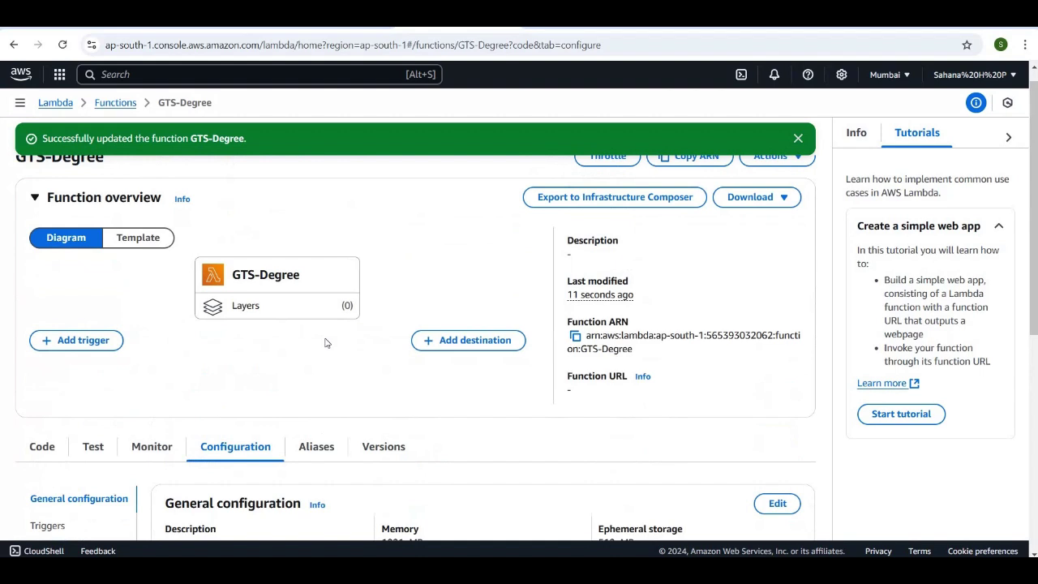
pyautogui.click(112, 109)
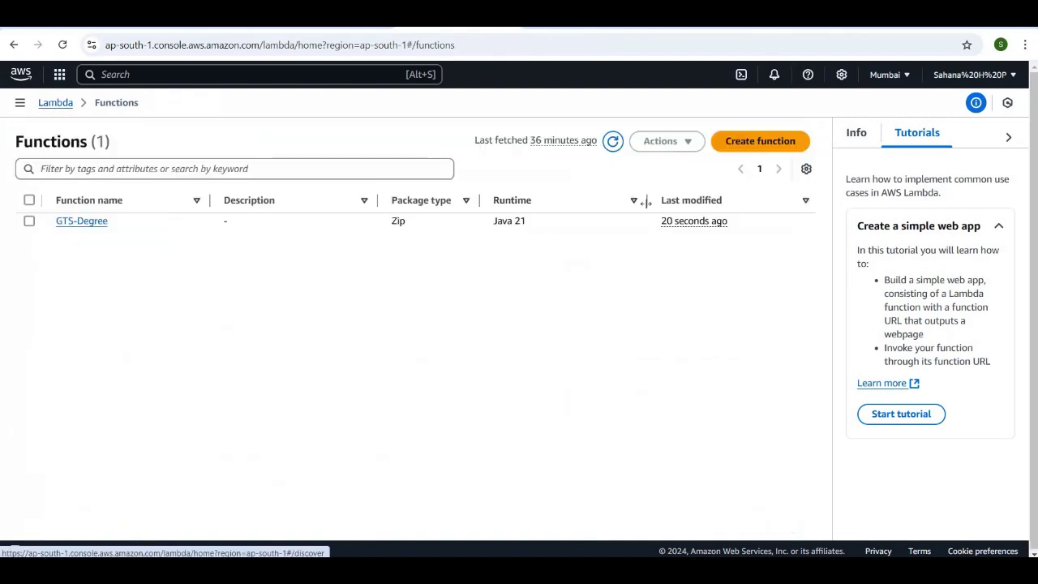
pyautogui.click(786, 146)
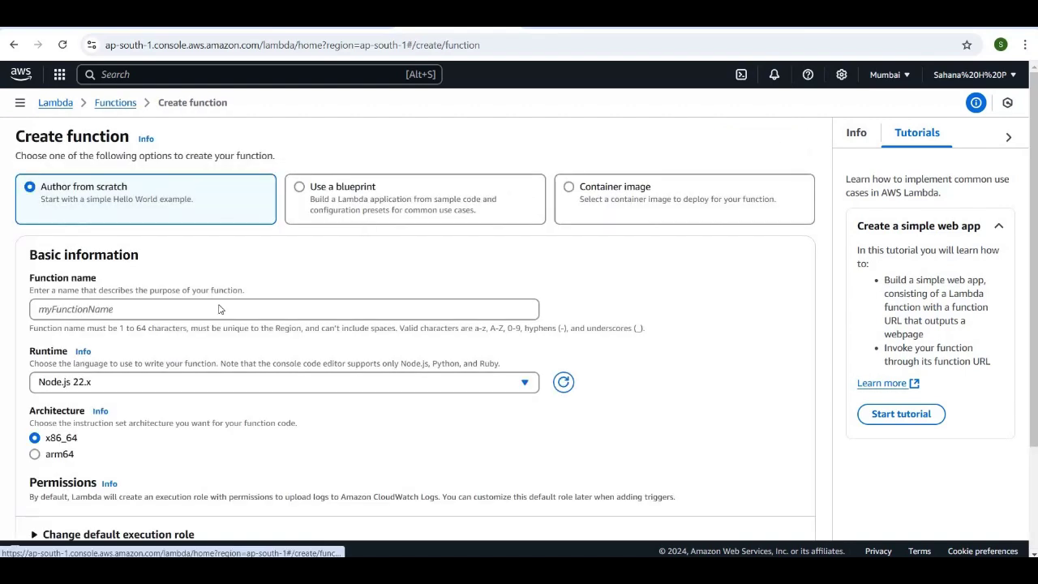
pyautogui.click(127, 309)
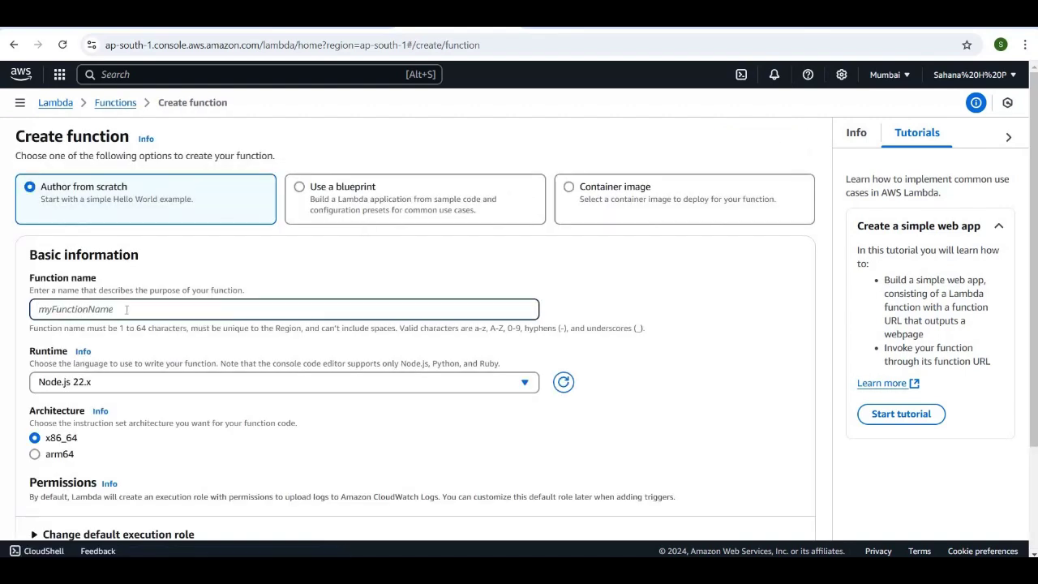
pyautogui.write('GTS-Identity')
pyautogui.scroll(-1, 127, 309)
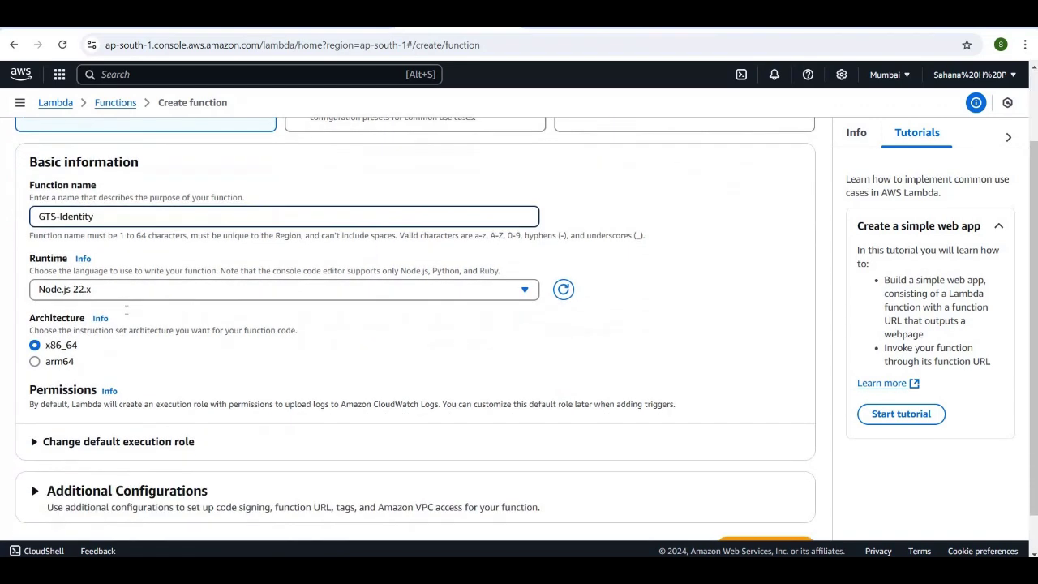
pyautogui.click(526, 289)
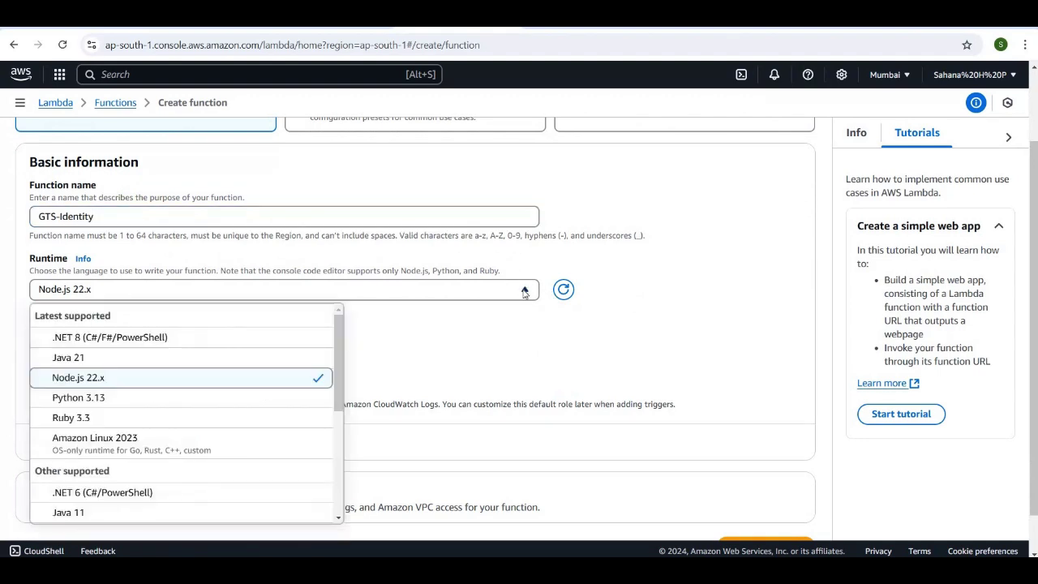
pyautogui.click(268, 358)
pyautogui.scroll(-1, 519, 343)
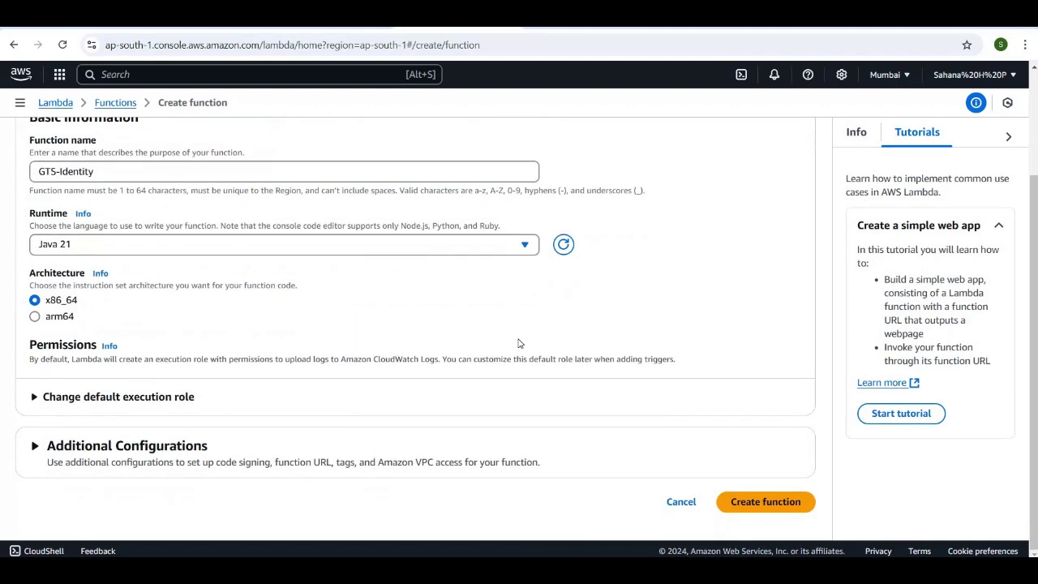
pyautogui.click(769, 502)
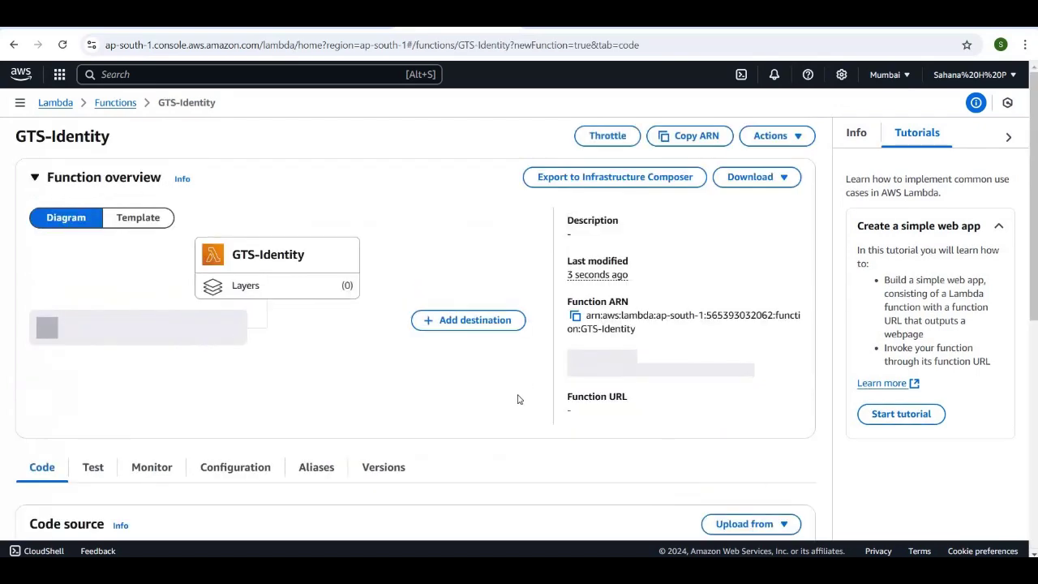
# Start loading GTS-Identity's code from an Amazon S3 location and copy the GTSIdentityServiceApplication-1.0.0-SNAPSHOT-lambda-package.zip object URL from the aws-lambda2 bucket.
pyautogui.scroll(-1, 457, 378)
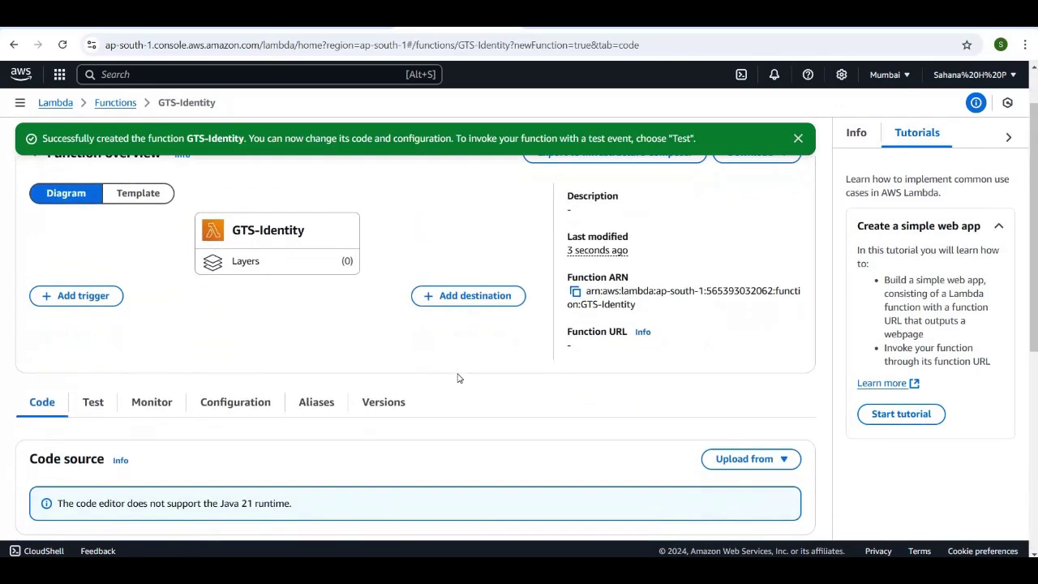
pyautogui.scroll(-1, 458, 378)
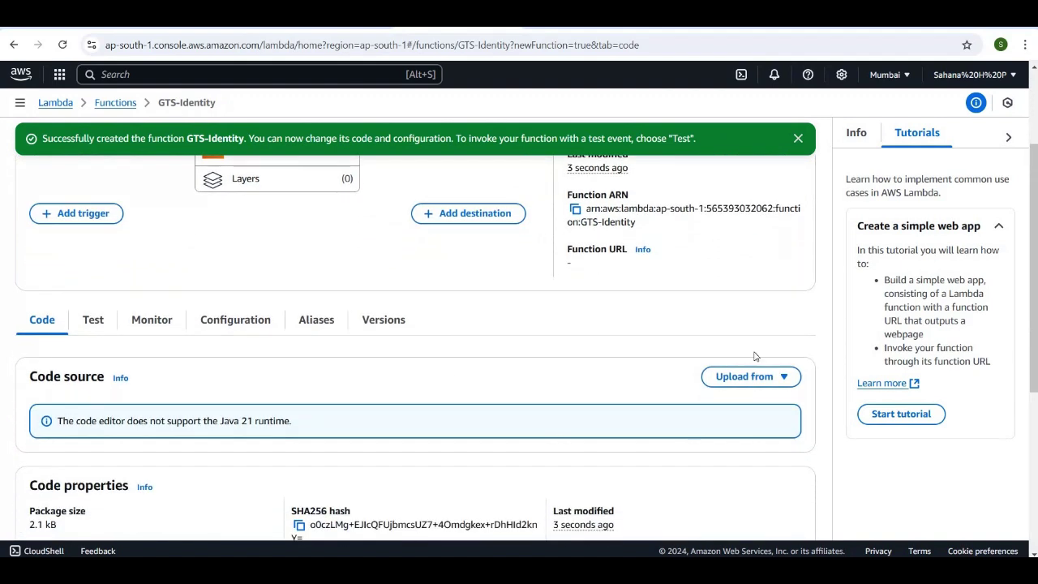
pyautogui.click(766, 378)
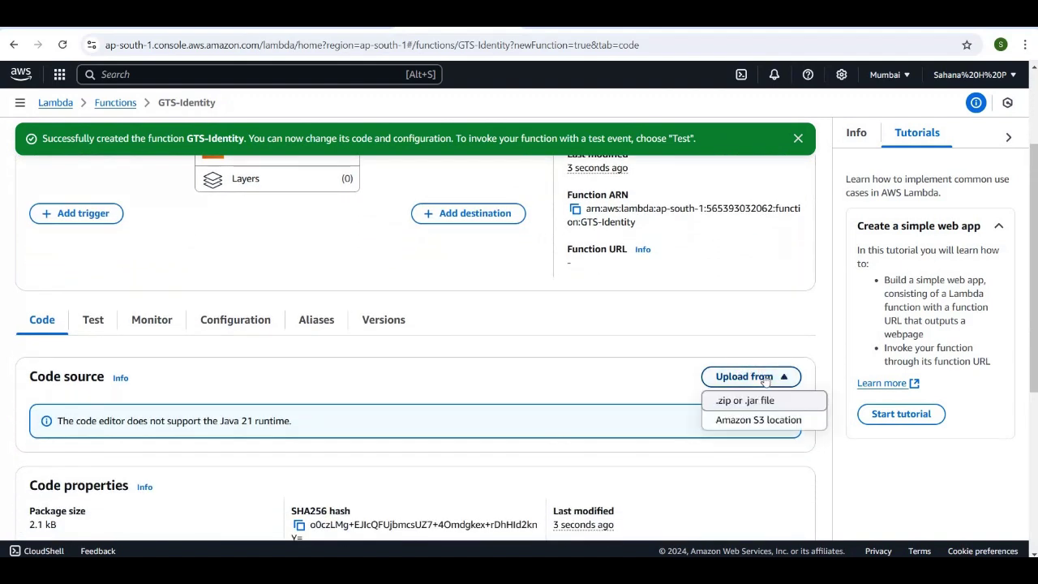
pyautogui.click(753, 420)
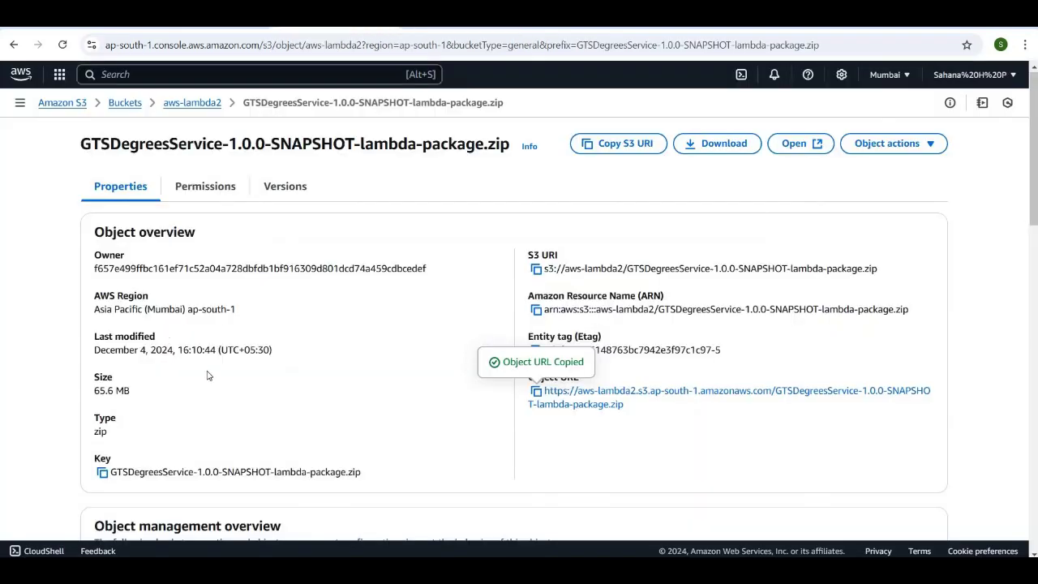
pyautogui.click(192, 102)
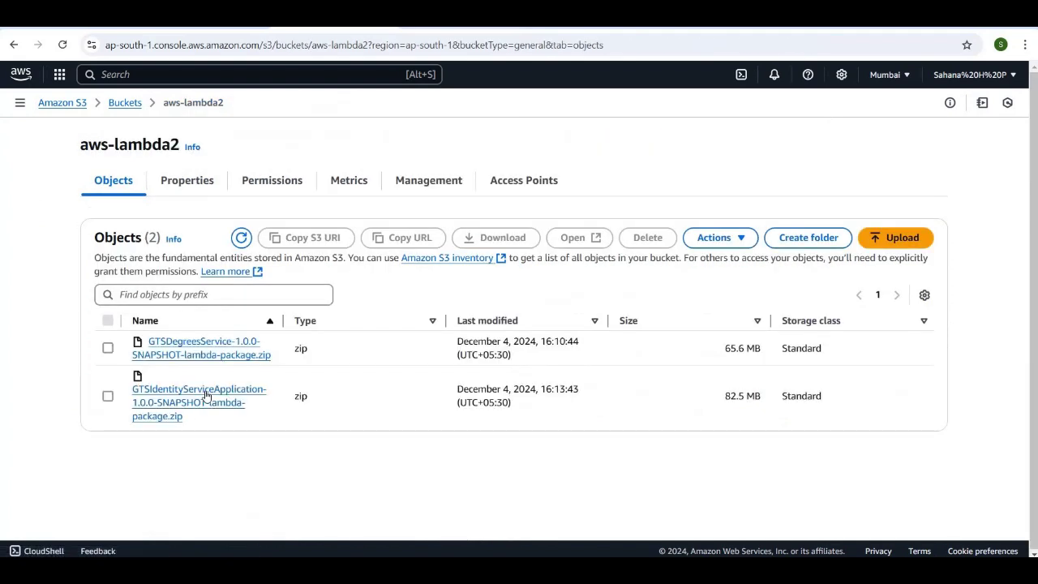
pyautogui.click(188, 404)
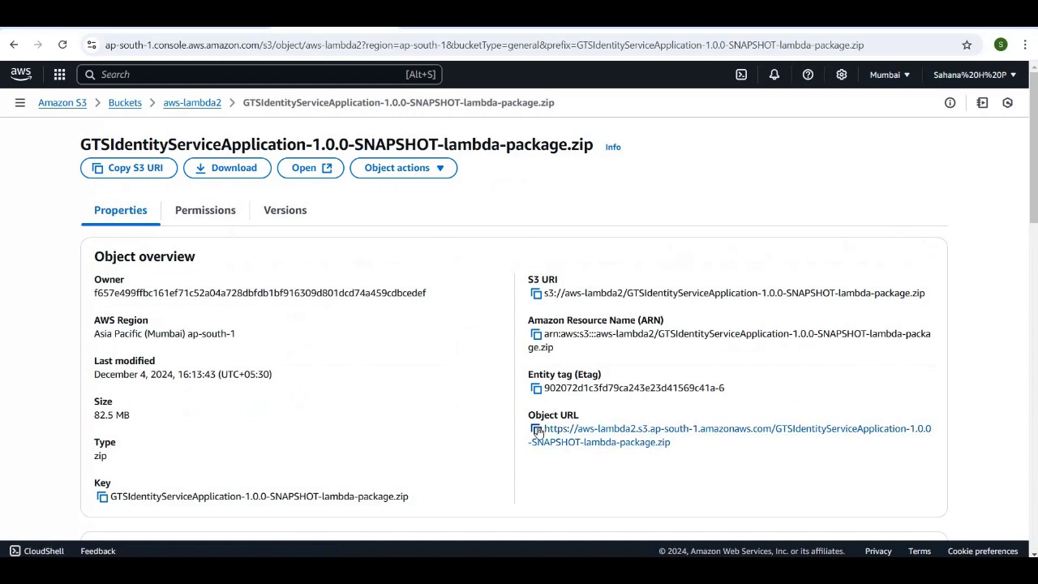
pyautogui.click(536, 430)
# Paste the copied GTSIdentityServiceApplication-1.0.0-SNAPSHOT-lambda-package.zip object URL as GTS-Identity's Amazon S3 link and save the upload.
pyautogui.hotkey('ctrl', 'shift', 'Tab')
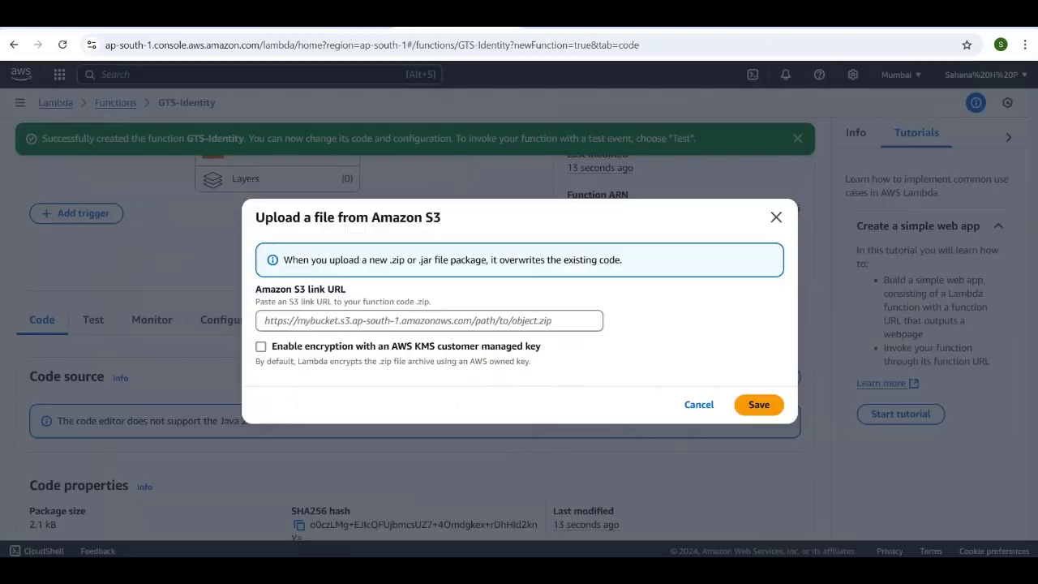
pyautogui.click(323, 318)
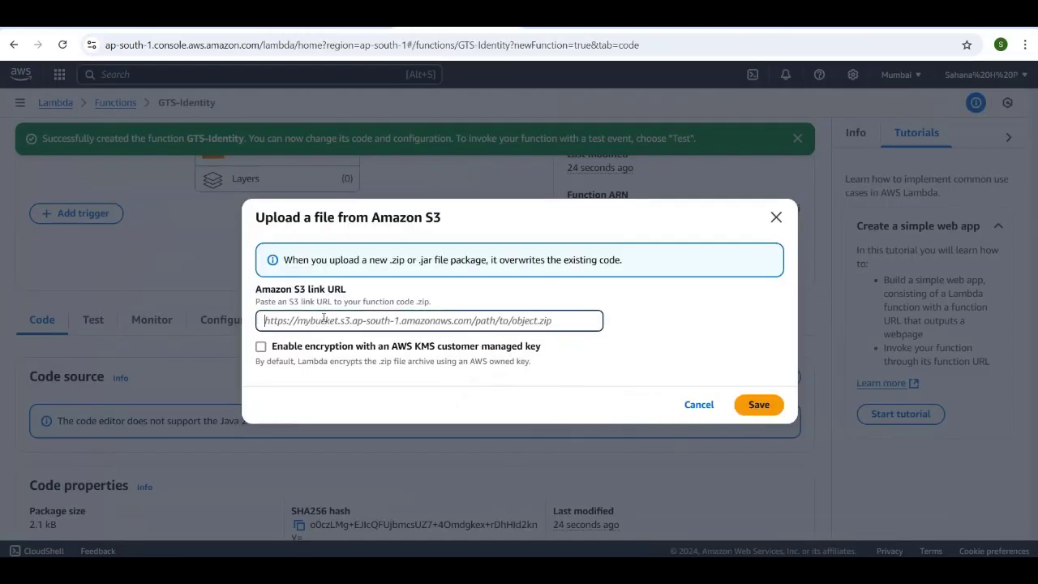
pyautogui.hotkey('ctrl', 'v')
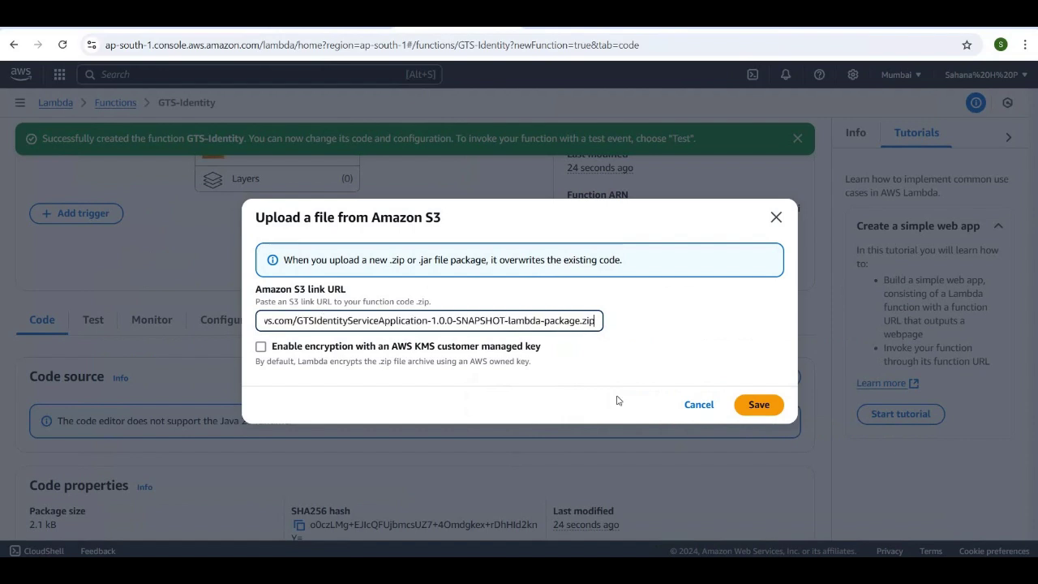
pyautogui.click(759, 410)
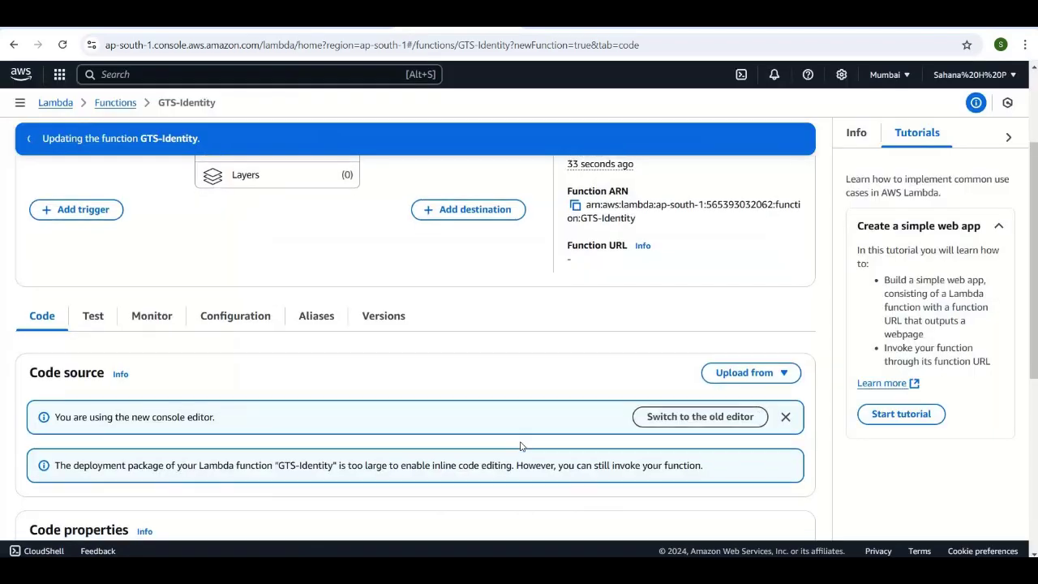
# Set GTS-Identity's runtime handler to com.gts.users.GTSIdentityServicesStreamLambdaHandler and save the runtime settings.
pyautogui.scroll(-5, 520, 446)
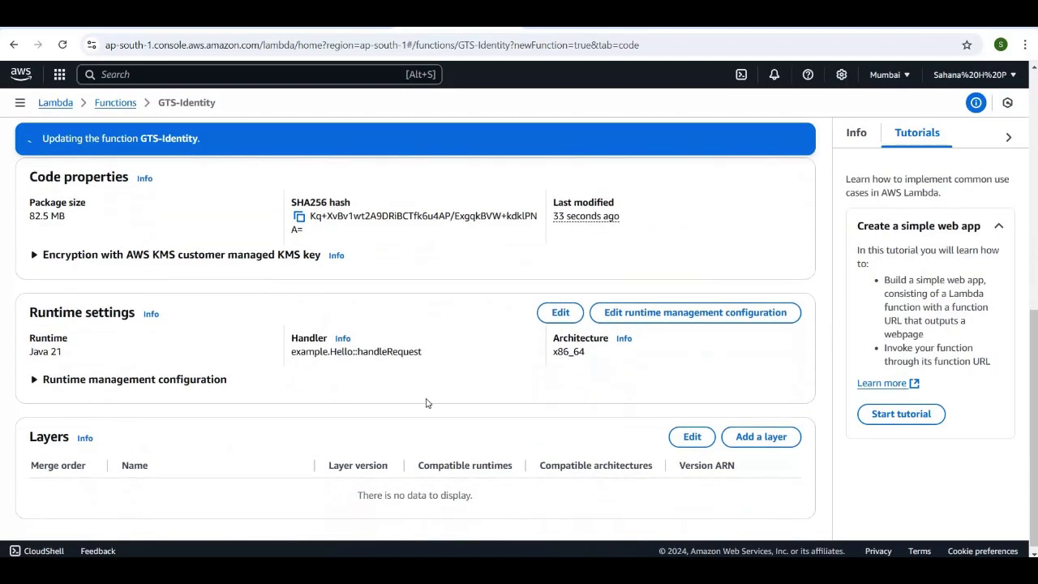
pyautogui.click(570, 315)
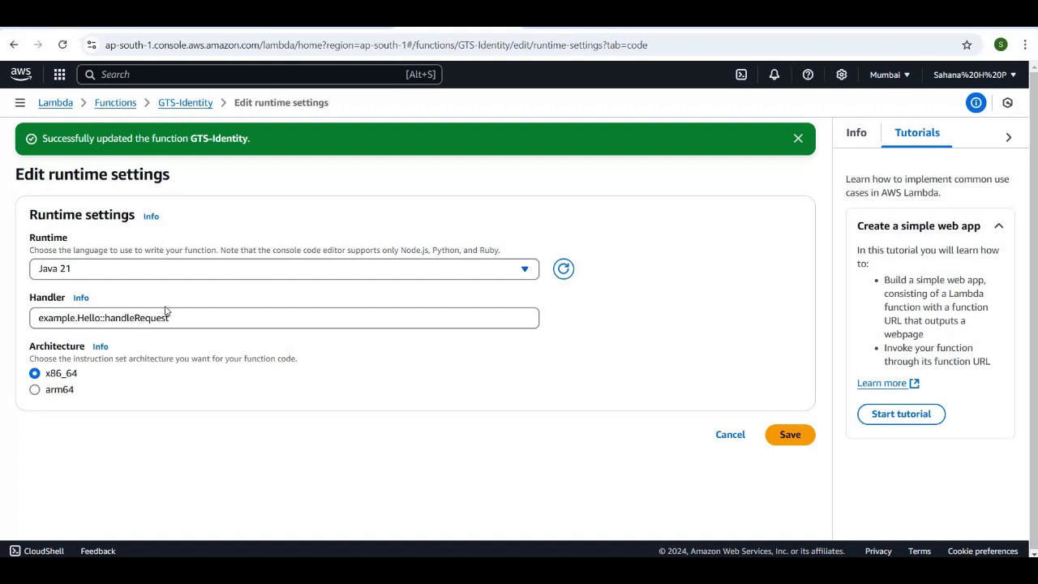
pyautogui.moveTo(170, 318); pyautogui.dragTo(25, 322)
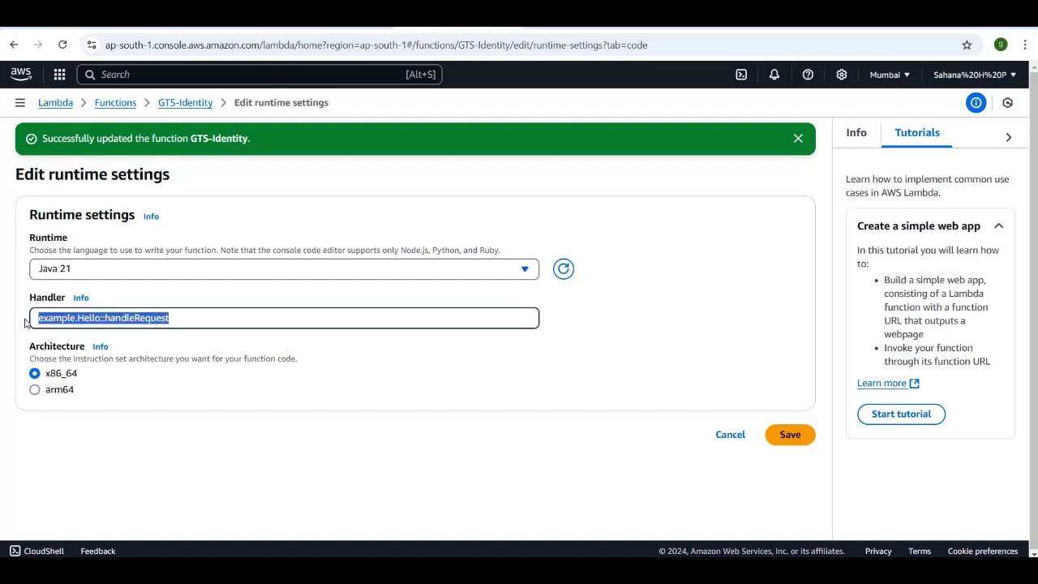
pyautogui.hotkey('ctrl', 'v')
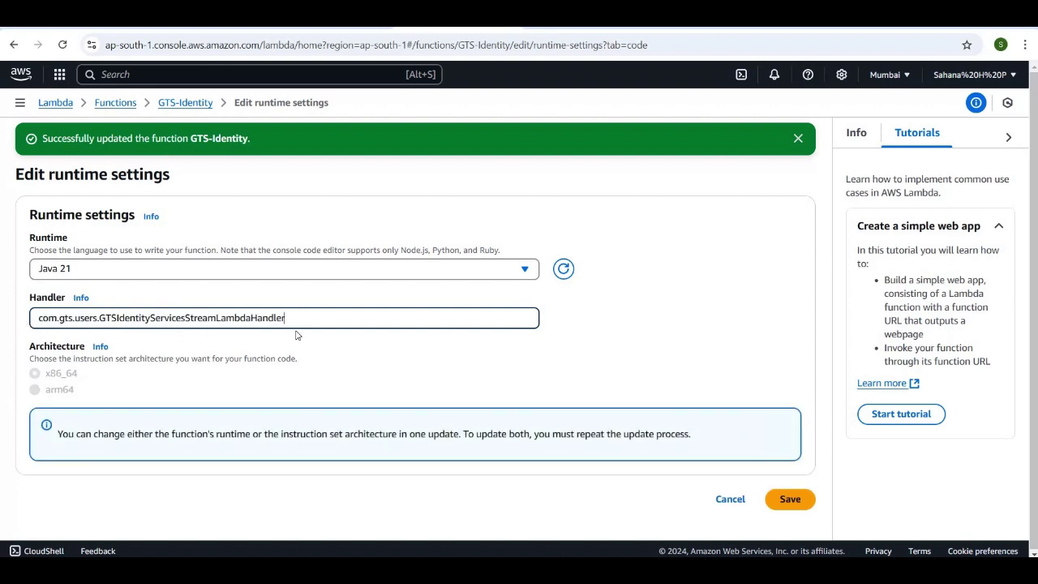
pyautogui.click(790, 498)
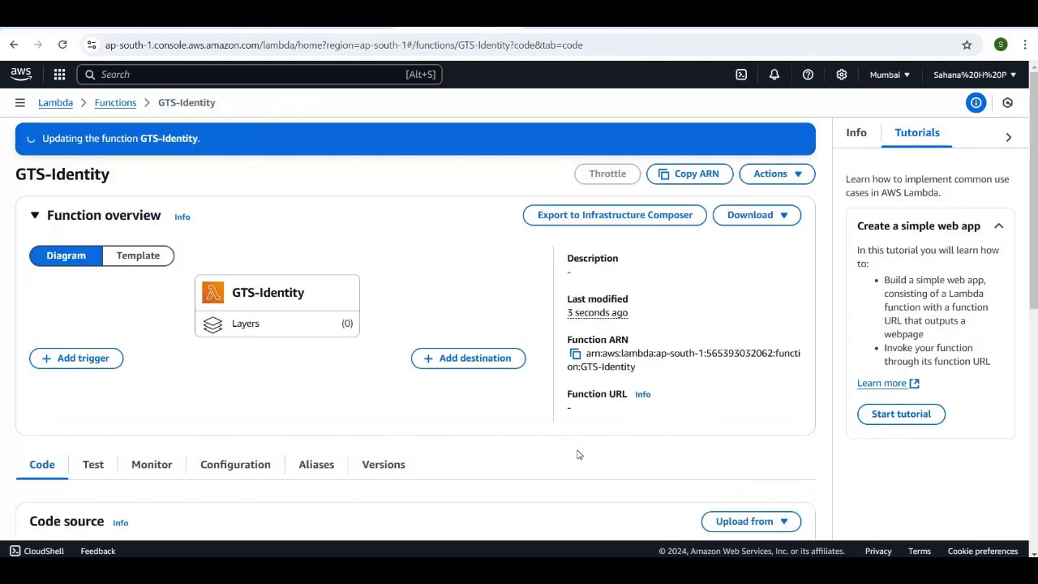
pyautogui.scroll(-6, 578, 454)
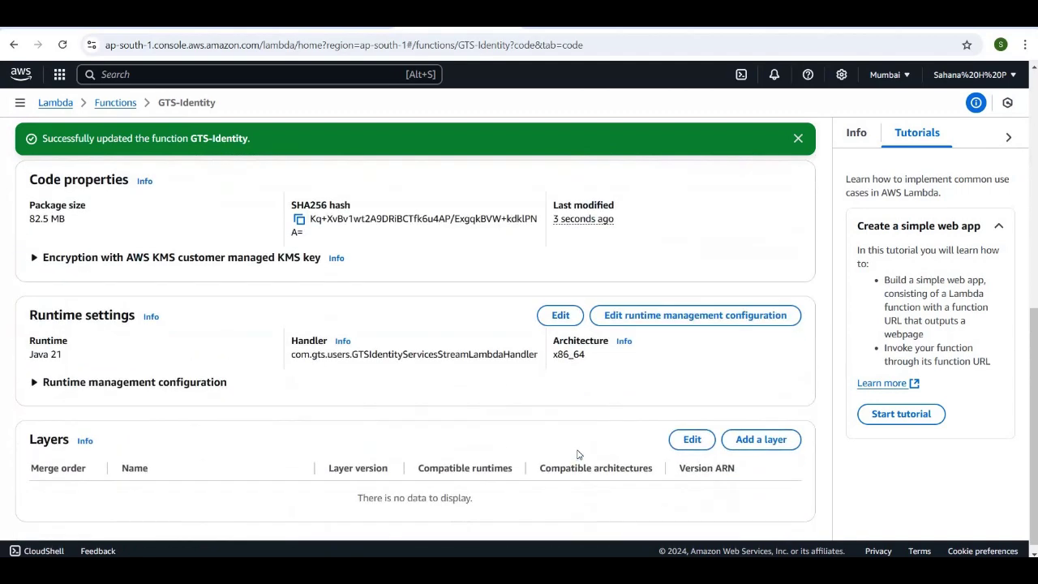
# Edit GTS-Identity's general configuration and set its memory to 1023 MB.
pyautogui.scroll(3, 579, 454)
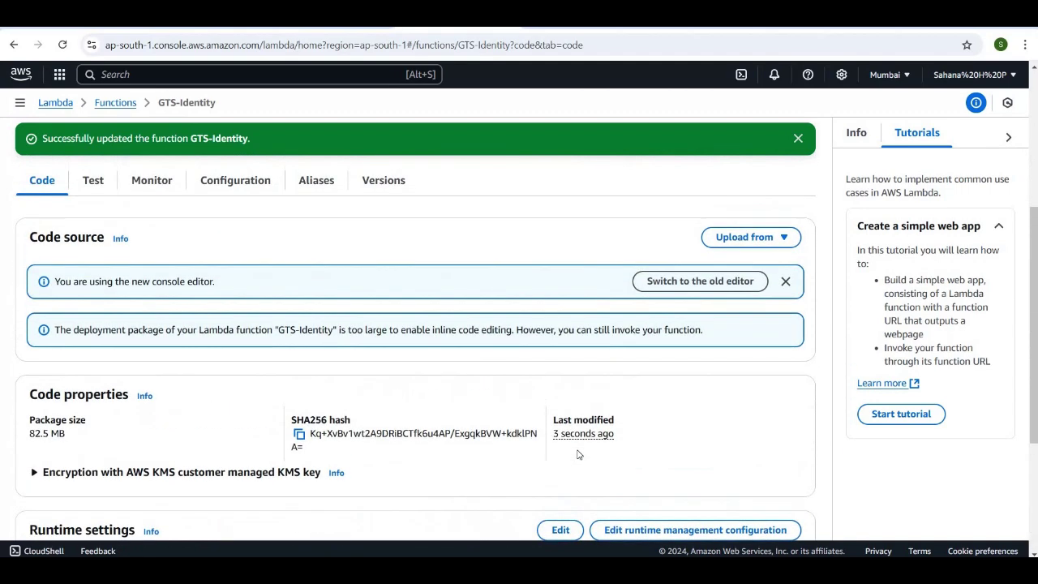
pyautogui.scroll(1, 578, 455)
pyautogui.click(228, 241)
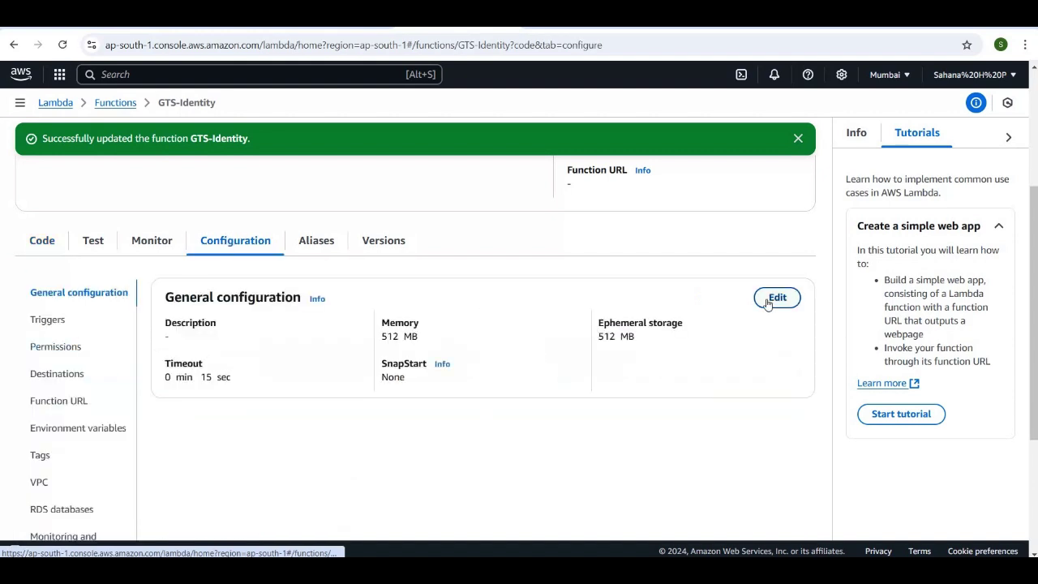
pyautogui.click(776, 298)
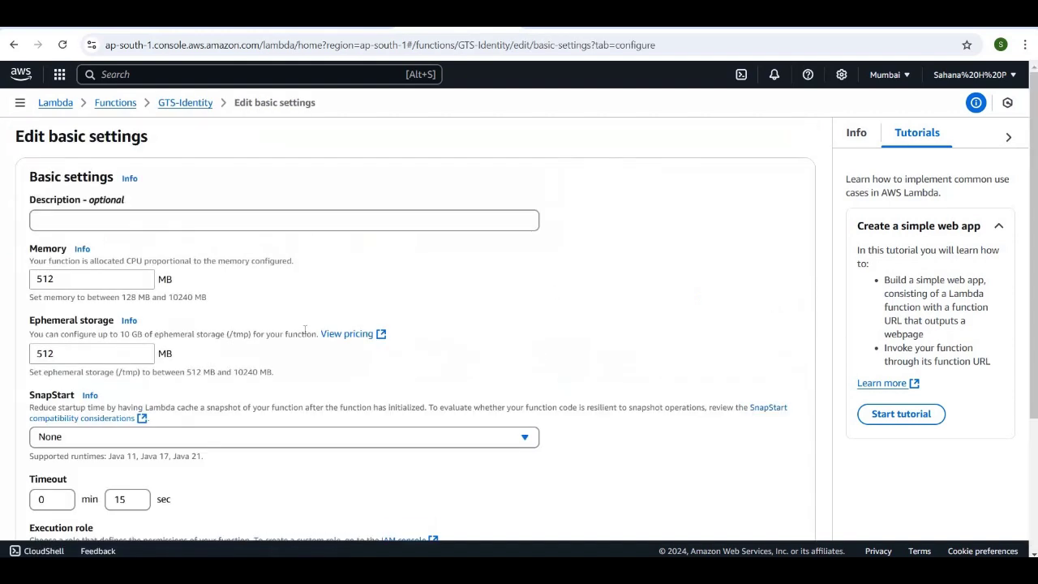
pyautogui.moveTo(66, 279); pyautogui.dragTo(10, 278)
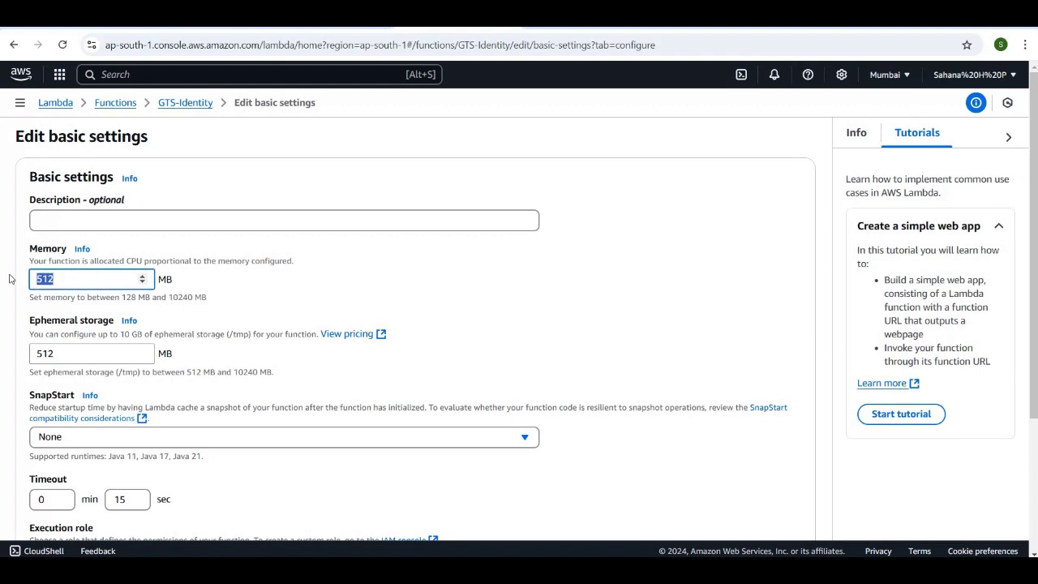
pyautogui.write('1023')
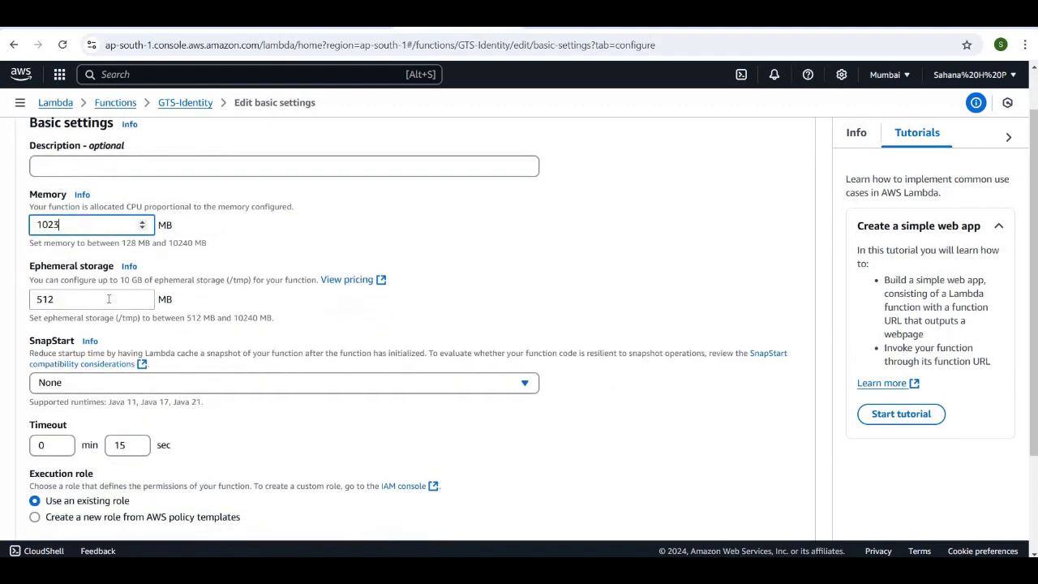
# Set GTS-Identity's timeout to 15 min 0 sec and save the basic settings.
pyautogui.scroll(-2, 108, 298)
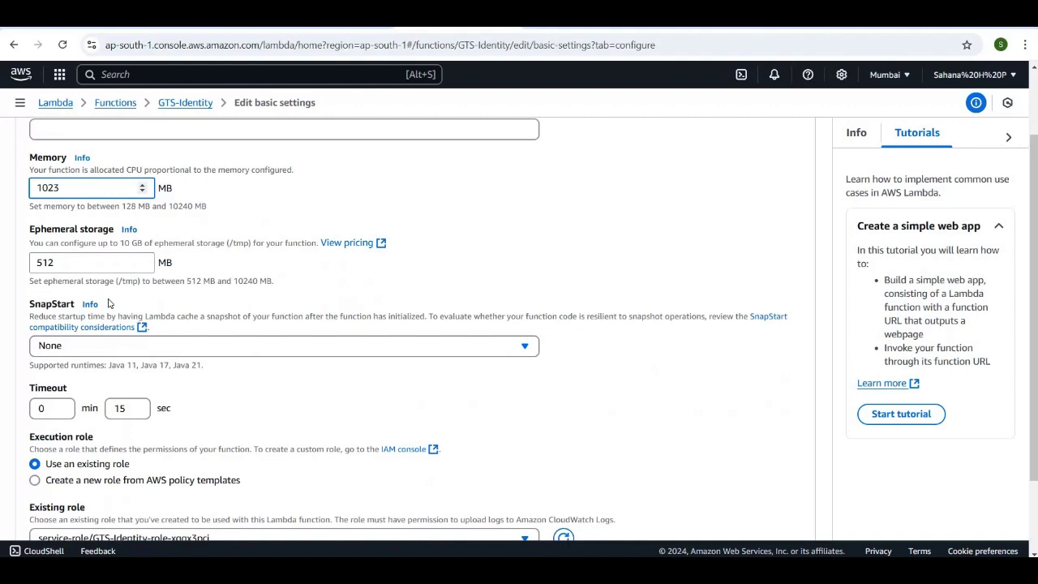
pyautogui.click(56, 363)
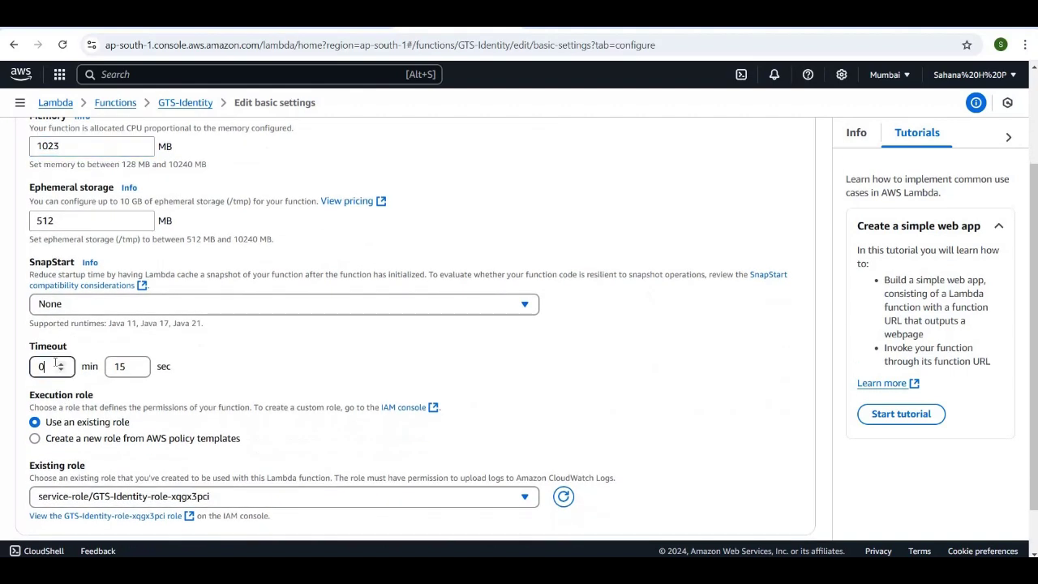
pyautogui.press('BackSpace')
pyautogui.write('15')
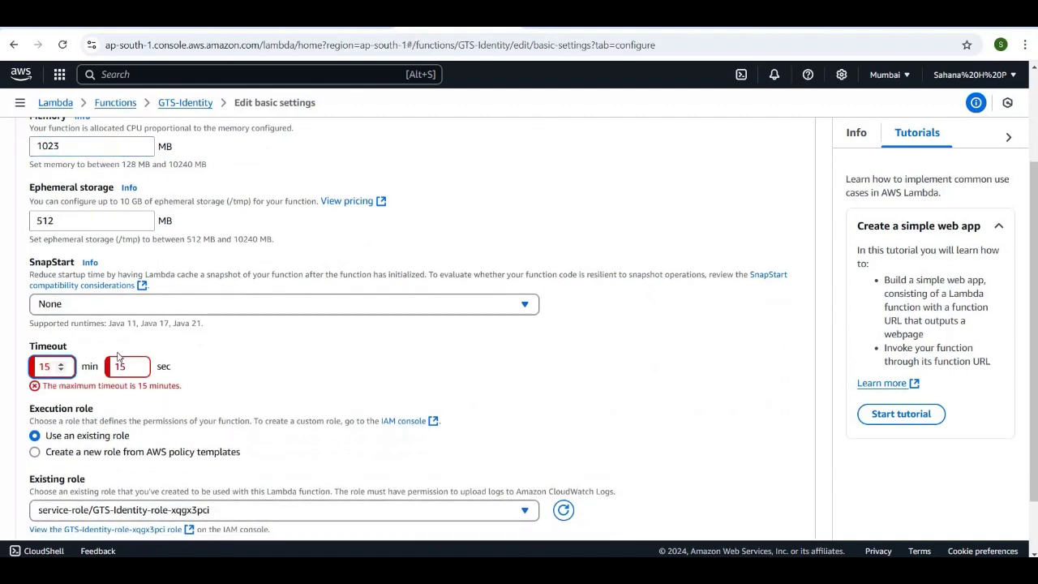
pyautogui.click(124, 367)
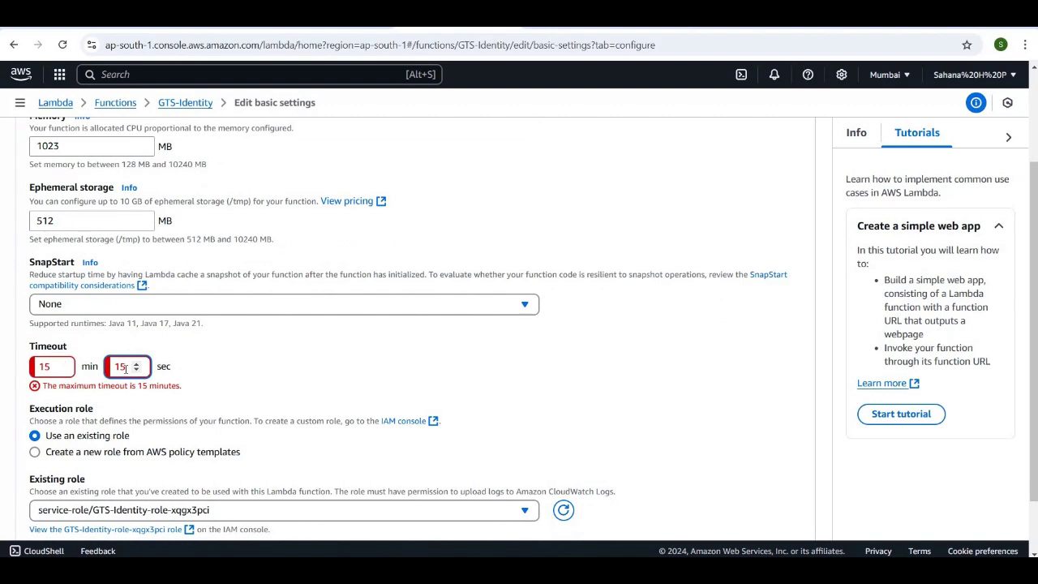
pyautogui.press('BackSpace')
pyautogui.press('BackSpace')
pyautogui.write('0')
pyautogui.scroll(-1, 201, 401)
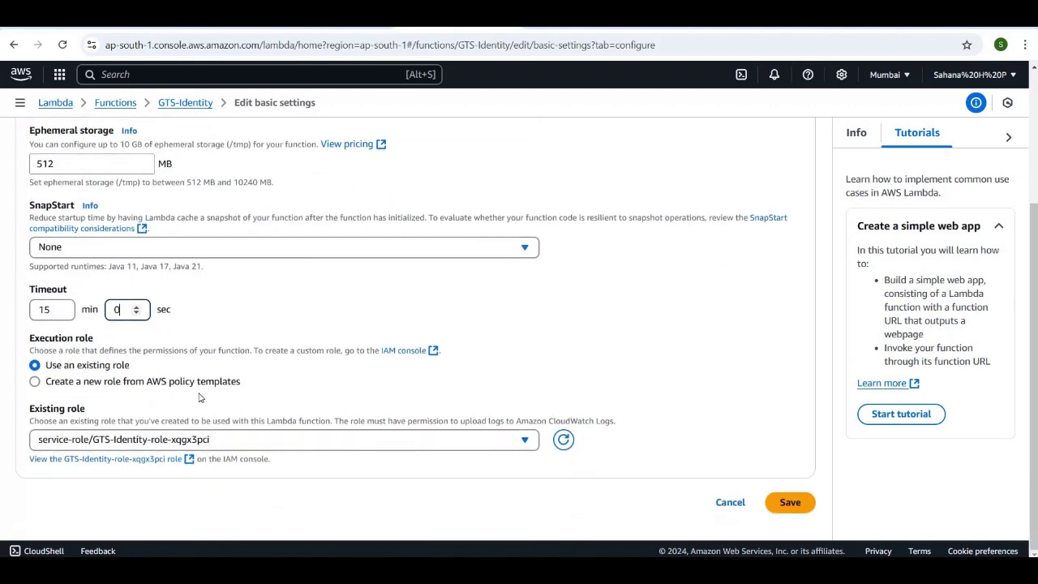
pyautogui.click(790, 506)
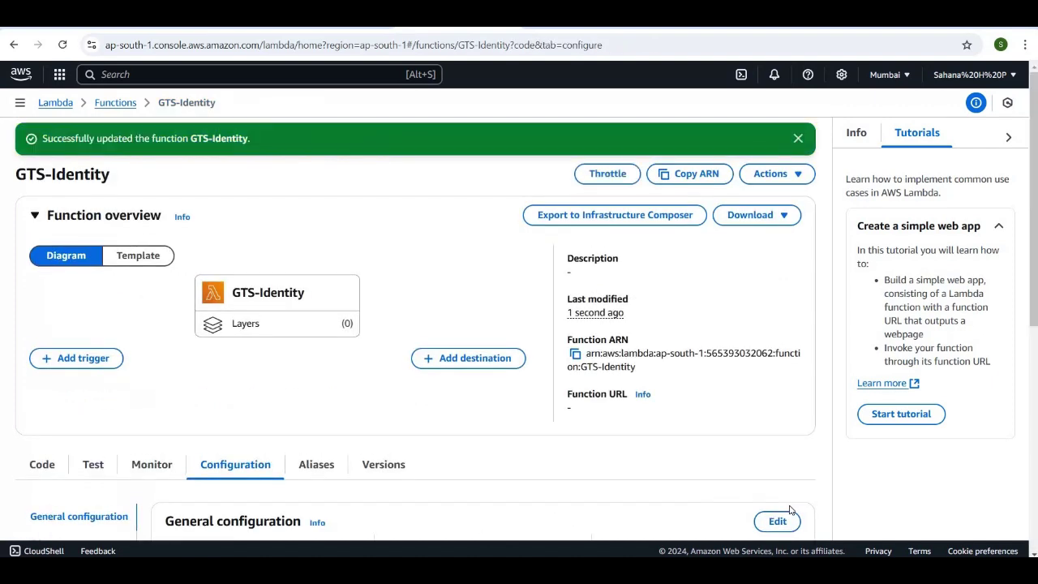
pyautogui.scroll(-3, 546, 394)
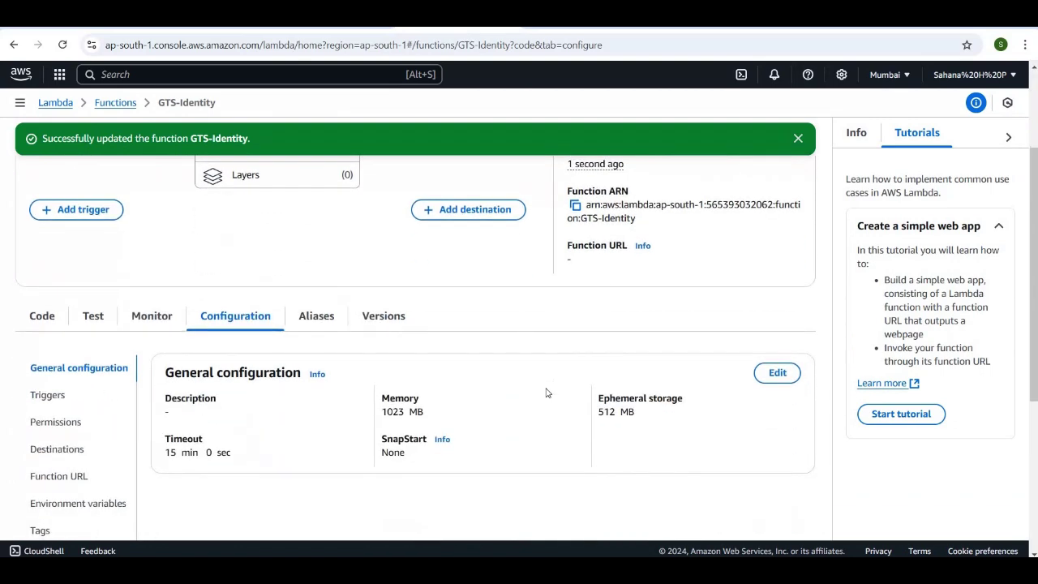
pyautogui.scroll(-1, 547, 394)
# Switch to the Amazon RDS databases list and start the stopped gts-service-platform-db-dev instance.
pyautogui.scroll(4, 547, 395)
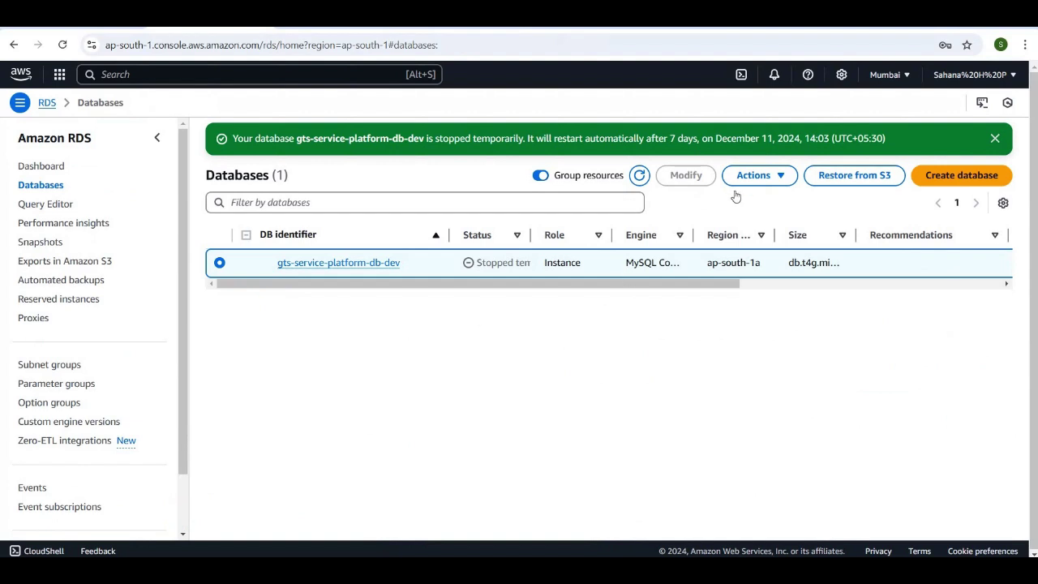
pyautogui.click(785, 178)
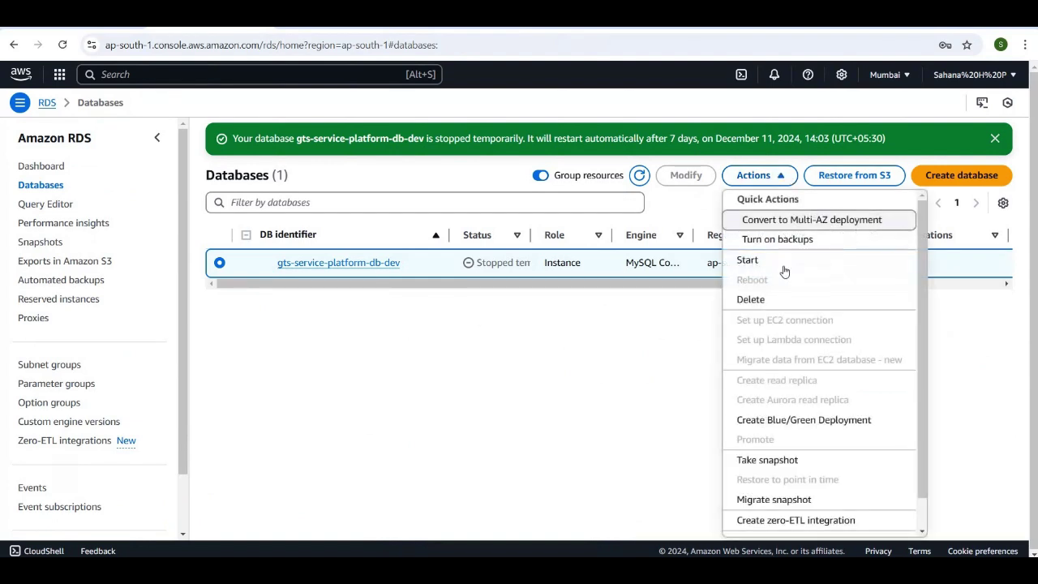
pyautogui.click(776, 262)
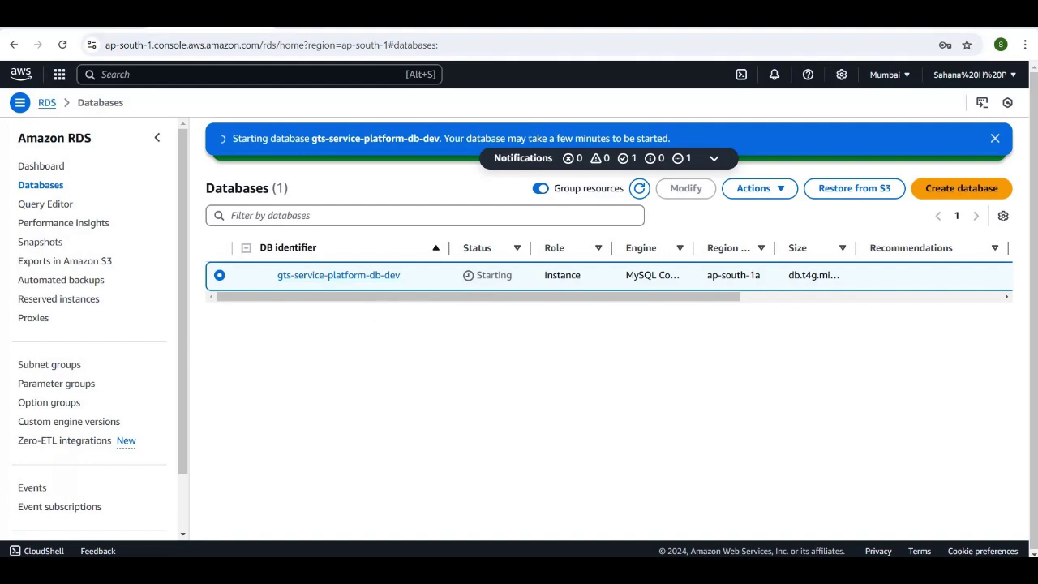
# Switch to the API Gateway Create API page and start building a new non-private REST API.
pyautogui.hotkey('ctrl', 'Tab')
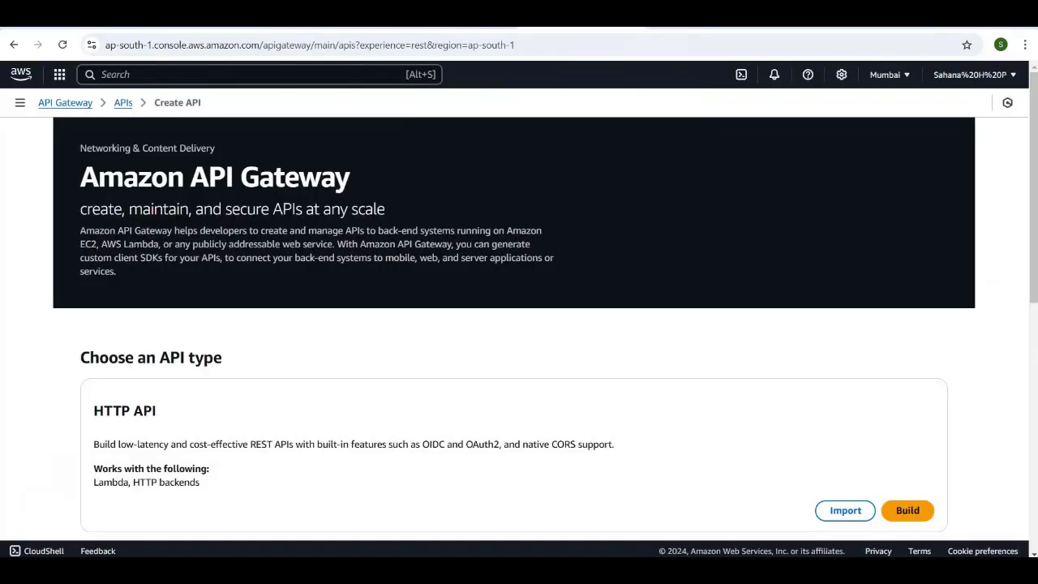
pyautogui.scroll(-2, 391, 349)
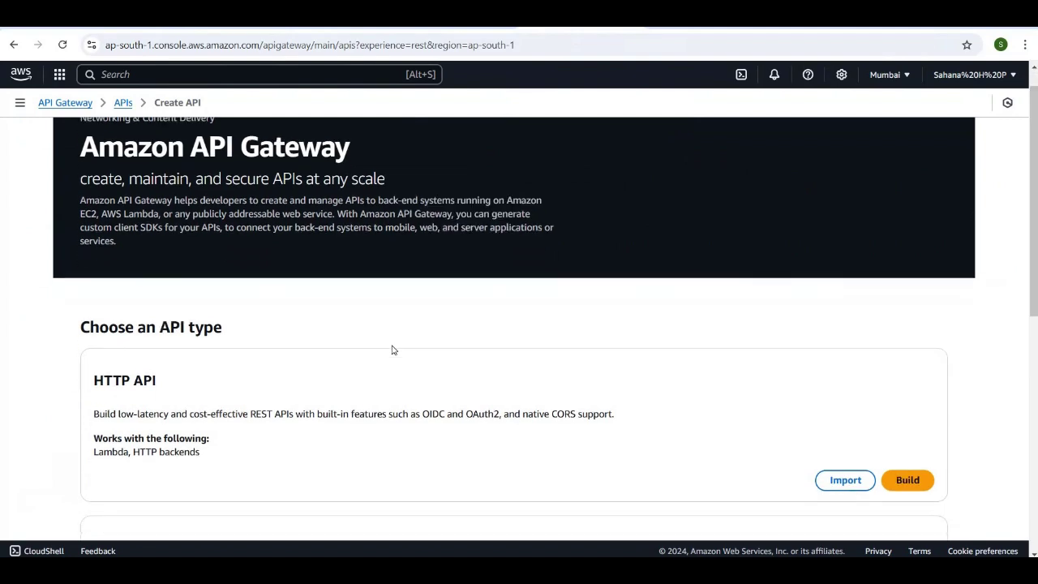
pyautogui.scroll(1, 391, 350)
pyautogui.scroll(-2, 392, 350)
pyautogui.scroll(-1, 392, 350)
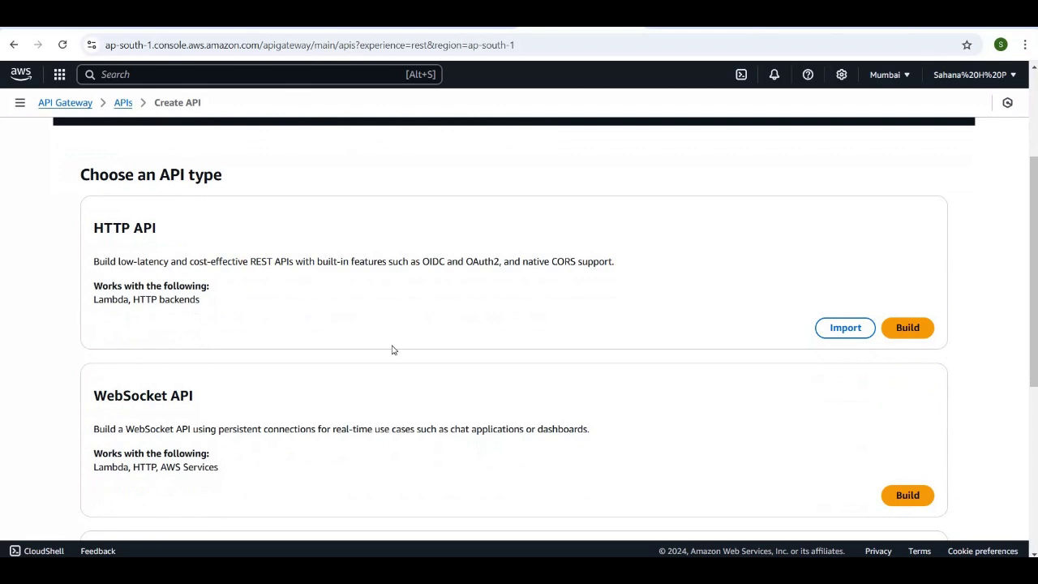
pyautogui.scroll(-1, 392, 350)
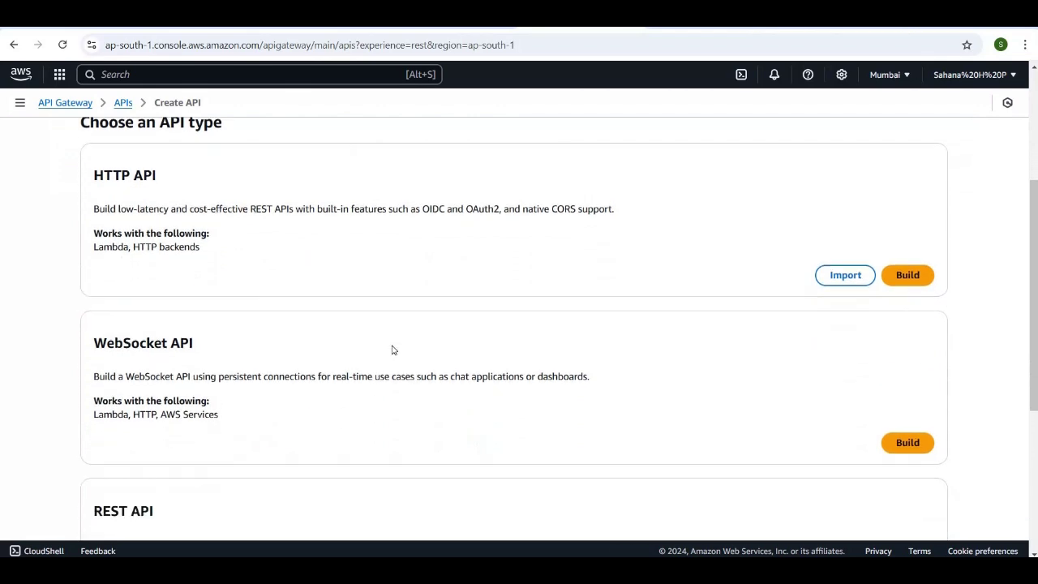
pyautogui.scroll(-5, 392, 349)
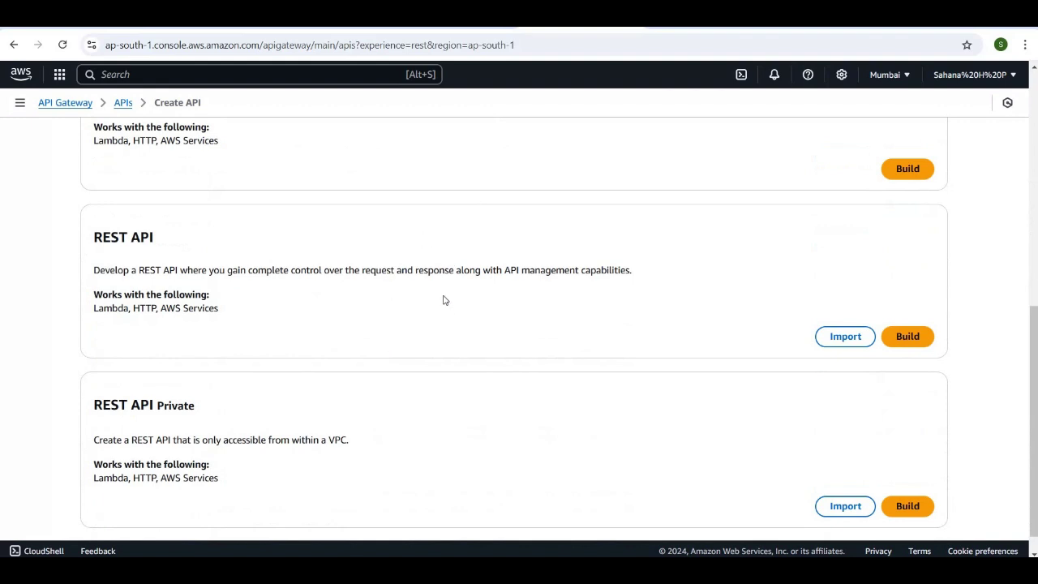
pyautogui.scroll(1, 447, 306)
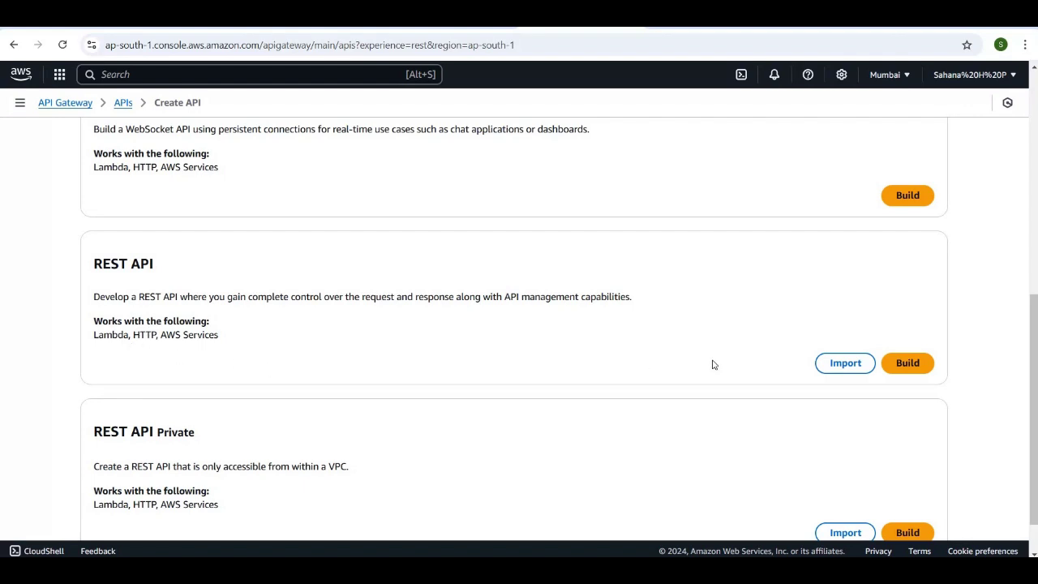
pyautogui.click(906, 375)
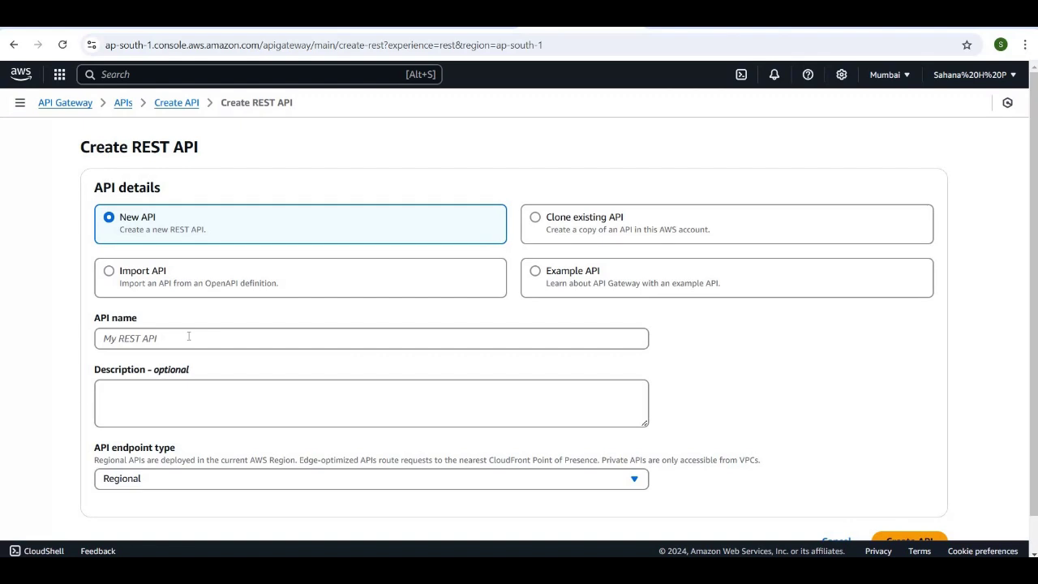
# Refresh the RDS database status, then name the new REST API GTS-identity-Api and create it.
pyautogui.click(174, 340)
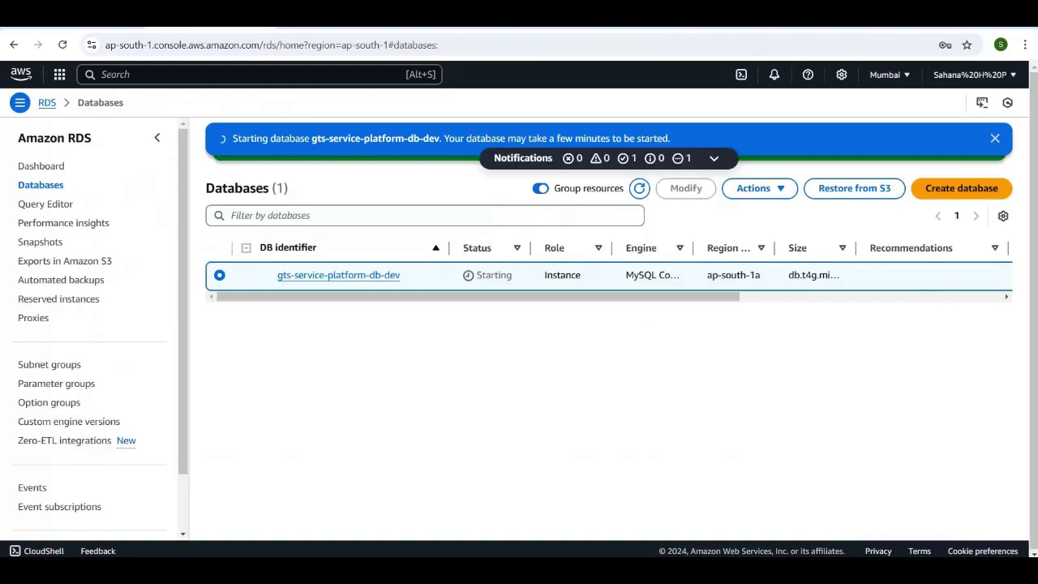
pyautogui.click(640, 189)
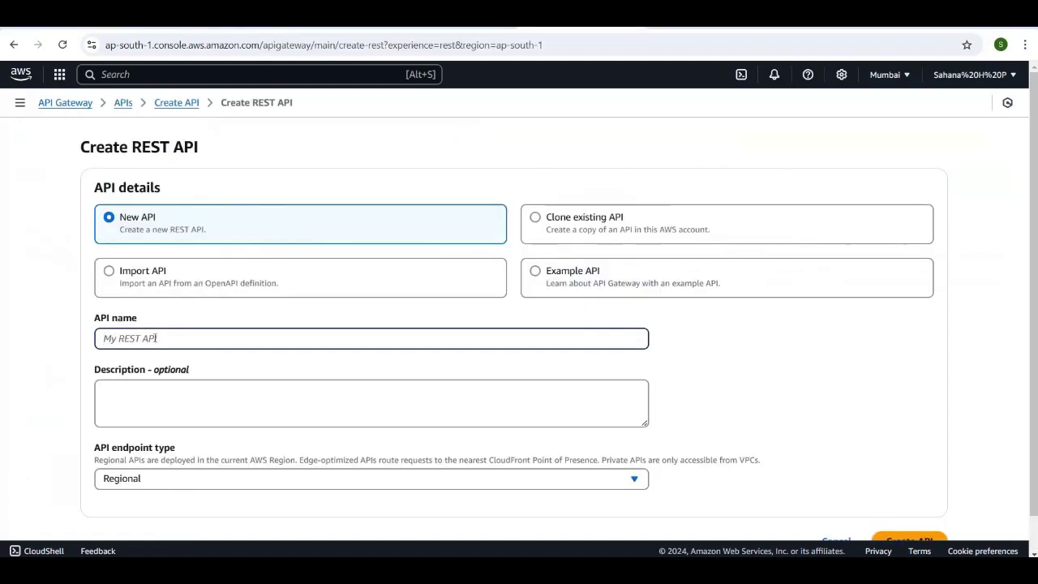
pyautogui.write('G')
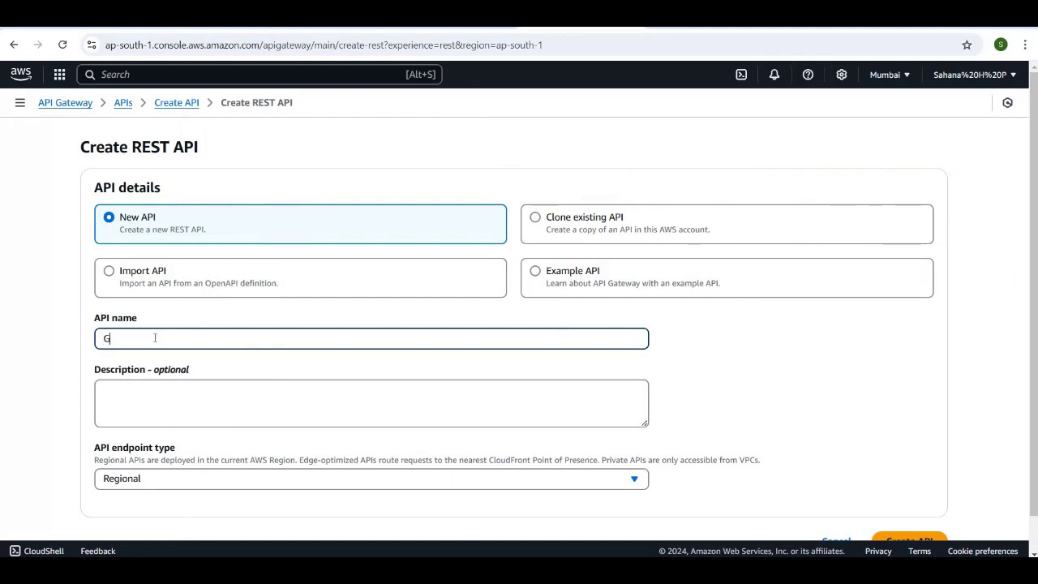
pyautogui.write('TS-identity-Api')
pyautogui.scroll(-1, 202, 359)
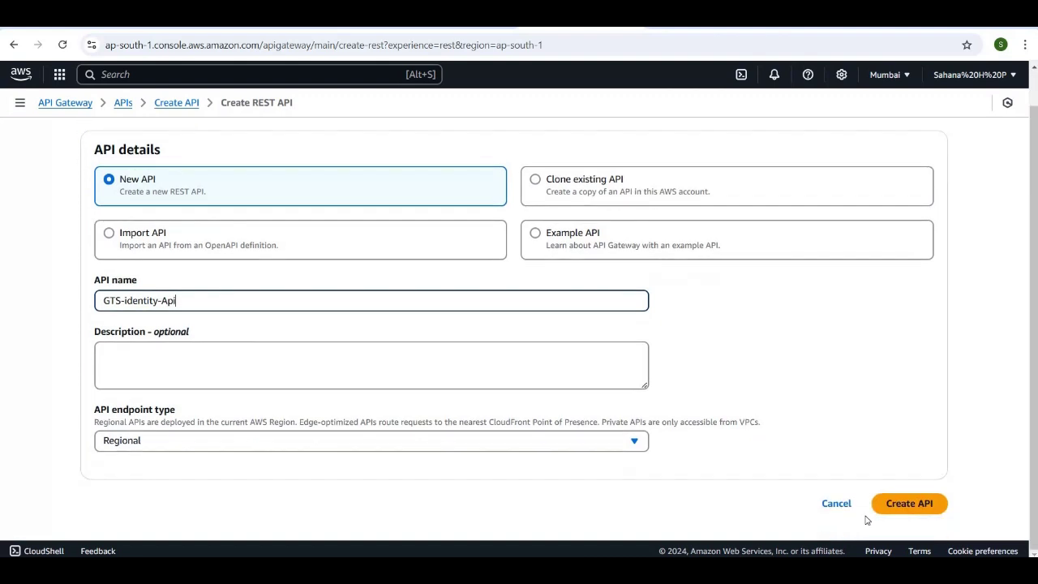
pyautogui.click(909, 504)
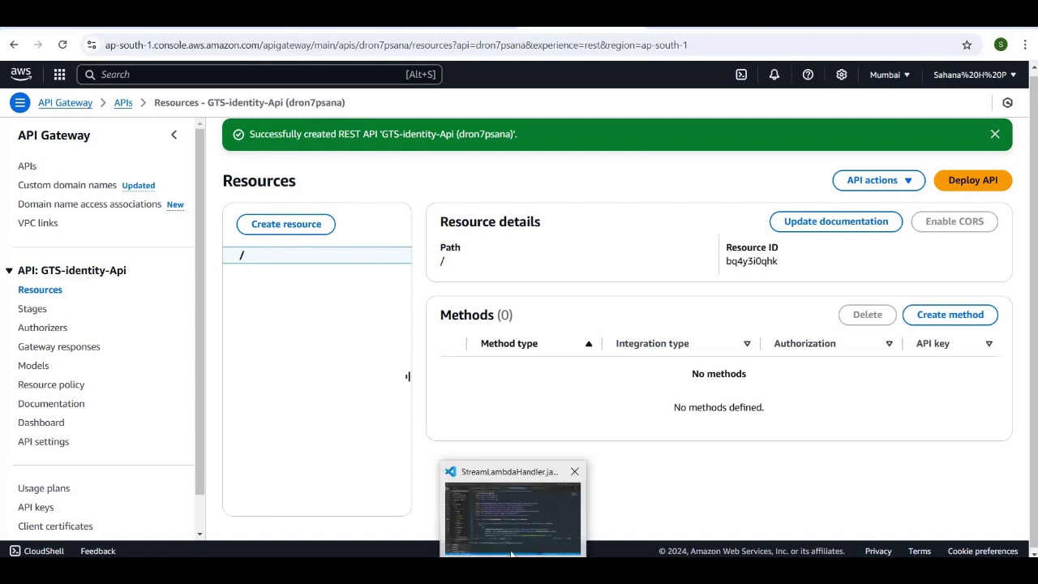
# Switch to VS Code and examine the request mapping path in DegreeController.java.
pyautogui.click(511, 507)
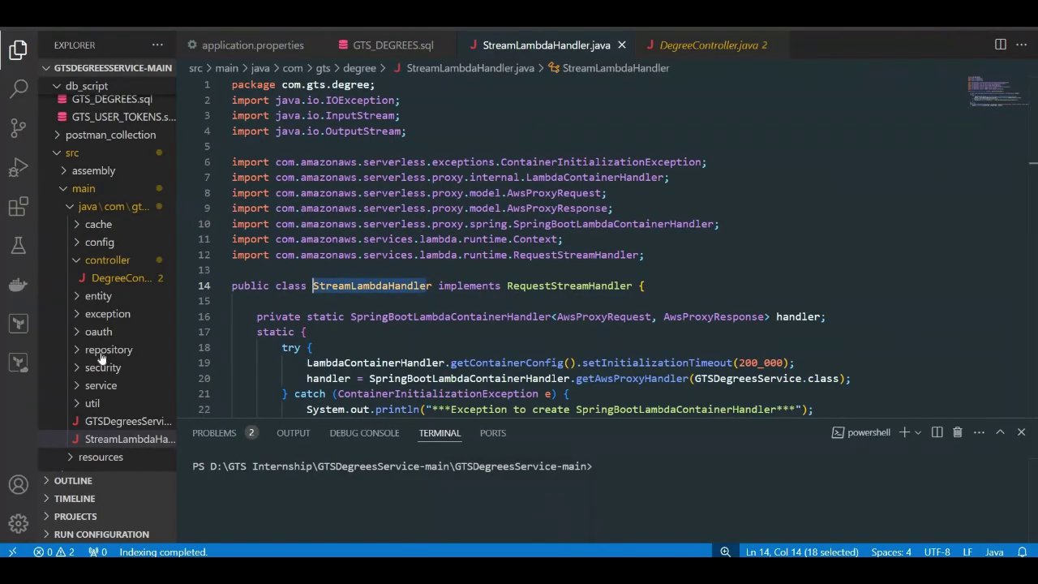
pyautogui.doubleClick(110, 284)
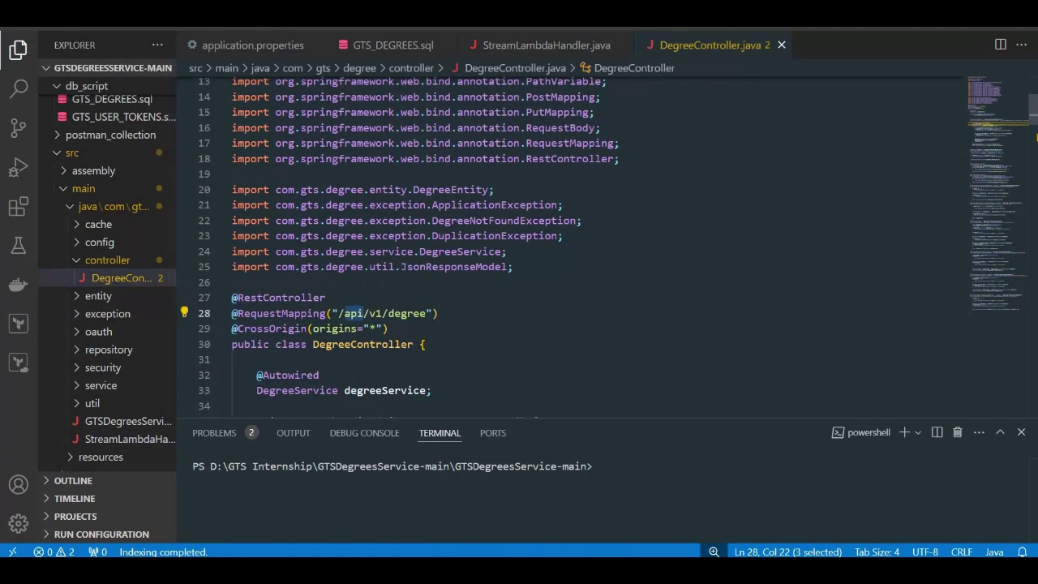
pyautogui.scroll(2, 568, 244)
pyautogui.scroll(-1, 568, 243)
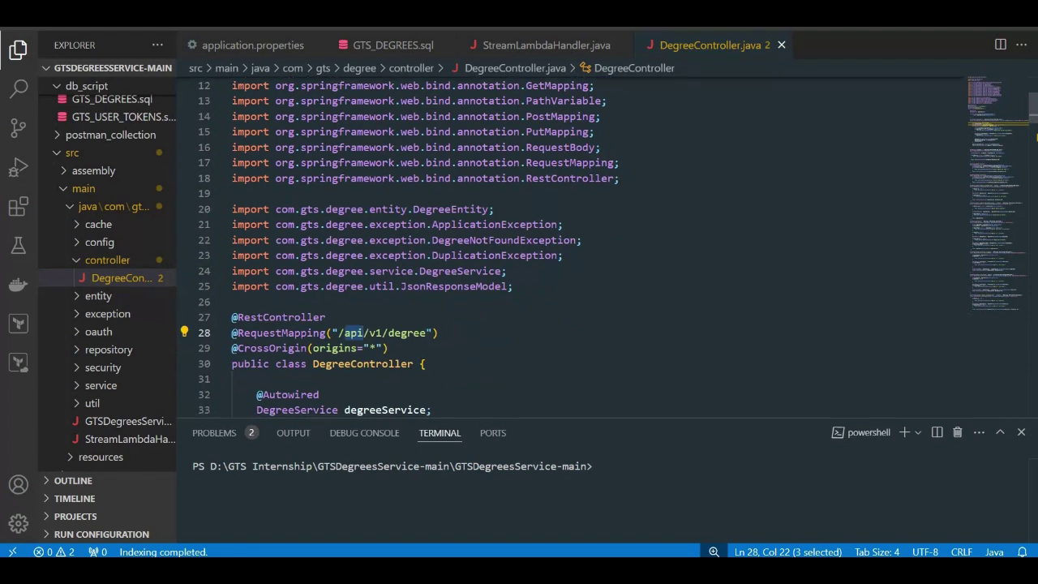
pyautogui.moveTo(427, 332); pyautogui.dragTo(349, 332)
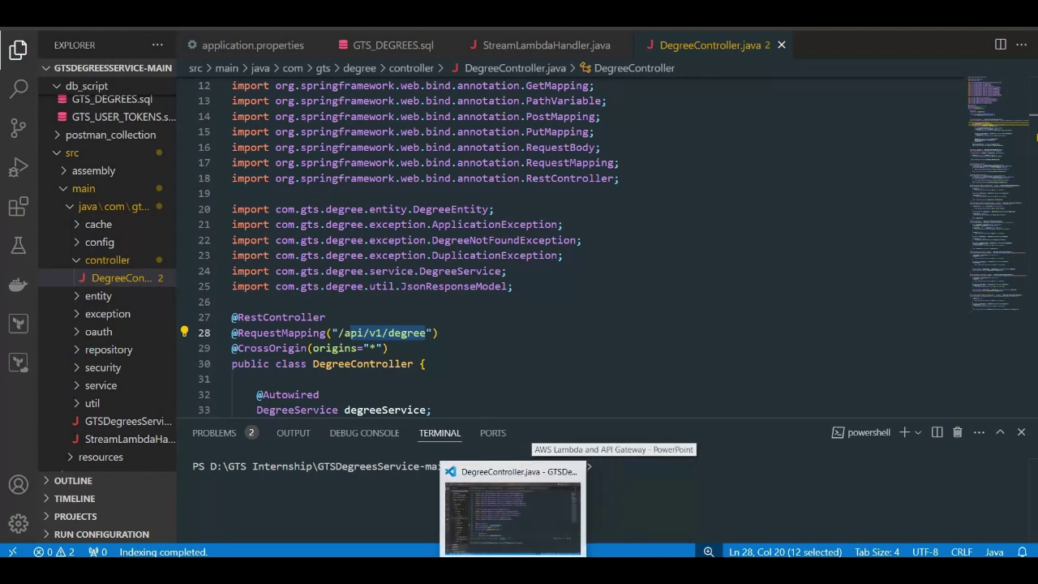
# Switch to Postman, examine the URL path of GTSIdentityService's Add User request, and return to API Gateway.
pyautogui.click(569, 549)
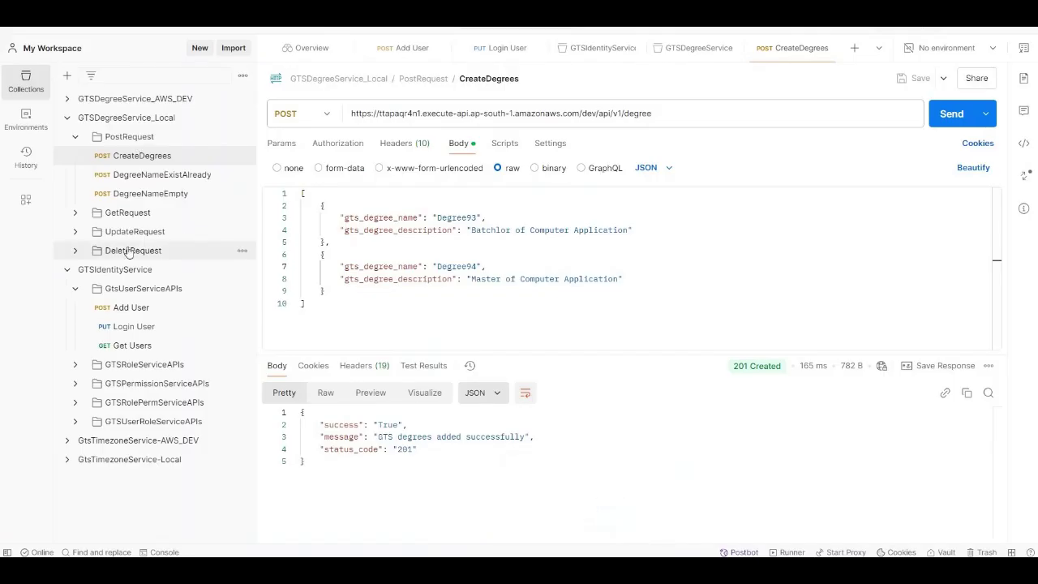
pyautogui.click(131, 307)
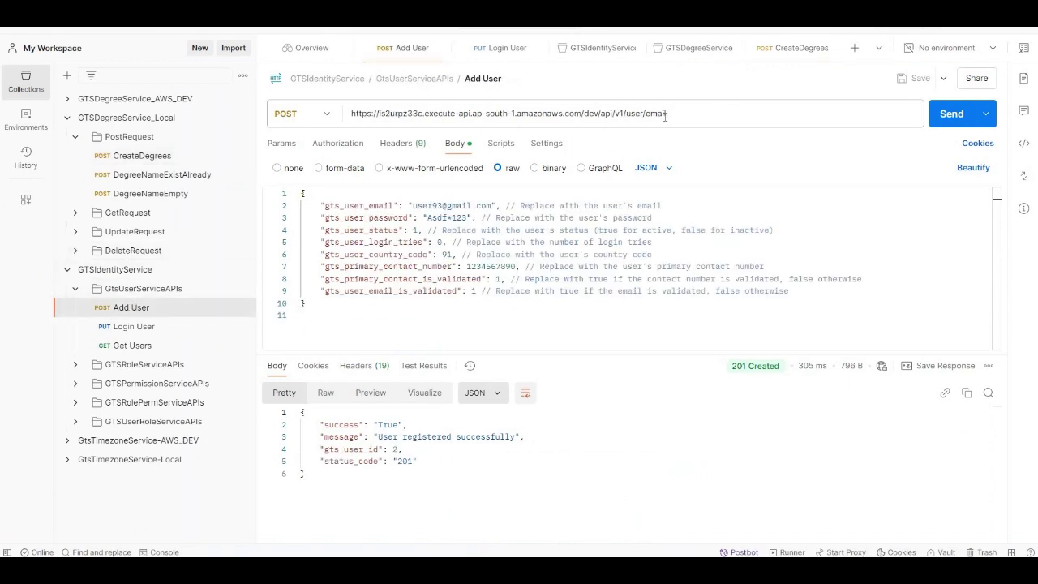
pyautogui.moveTo(668, 113); pyautogui.dragTo(635, 113)
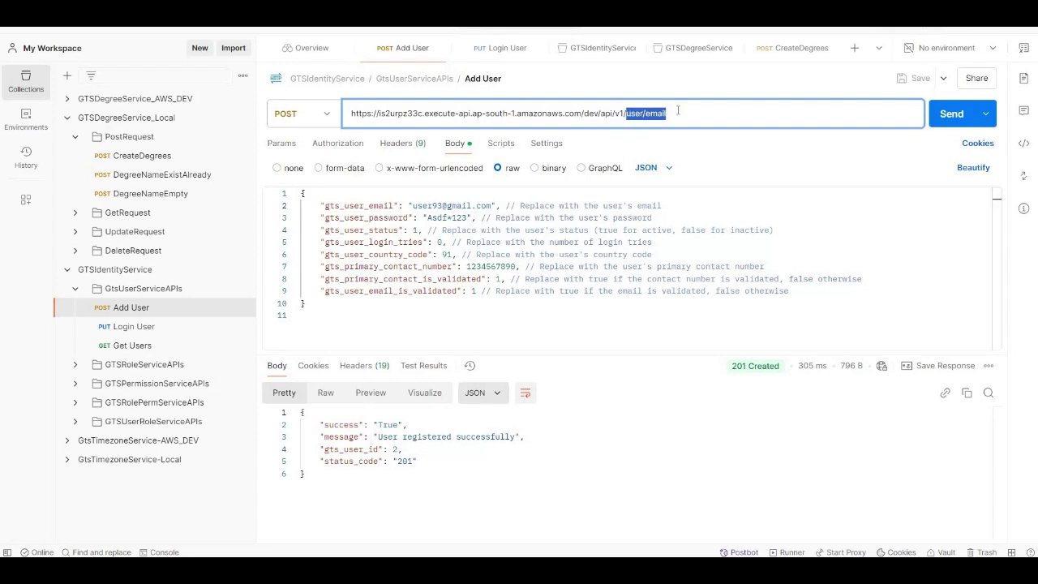
pyautogui.click(684, 113)
pyautogui.hotkey('alt', 'Tab')
pyautogui.hotkey('alt', 'Tab')
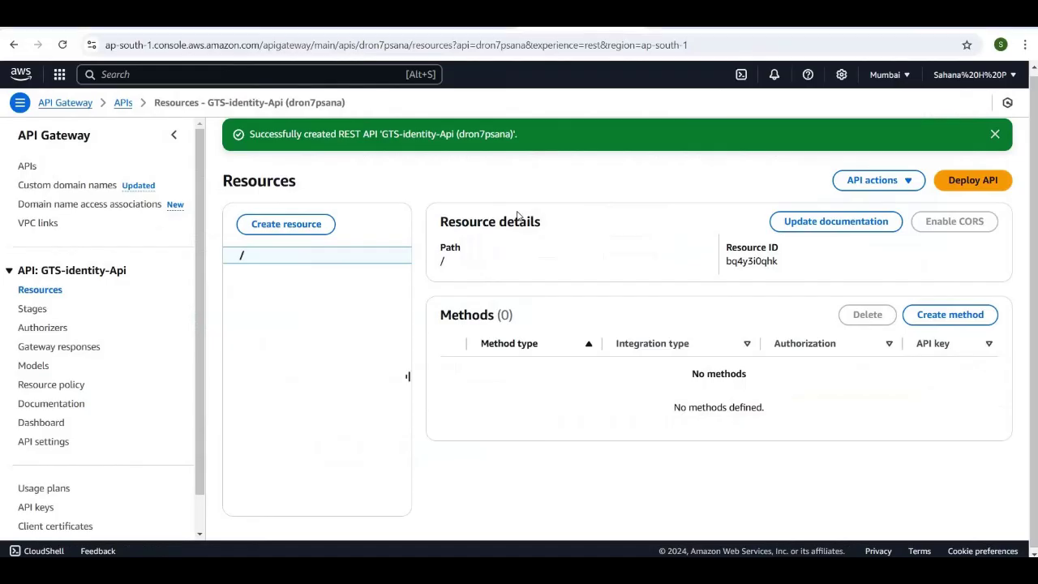
# Create a resource named api under the root path with CORS enabled.
pyautogui.click(305, 231)
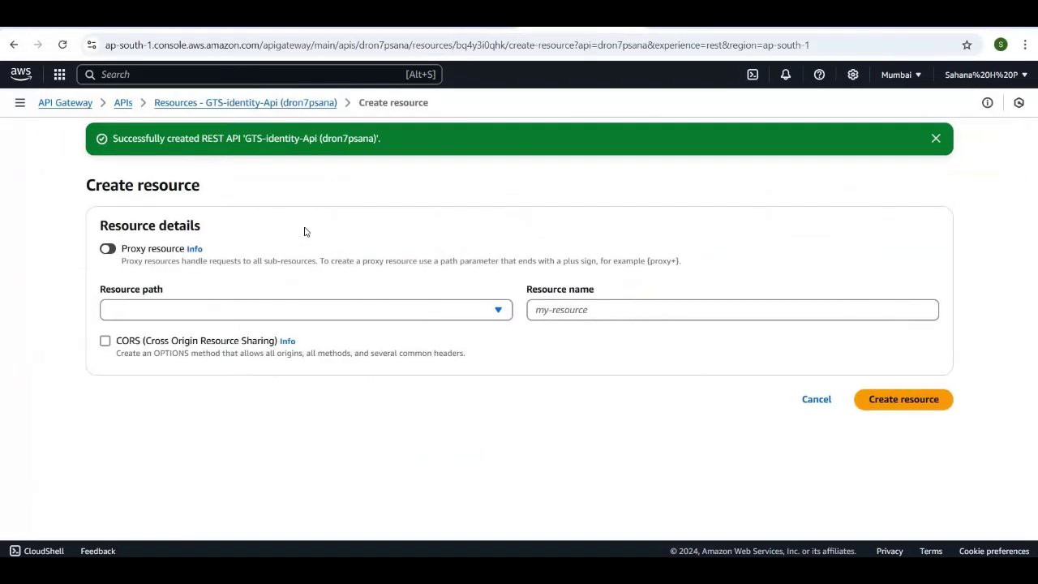
pyautogui.click(557, 310)
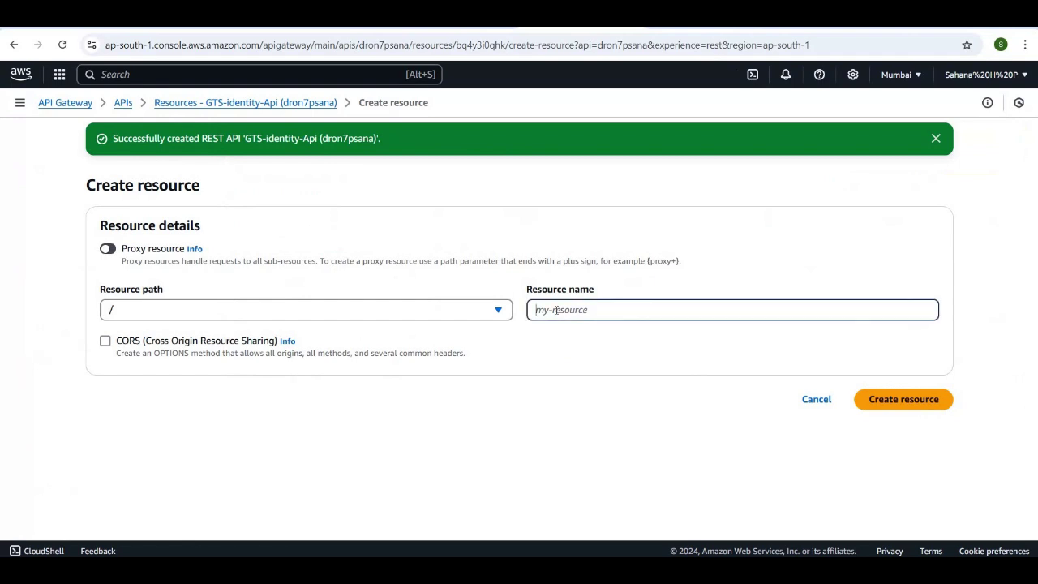
pyautogui.write('api')
pyautogui.click(106, 342)
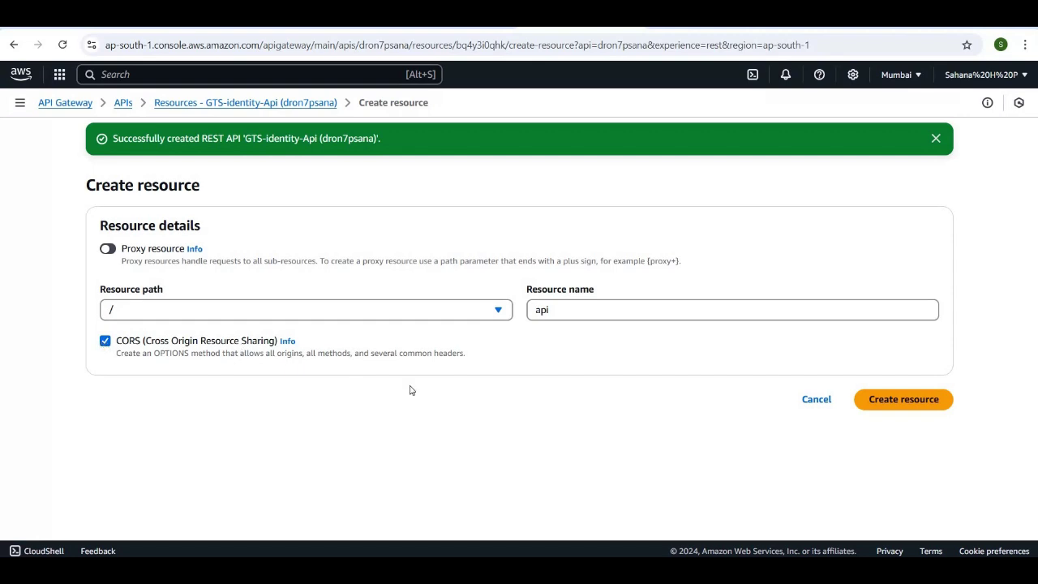
pyautogui.click(888, 409)
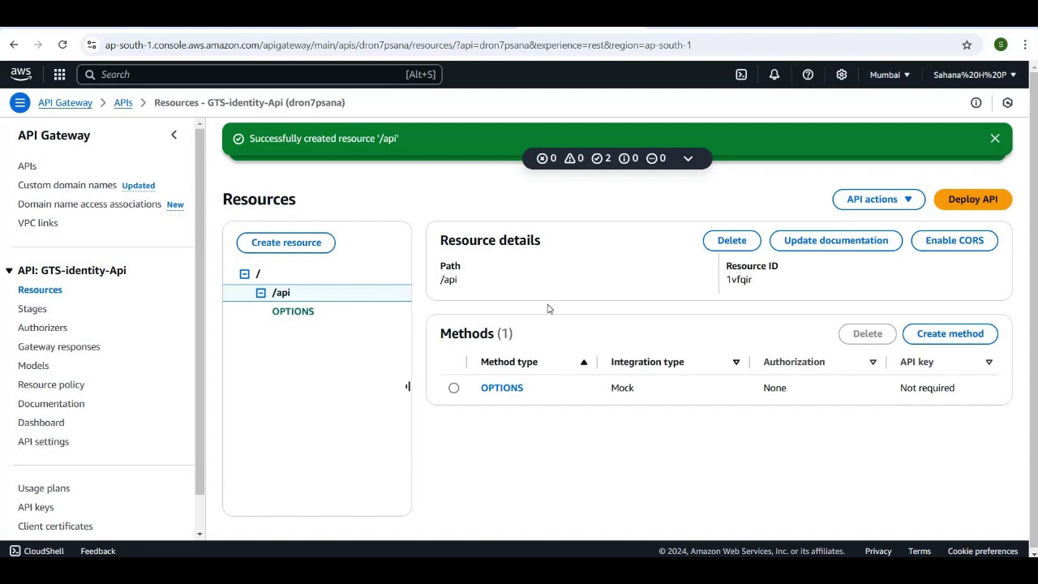
# Create a resource named v1 under /api/ with CORS enabled.
pyautogui.click(296, 250)
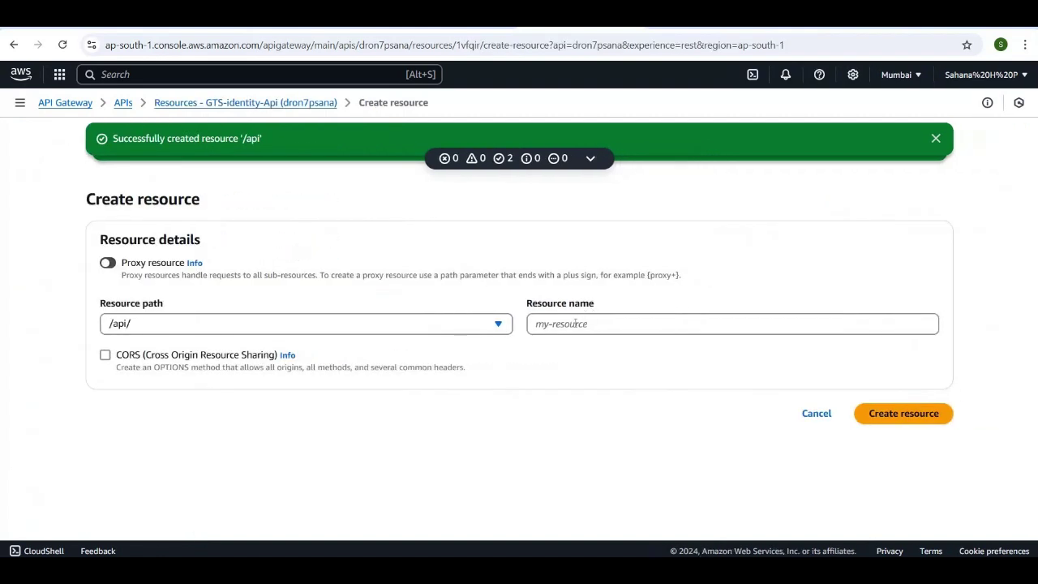
pyautogui.click(572, 325)
pyautogui.write('v')
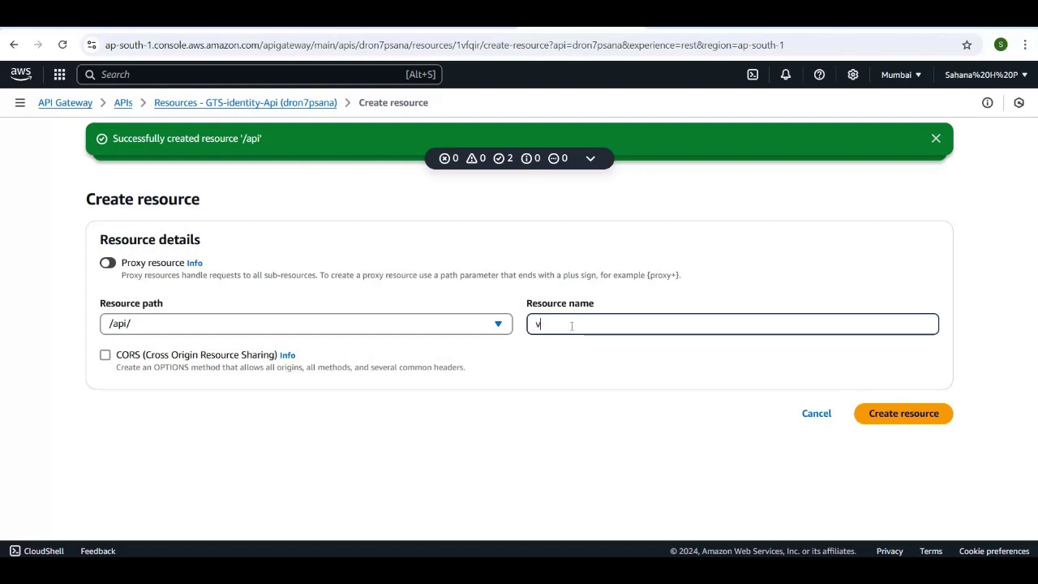
pyautogui.write('1')
pyautogui.click(104, 357)
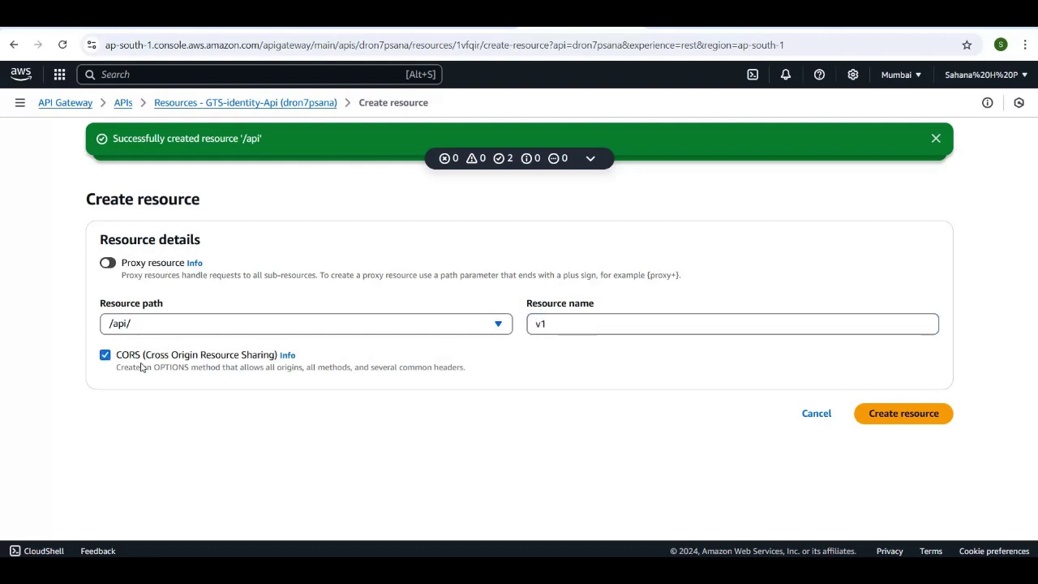
pyautogui.click(870, 417)
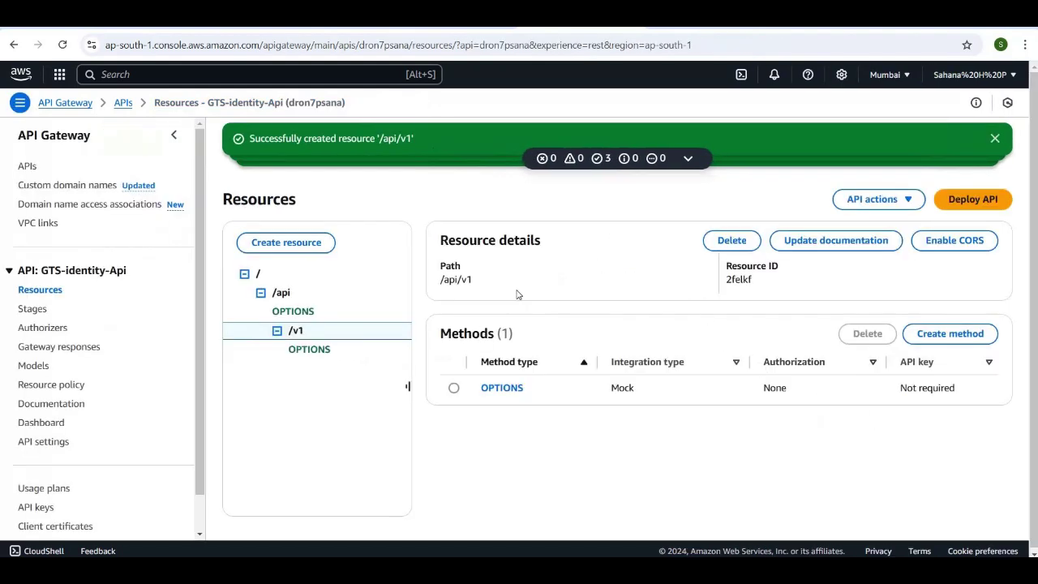
# Create a resource named user under /api/v1/ with CORS enabled, checking the path against the Add User request in Postman.
pyautogui.click(328, 244)
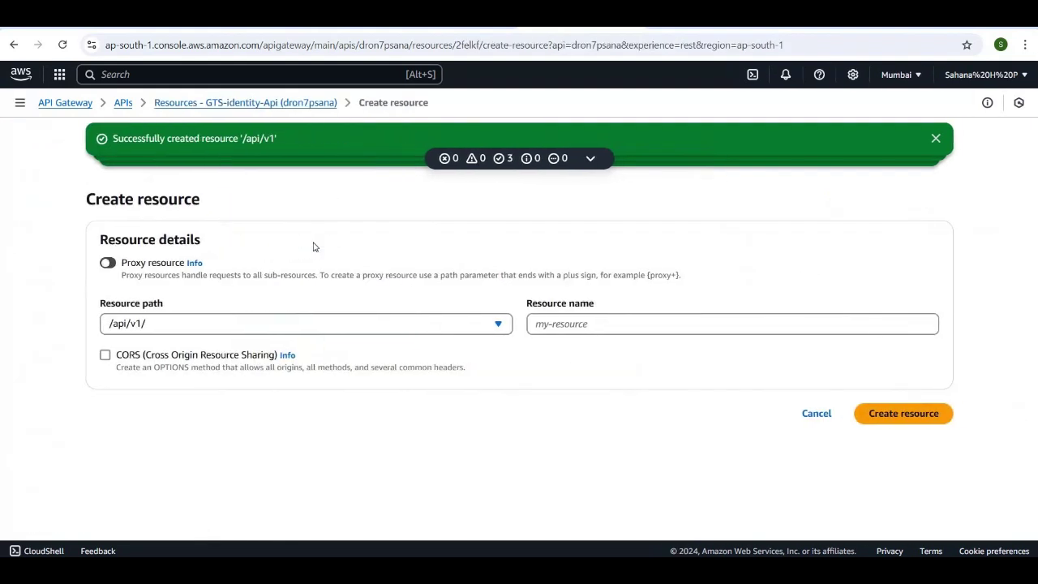
pyautogui.click(608, 327)
pyautogui.write('user')
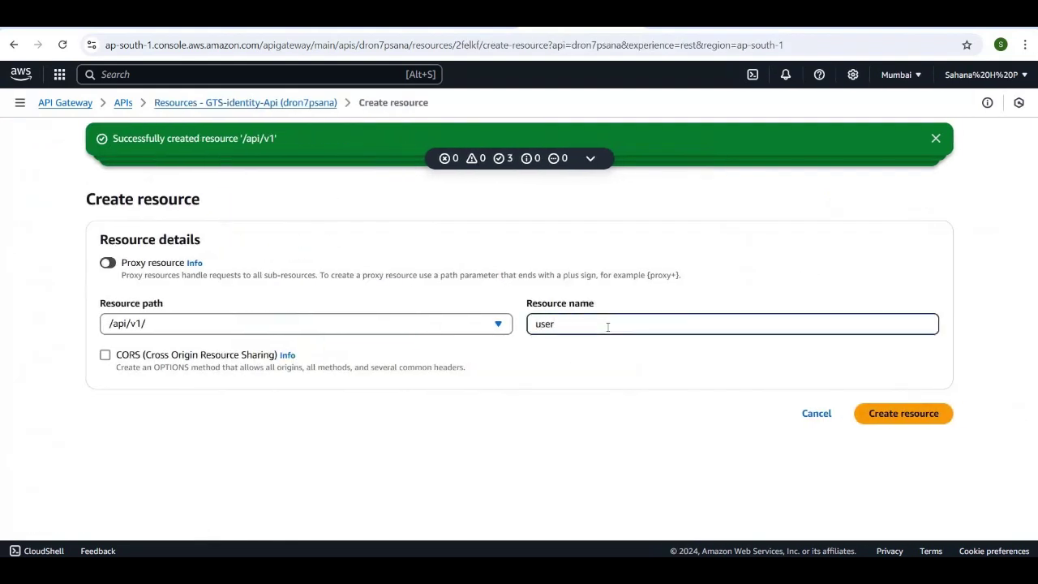
pyautogui.hotkey('alt', 'Tab')
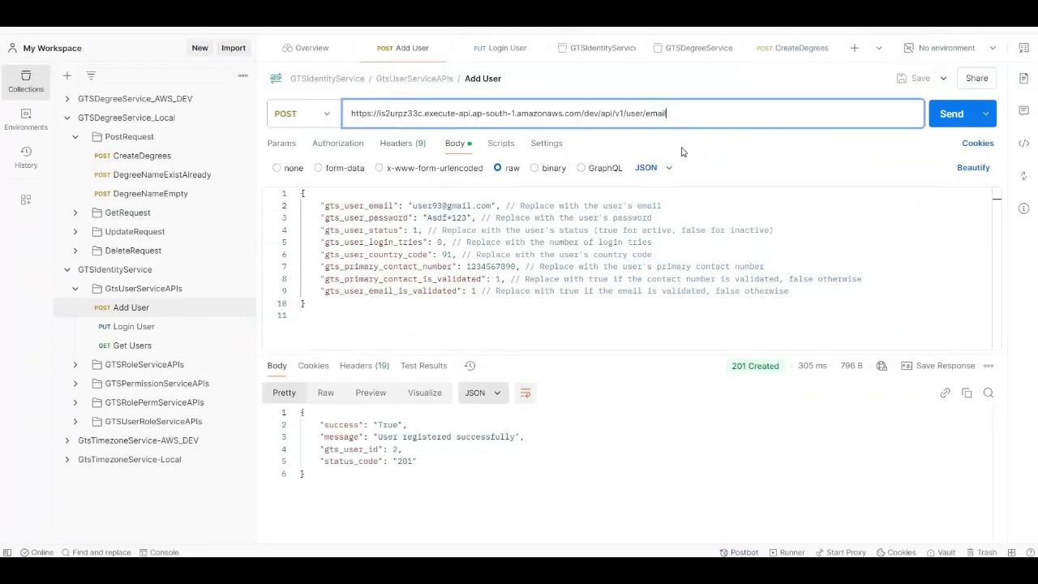
pyautogui.hotkey('alt', 'Tab')
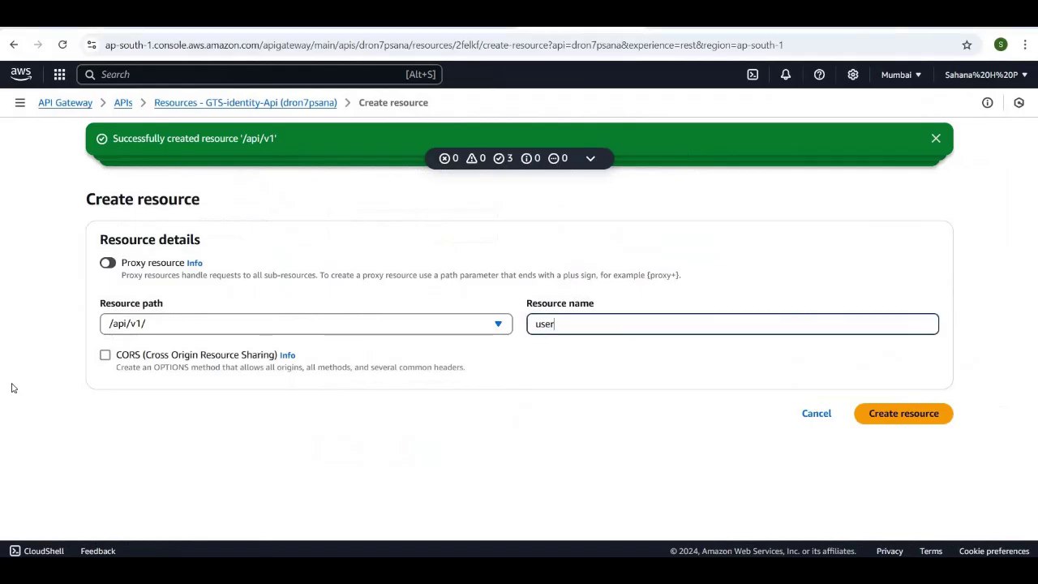
pyautogui.click(103, 357)
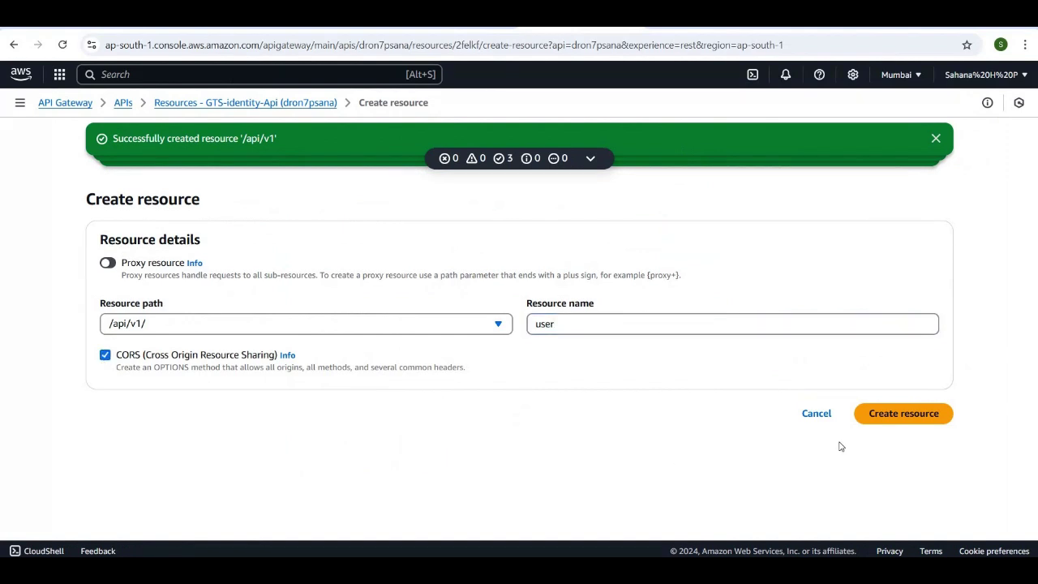
pyautogui.click(913, 422)
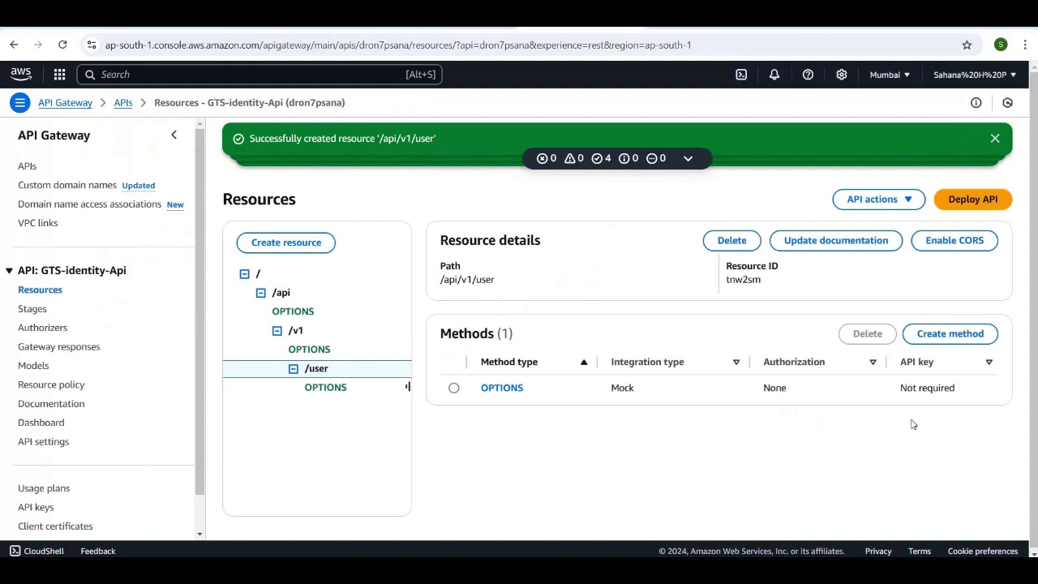
# Create a resource named email under /api/v1/user/ with CORS enabled.
pyautogui.click(287, 243)
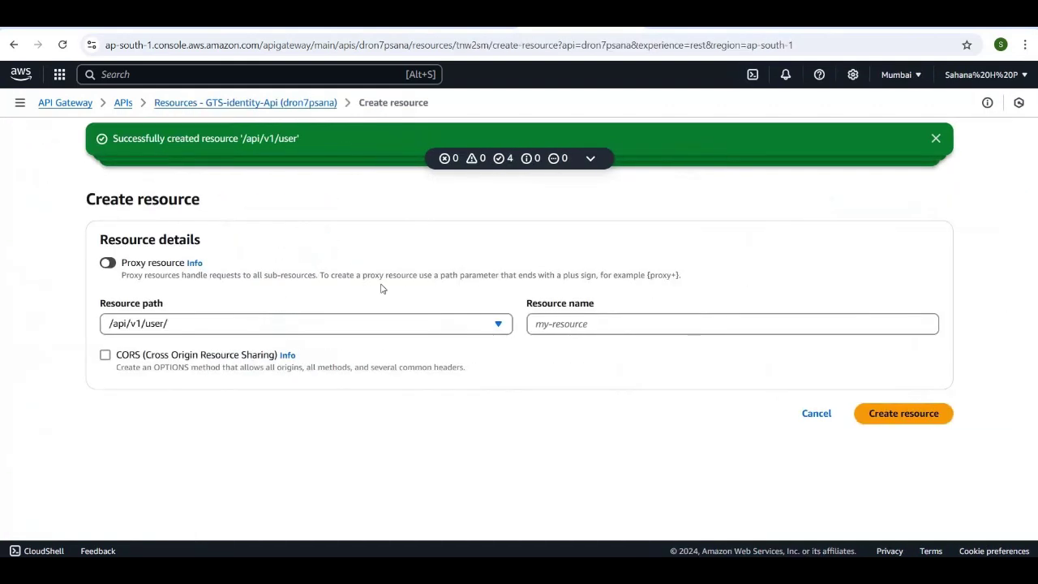
pyautogui.click(597, 321)
pyautogui.write('email')
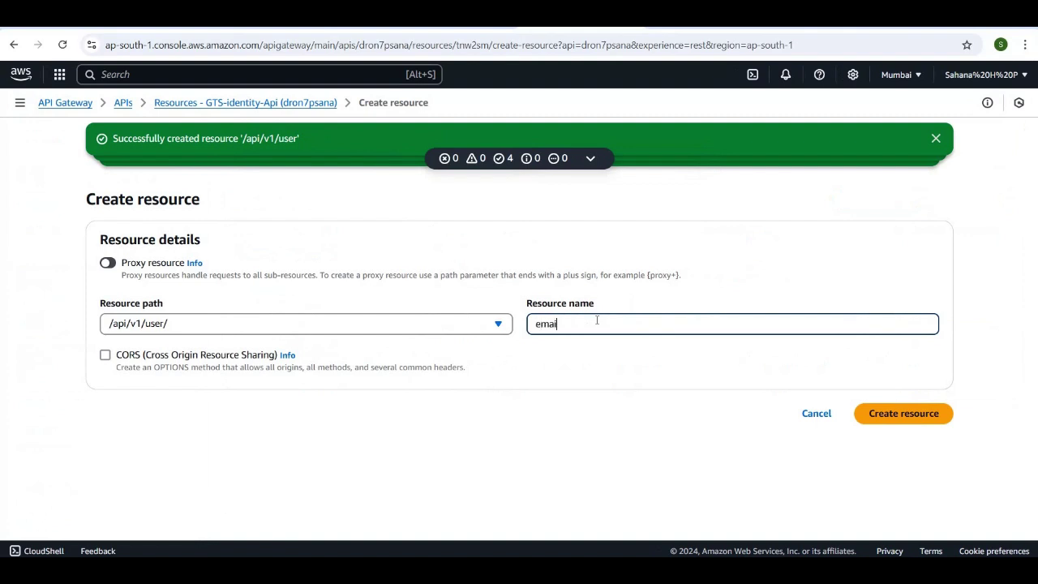
pyautogui.click(105, 355)
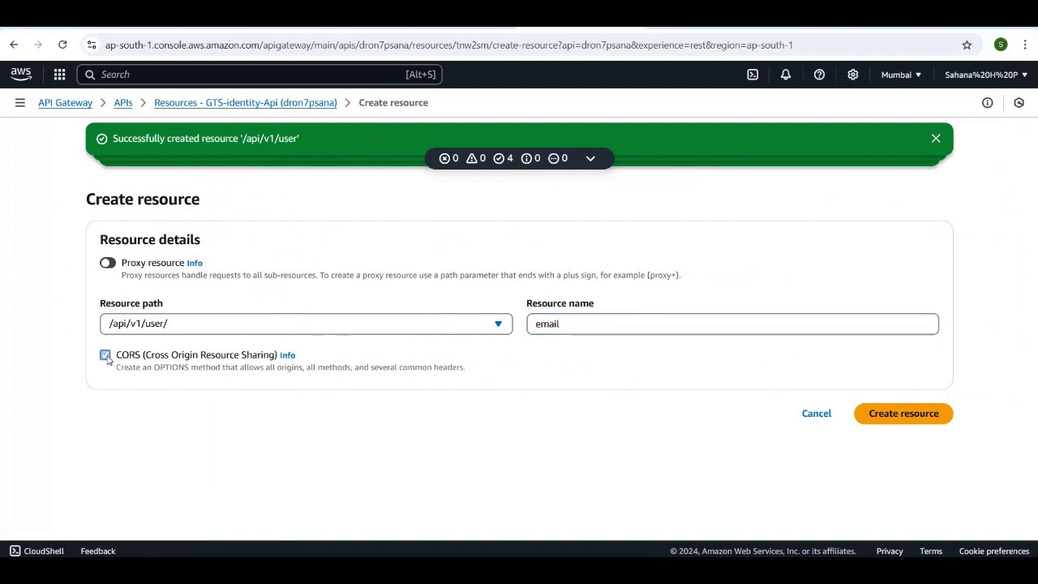
pyautogui.click(924, 415)
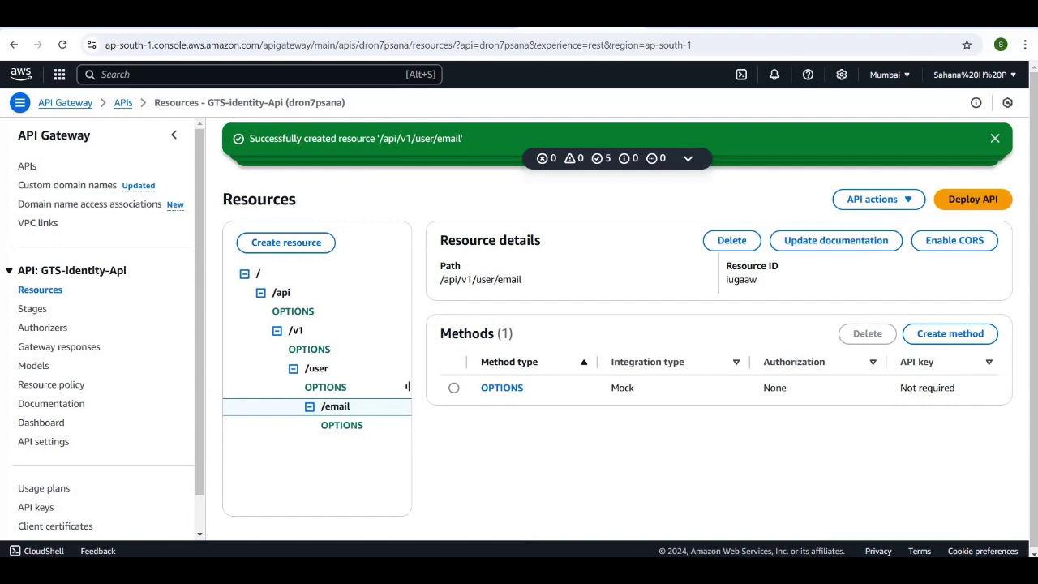
# Create a POST method on /api/v1/user/email with Lambda proxy integration to the GTS-Identity function, checking the request type in Postman.
pyautogui.hotkey('alt', 'Tab')
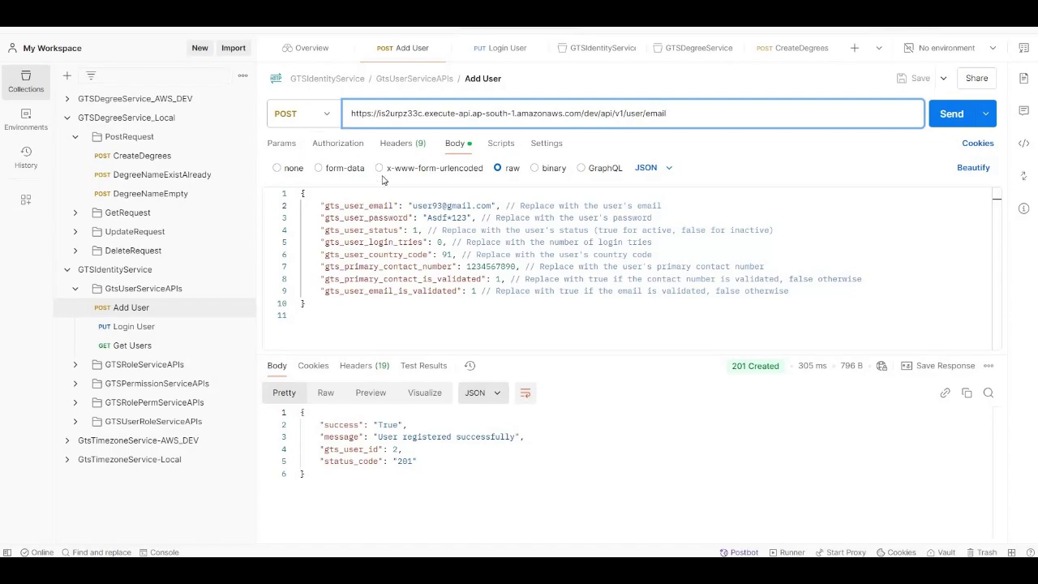
pyautogui.hotkey('alt', 'Tab')
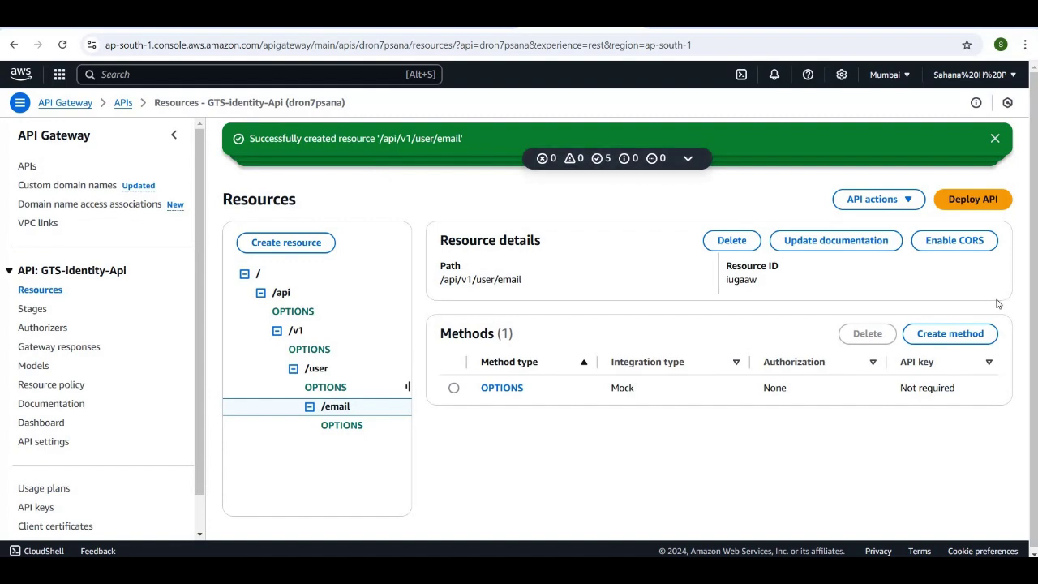
pyautogui.click(978, 333)
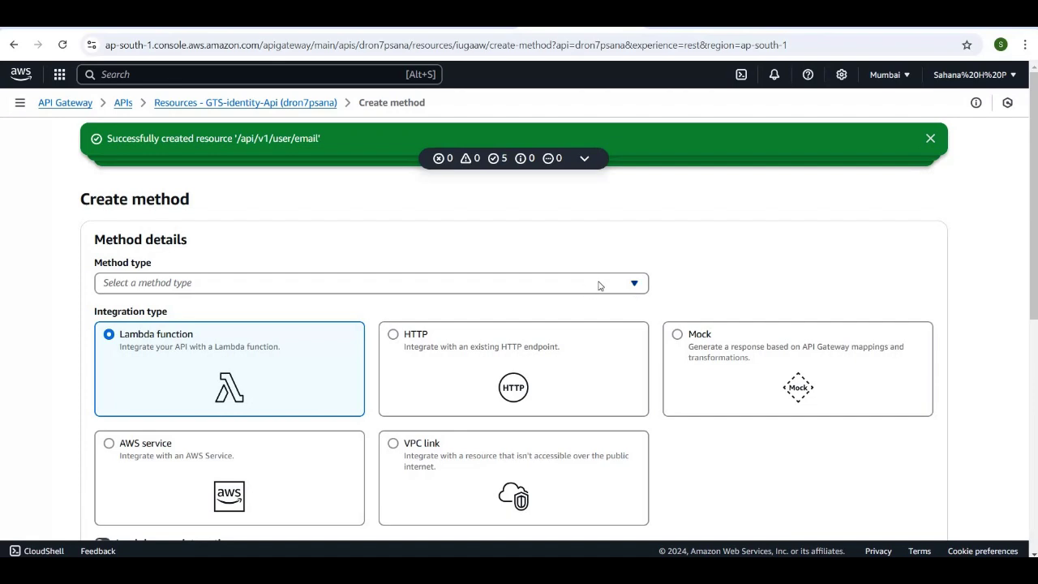
pyautogui.click(634, 283)
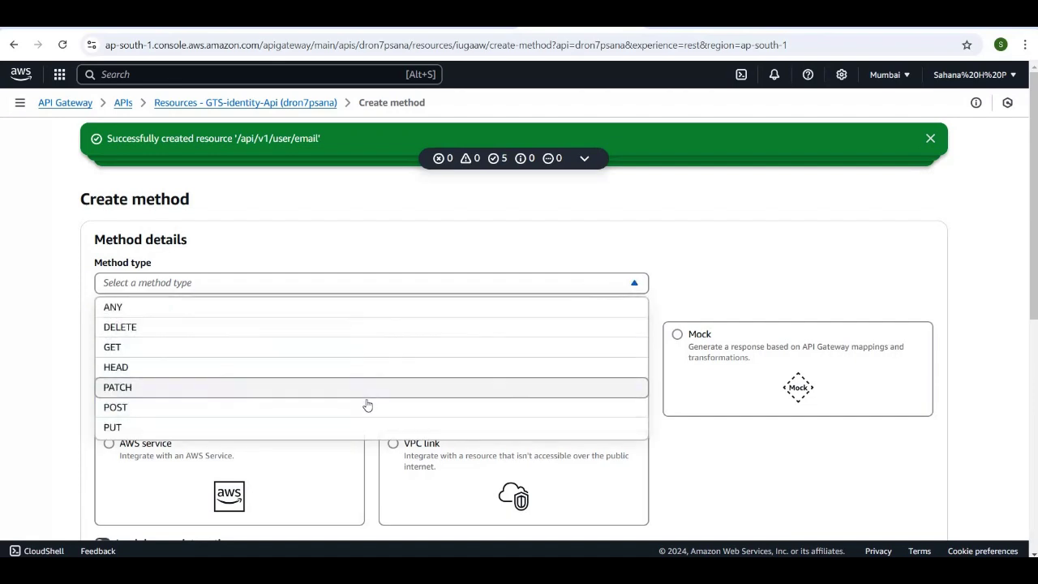
pyautogui.click(366, 408)
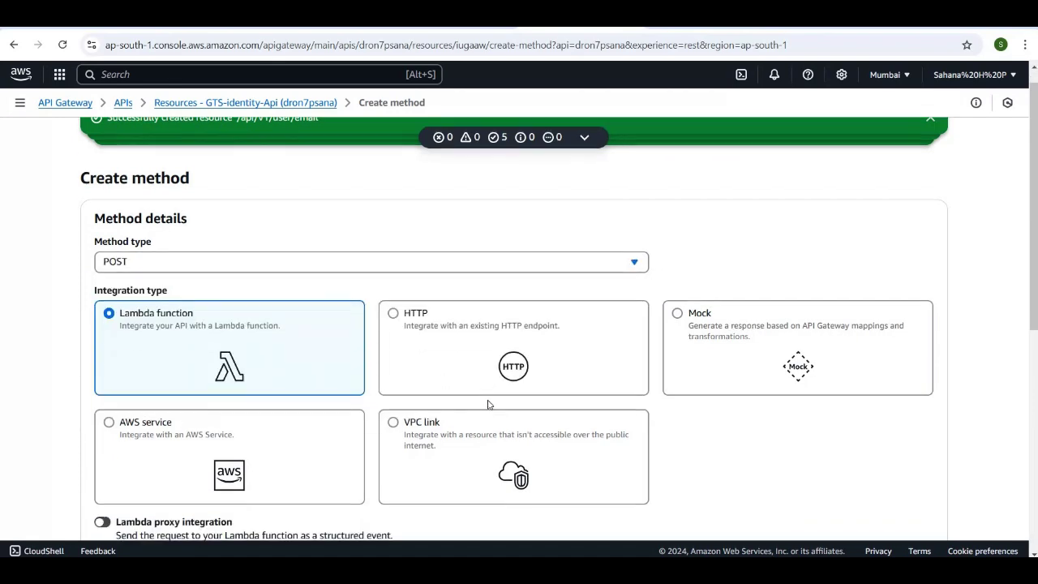
pyautogui.scroll(-4, 487, 402)
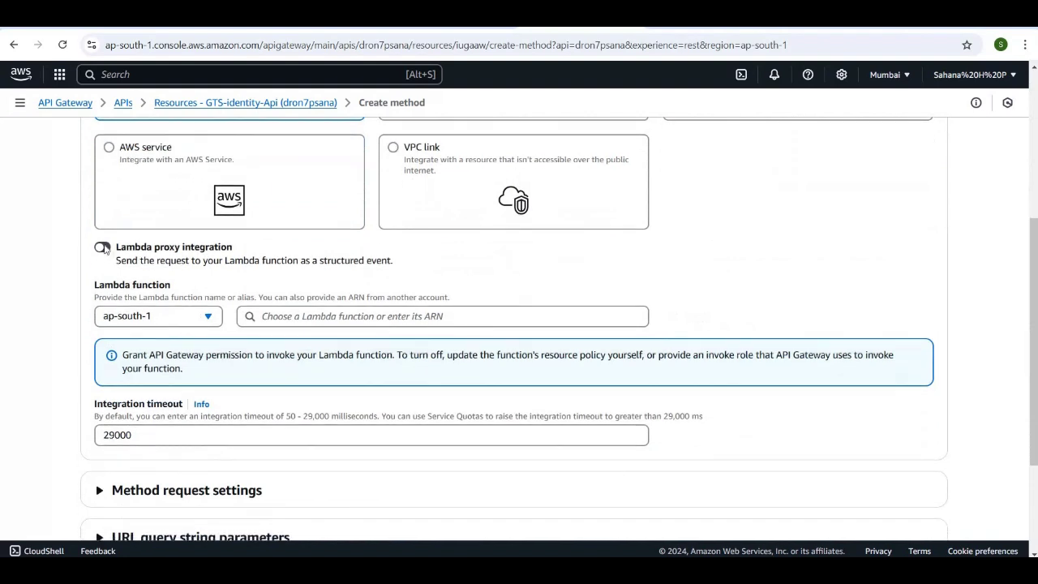
pyautogui.click(103, 248)
pyautogui.click(418, 317)
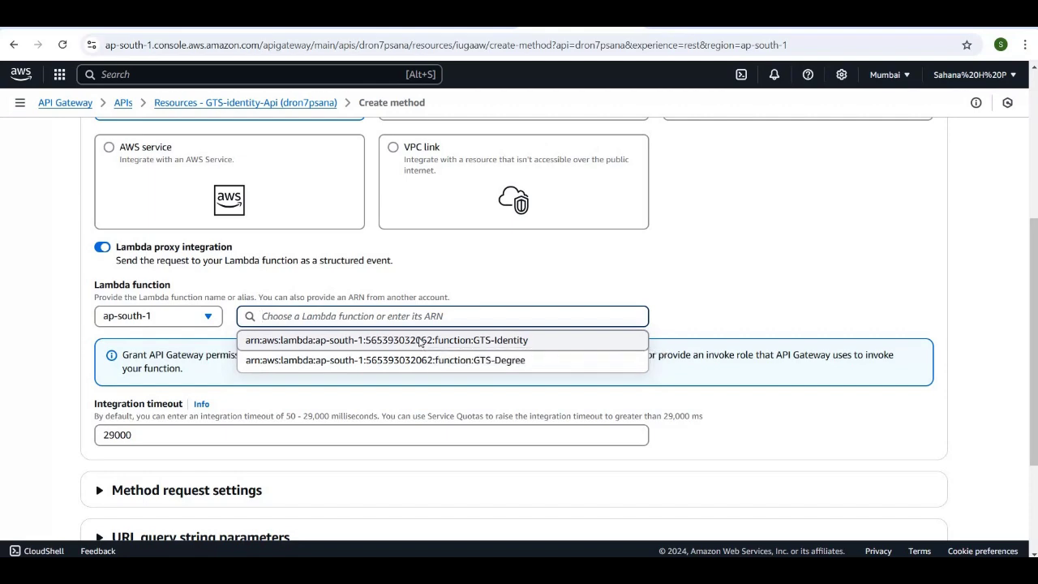
pyautogui.click(419, 342)
pyautogui.scroll(-2, 547, 412)
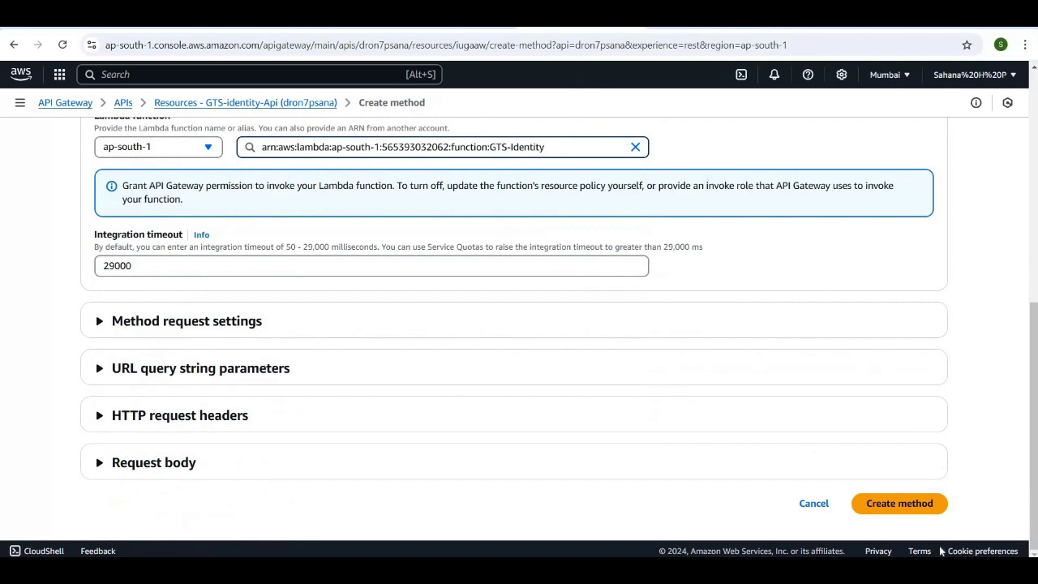
pyautogui.click(894, 505)
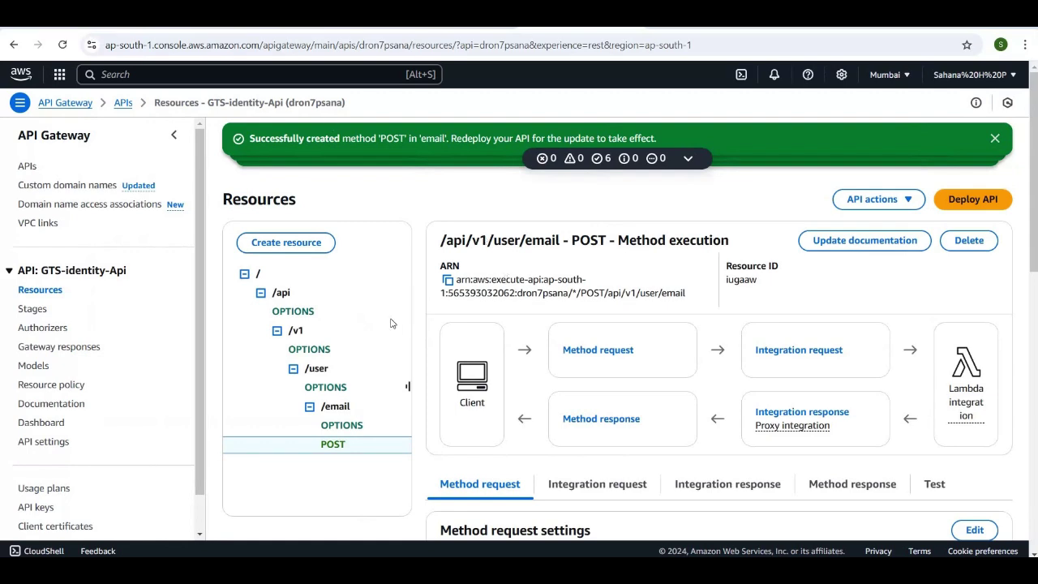
# Deploy the GTS-identity-Api to a new stage named dev.
pyautogui.click(967, 211)
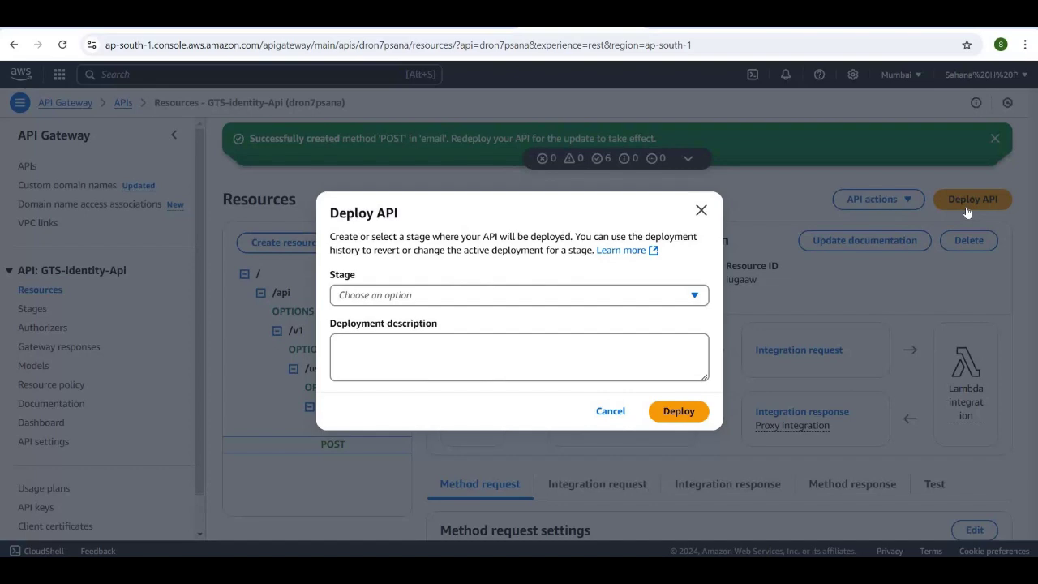
pyautogui.click(688, 295)
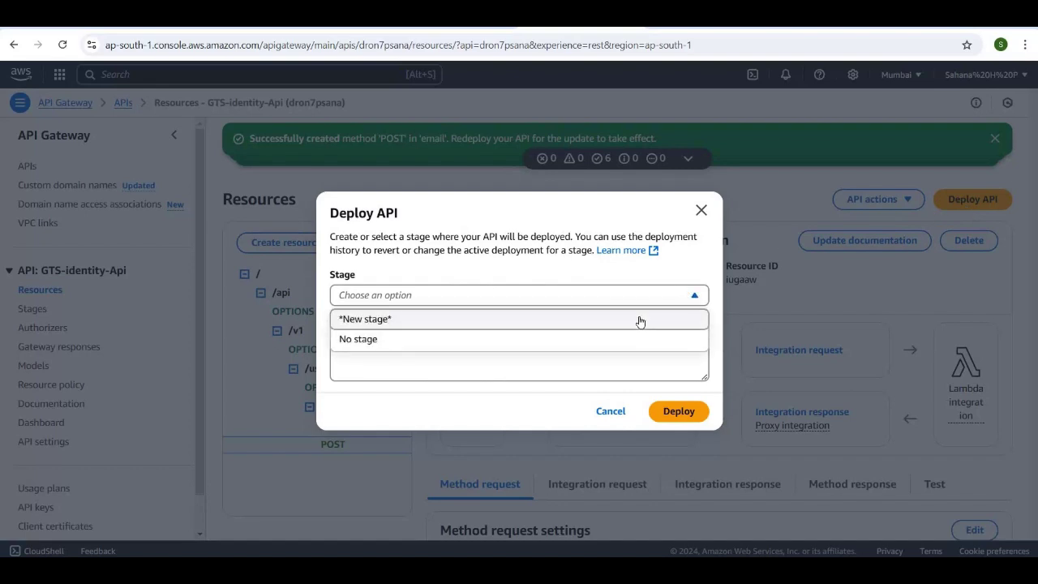
pyautogui.click(640, 320)
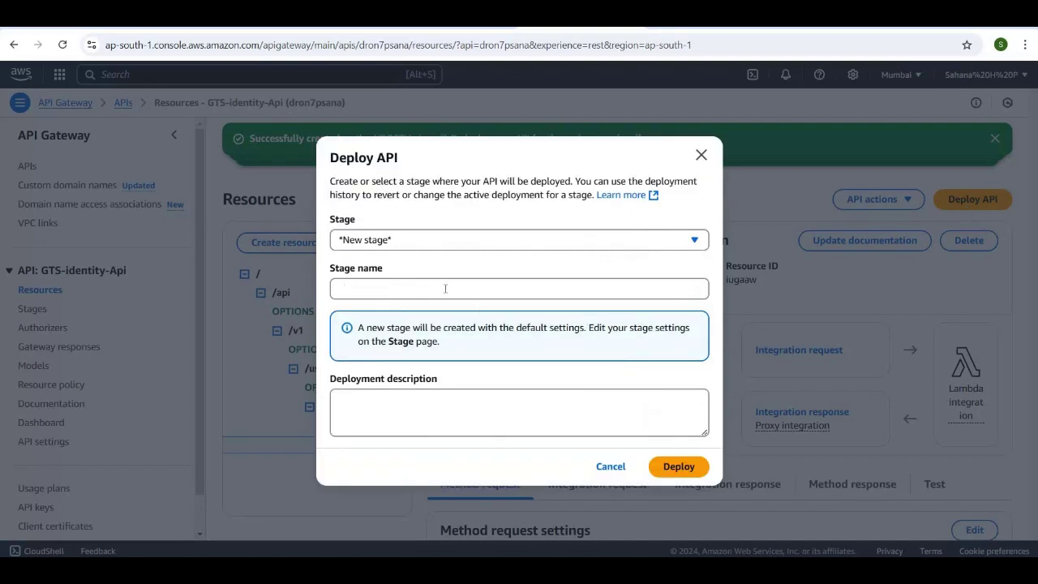
pyautogui.click(445, 289)
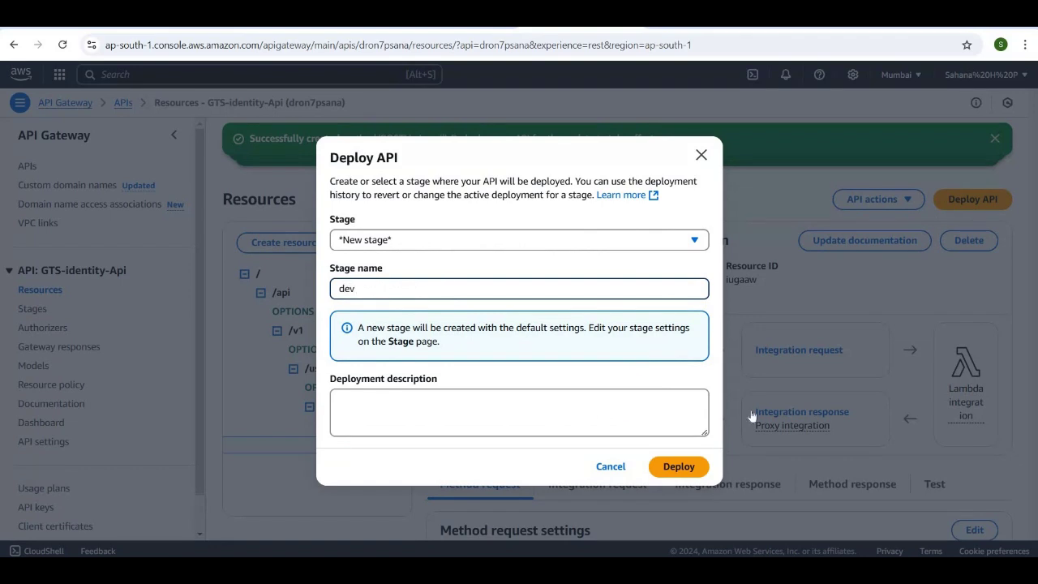
pyautogui.click(672, 474)
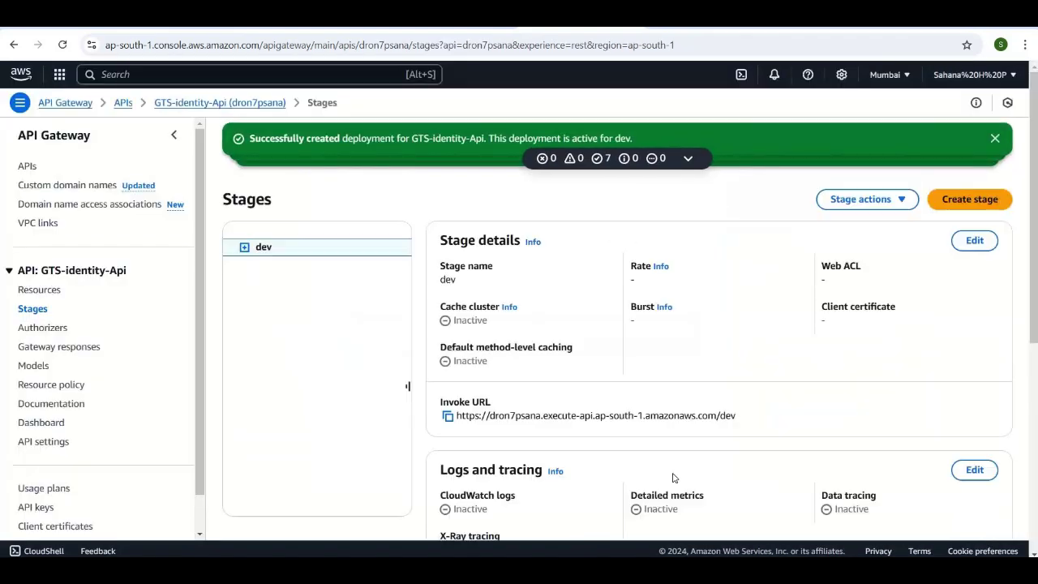
# Copy the dev stage's invoke URL, replace the base of the Add User request URL in Postman with it, and send the request.
pyautogui.scroll(-2, 668, 430)
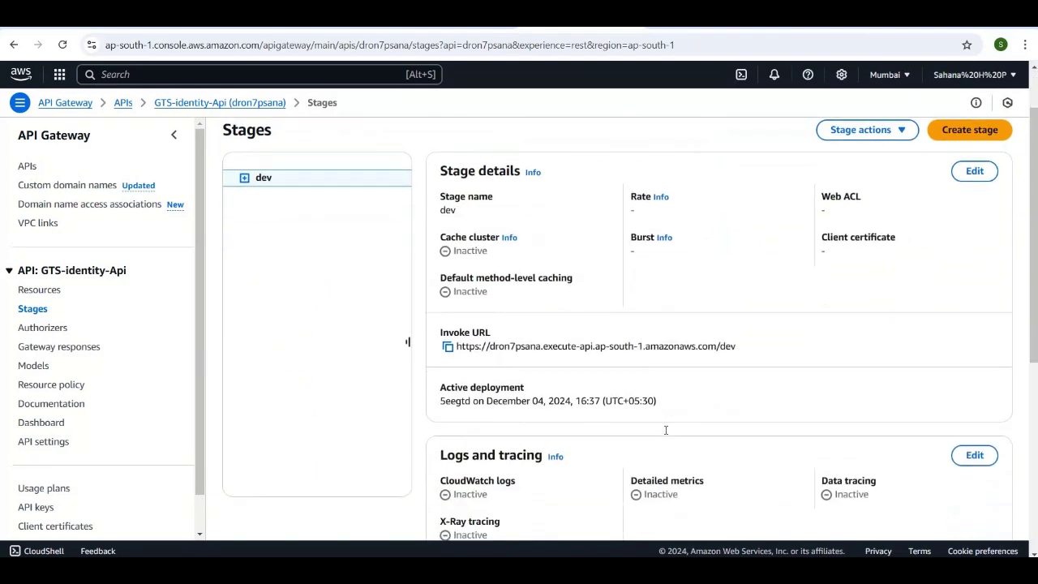
pyautogui.scroll(-1, 666, 430)
pyautogui.scroll(2, 666, 430)
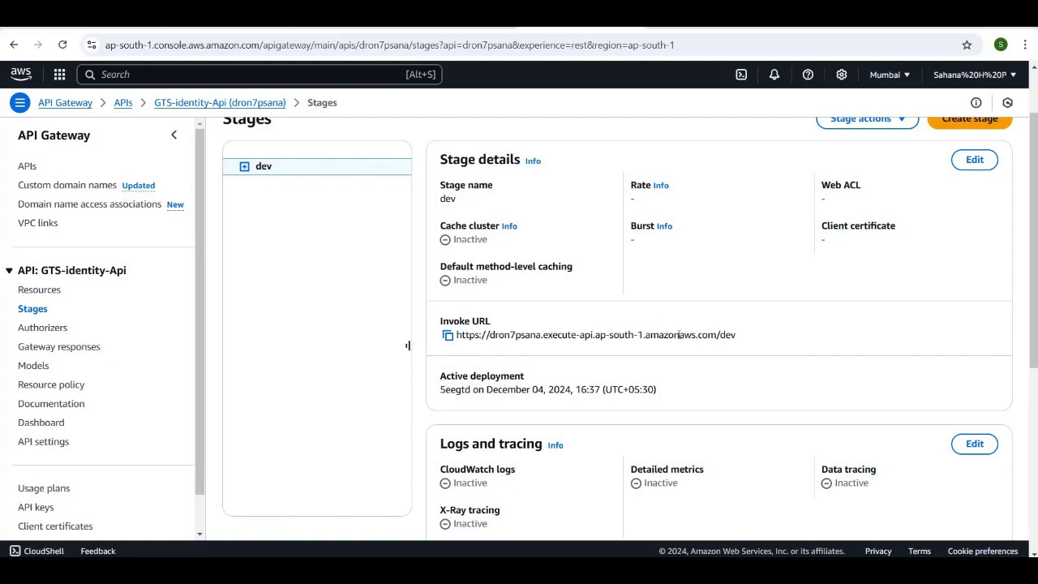
pyautogui.click(448, 335)
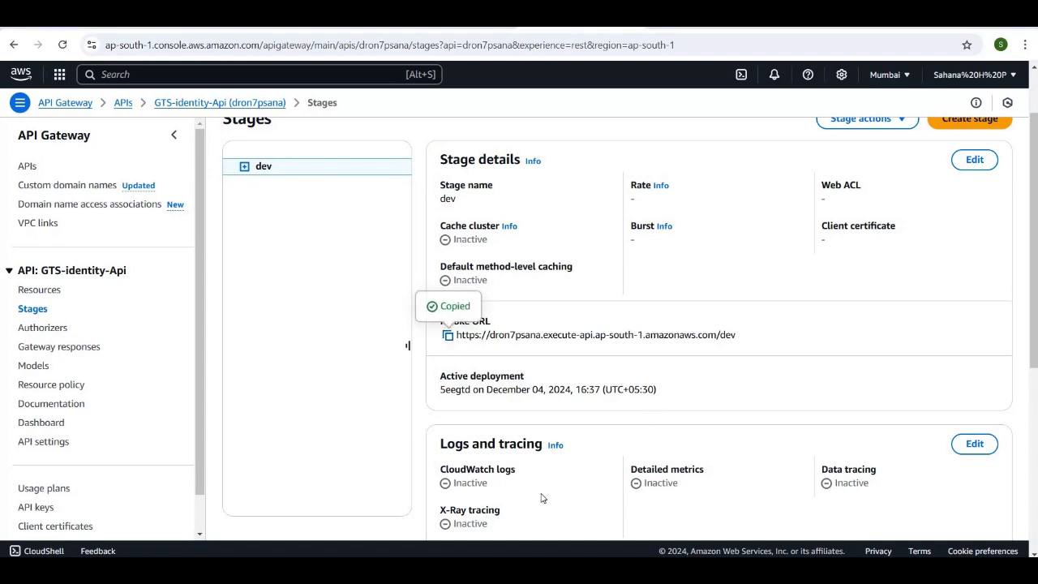
pyautogui.moveTo(580, 572)
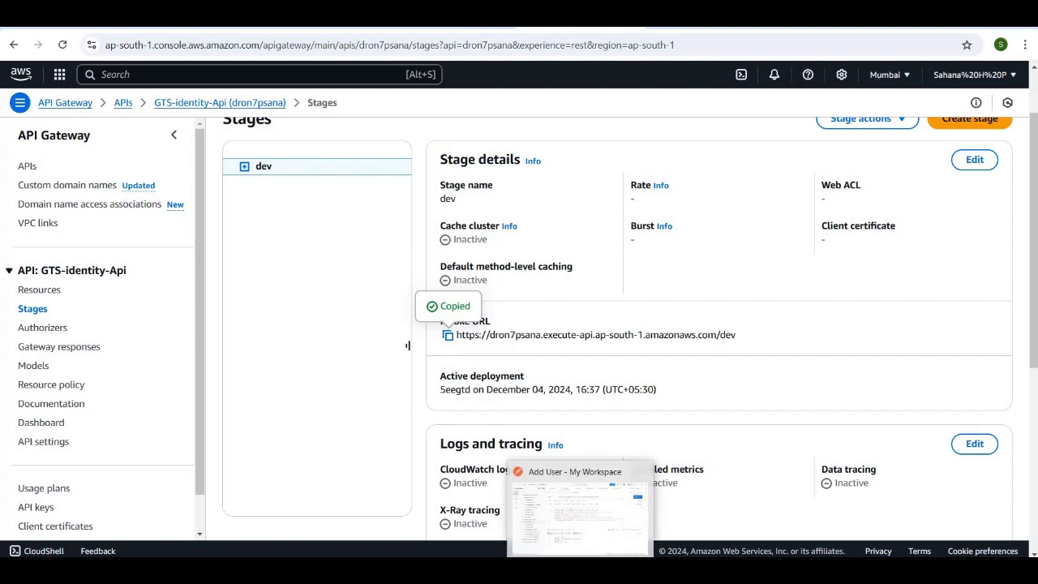
pyautogui.click(559, 531)
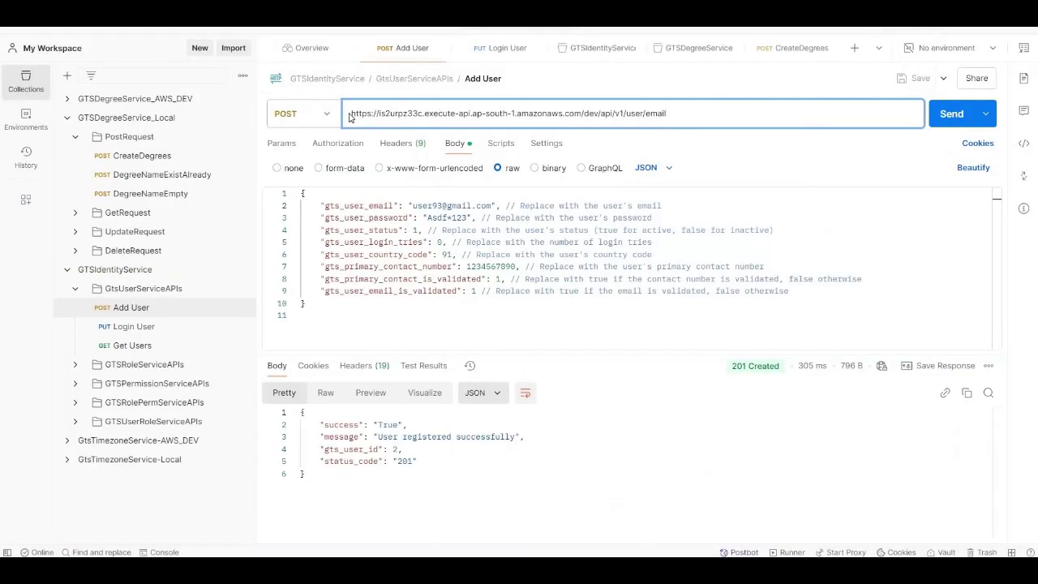
pyautogui.moveTo(348, 118); pyautogui.dragTo(598, 114)
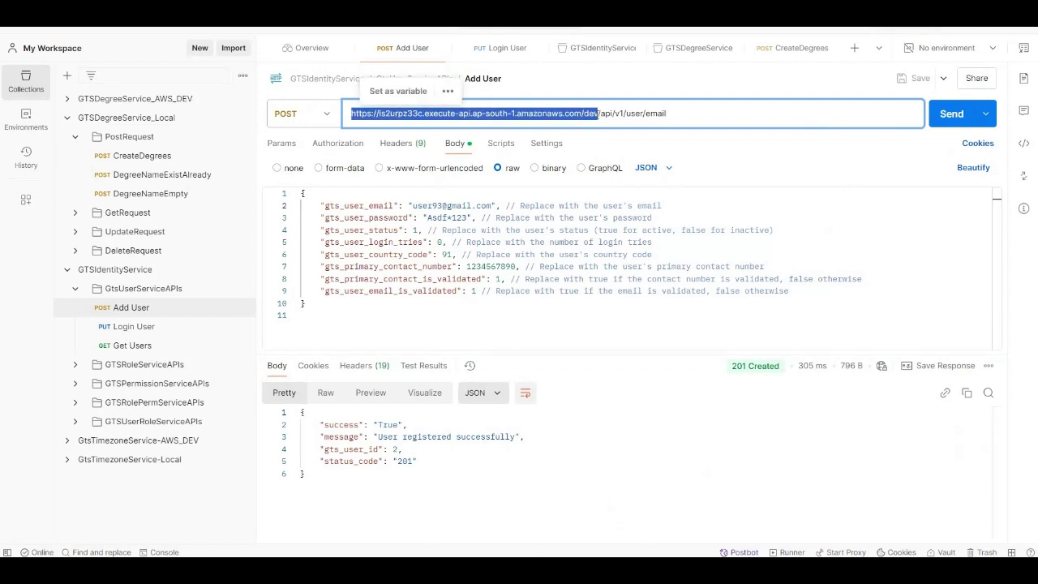
pyautogui.hotkey('ctrl', 'v')
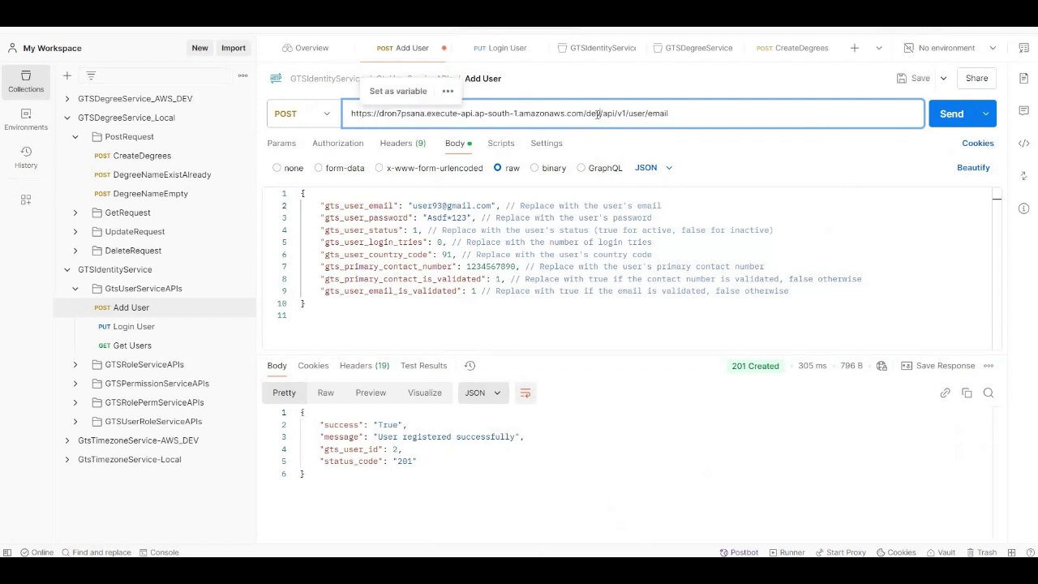
pyautogui.click(950, 114)
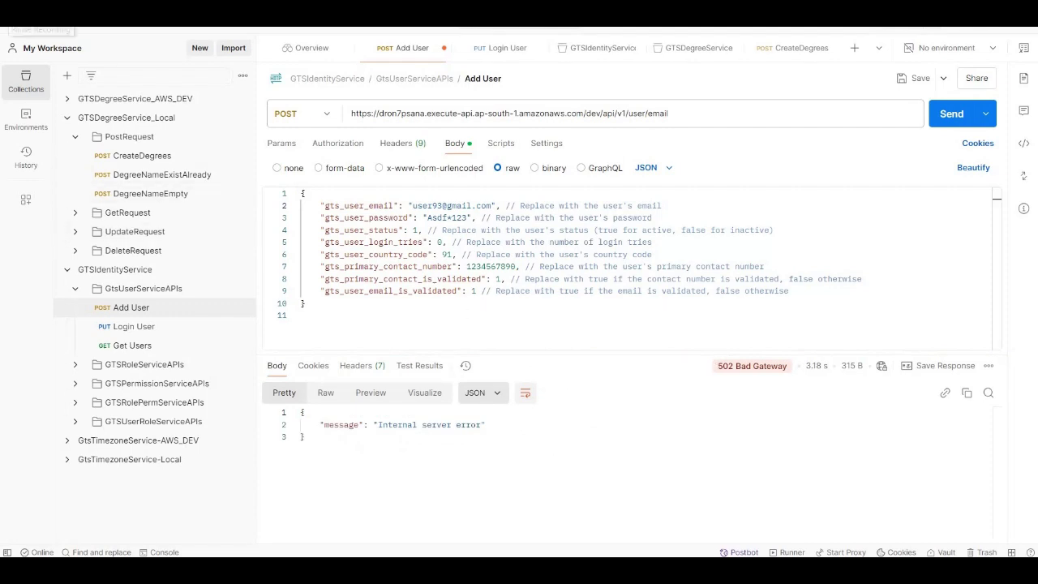
# Switch back to the AWS console, reload the GTS-Identity Lambda function, and examine the details of its API Gateway trigger.
pyautogui.hotkey('alt', 'Tab')
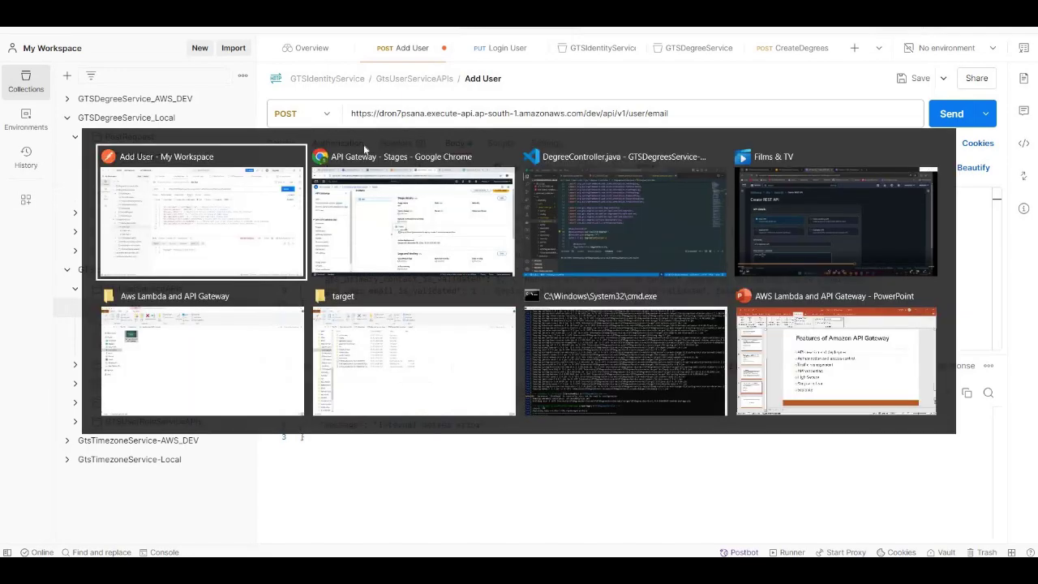
pyautogui.hotkey('alt', 'Tab')
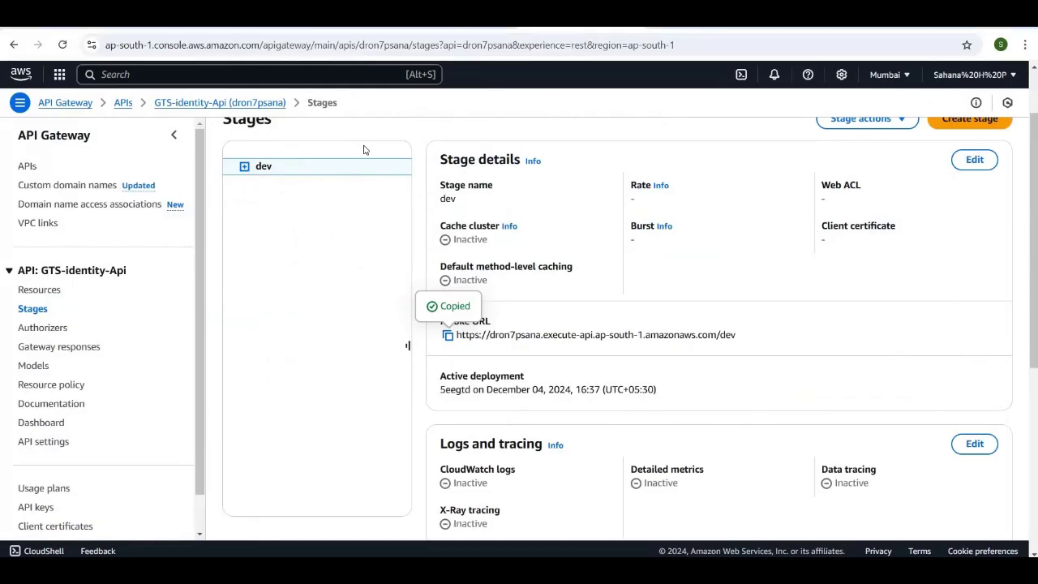
pyautogui.scroll(1, 321, 252)
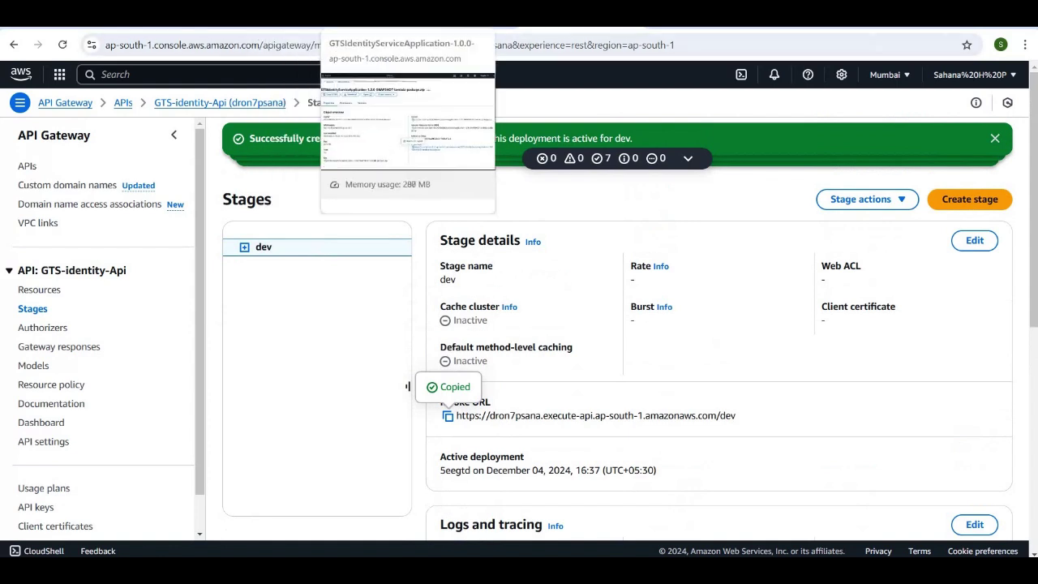
pyautogui.click(424, 14)
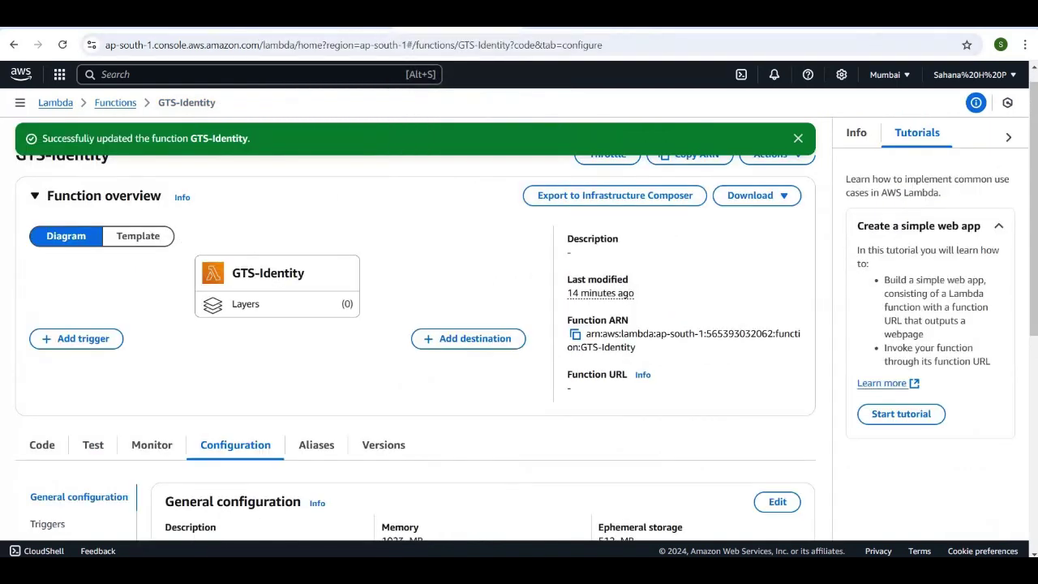
pyautogui.click(59, 51)
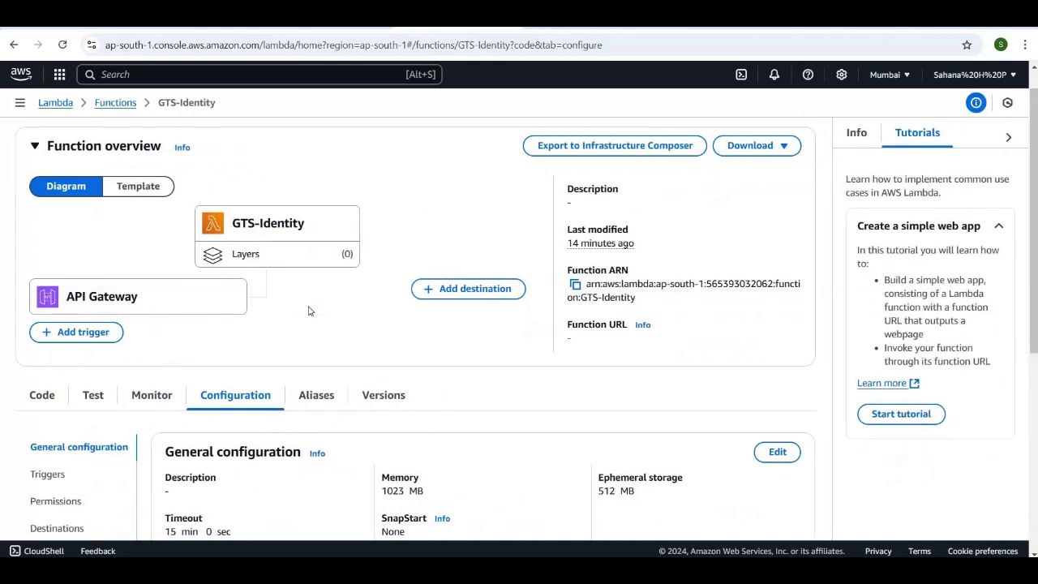
pyautogui.scroll(-2, 308, 310)
pyautogui.click(61, 306)
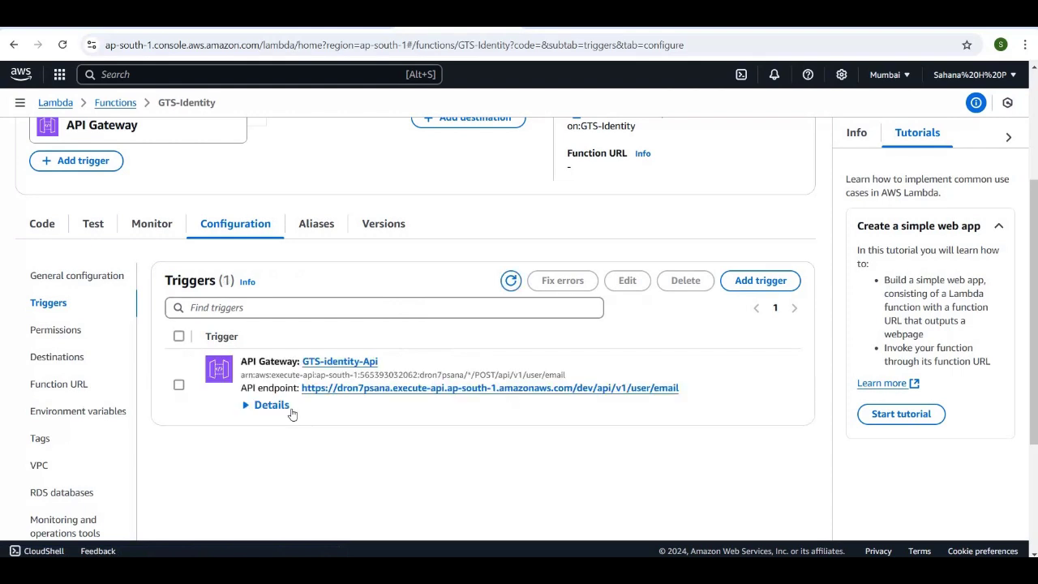
pyautogui.scroll(-1, 292, 414)
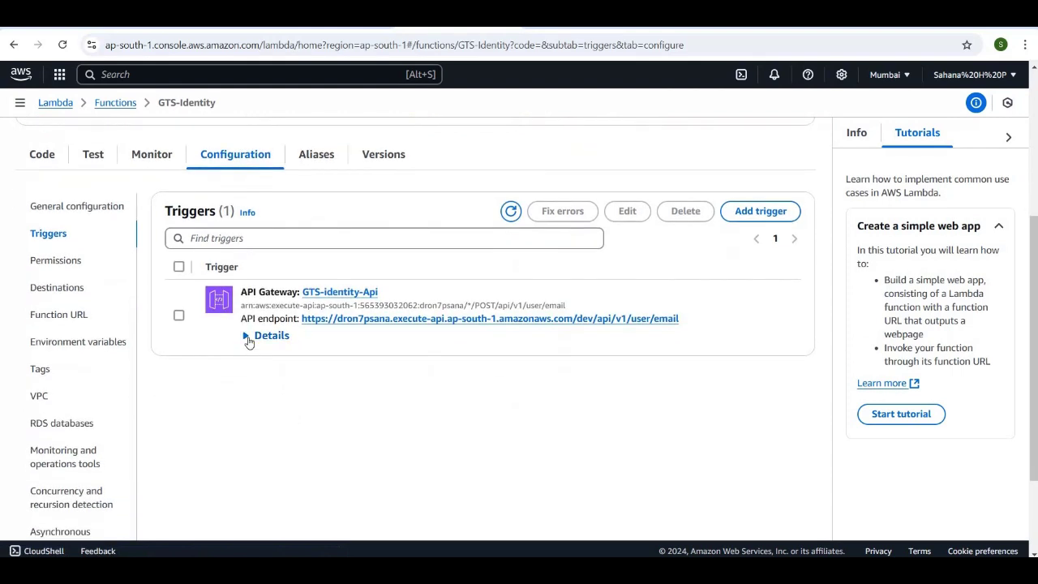
pyautogui.click(249, 339)
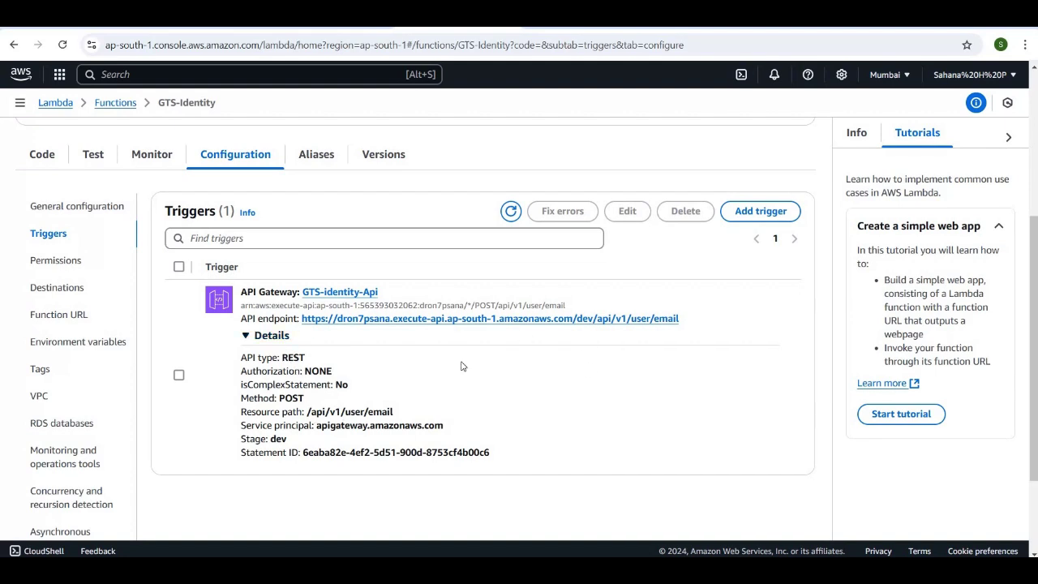
# Check the trigger's API endpoint against the Add User request URL in Postman and save the request.
pyautogui.moveTo(686, 319); pyautogui.dragTo(309, 318)
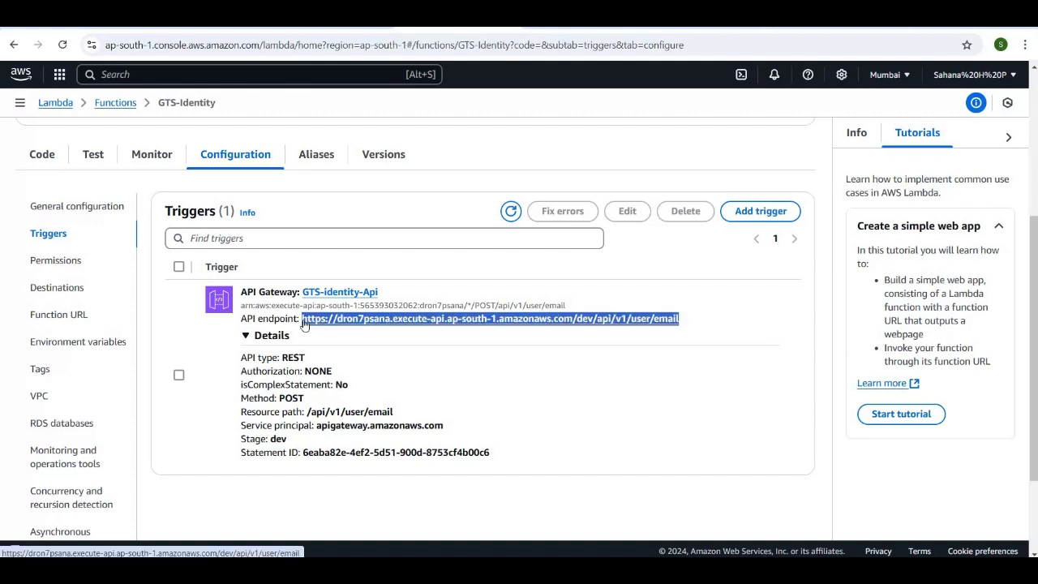
pyautogui.hotkey('alt', 'Tab')
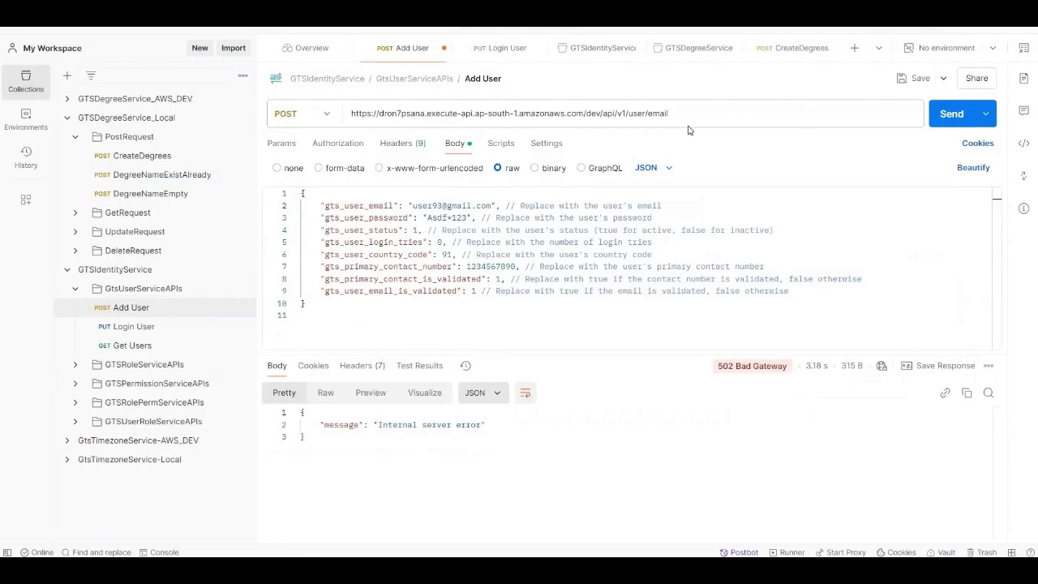
pyautogui.moveTo(674, 113); pyautogui.dragTo(347, 117)
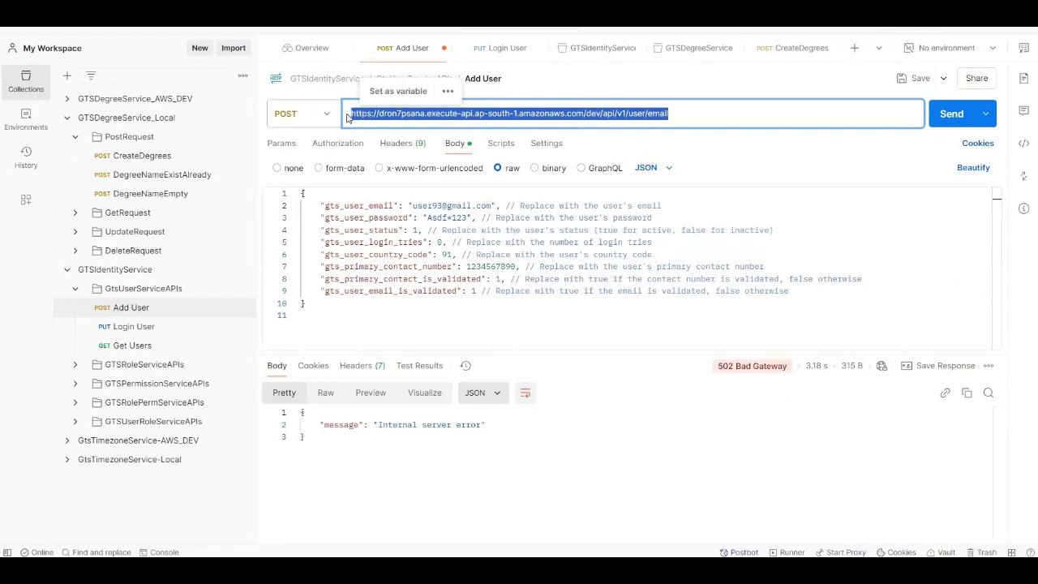
pyautogui.press('Right')
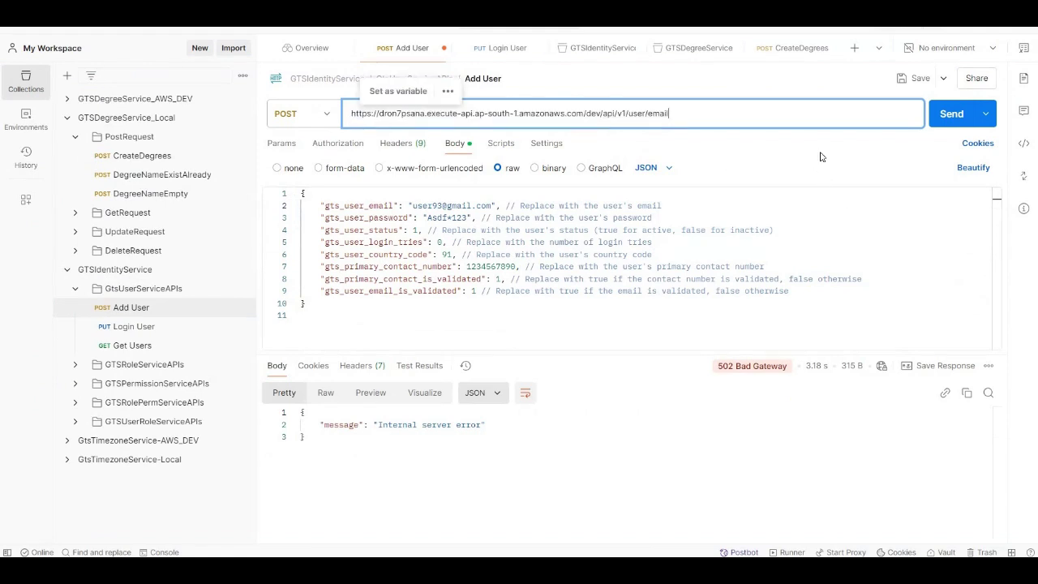
pyautogui.click(910, 78)
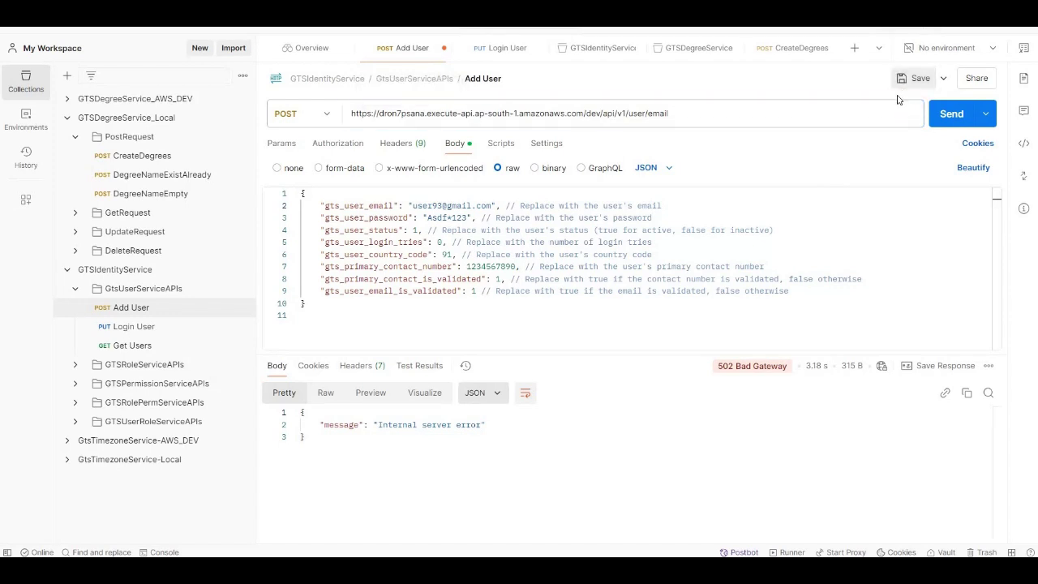
# Send the Add User request to the GTS-Identity-API dev endpoint, change the user's email in the body, and send it again.
pyautogui.click(952, 113)
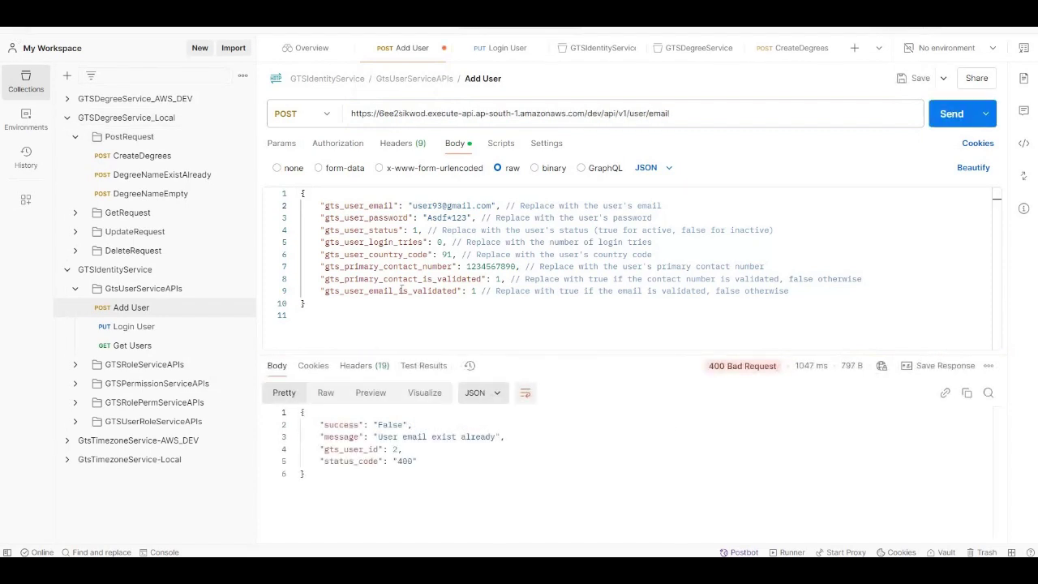
pyautogui.click(443, 206)
pyautogui.press('BackSpace')
pyautogui.write('4')
pyautogui.click(945, 116)
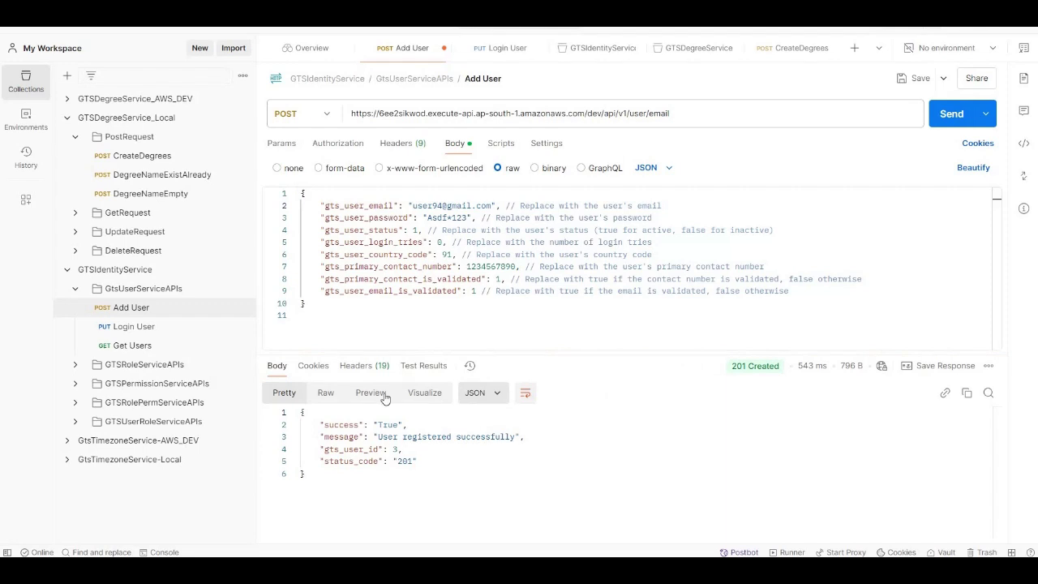
# Open the Login User request, switch to the AWS console, and create a new REST API named GTS-Identity-PUT-API.
pyautogui.click(159, 335)
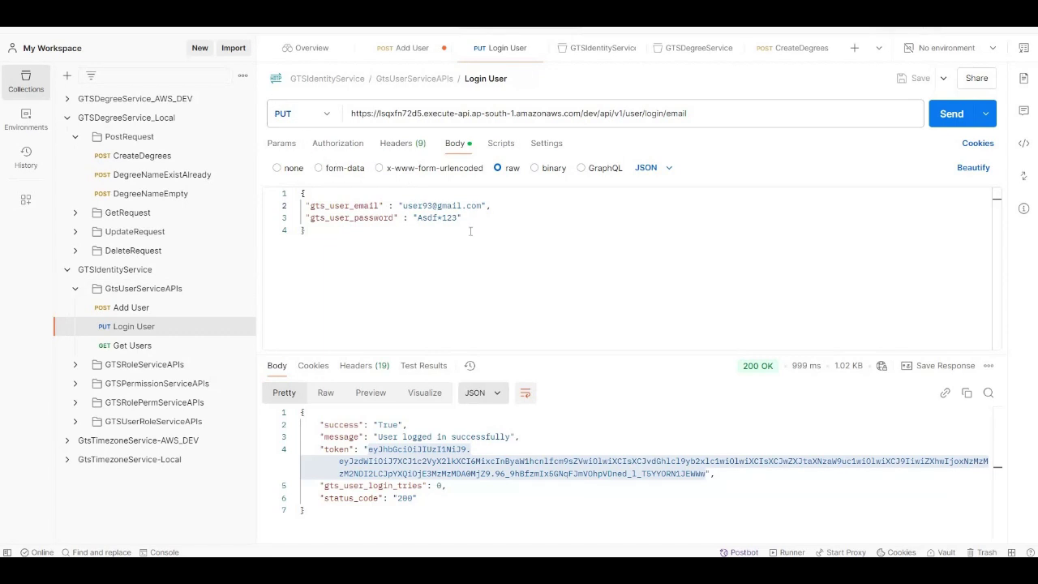
pyautogui.hotkey('alt', 'Tab')
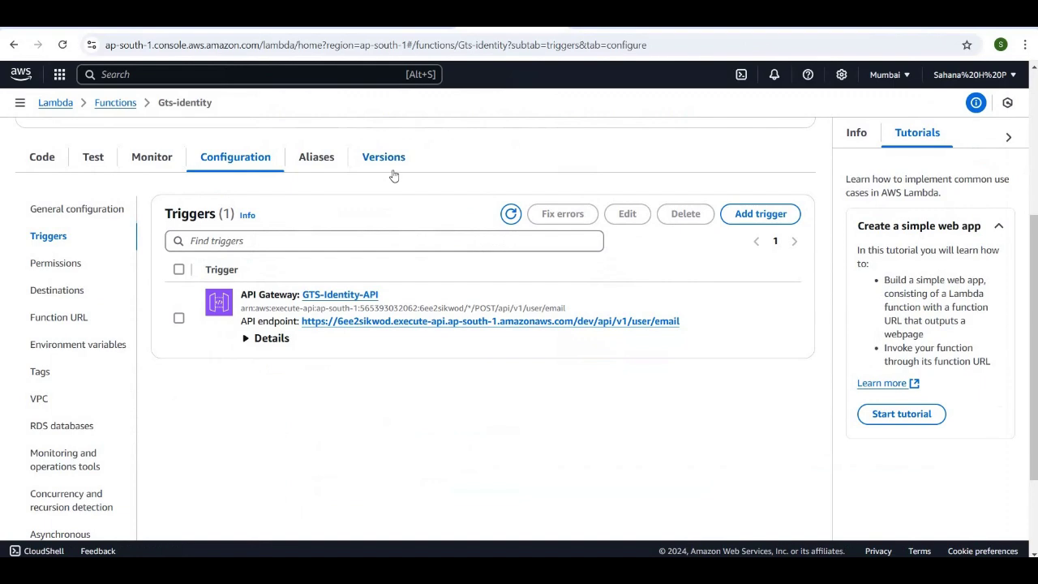
pyautogui.scroll(2, 395, 206)
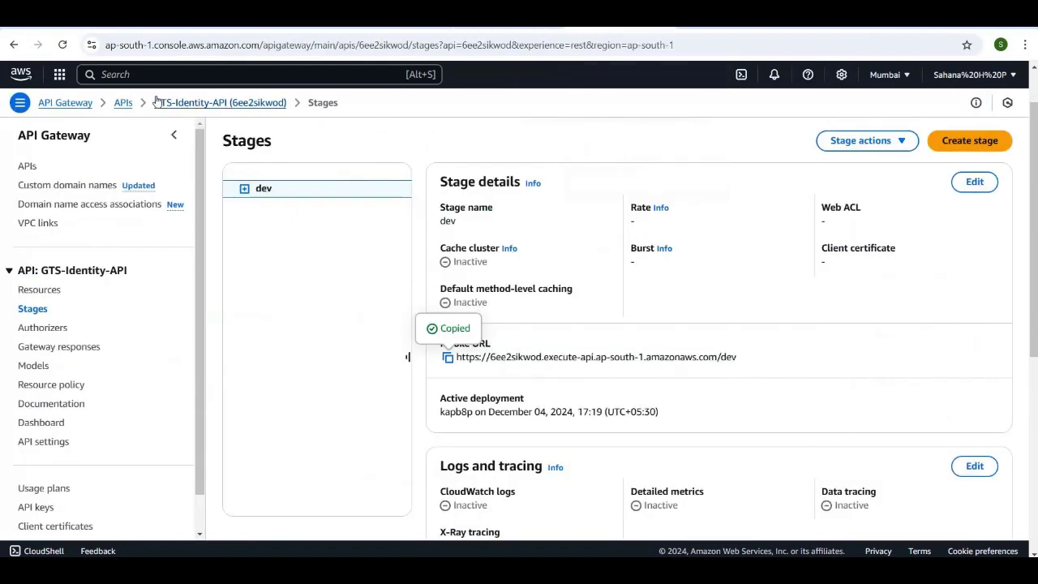
pyautogui.click(123, 102)
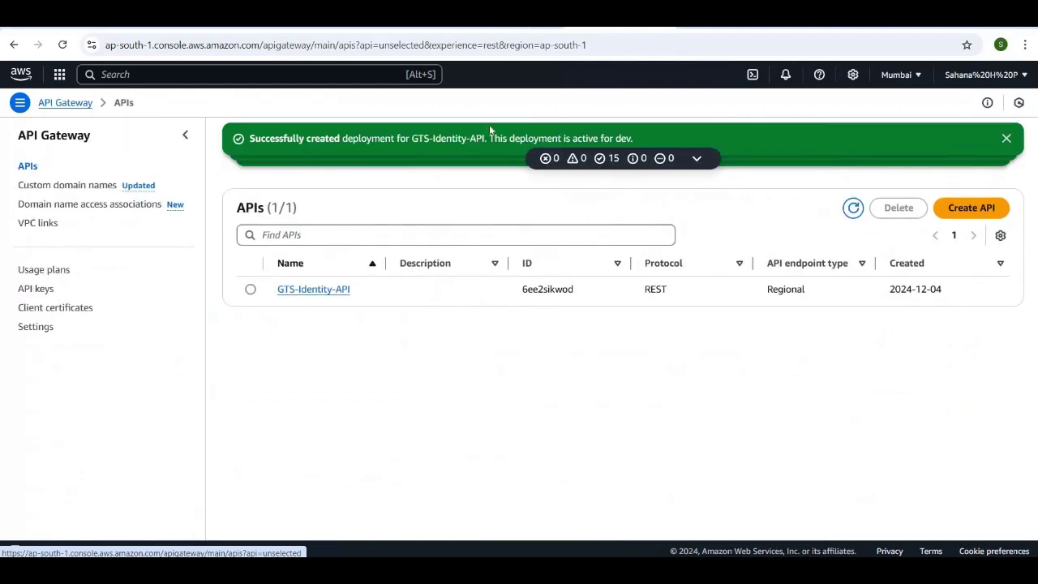
pyautogui.click(983, 207)
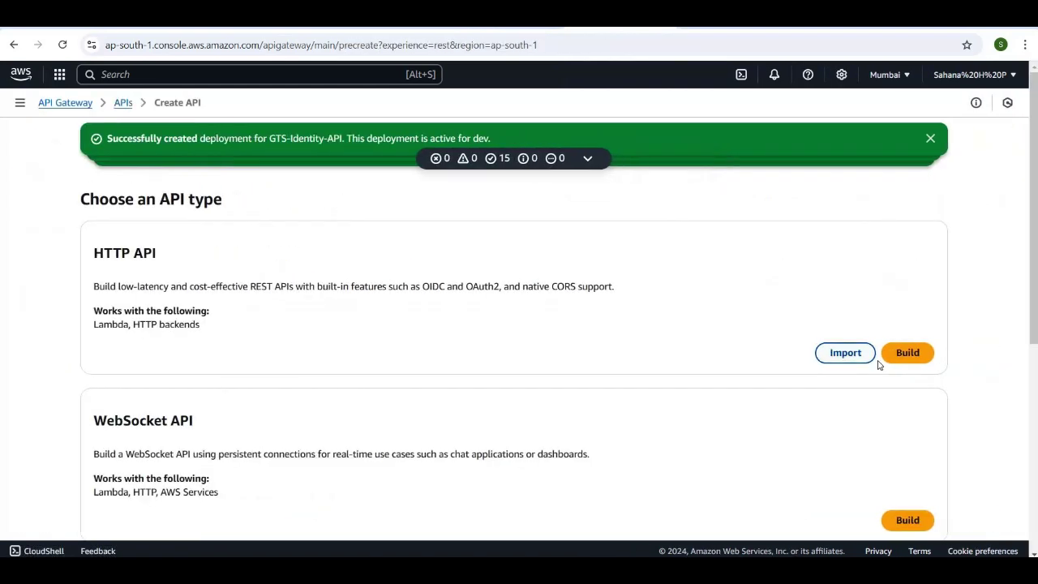
pyautogui.scroll(-3, 876, 364)
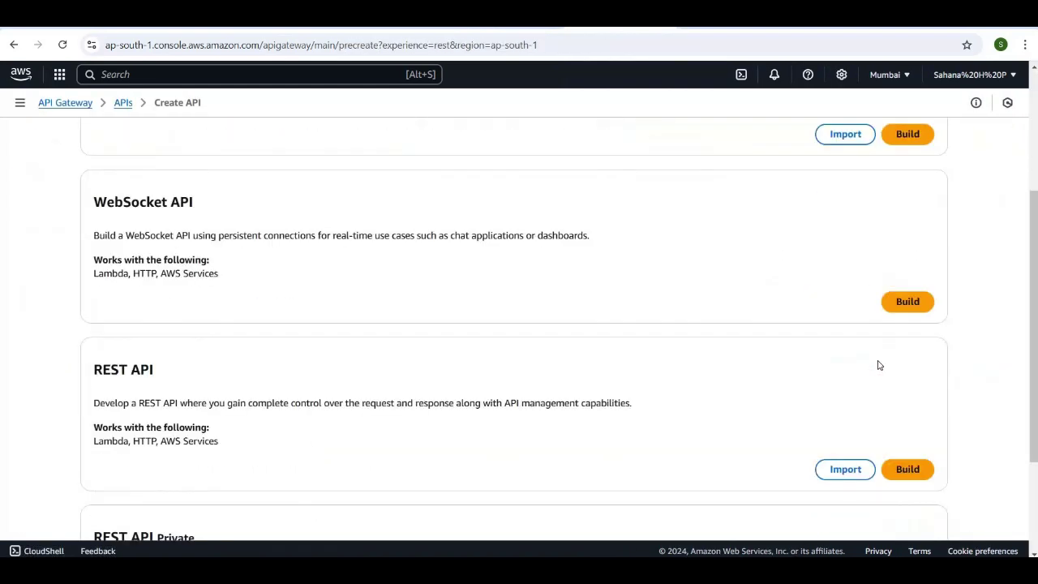
pyautogui.click(900, 463)
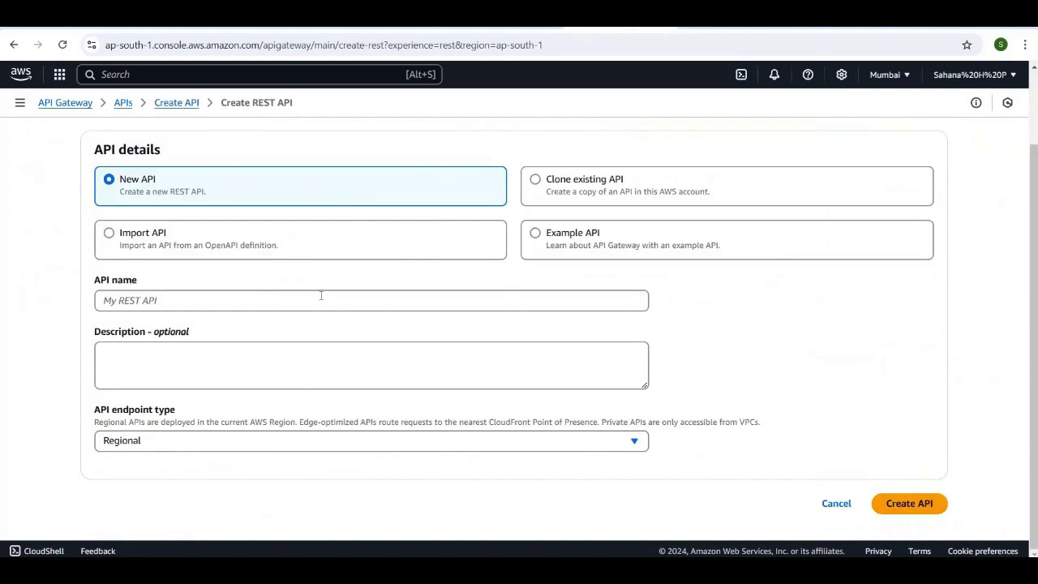
pyautogui.click(314, 304)
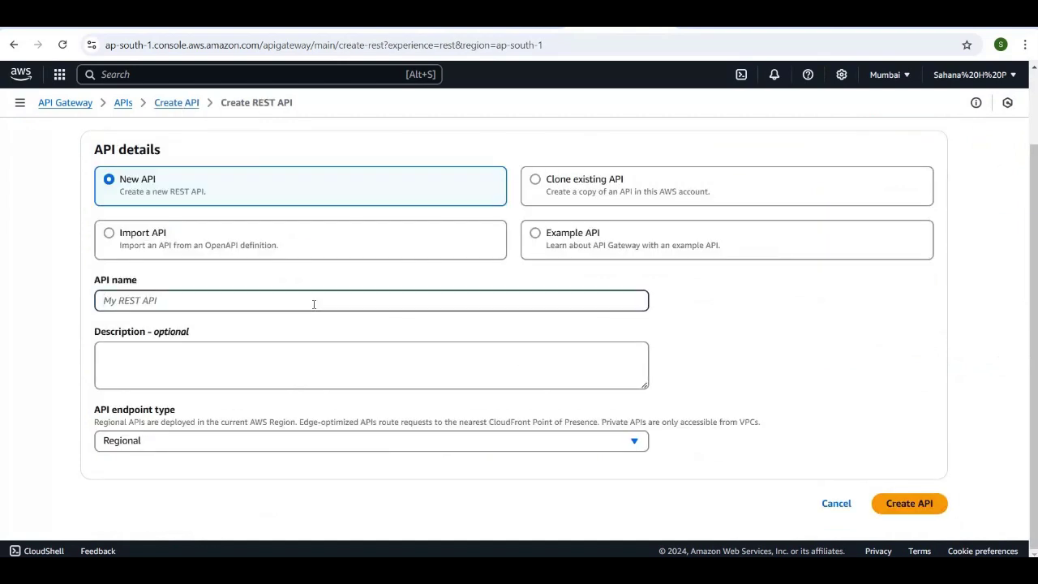
pyautogui.write('GTS-Identity-PUT-API')
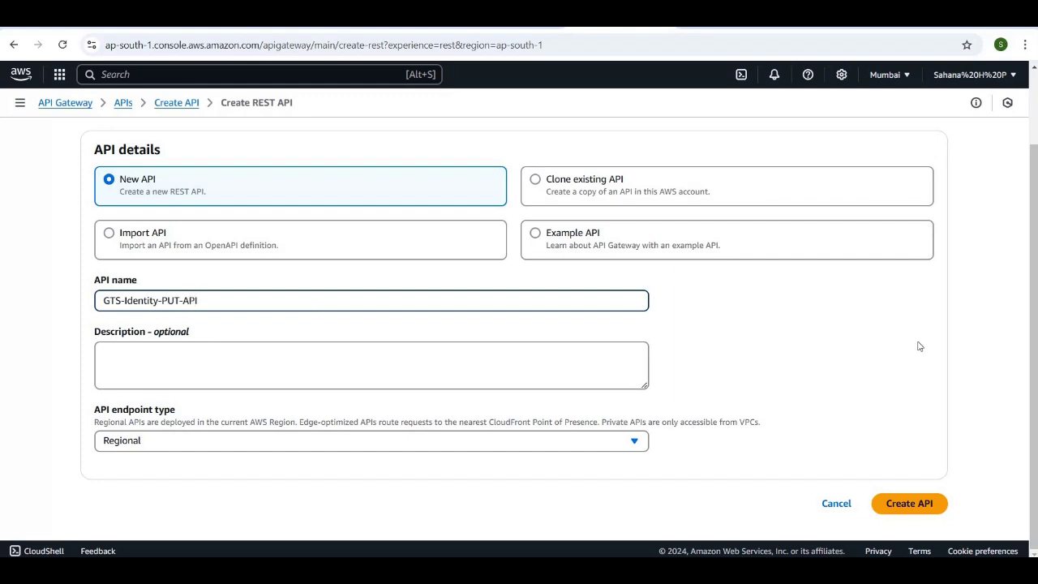
pyautogui.click(890, 507)
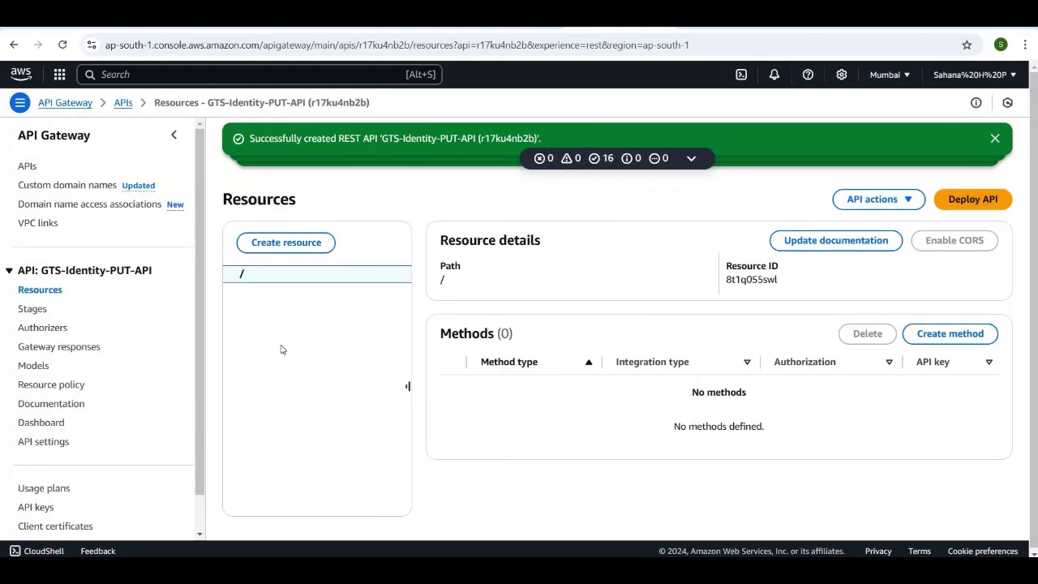
# Check the Login User request's URL path in Postman and create a CORS-enabled resource named api under the root path in AWS.
pyautogui.hotkey('alt', 'Tab')
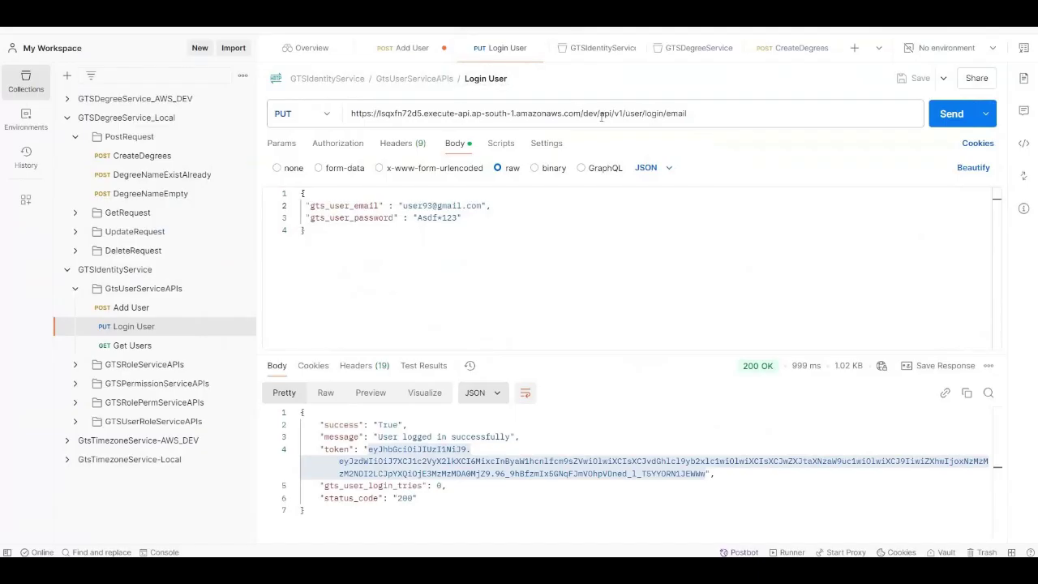
pyautogui.moveTo(602, 114); pyautogui.dragTo(693, 111)
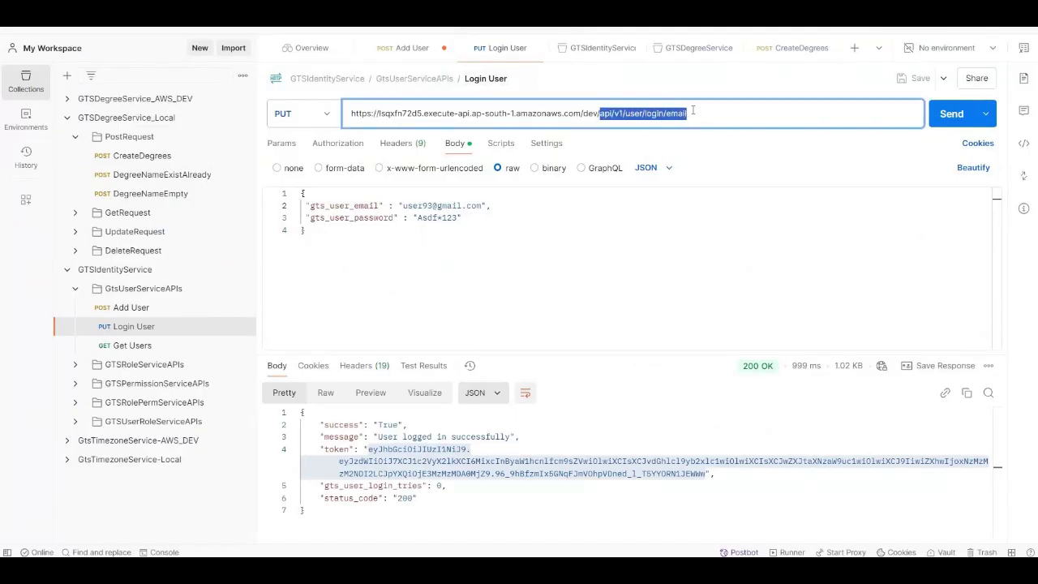
pyautogui.hotkey('alt', 'Tab')
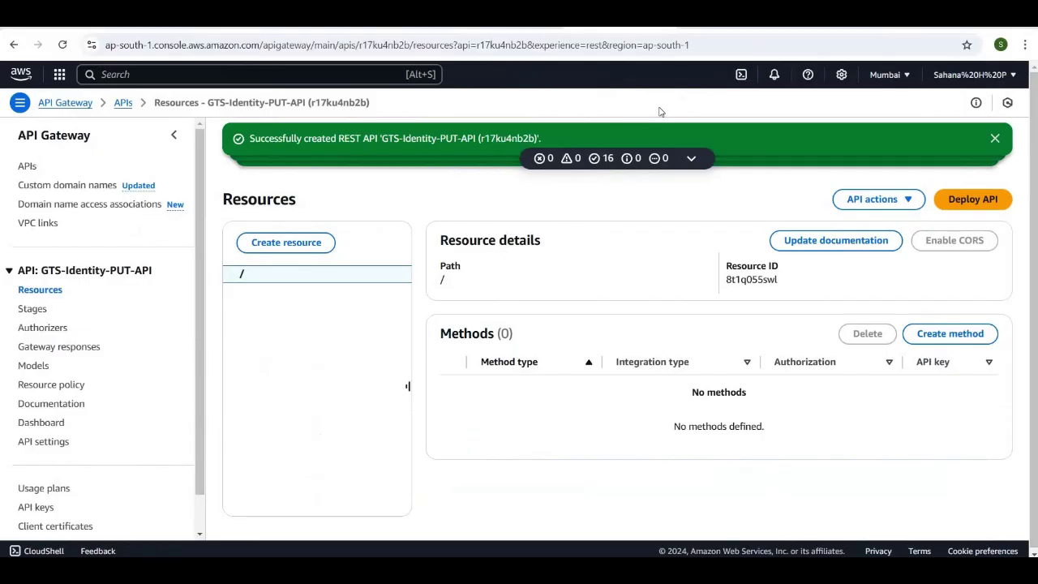
pyautogui.click(285, 248)
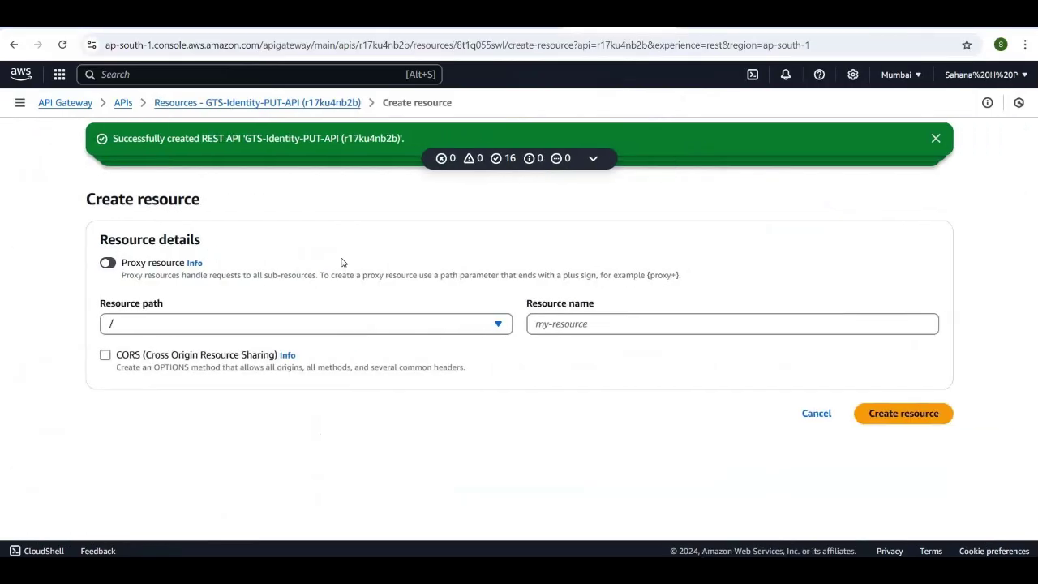
pyautogui.click(567, 331)
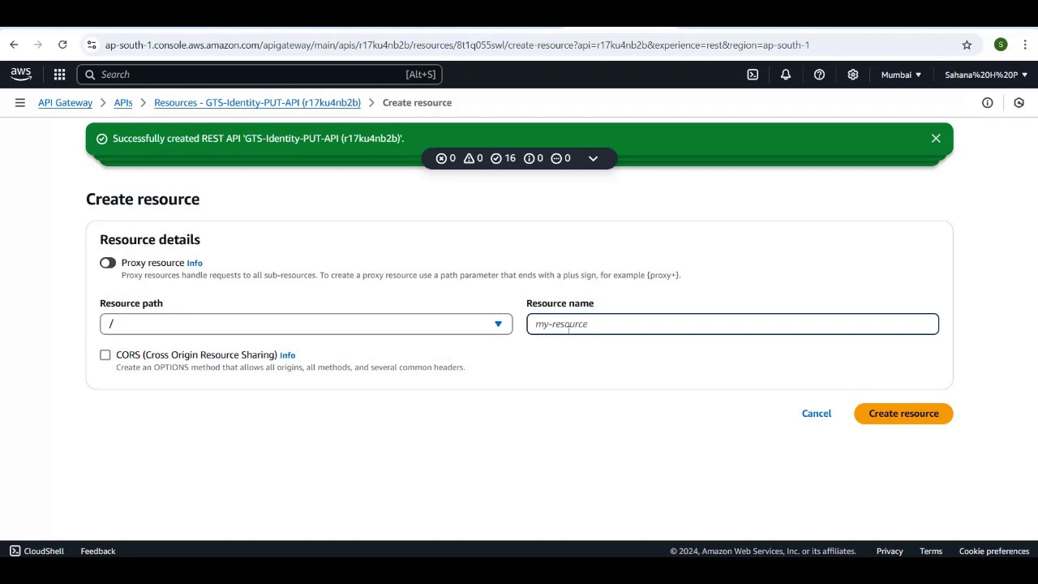
pyautogui.write('api')
pyautogui.click(202, 369)
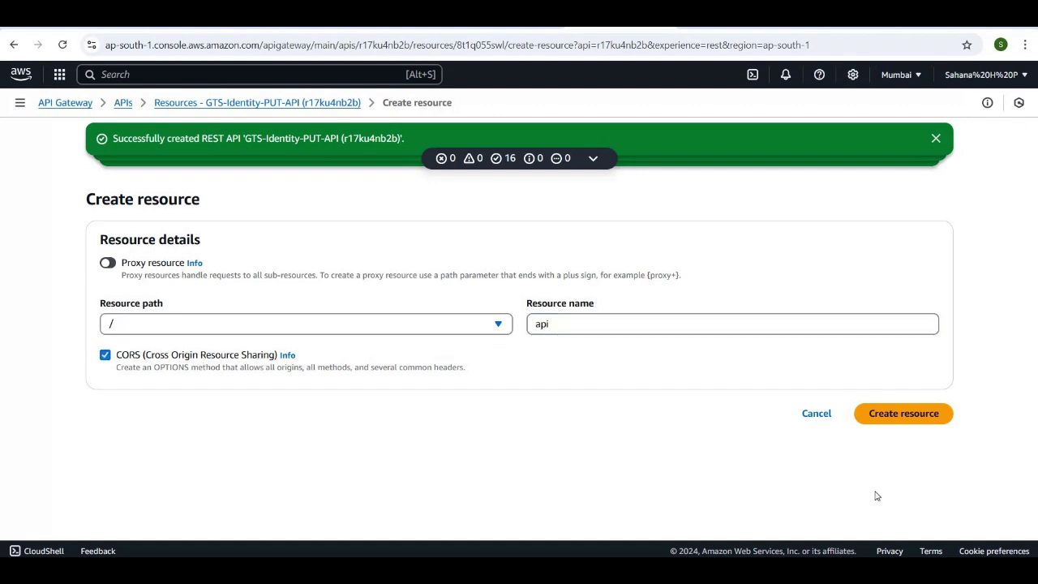
pyautogui.click(897, 424)
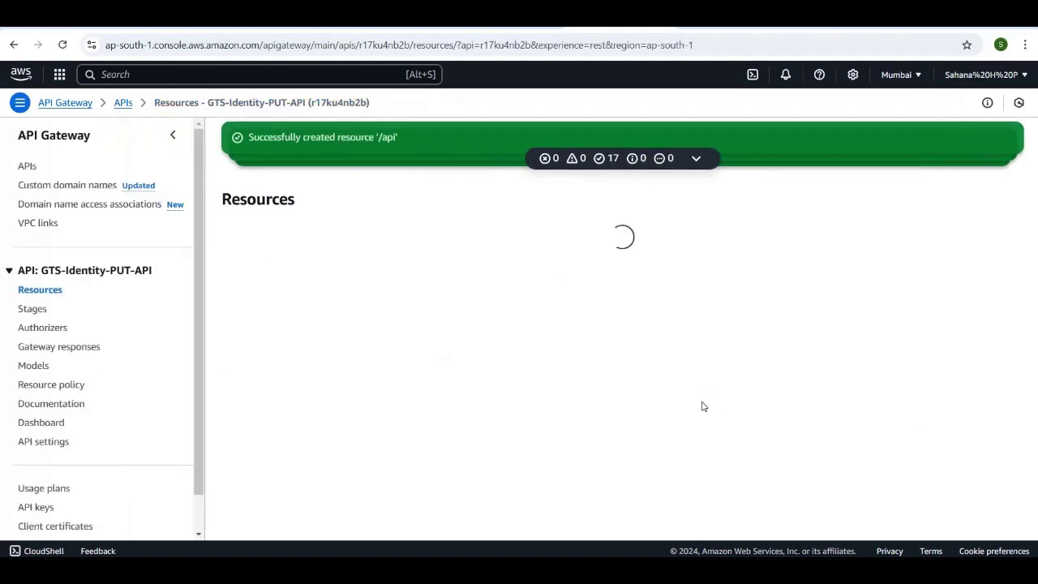
# Create a resource named v1 under /api/ with CORS enabled.
pyautogui.click(309, 246)
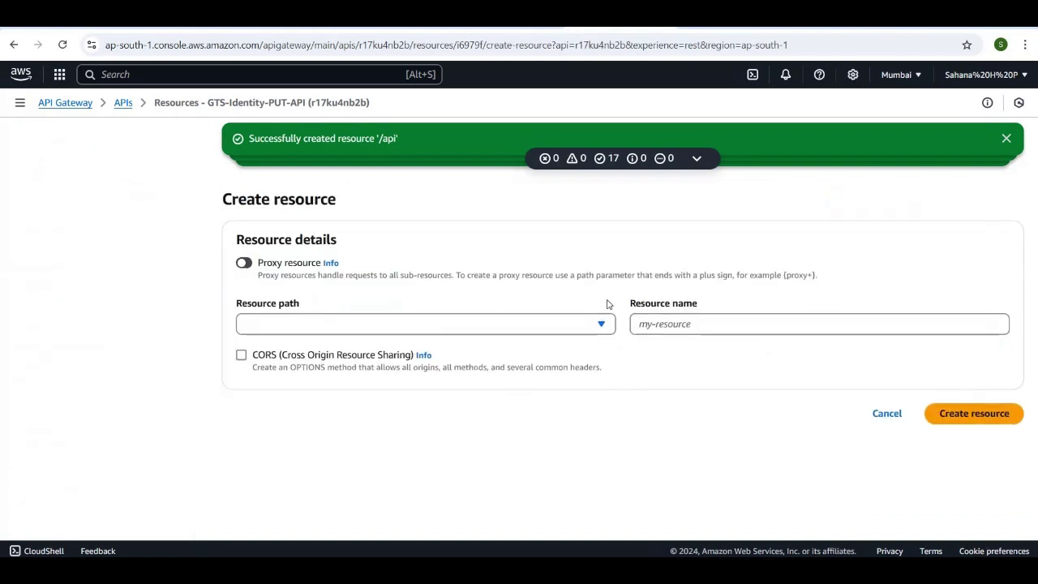
pyautogui.click(659, 323)
pyautogui.write('v1')
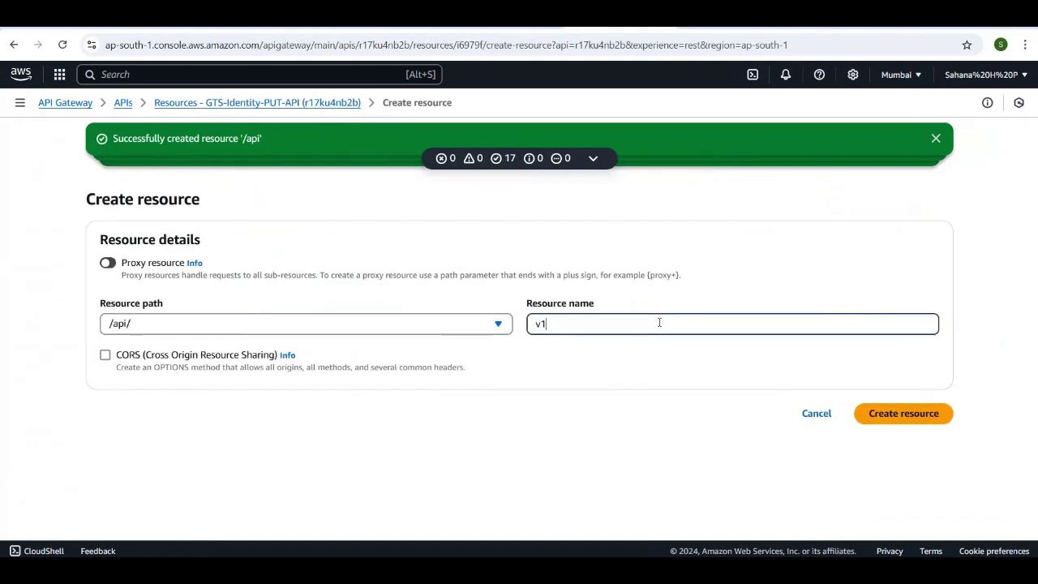
pyautogui.click(105, 356)
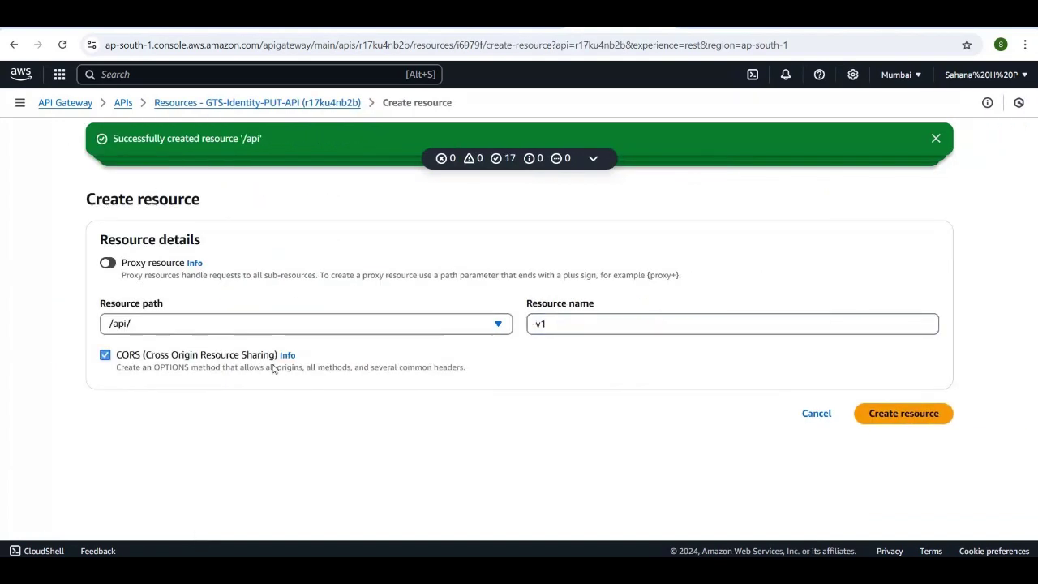
pyautogui.click(906, 414)
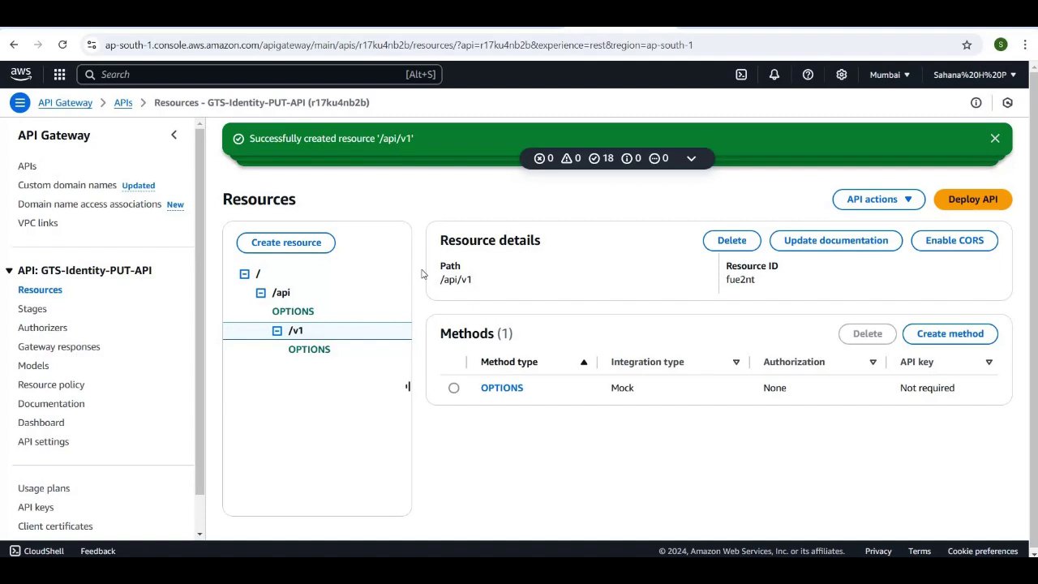
# Create a resource named user under /api/v1/ with CORS enabled.
pyautogui.click(320, 254)
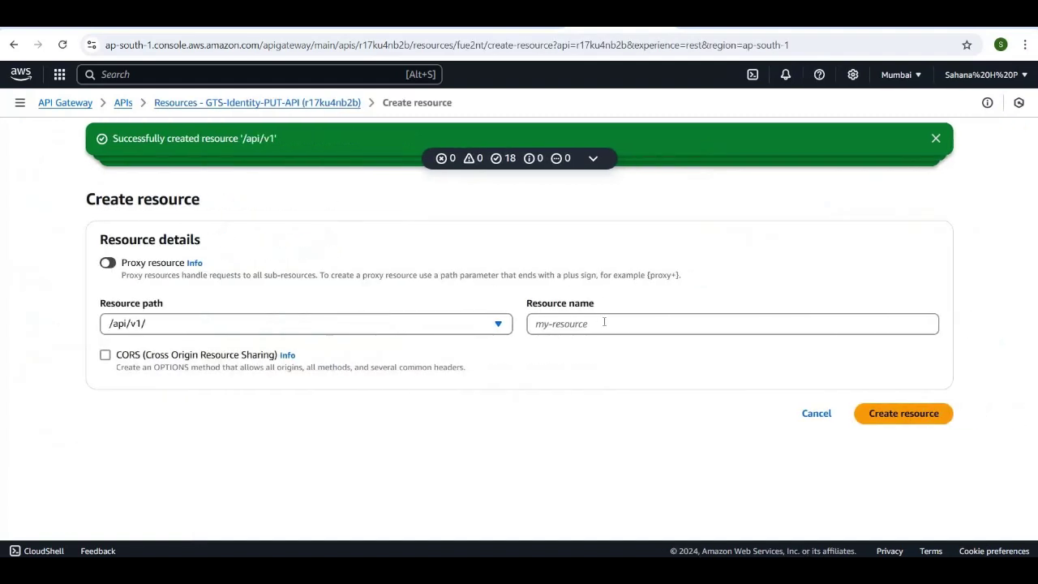
pyautogui.click(599, 322)
pyautogui.write('user')
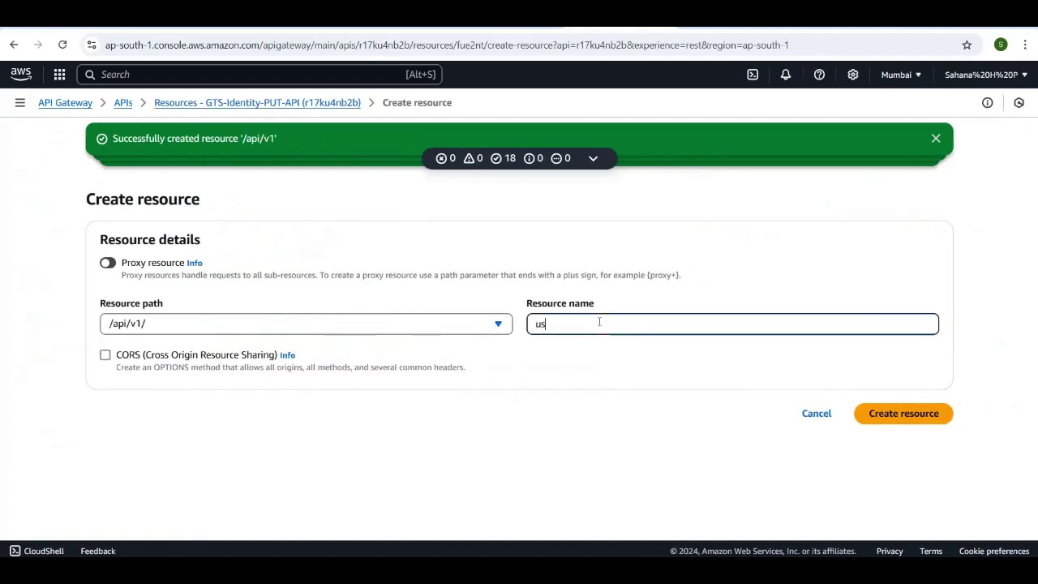
pyautogui.click(105, 355)
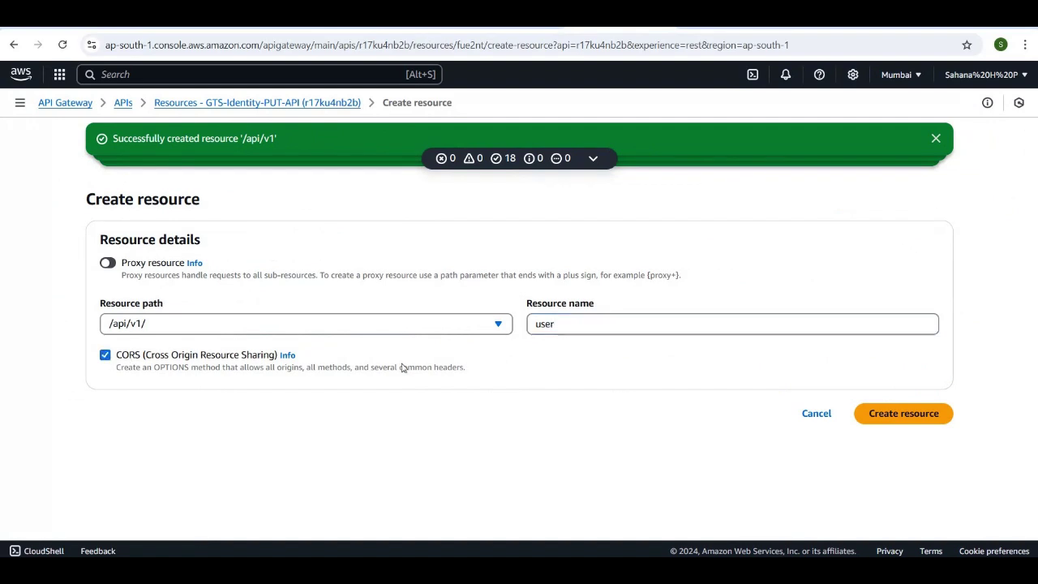
pyautogui.click(886, 422)
# Recheck the Login User URL path in Postman and create a CORS-enabled resource named login under /api/v1/user/ in the AWS console.
pyautogui.hotkey('alt', 'Tab')
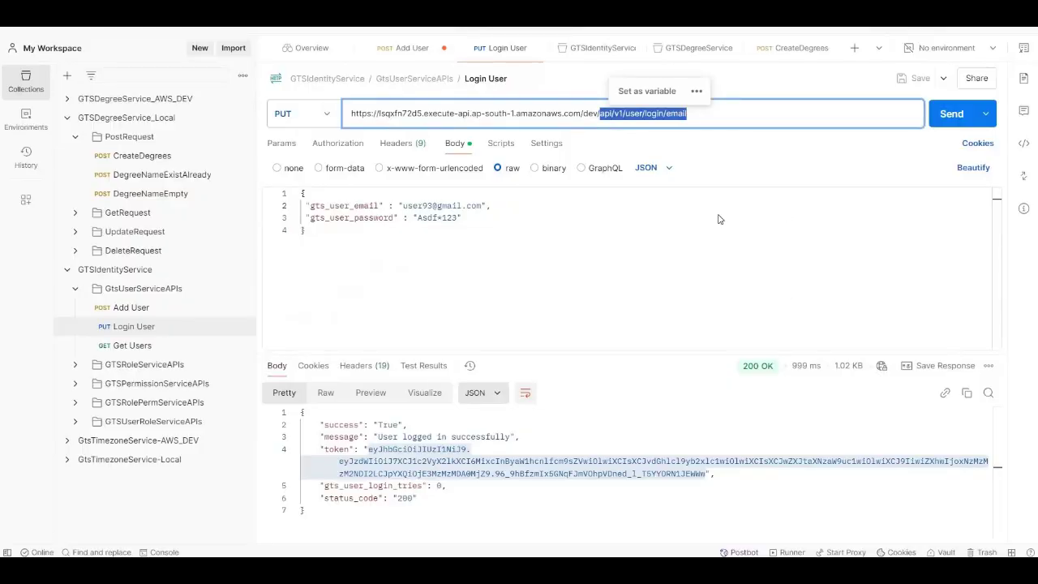
pyautogui.hotkey('alt', 'Tab')
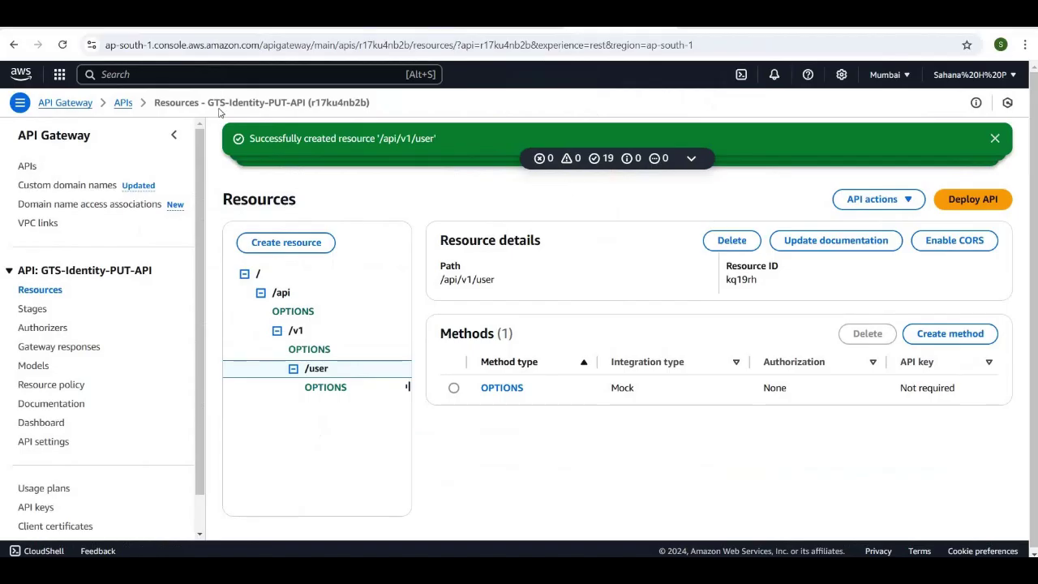
pyautogui.click(280, 247)
pyautogui.click(570, 323)
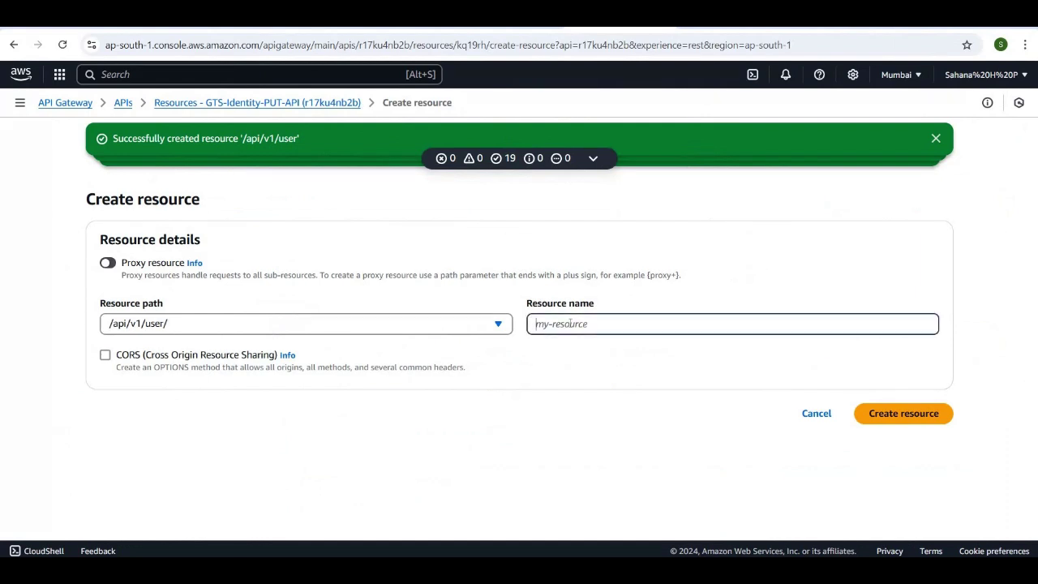
pyautogui.write('login')
pyautogui.click(99, 357)
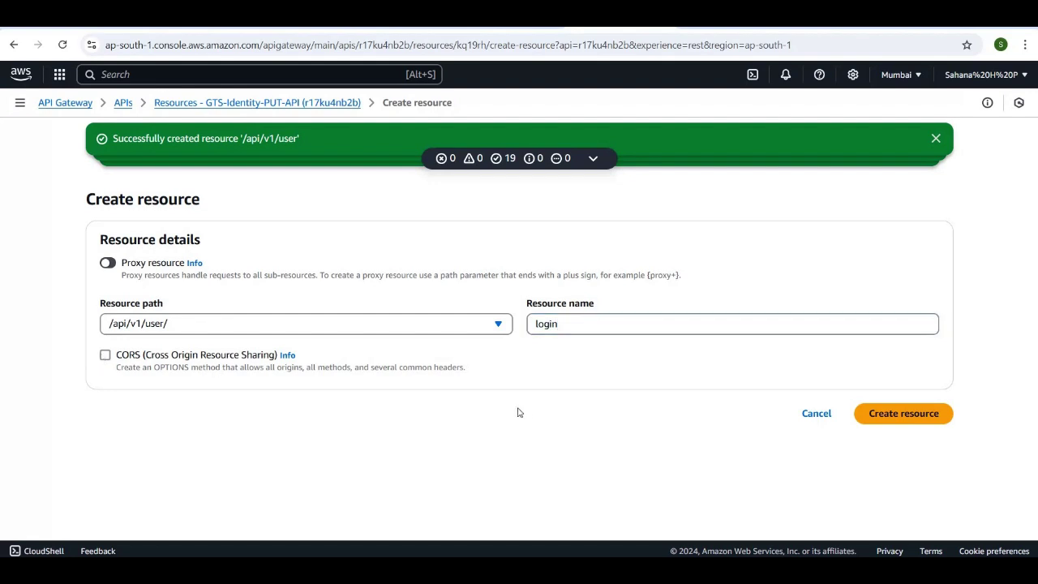
pyautogui.click(104, 357)
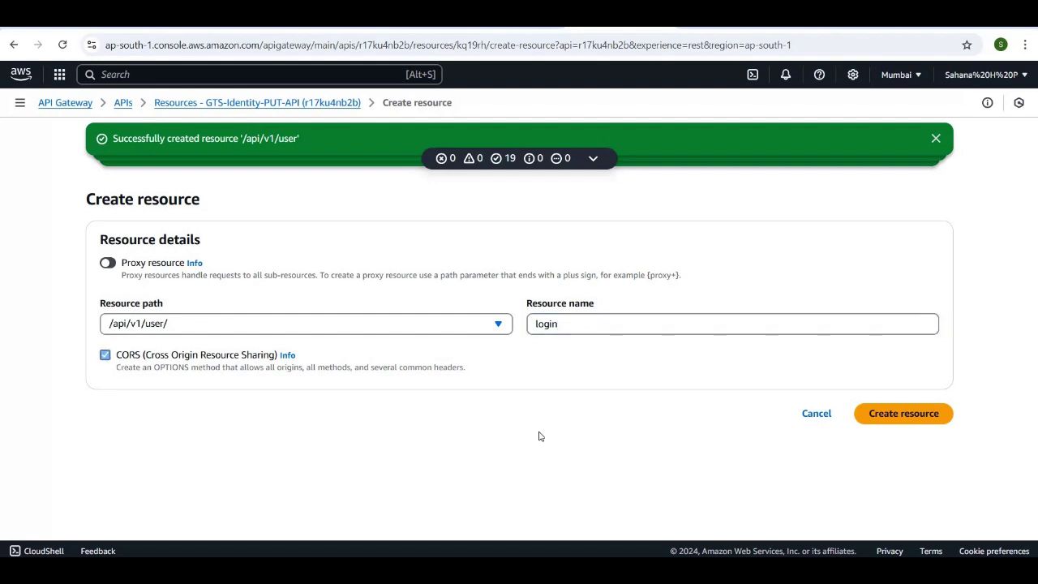
pyautogui.click(899, 422)
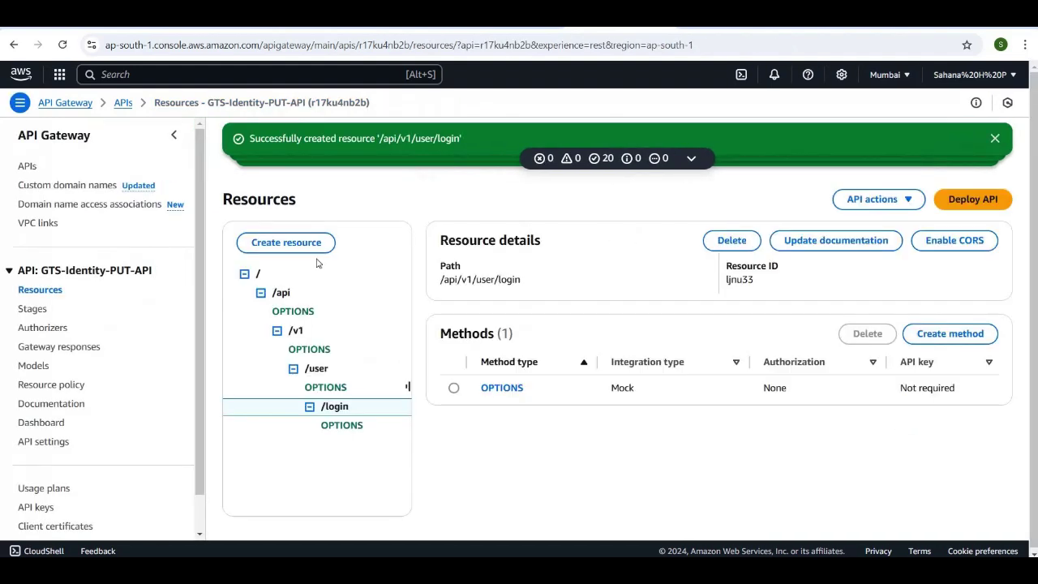
# Create a resource named email under /api/v1/user/login/ with CORS enabled.
pyautogui.click(286, 243)
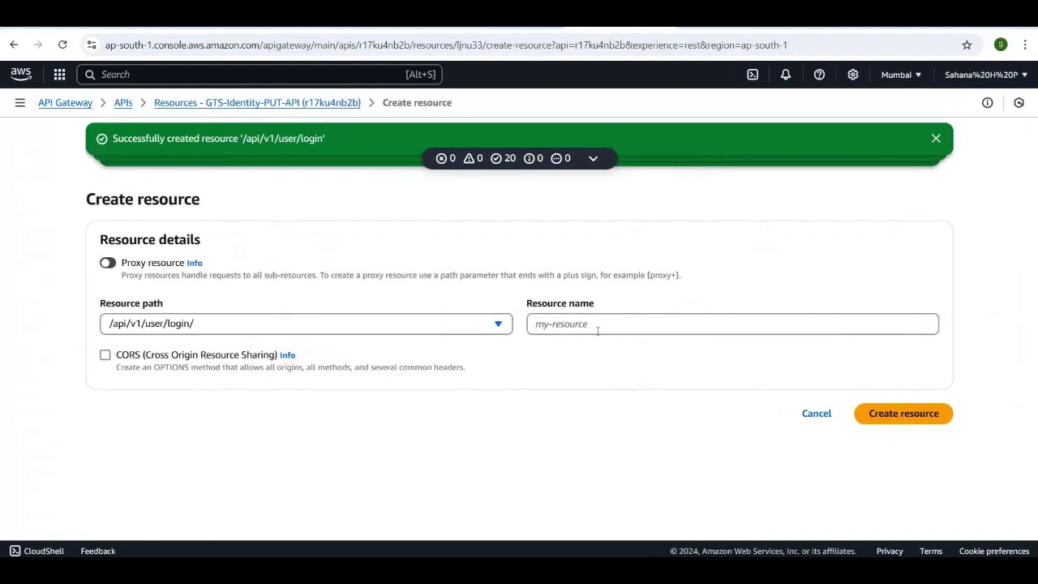
pyautogui.click(589, 325)
pyautogui.write('email')
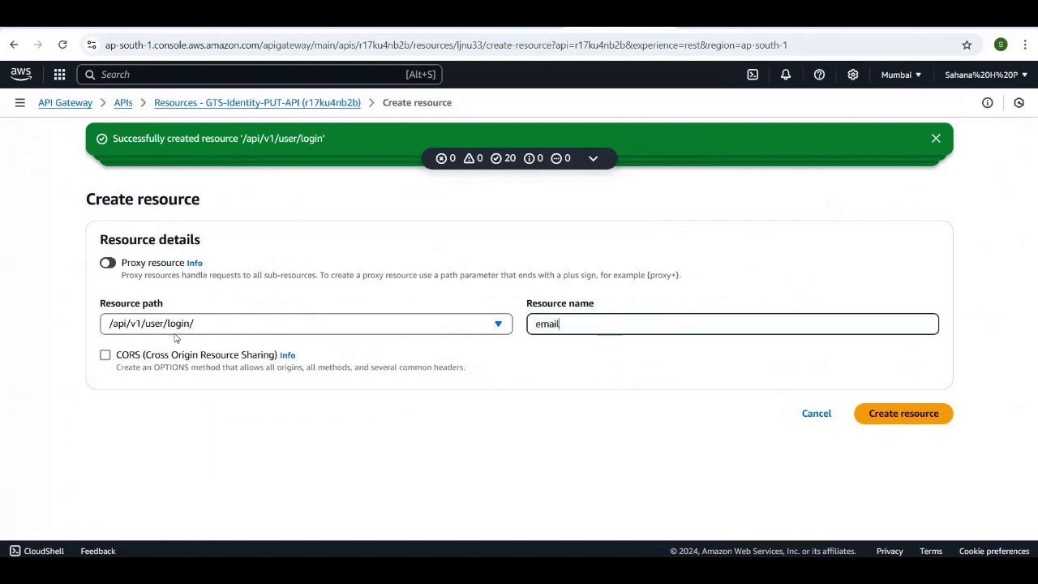
pyautogui.click(105, 356)
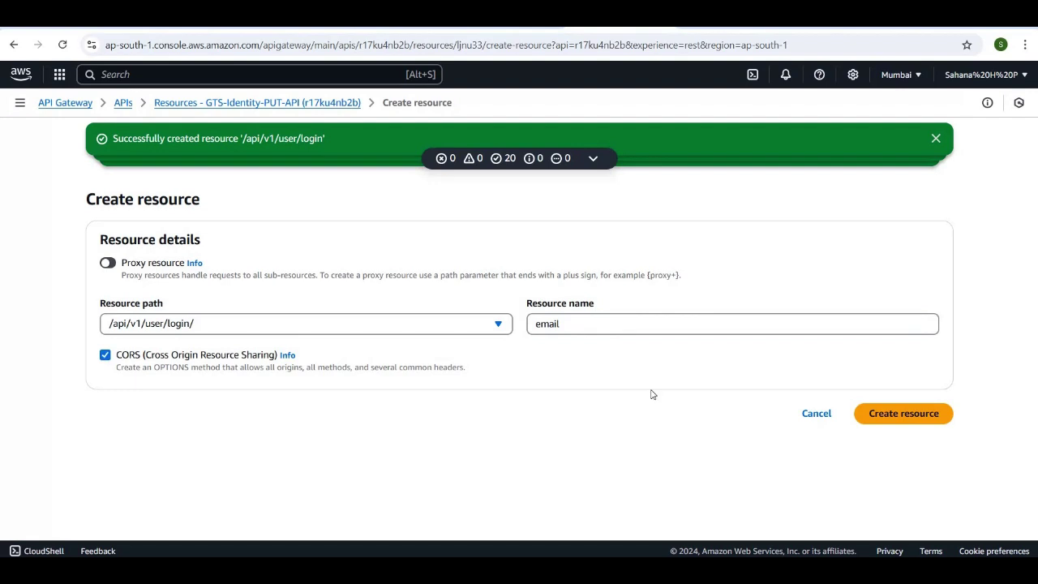
pyautogui.click(876, 423)
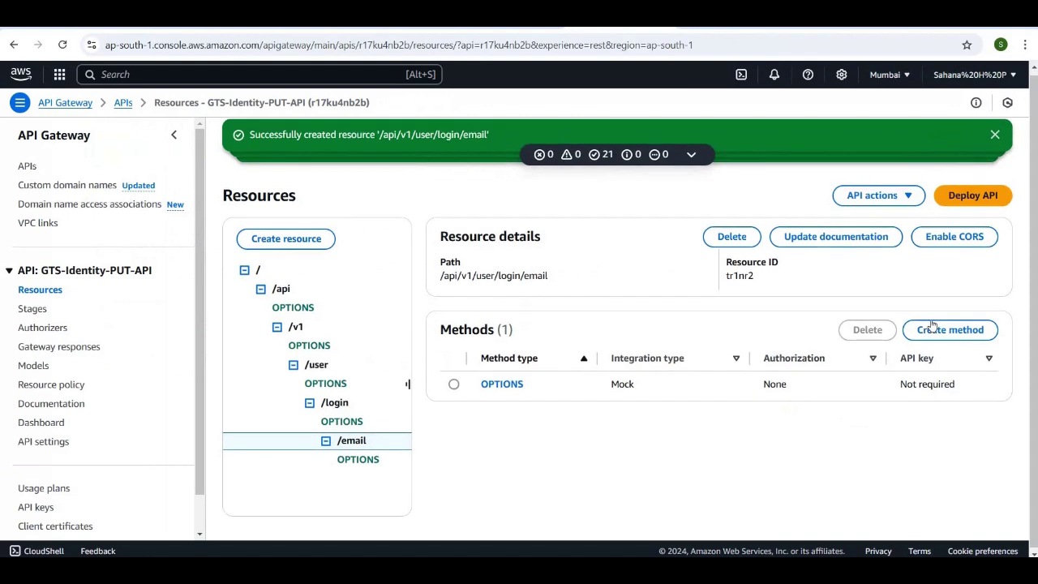
# Create a PUT method on the email resource with Lambda proxy integration to the Gts-identity function.
pyautogui.click(941, 334)
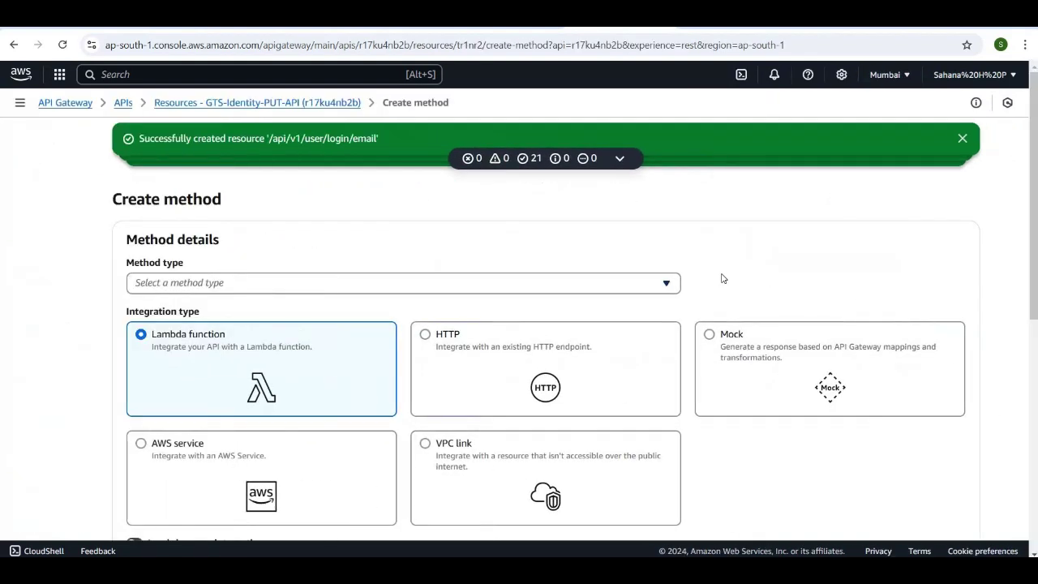
pyautogui.click(503, 288)
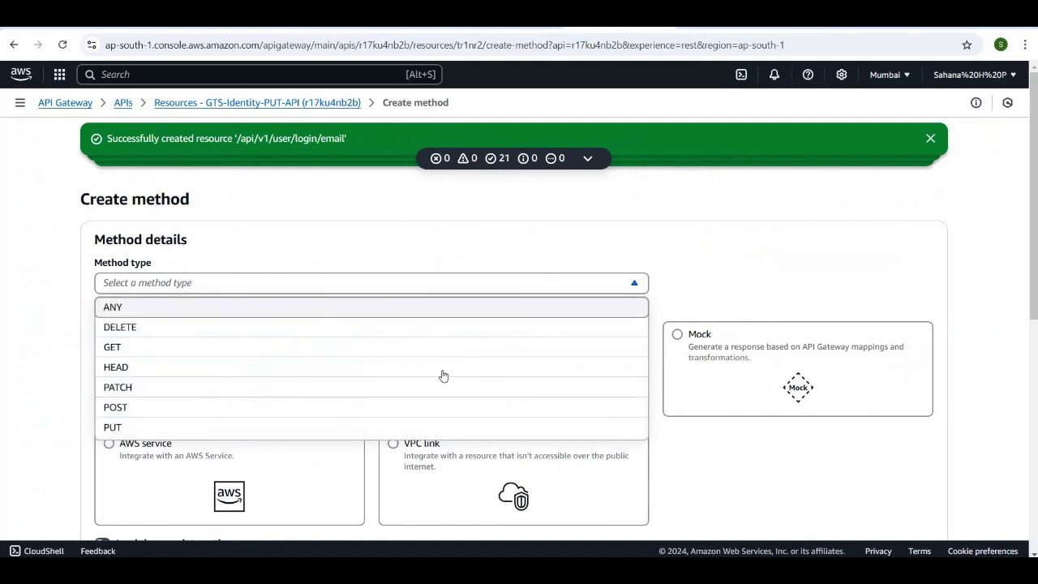
pyautogui.click(420, 428)
pyautogui.scroll(-3, 262, 335)
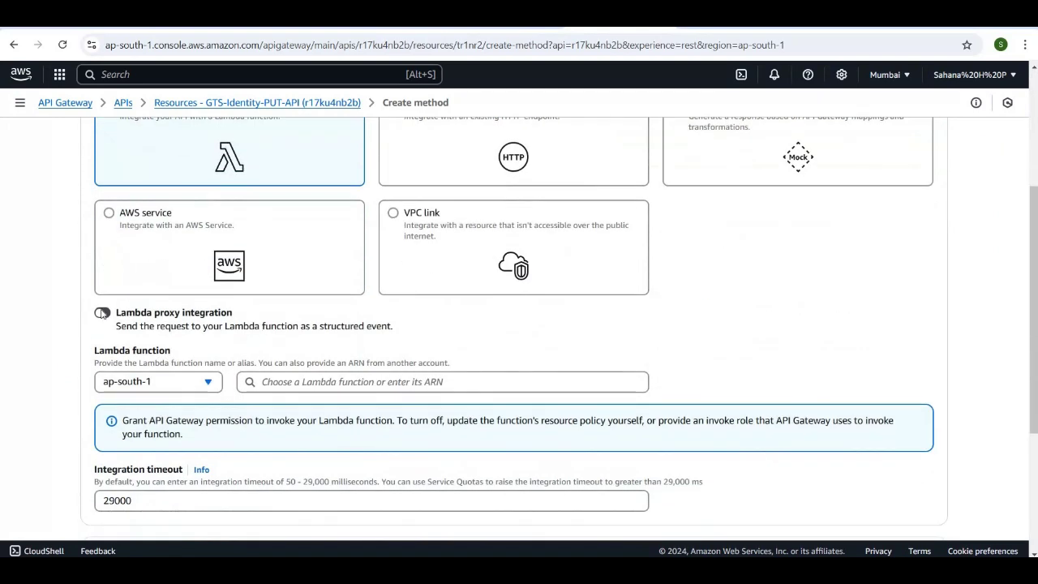
pyautogui.click(101, 312)
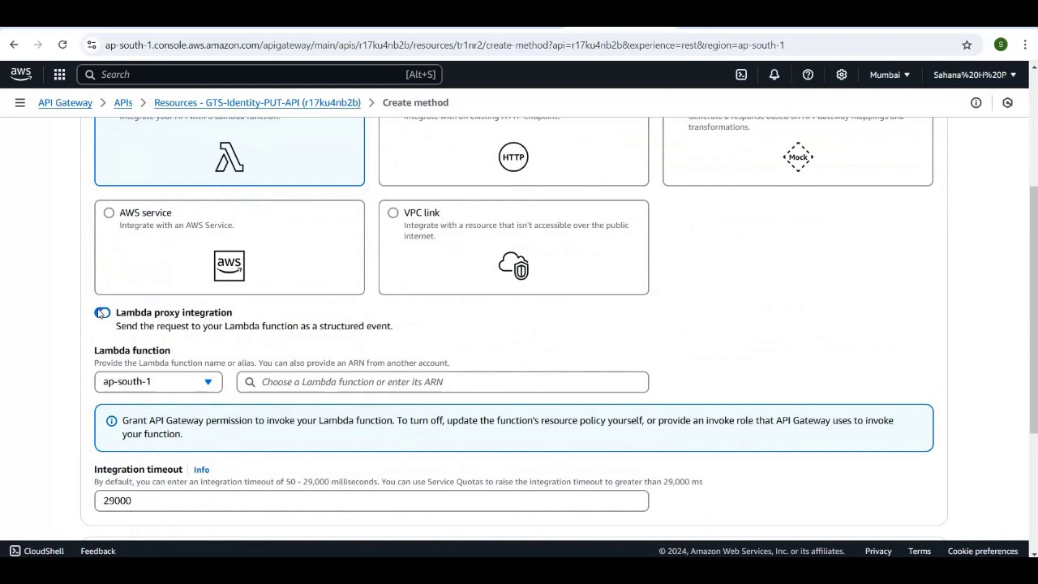
pyautogui.click(477, 382)
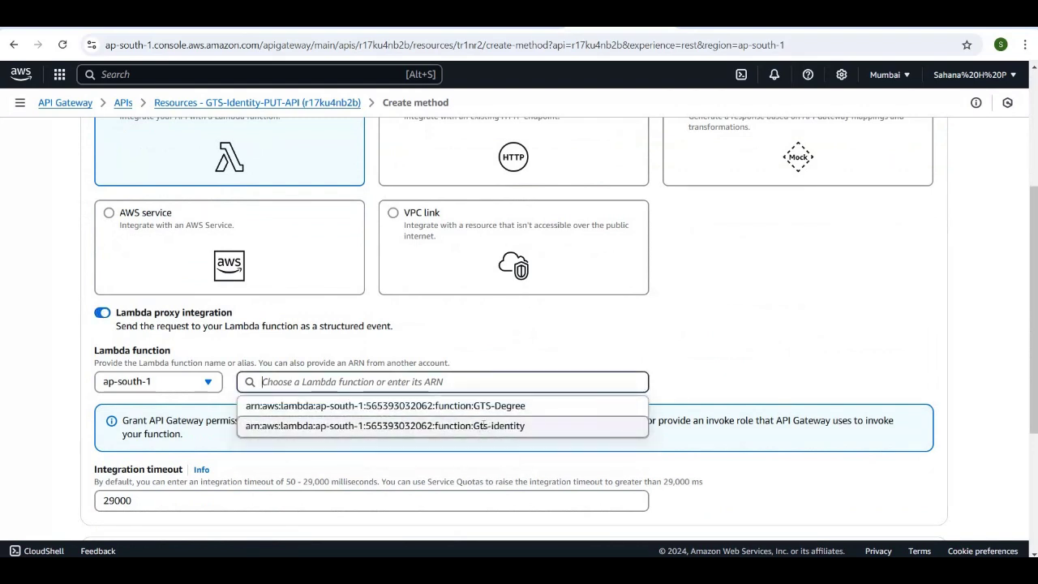
pyautogui.click(631, 422)
pyautogui.scroll(-3, 630, 419)
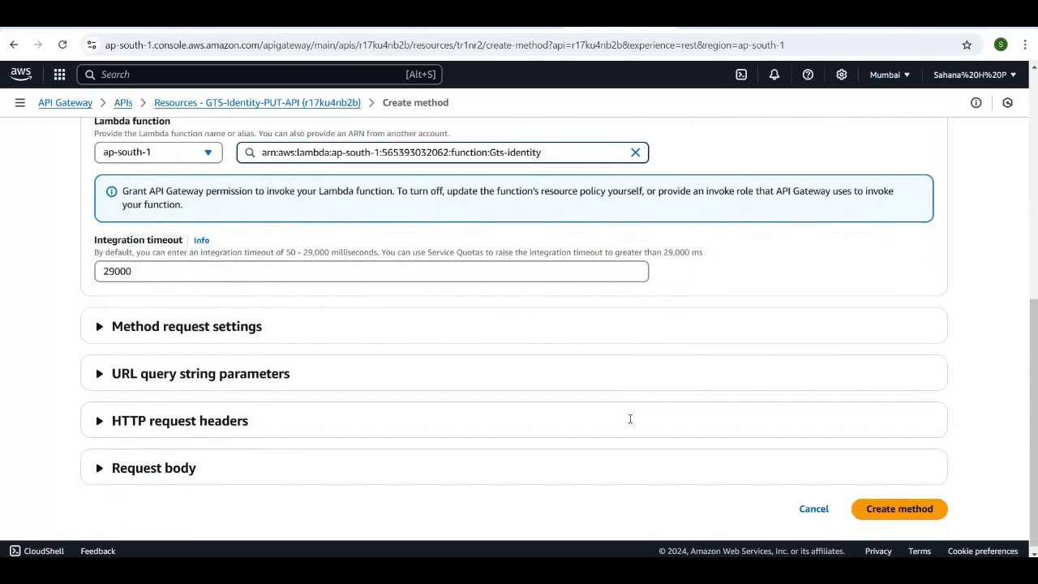
pyautogui.click(895, 505)
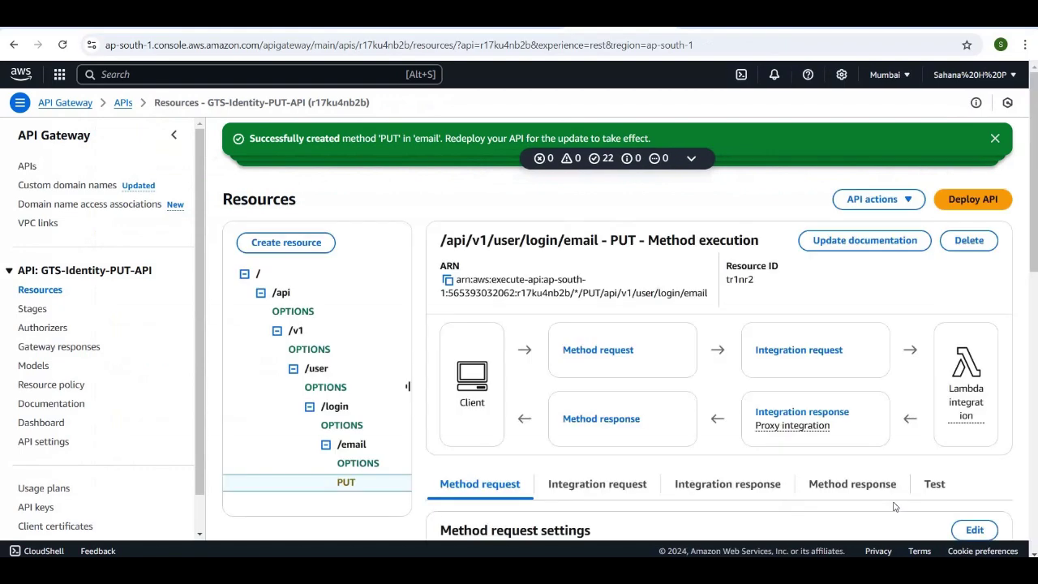
# Deploy GTS-Identity-PUT-API to a new stage named dev and look over the stage details.
pyautogui.scroll(-1, 895, 507)
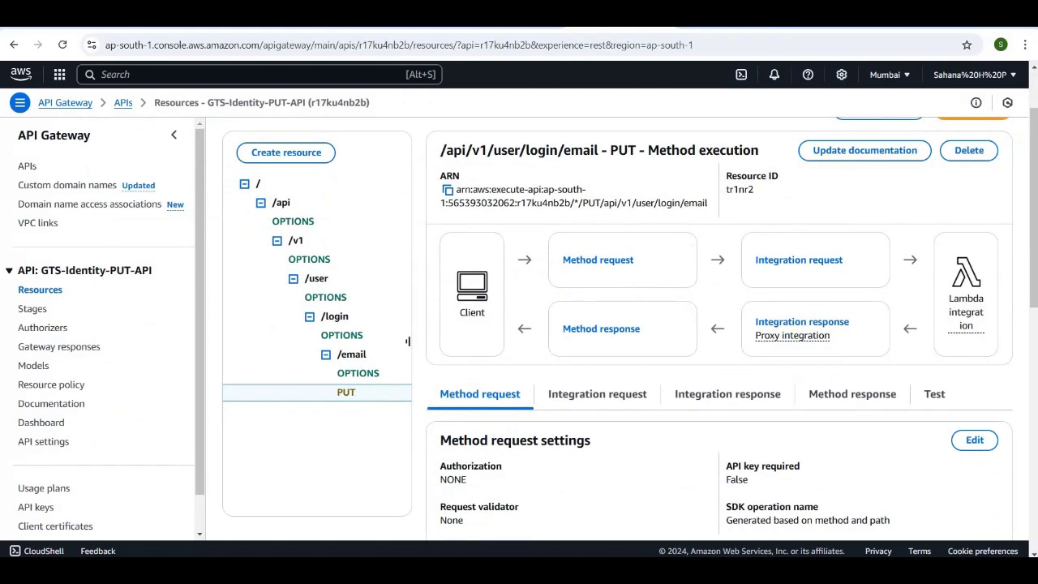
pyautogui.scroll(1, 909, 227)
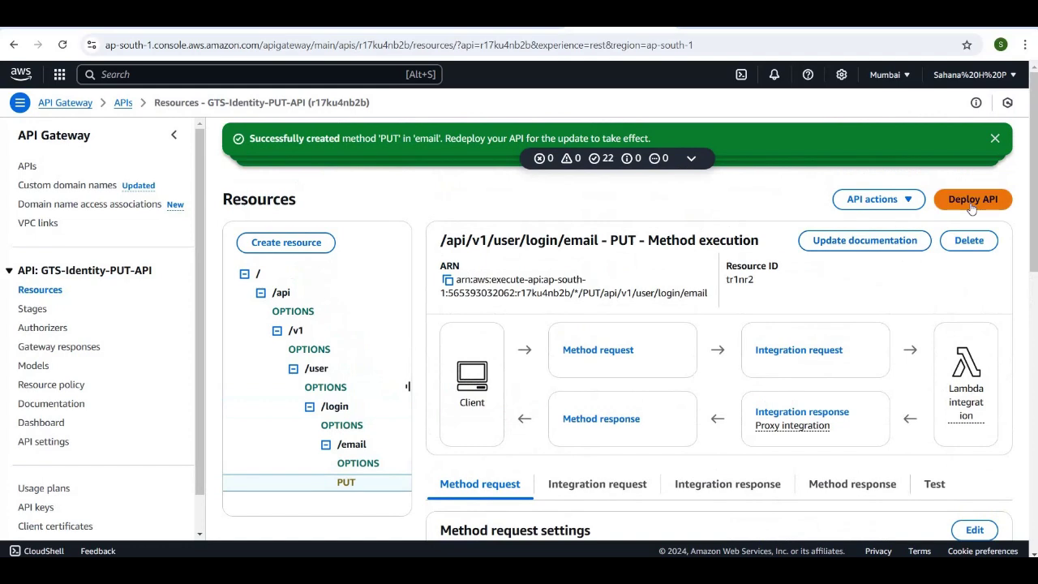
pyautogui.click(972, 203)
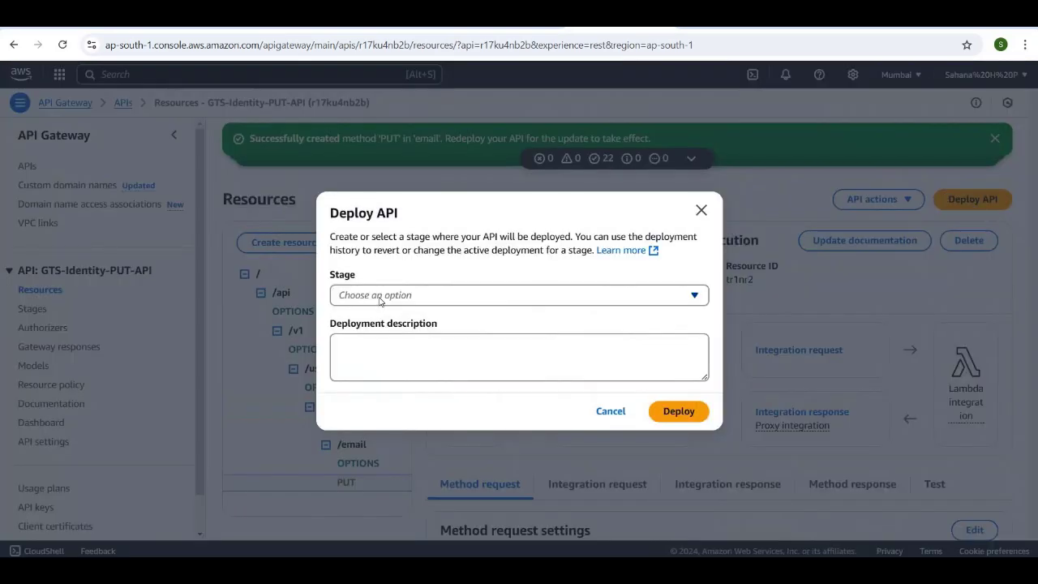
pyautogui.click(379, 297)
pyautogui.click(378, 319)
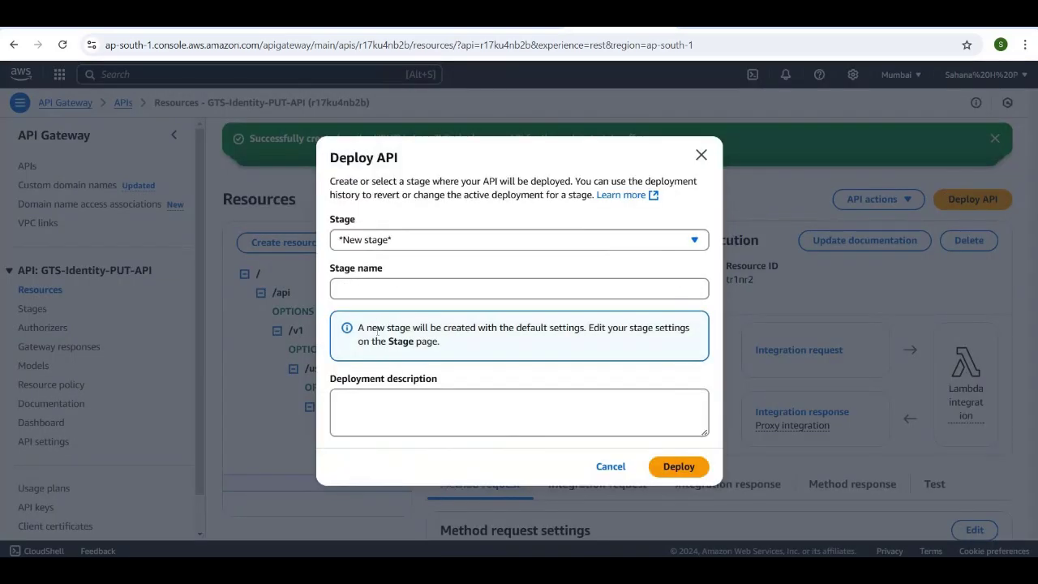
pyautogui.click(355, 288)
pyautogui.write('dev')
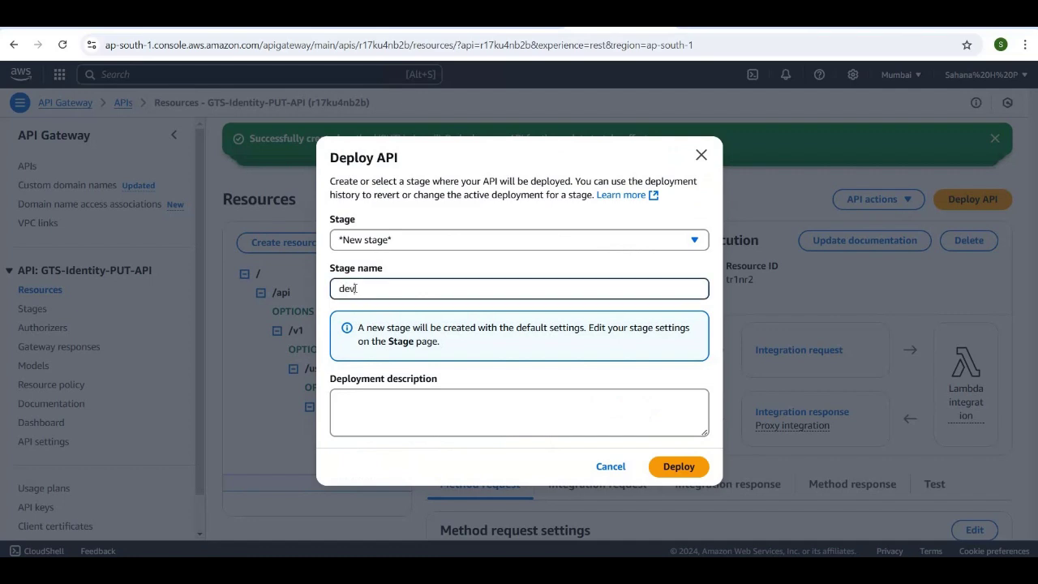
pyautogui.click(679, 464)
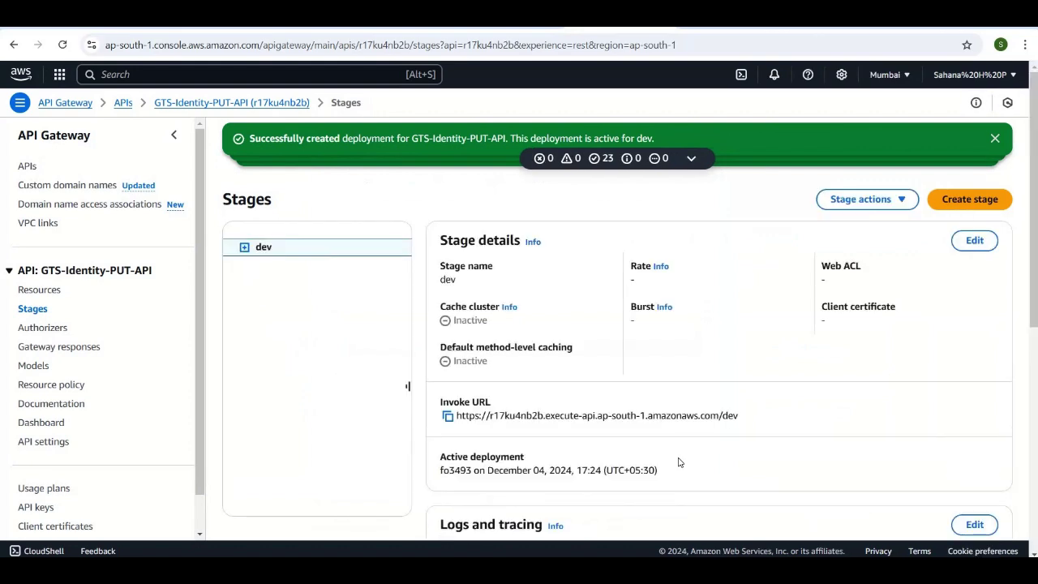
pyautogui.scroll(-5, 848, 498)
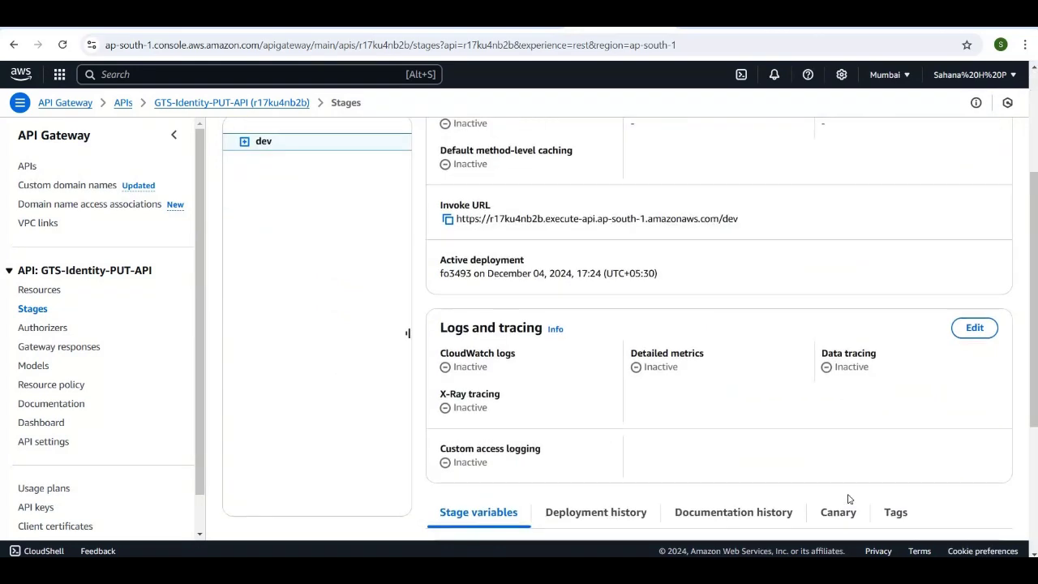
pyautogui.scroll(5, 848, 498)
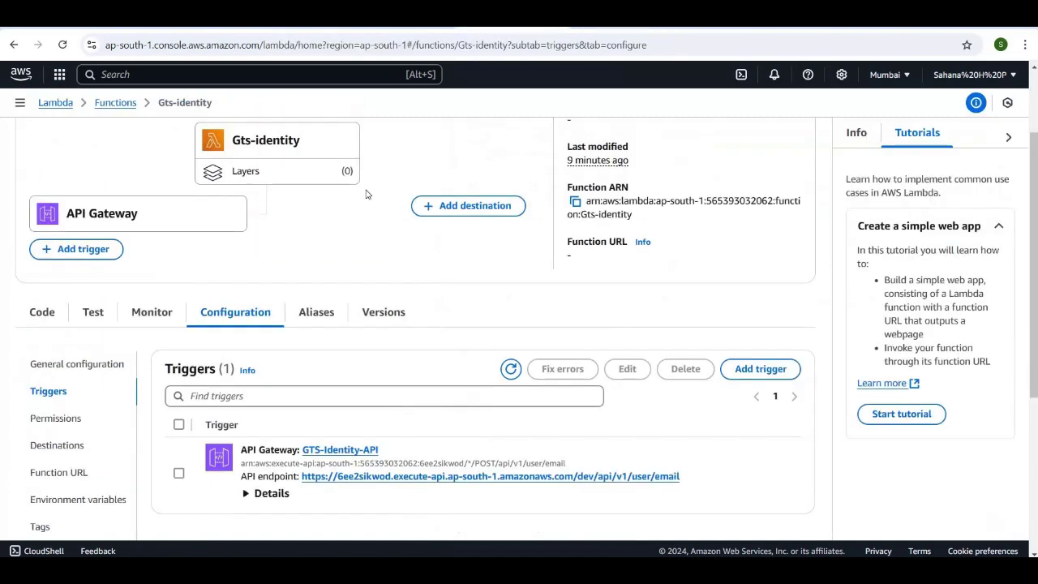
# Reload the triggers of the Gts-identity Lambda function and expand the details of the GTS-Identity-PUT-API trigger.
pyautogui.scroll(-3, 325, 348)
pyautogui.scroll(4, 122, 271)
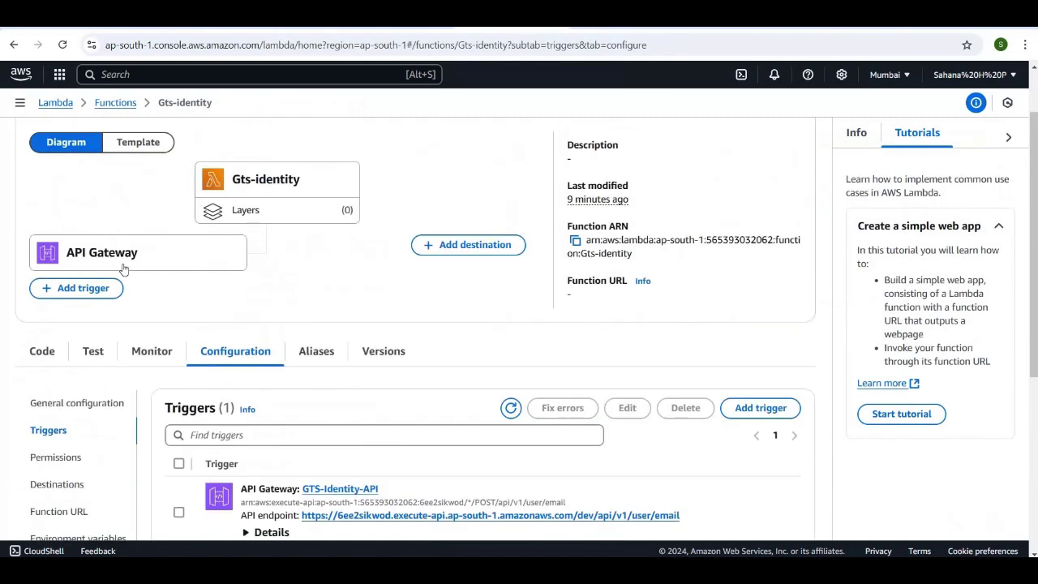
pyautogui.click(62, 45)
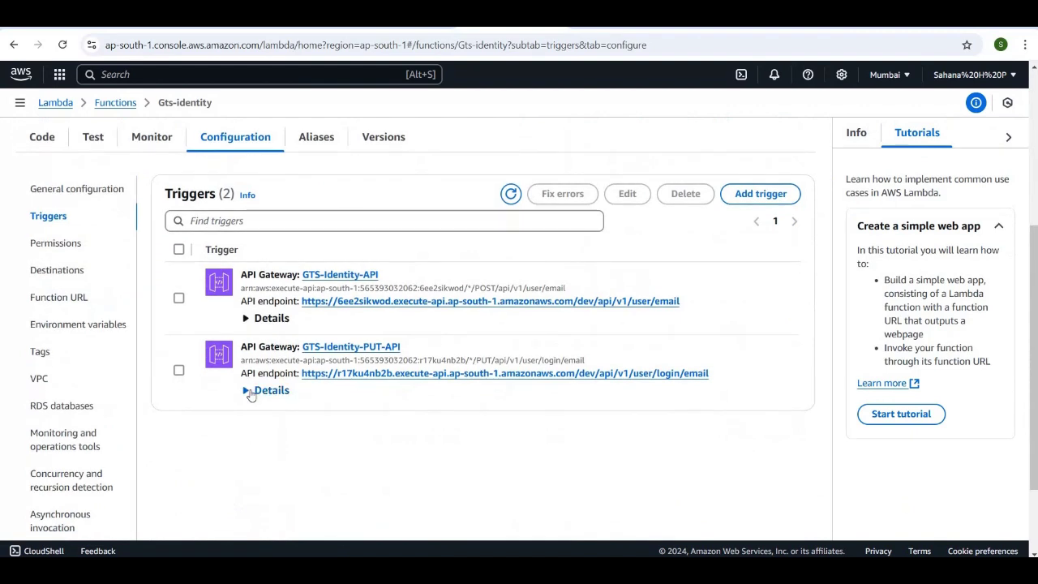
pyautogui.click(248, 390)
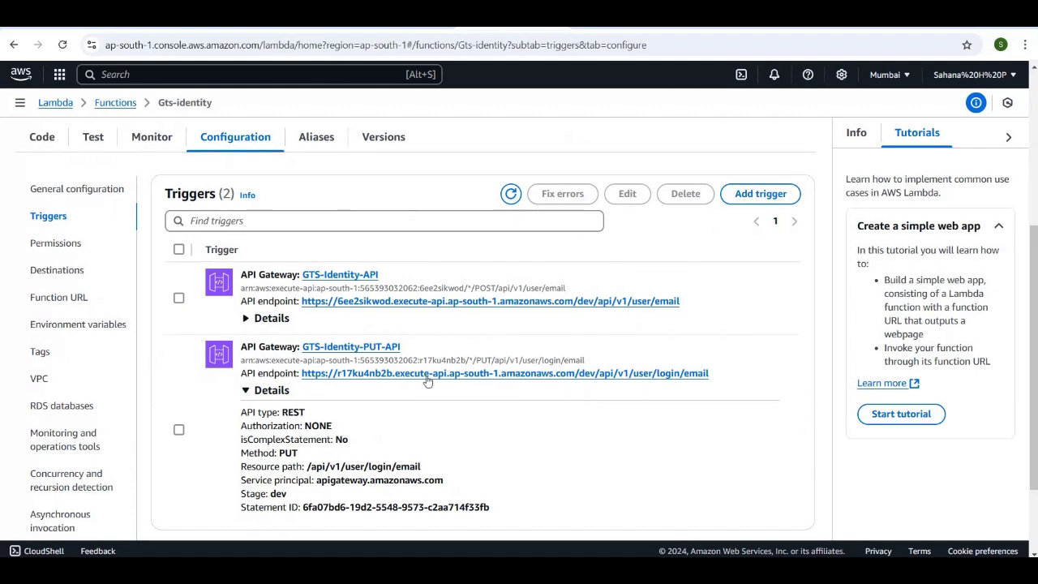
# Copy the GTS-Identity-PUT-API endpoint URL, replace the Login User request's URL with it in Postman, and send the request.
pyautogui.click(305, 375)
pyautogui.moveTo(709, 374); pyautogui.dragTo(301, 374)
pyautogui.hotkey('ctrl', 'c')
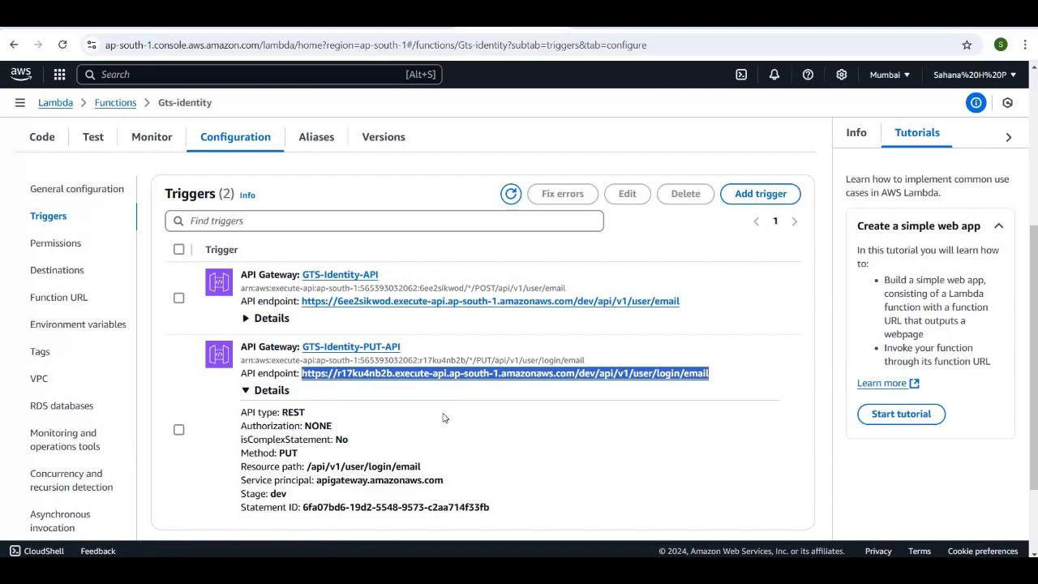
pyautogui.hotkey('alt', 'Tab')
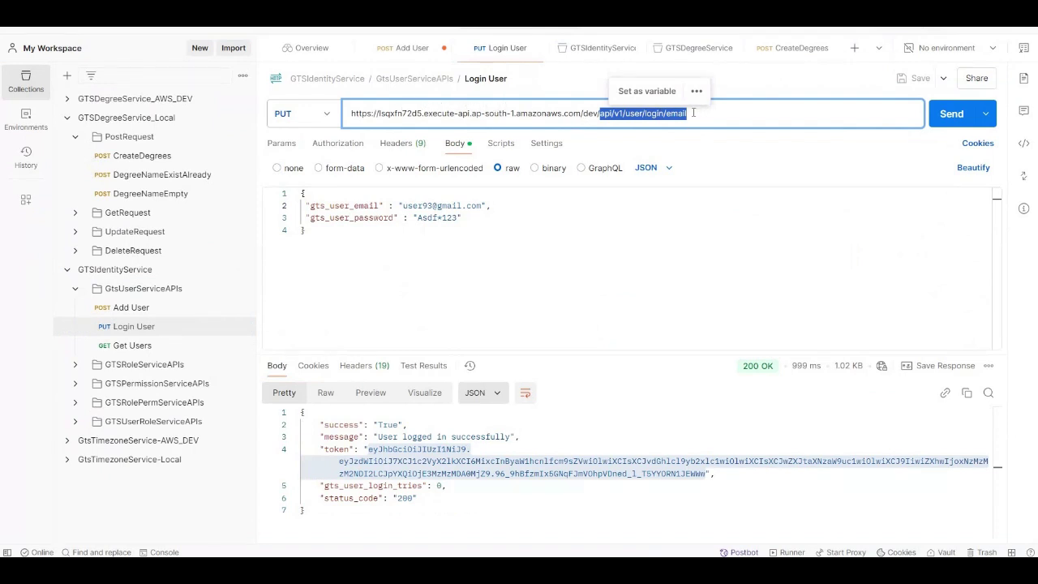
pyautogui.moveTo(693, 112); pyautogui.dragTo(347, 110)
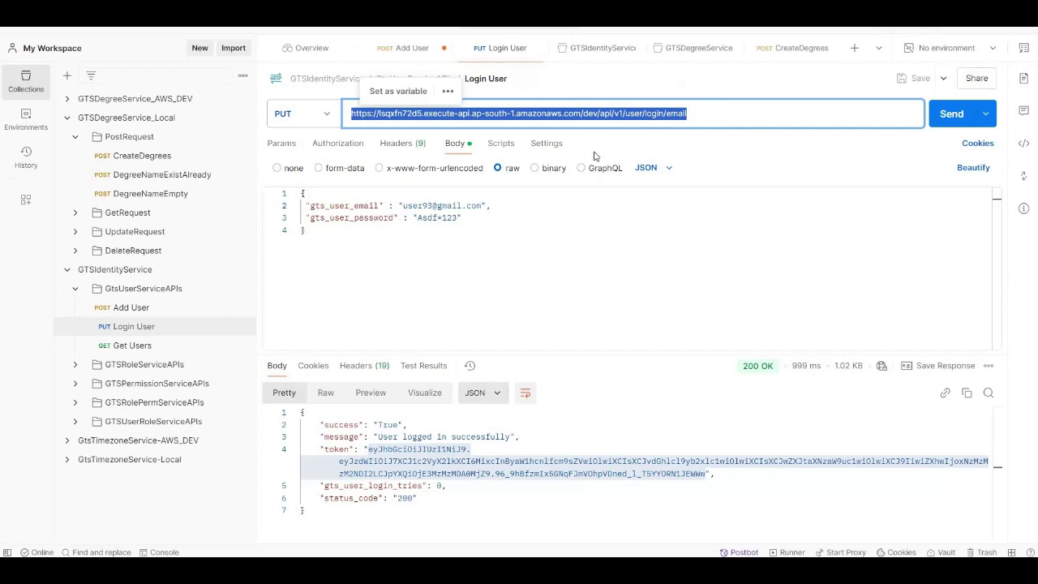
pyautogui.hotkey('ctrl', 'v')
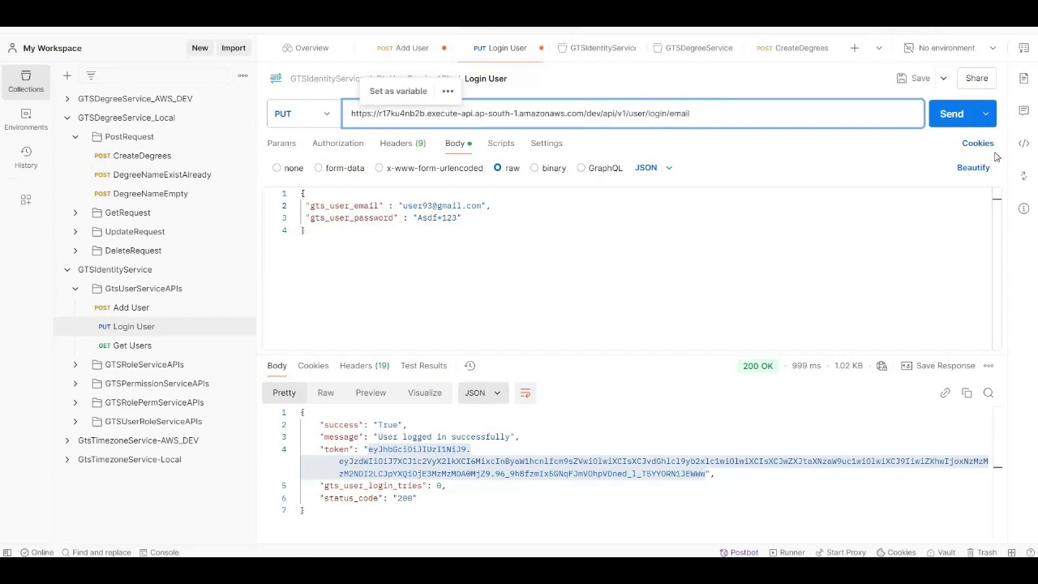
pyautogui.click(957, 122)
pyautogui.click(957, 121)
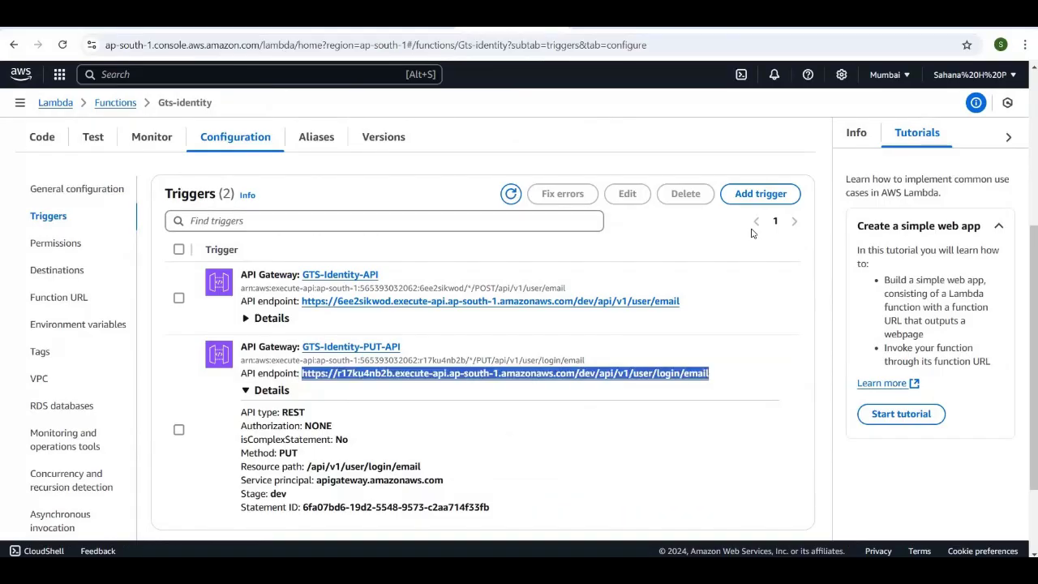
# In Postman, change the digit before the @ sign in the gts_user_email value to 4 and resend the Login User request.
pyautogui.hotkey('alt', 'Tab')
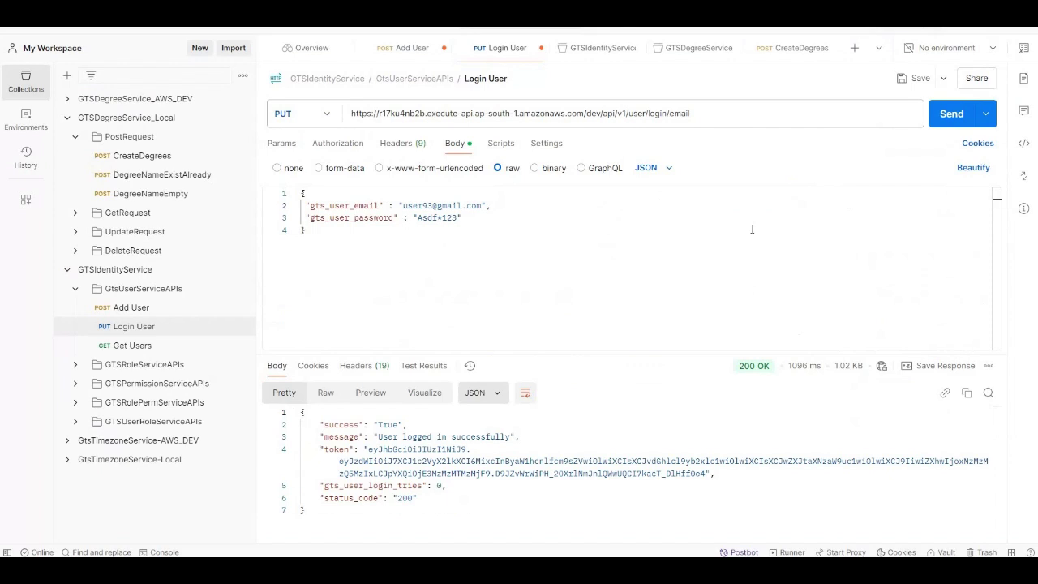
pyautogui.click(433, 206)
pyautogui.press('BackSpace')
pyautogui.write('4')
pyautogui.click(937, 120)
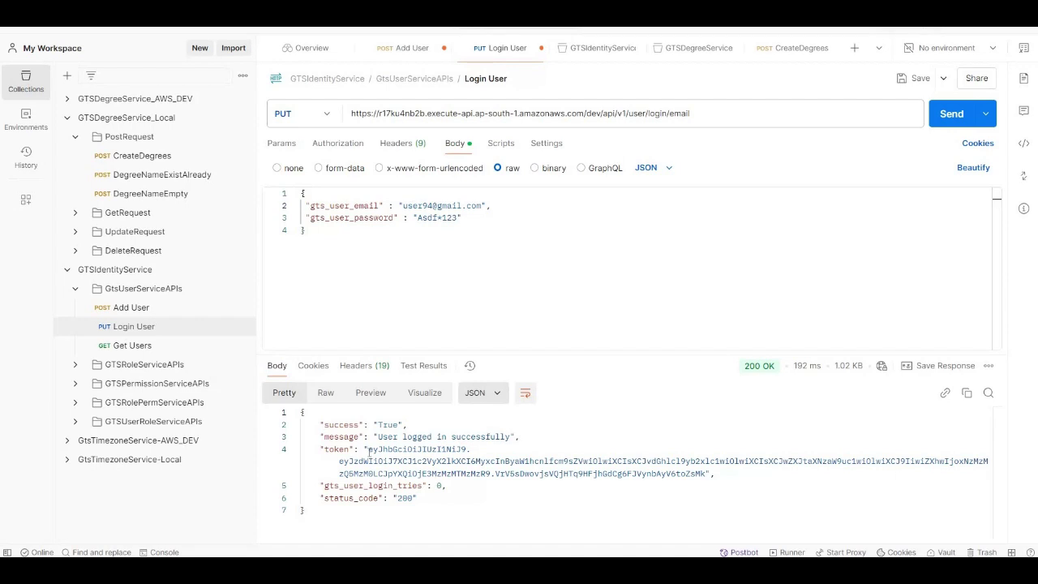
# Copy the token from the login response over the one after Bearer in the GTSIdentityService collection's Auth_Token value and save the collection.
pyautogui.moveTo(369, 451); pyautogui.dragTo(708, 472)
pyautogui.hotkey('ctrl', 'c')
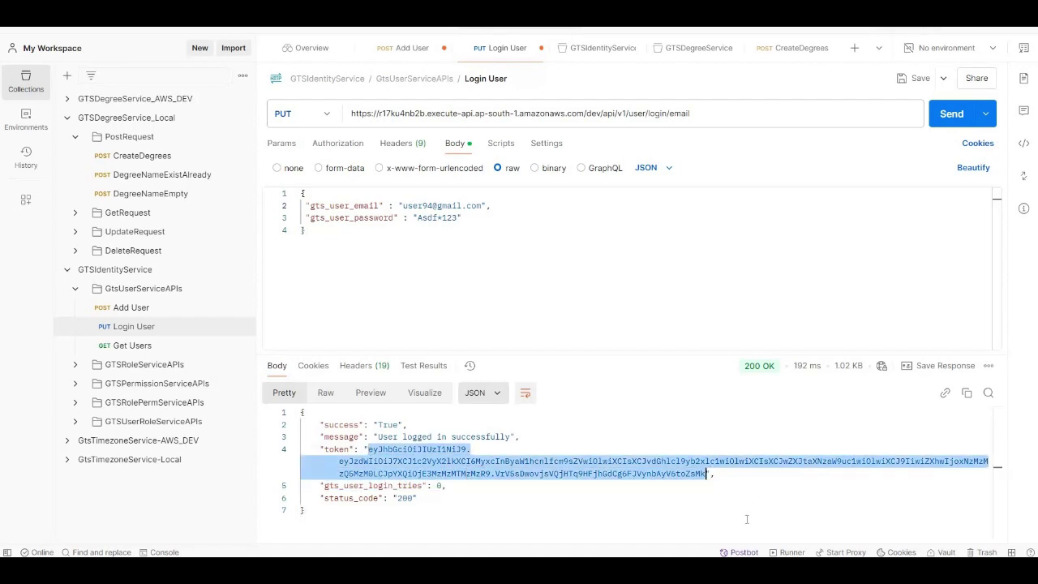
pyautogui.click(118, 271)
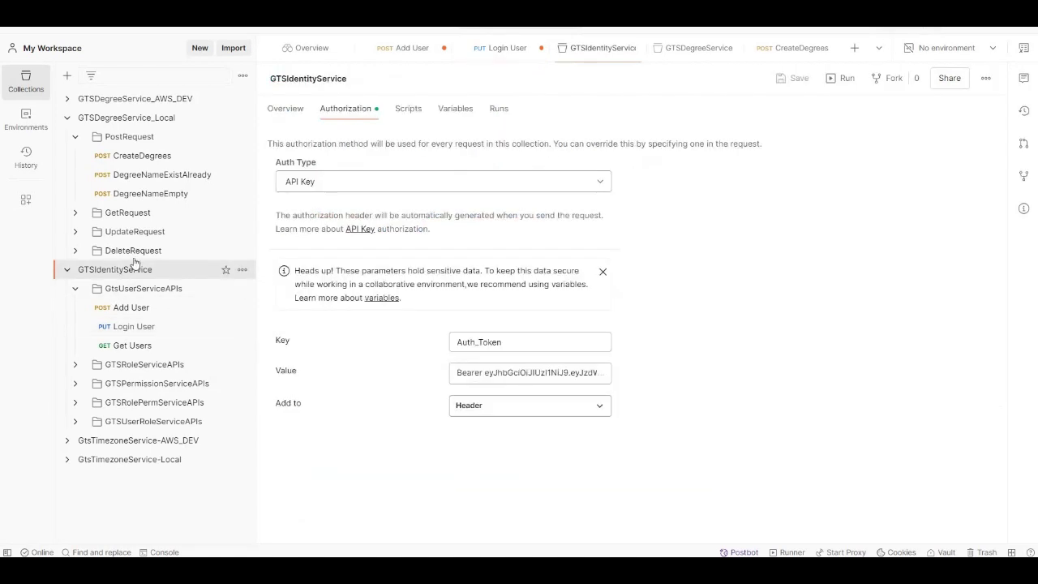
pyautogui.click(485, 373)
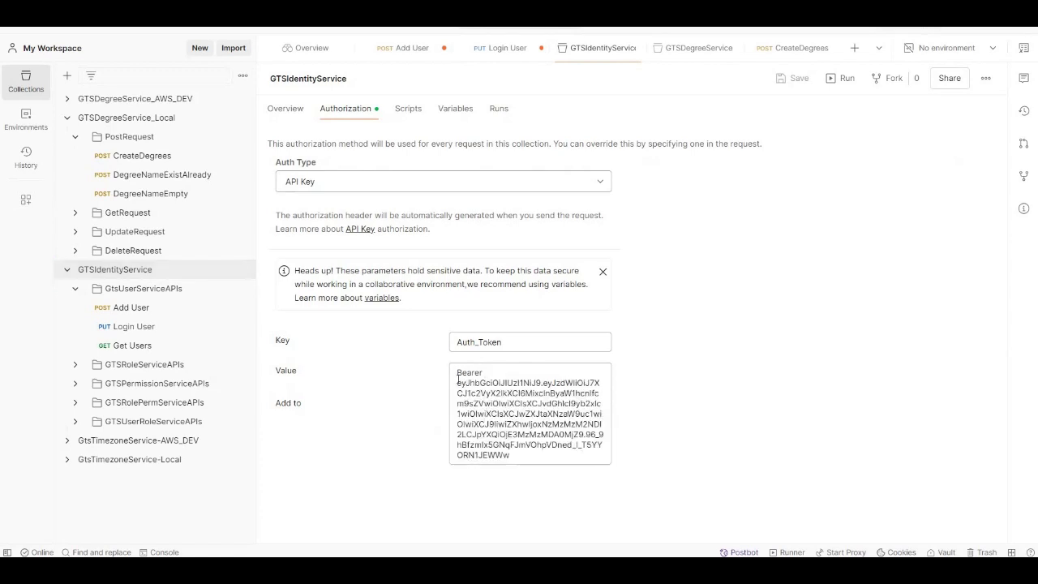
pyautogui.moveTo(458, 379); pyautogui.dragTo(552, 457)
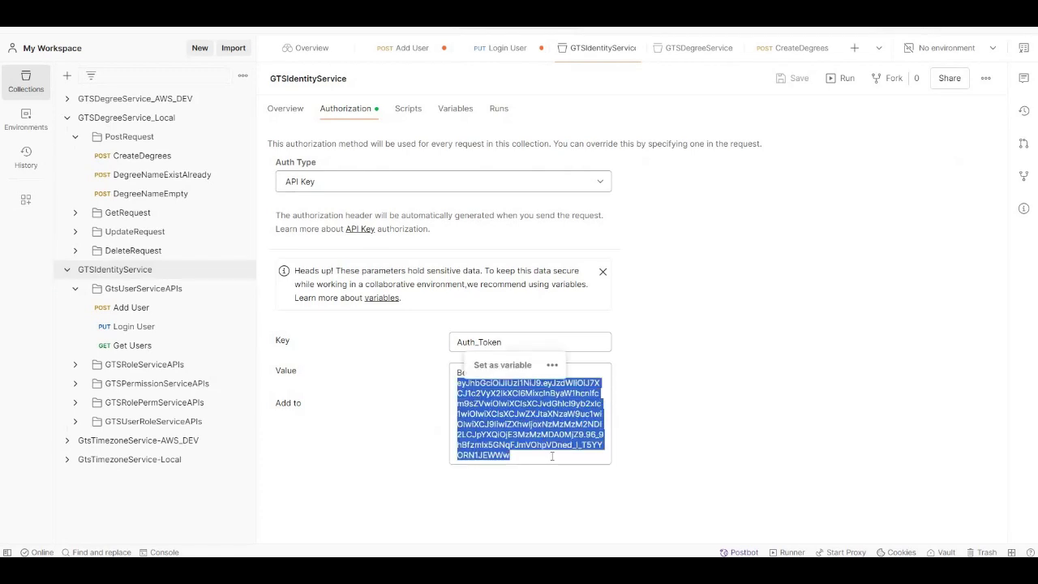
pyautogui.hotkey('ctrl', 'v')
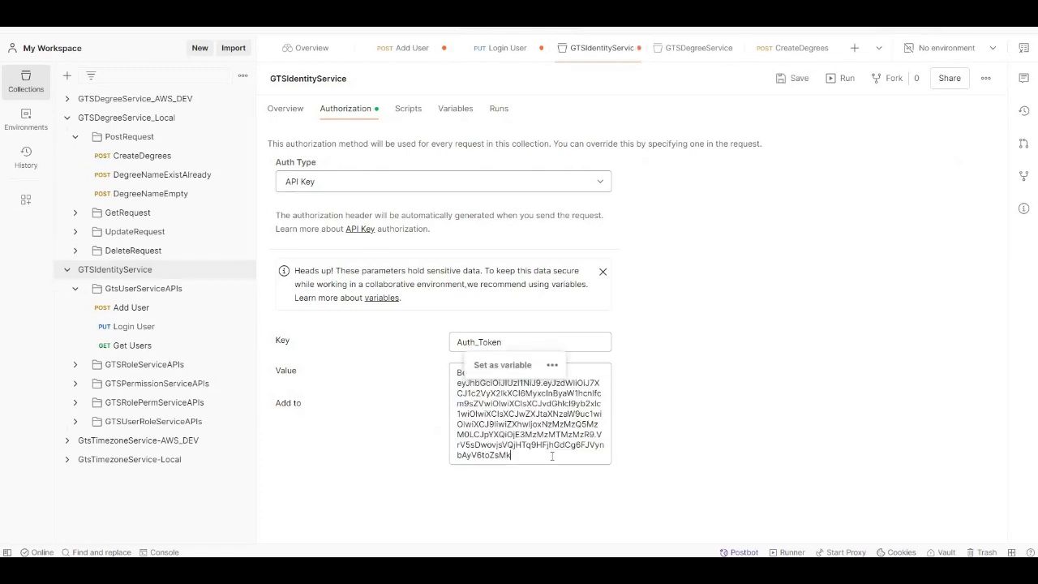
pyautogui.click(794, 80)
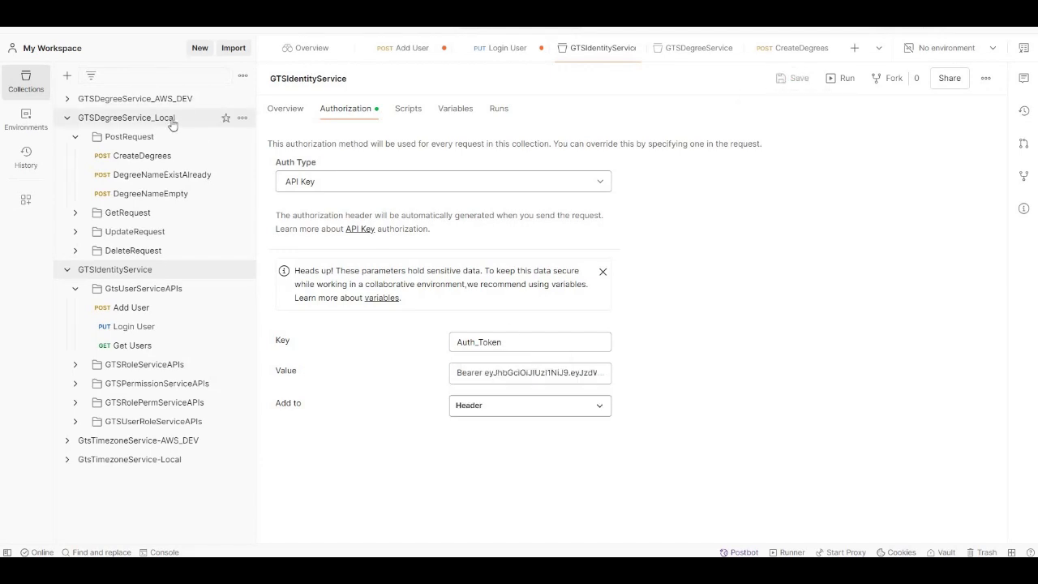
# Paste the copied login token over the one after Bearer in the GTSDegreeService_Local collection's Auth_Token value and save the collection.
pyautogui.click(138, 120)
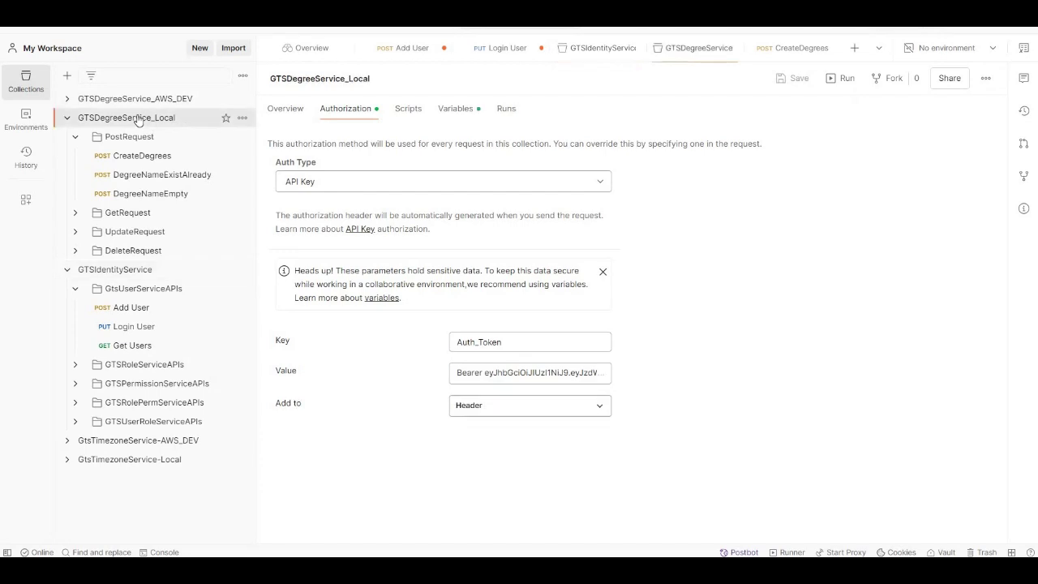
pyautogui.click(482, 371)
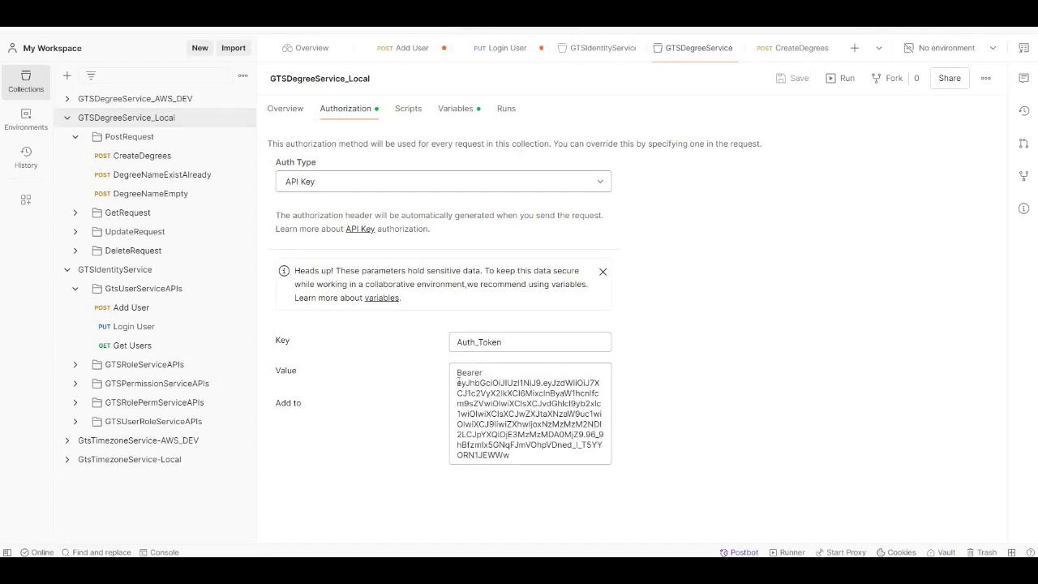
pyautogui.moveTo(458, 382); pyautogui.dragTo(546, 477)
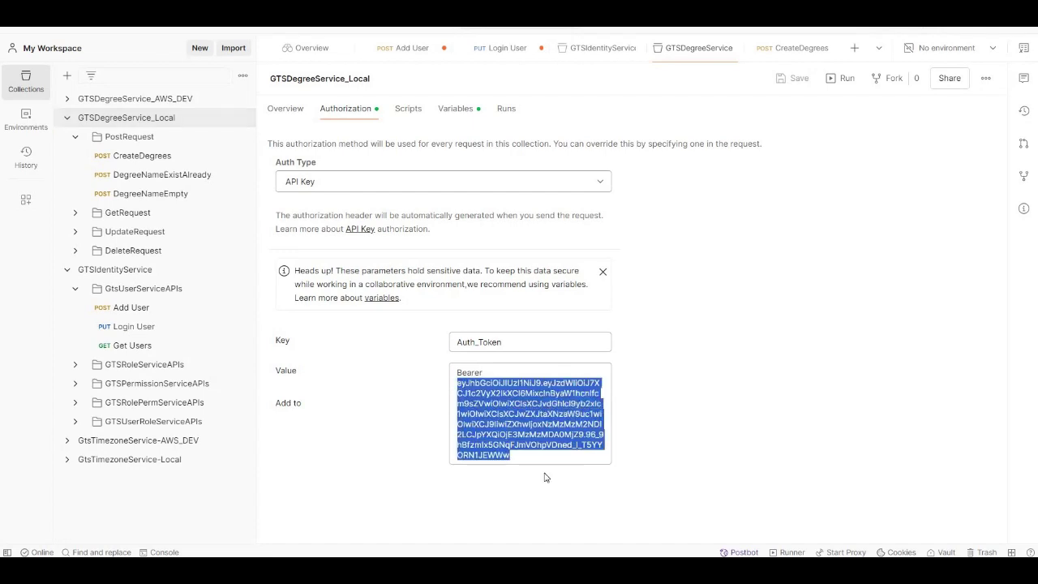
pyautogui.hotkey('ctrl', 'v')
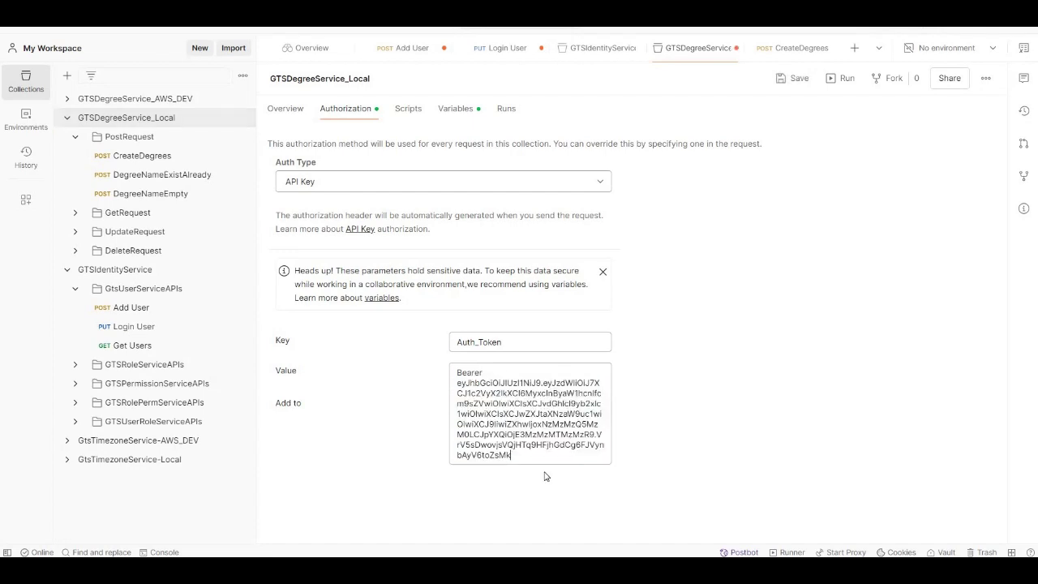
pyautogui.click(781, 79)
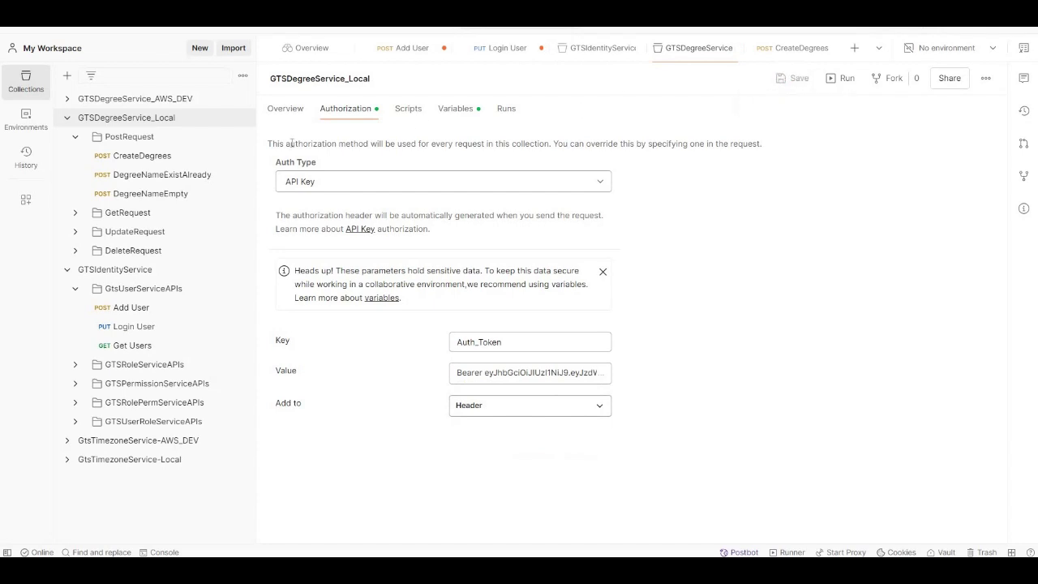
# Open the CreateDegrees request in Postman, and open the GTS-Degree function in the AWS Lambda console.
pyautogui.click(132, 157)
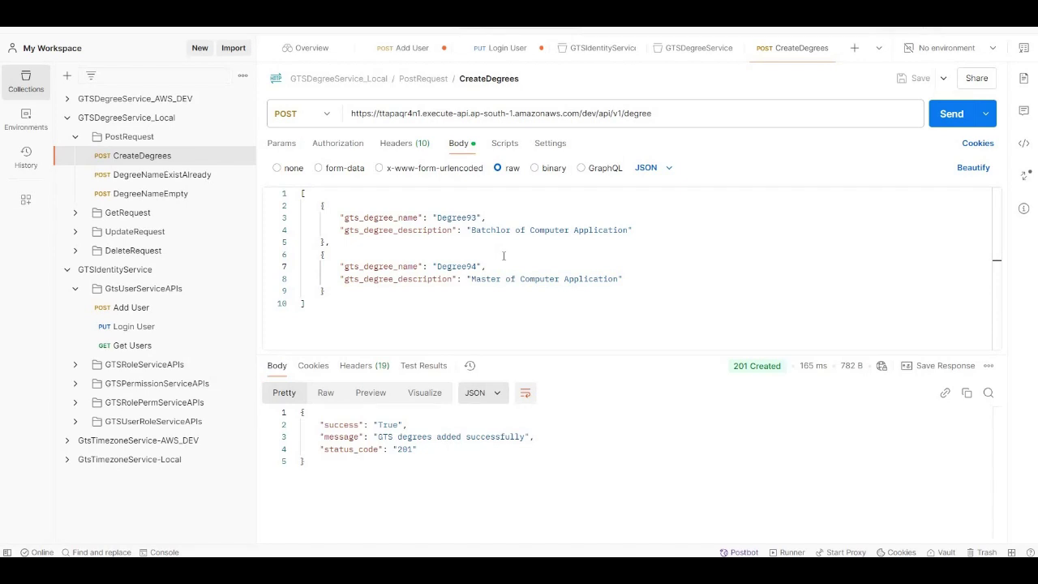
pyautogui.hotkey('alt', 'Tab')
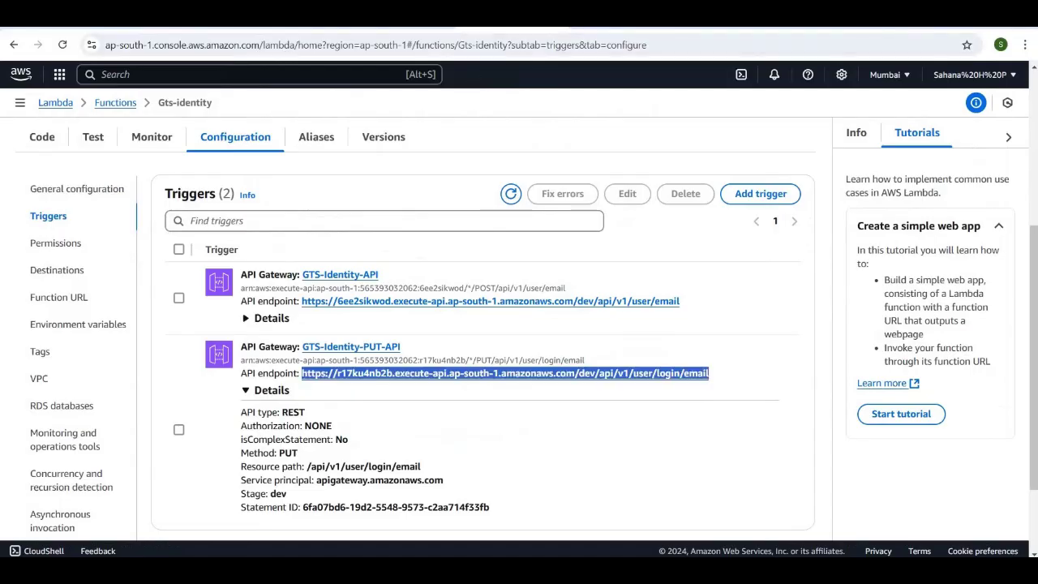
pyautogui.scroll(4, 413, 166)
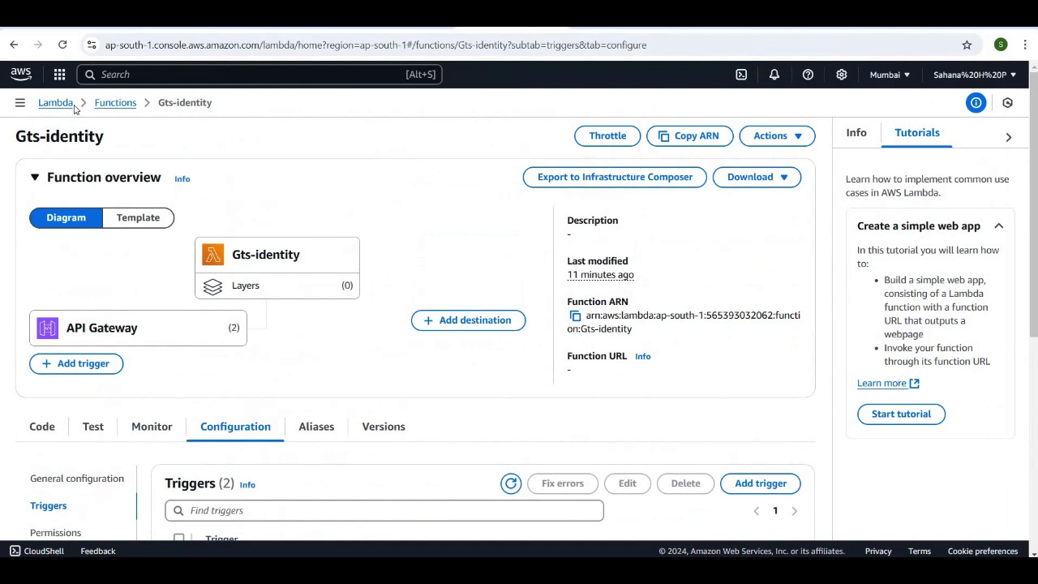
pyautogui.click(120, 104)
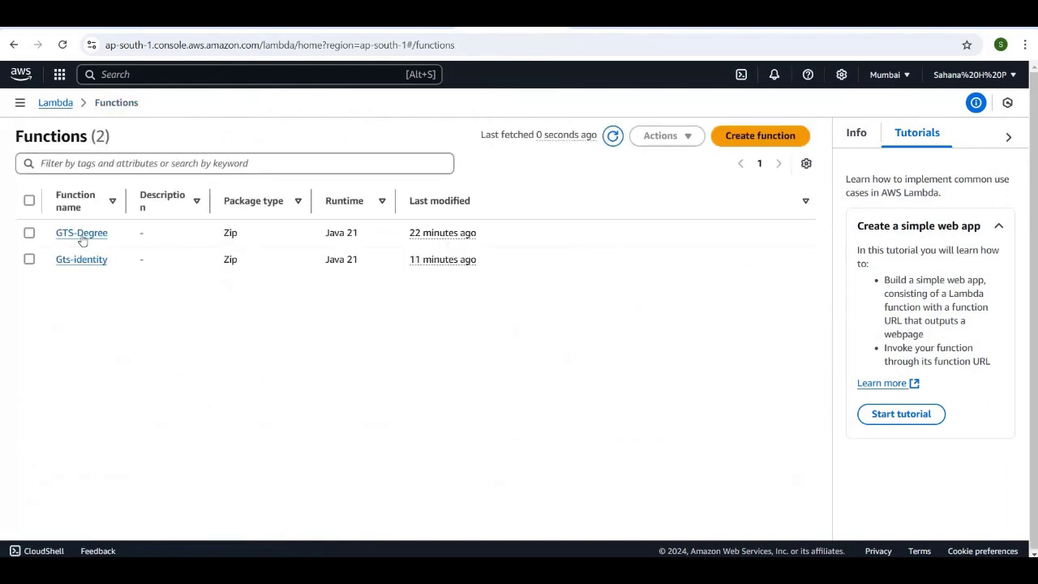
pyautogui.click(82, 237)
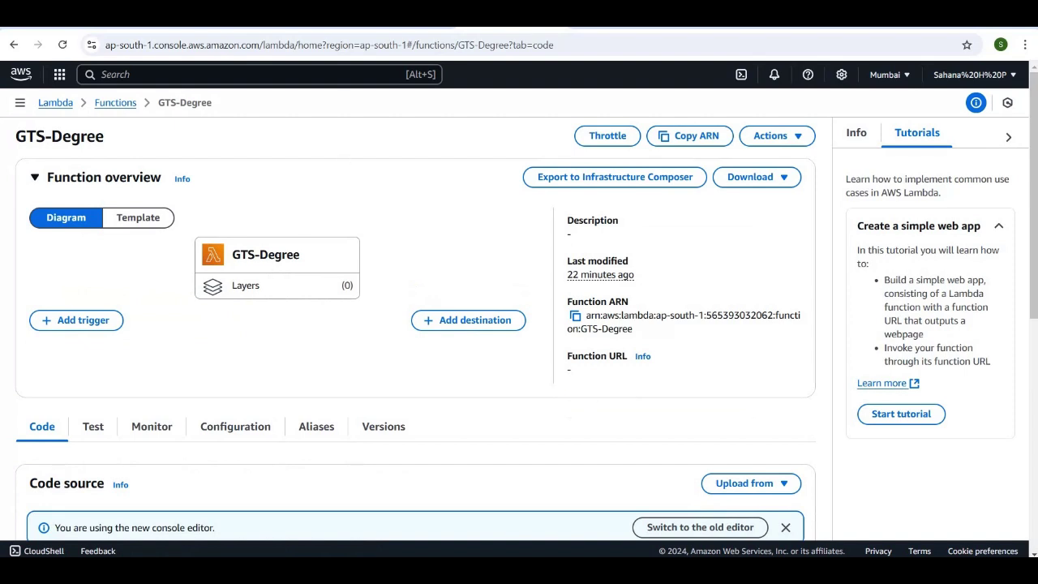
# In API Gateway, create a new Regional REST API named GTS-Degree-API.
pyautogui.click(608, 16)
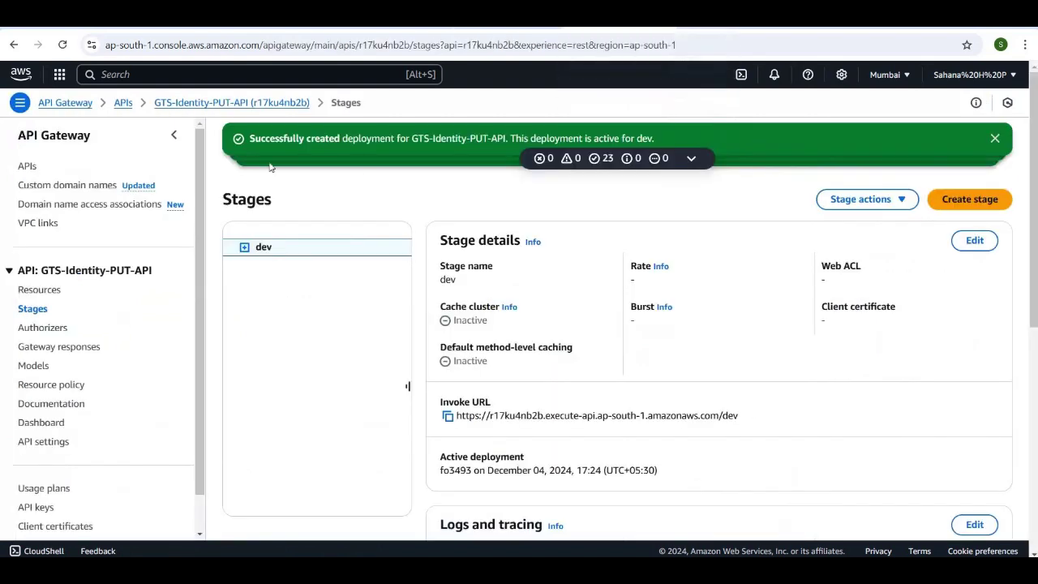
pyautogui.click(123, 103)
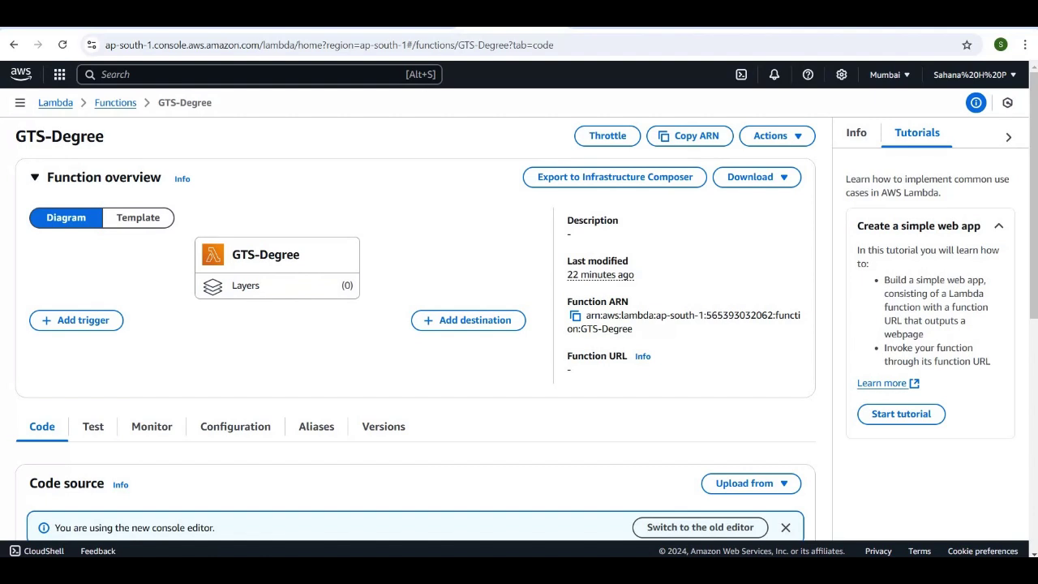
pyautogui.click(617, 16)
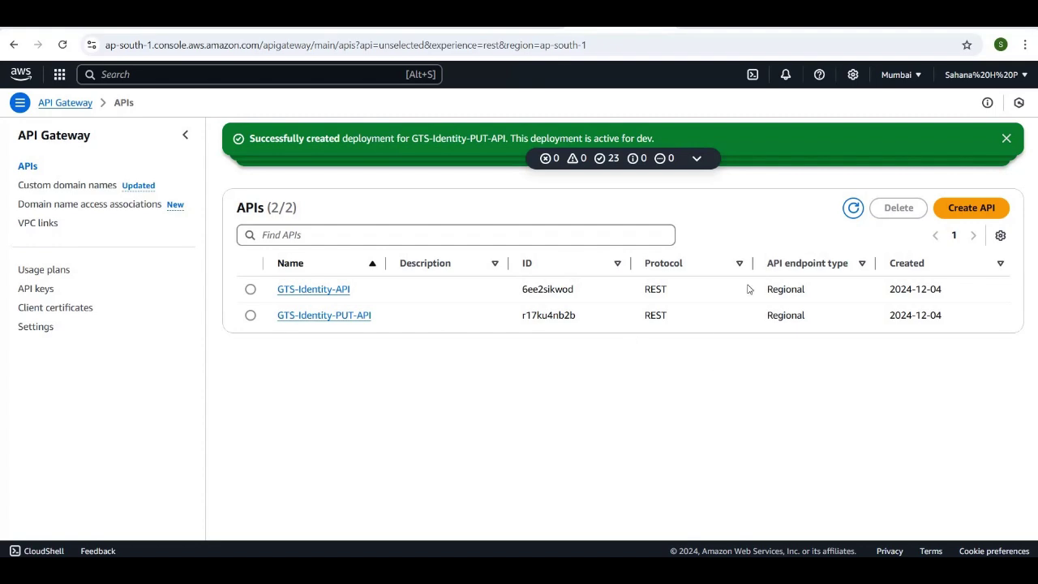
pyautogui.click(972, 208)
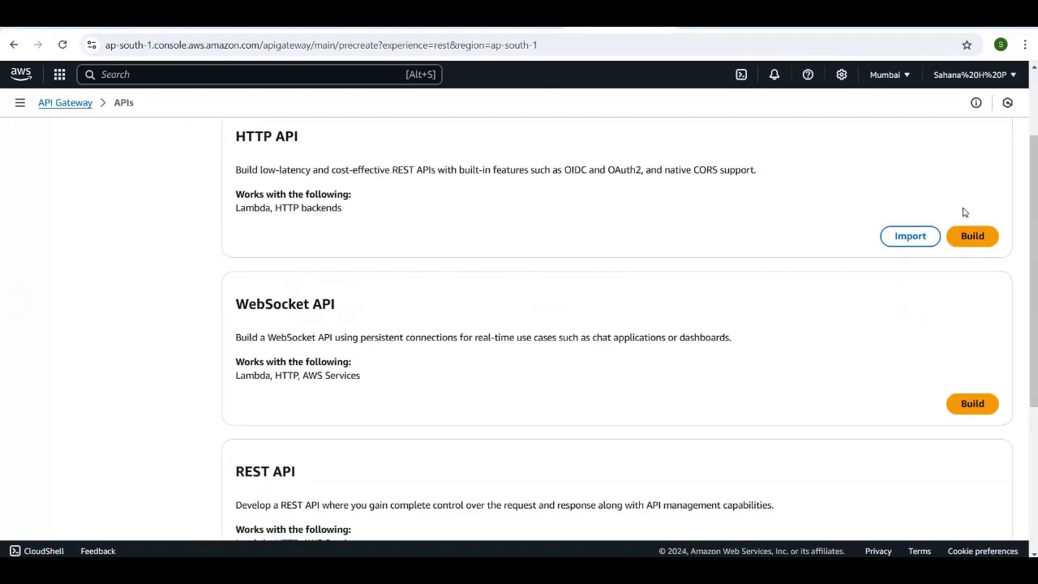
pyautogui.scroll(-3, 964, 212)
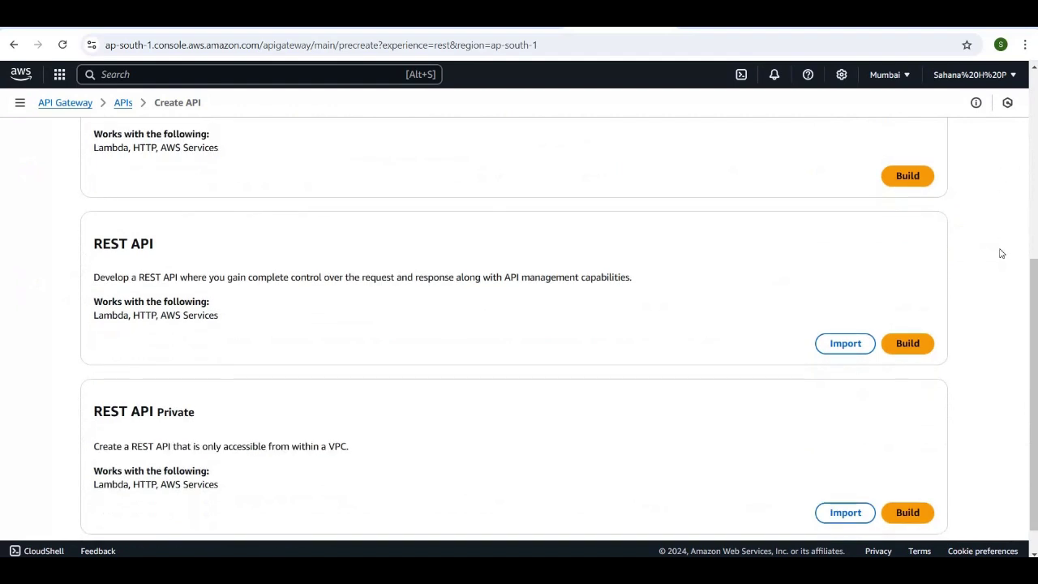
pyautogui.click(924, 352)
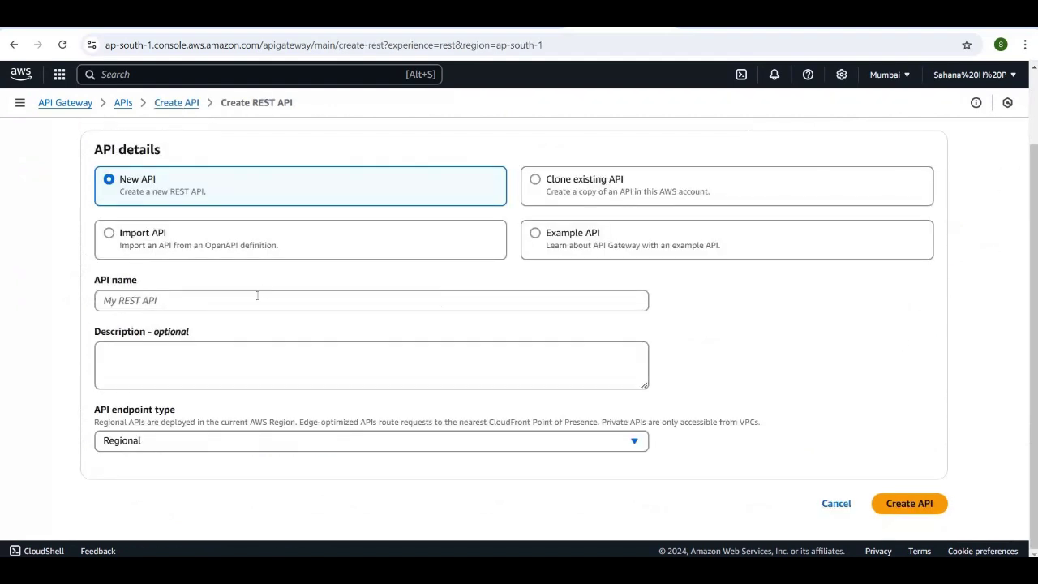
pyautogui.click(252, 303)
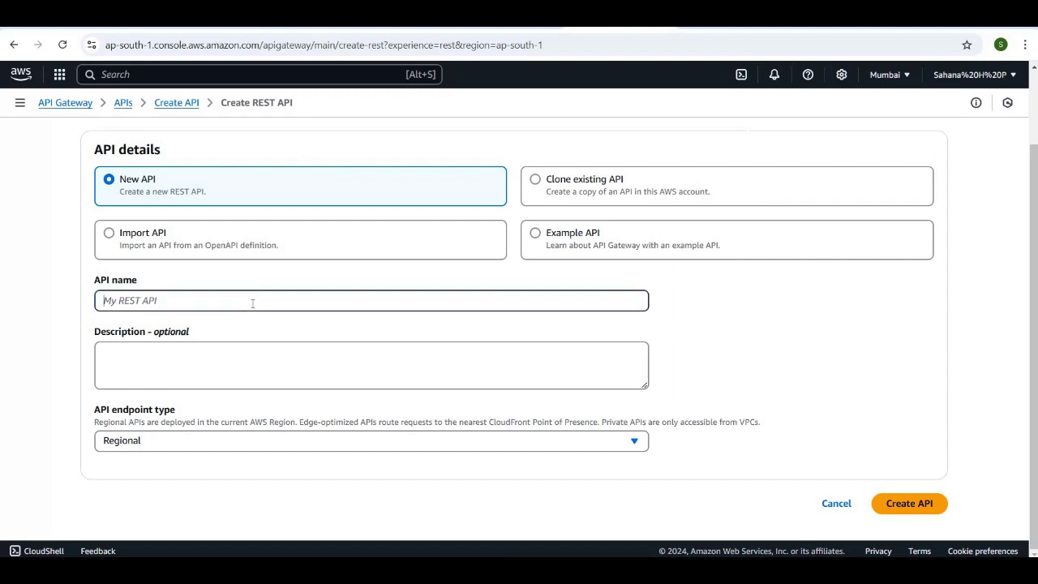
pyautogui.write('GTSDe')
pyautogui.press('BackSpace')
pyautogui.write('-Degree-API')
pyautogui.click(922, 506)
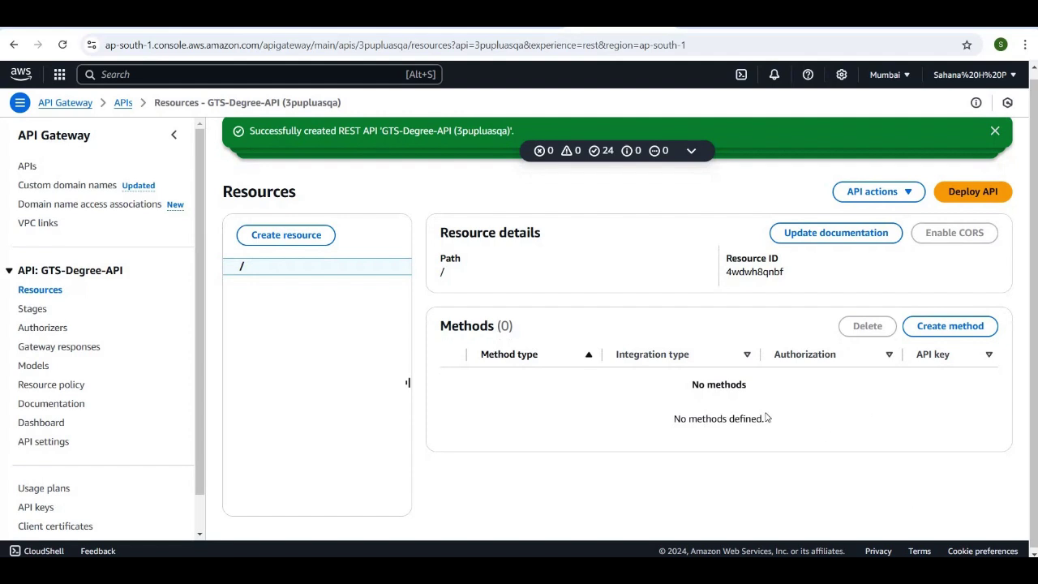
# Create a resource named api under the root path of GTS-Degree-API with CORS enabled.
pyautogui.click(305, 242)
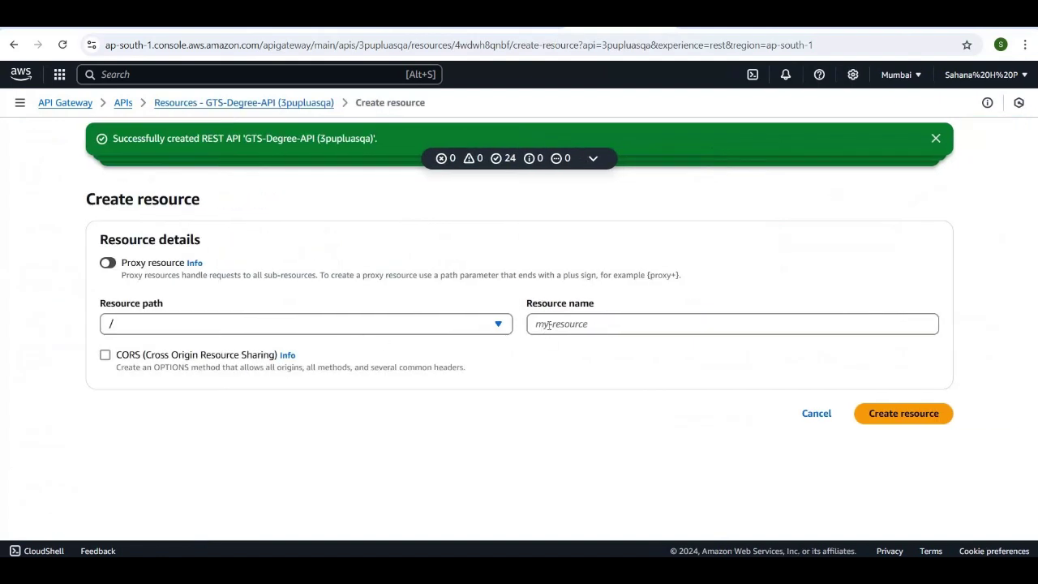
pyautogui.click(549, 325)
pyautogui.write('api')
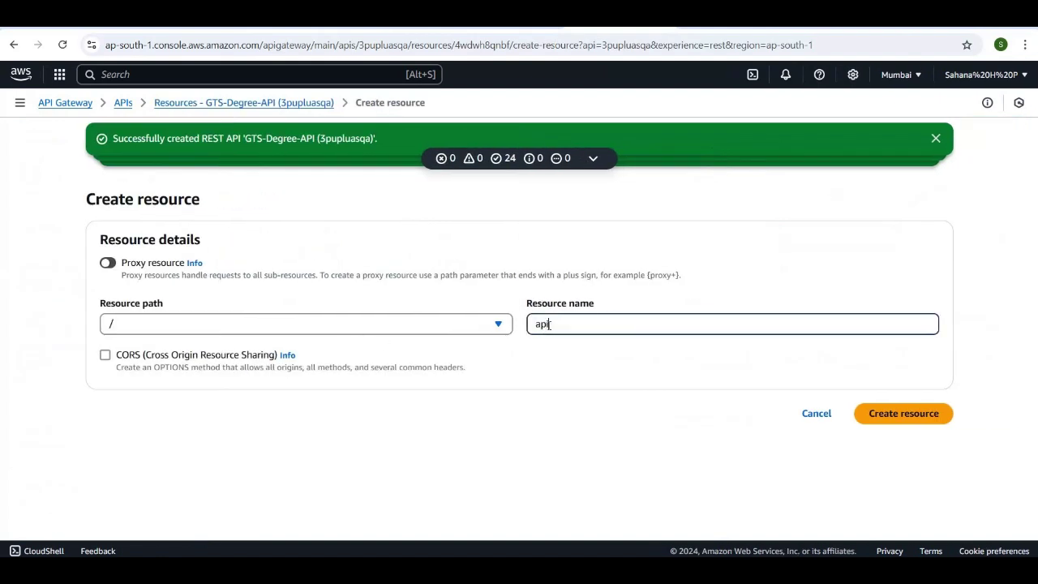
pyautogui.click(105, 355)
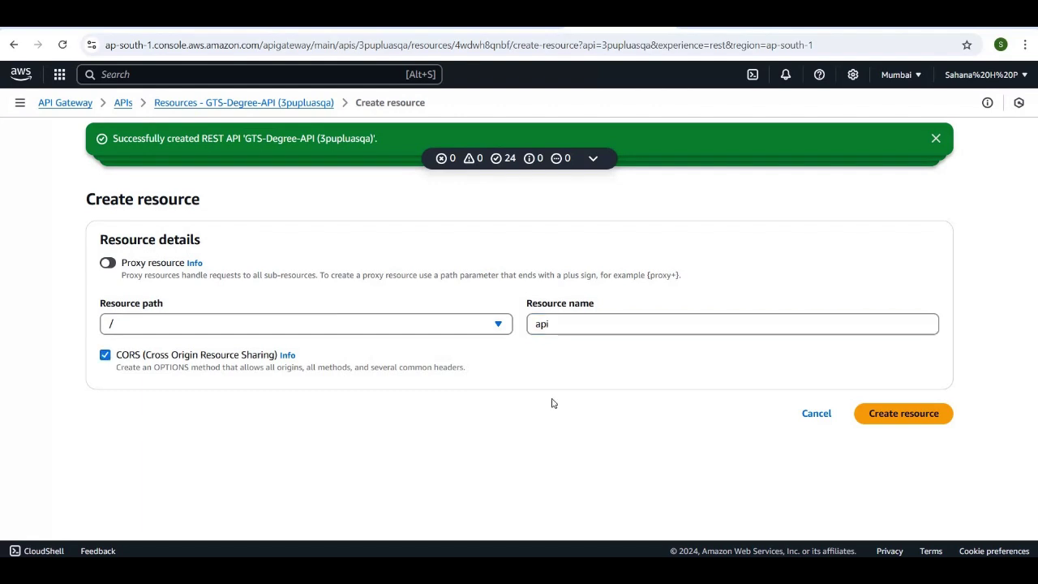
pyautogui.click(872, 420)
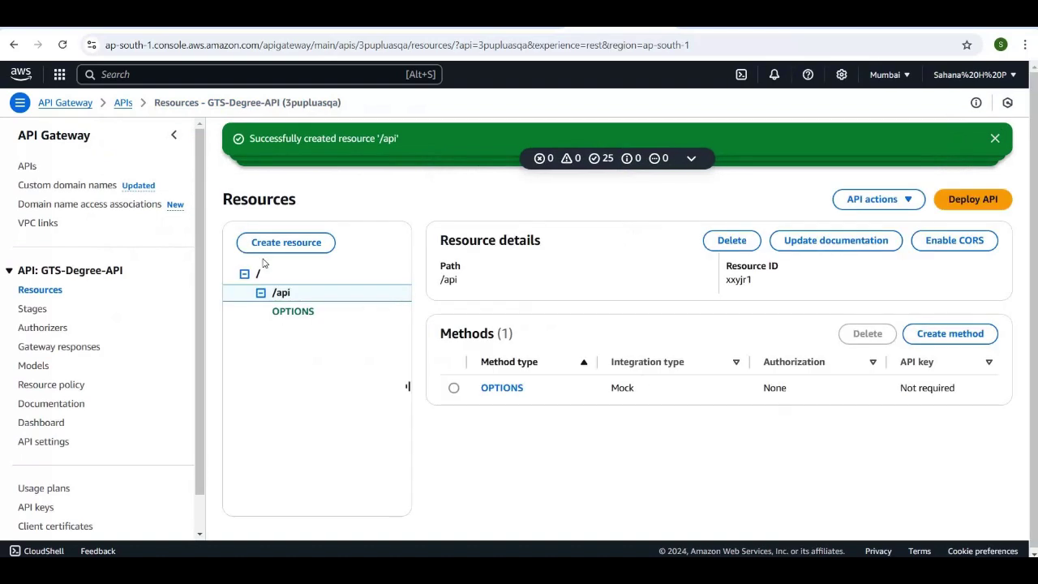
# Create a resource named v1 under /api/ with CORS enabled.
pyautogui.click(272, 247)
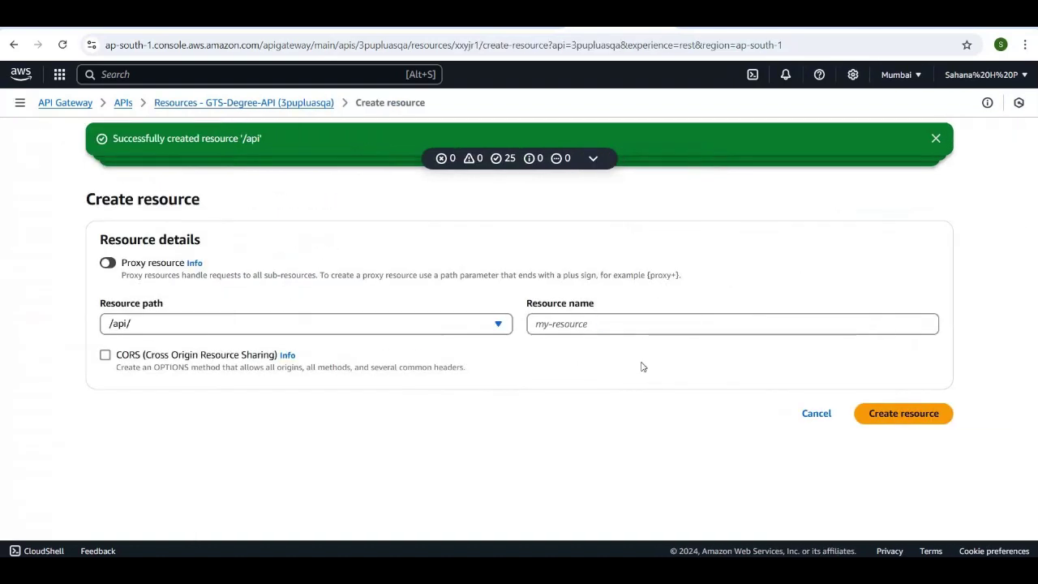
pyautogui.click(594, 325)
pyautogui.write('v1')
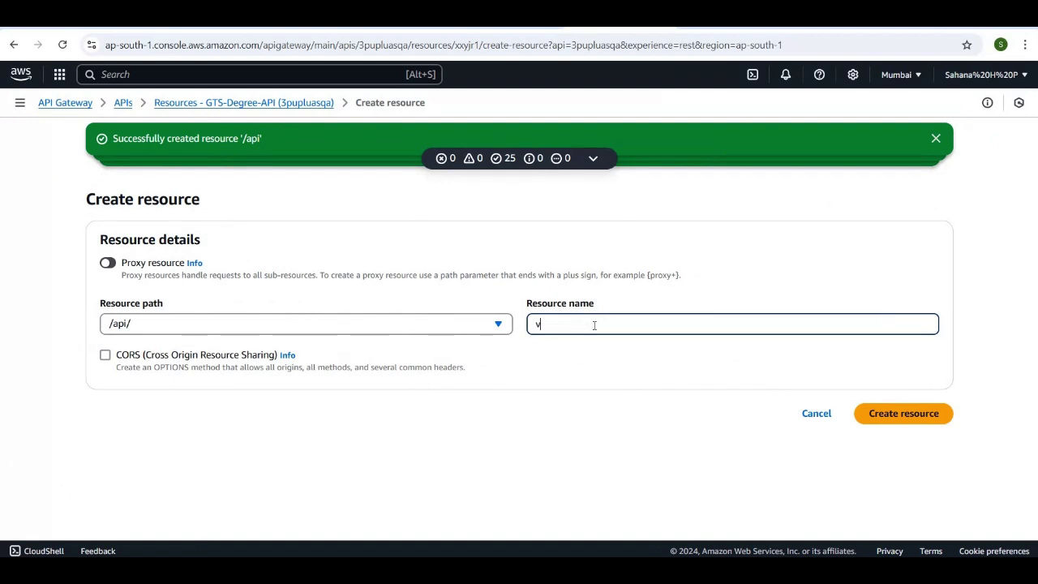
pyautogui.click(104, 355)
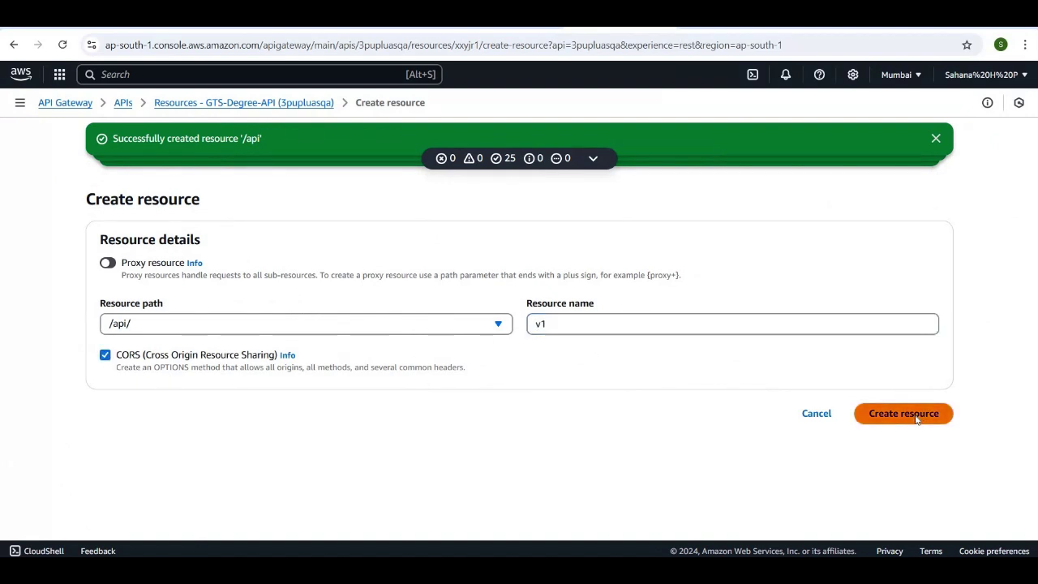
pyautogui.click(925, 420)
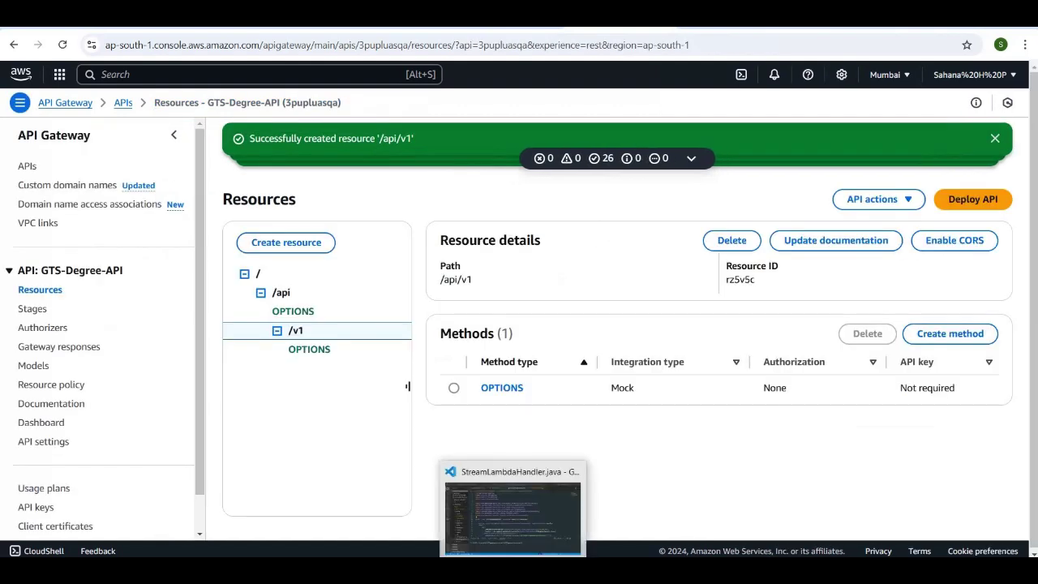
# Check the request mapping in DegreeController.java in VS Code, and create a CORS-enabled resource named degree under /api/v1/ in API Gateway.
pyautogui.click(513, 519)
pyautogui.scroll(-3, 568, 243)
pyautogui.scroll(-2, 568, 243)
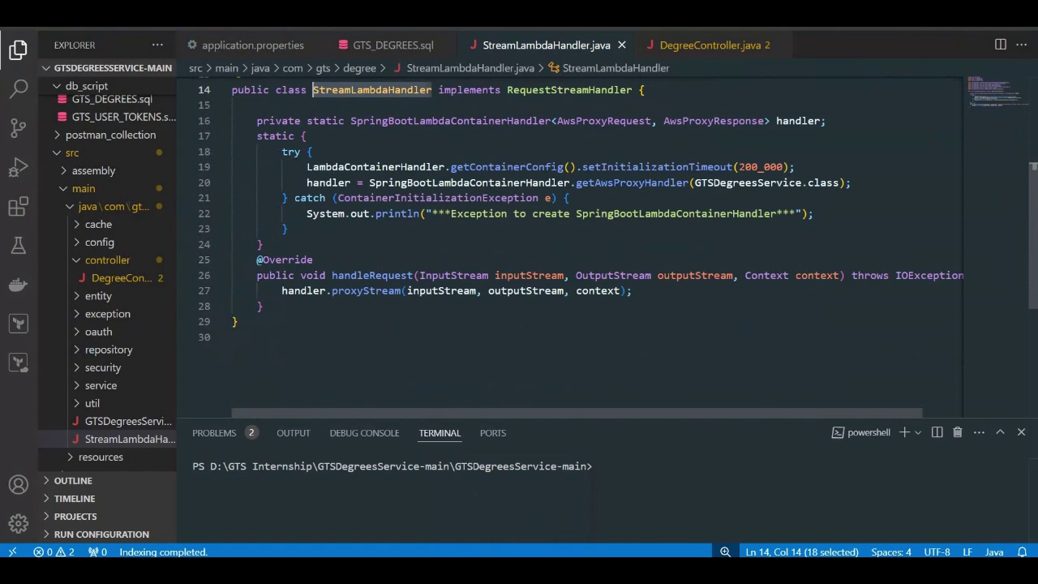
pyautogui.click(117, 279)
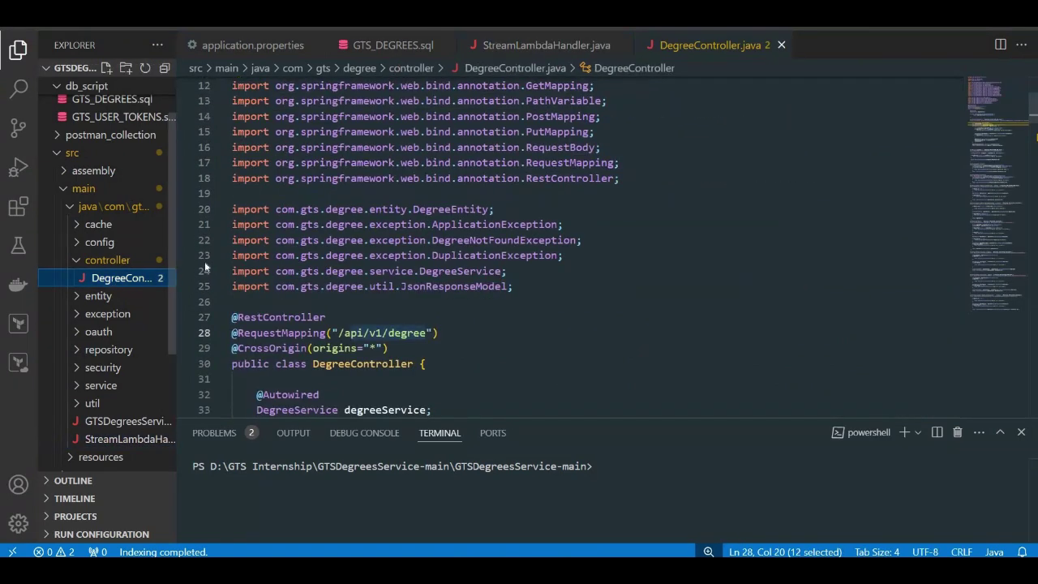
pyautogui.scroll(-1, 568, 243)
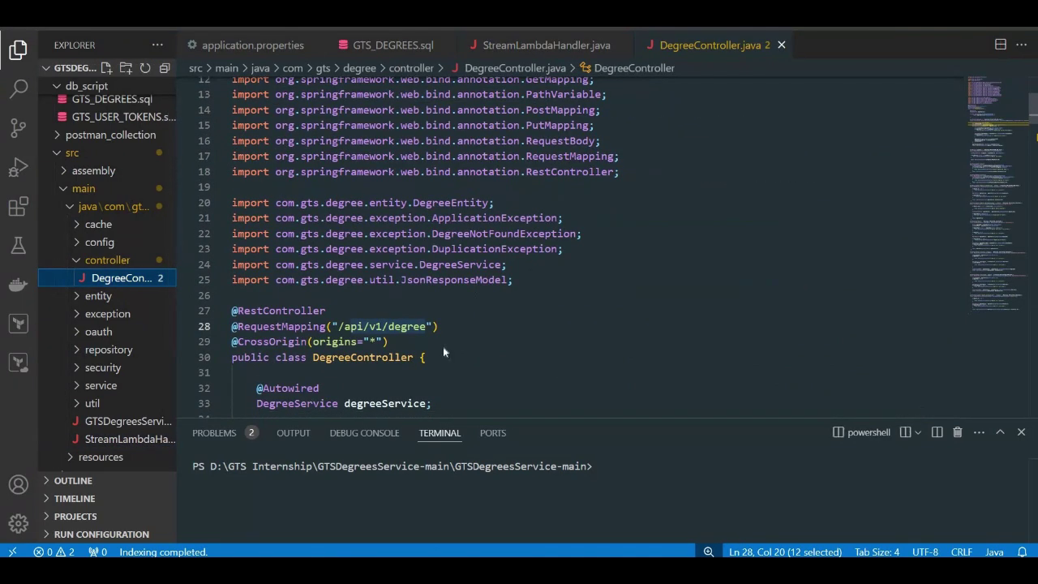
pyautogui.hotkey('alt', 'Tab')
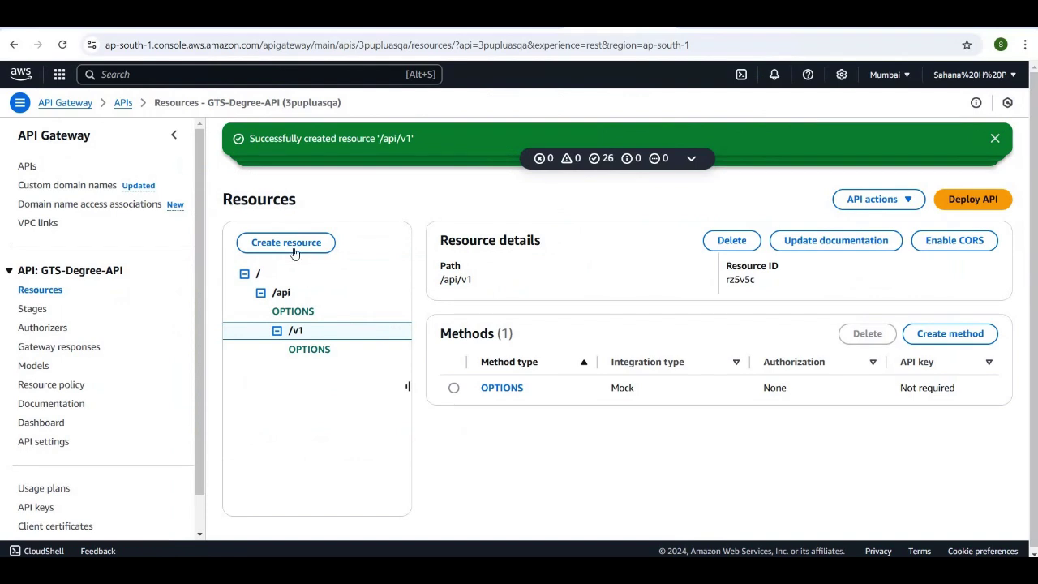
pyautogui.click(295, 251)
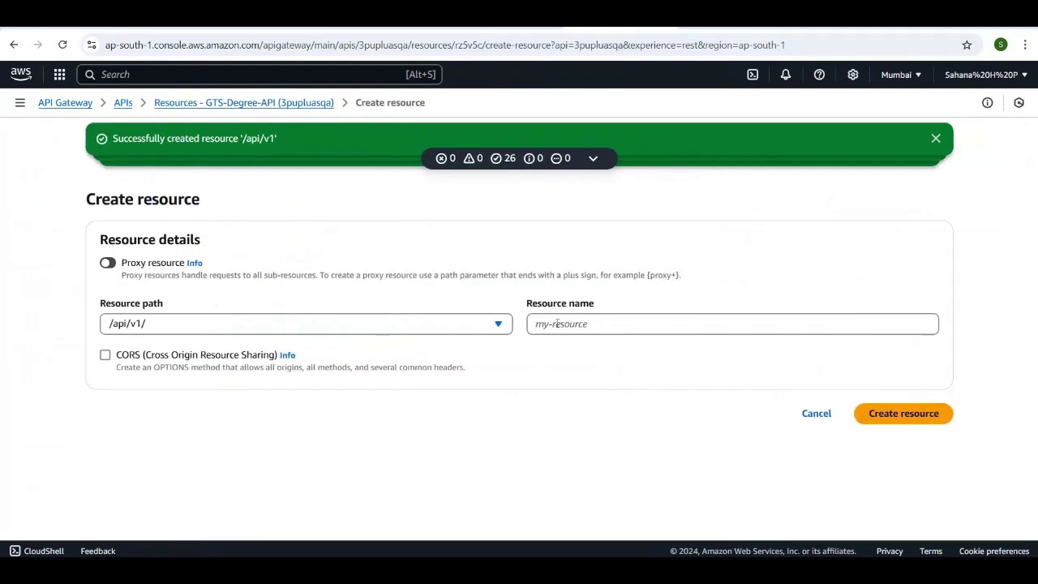
pyautogui.click(557, 324)
pyautogui.write('degree')
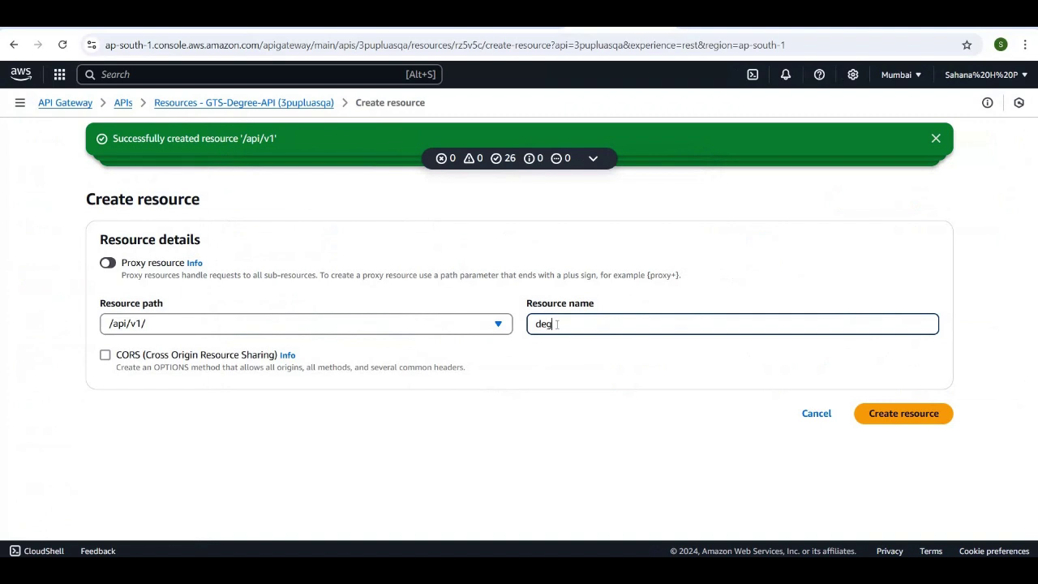
pyautogui.click(104, 354)
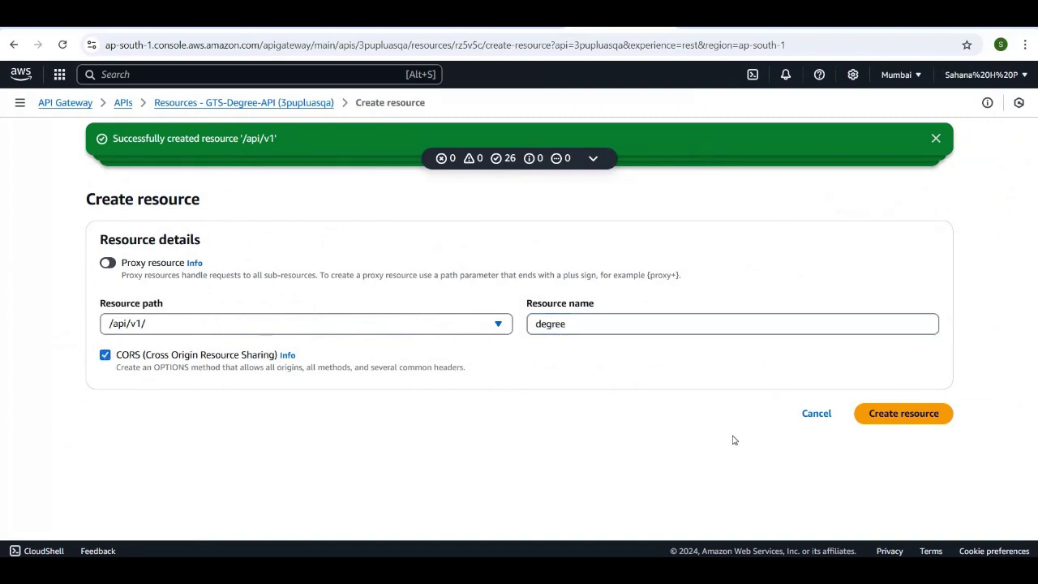
pyautogui.click(887, 418)
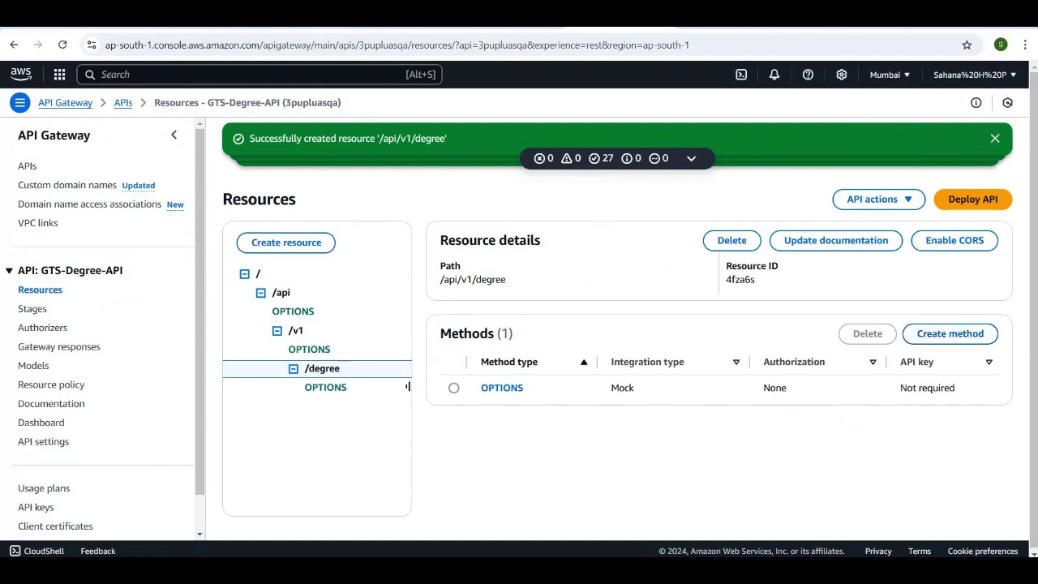
# Check the CreateDegrees request in Postman, and create a POST method on /api/v1/degree in API Gateway with Lambda proxy integration to the GTS-Degree function.
pyautogui.click(570, 519)
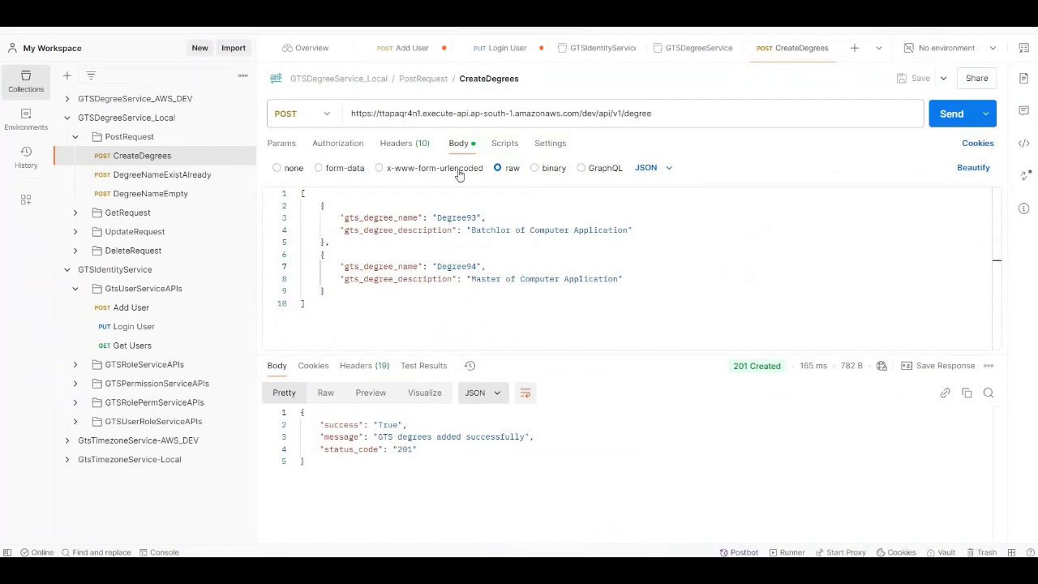
pyautogui.hotkey('alt', 'Tab')
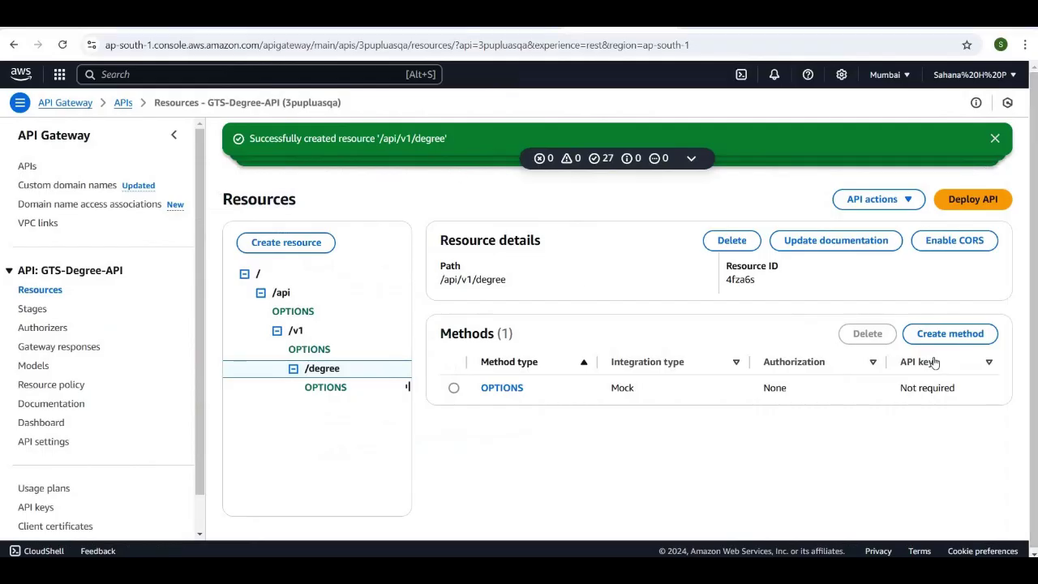
pyautogui.click(916, 337)
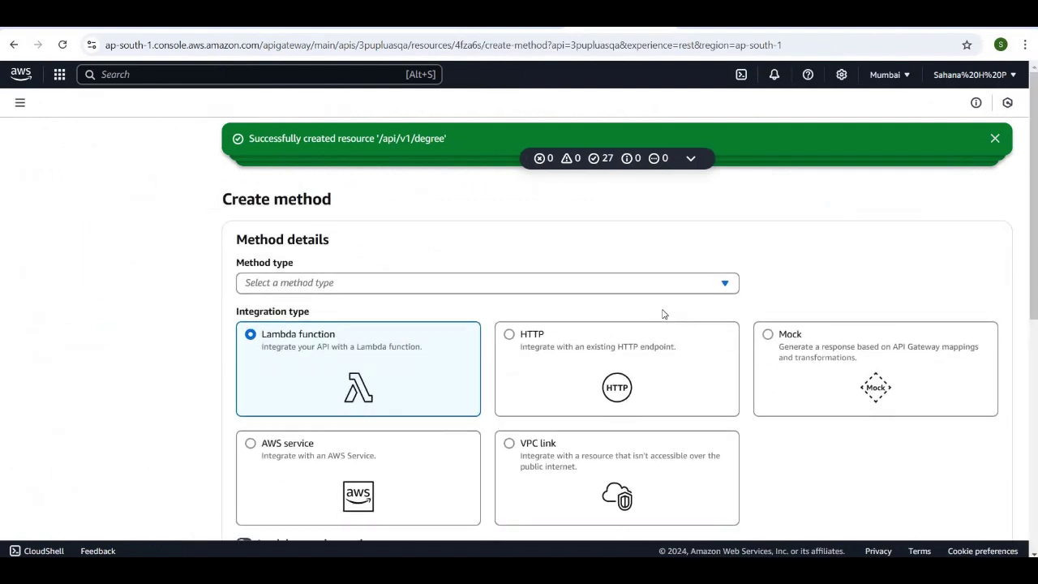
pyautogui.click(542, 285)
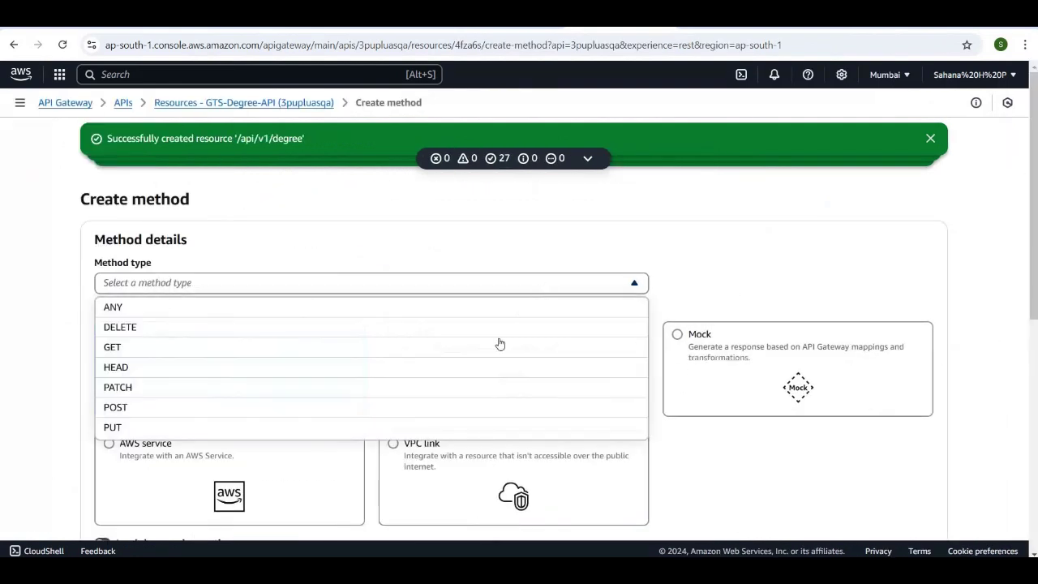
pyautogui.click(502, 408)
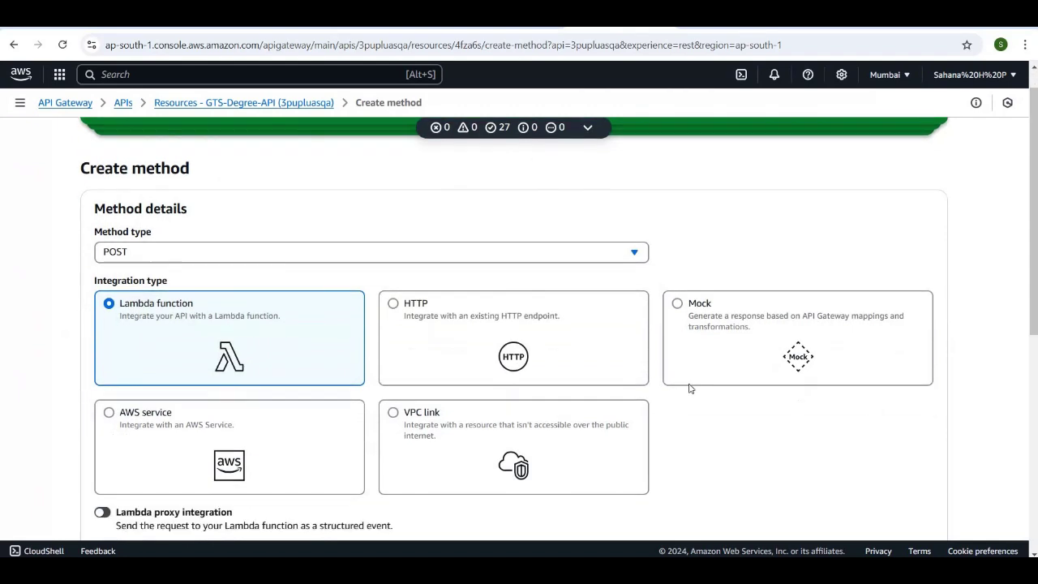
pyautogui.scroll(-4, 691, 386)
pyautogui.scroll(-1, 690, 386)
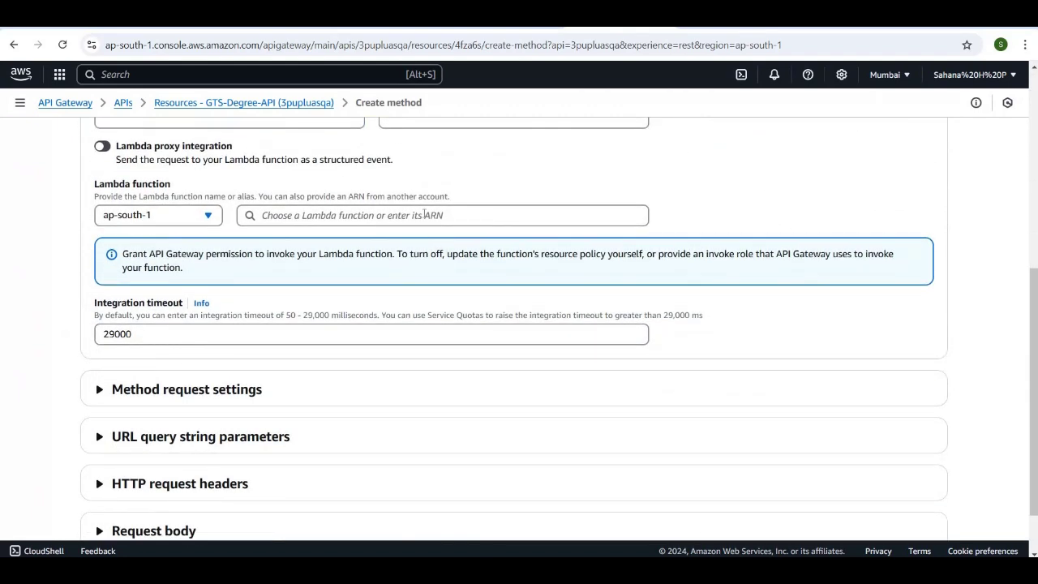
pyautogui.click(424, 214)
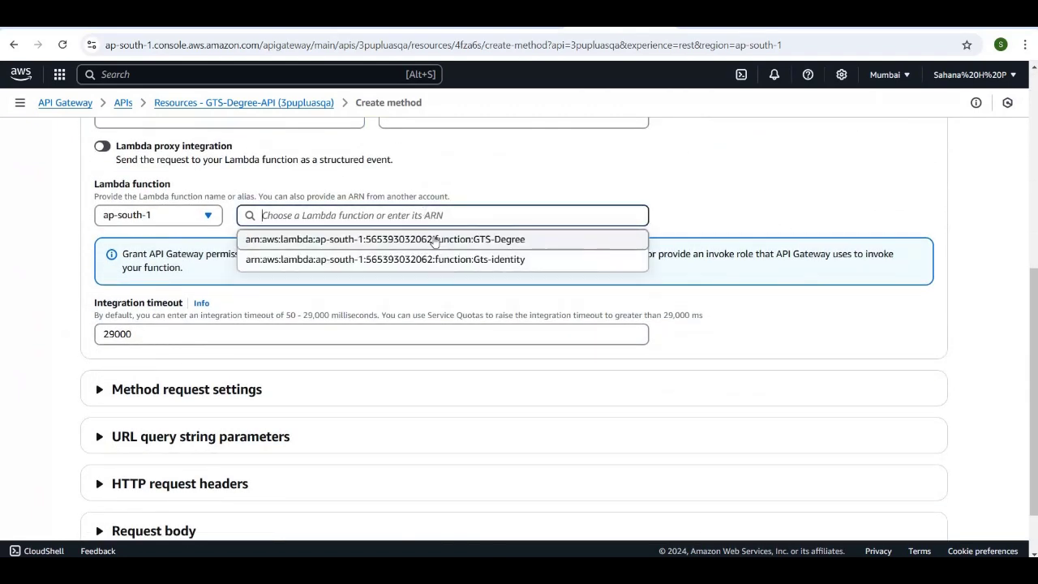
pyautogui.click(434, 240)
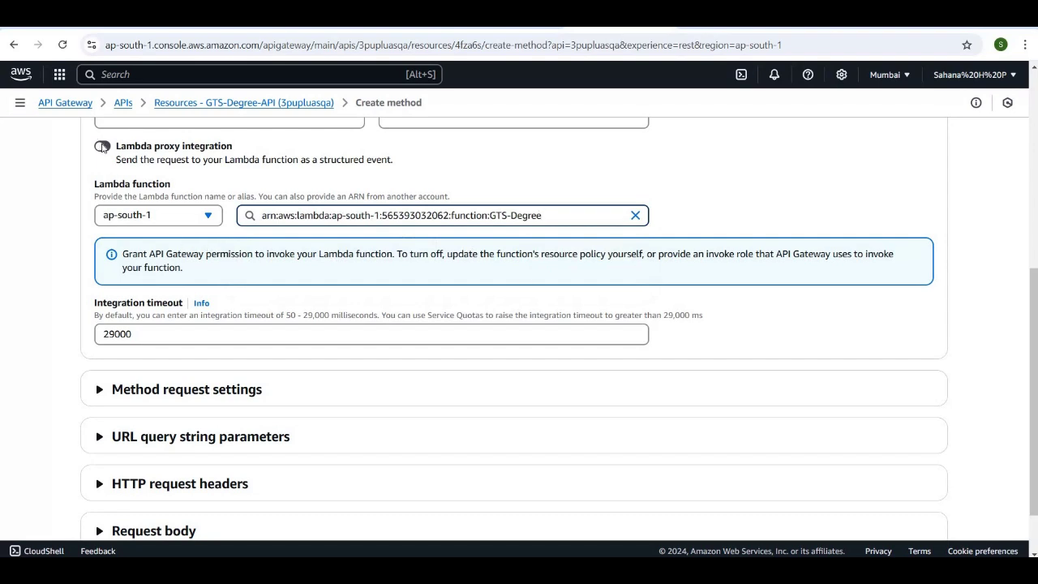
pyautogui.click(103, 147)
pyautogui.scroll(-2, 435, 289)
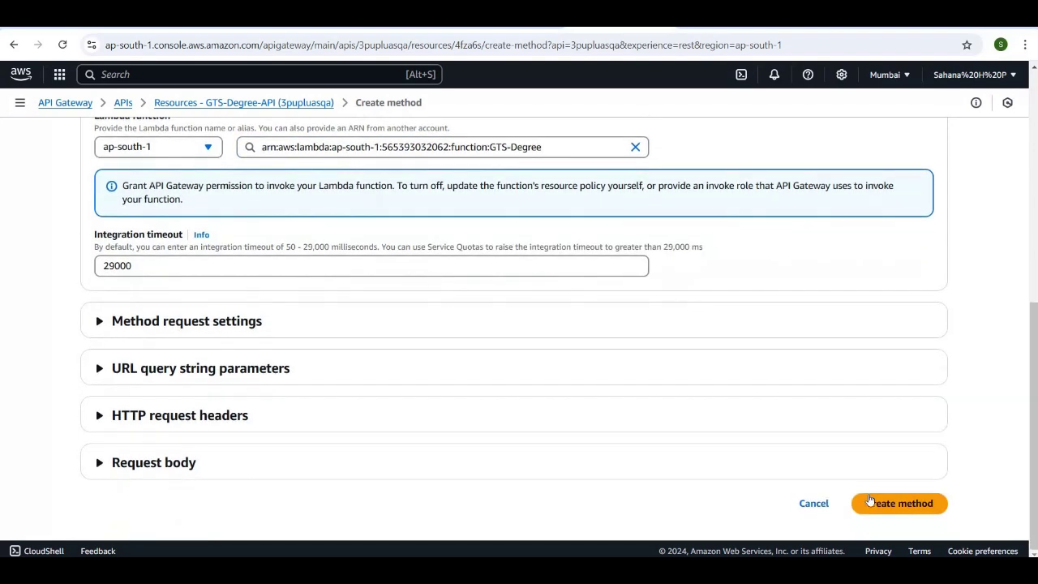
pyautogui.click(897, 504)
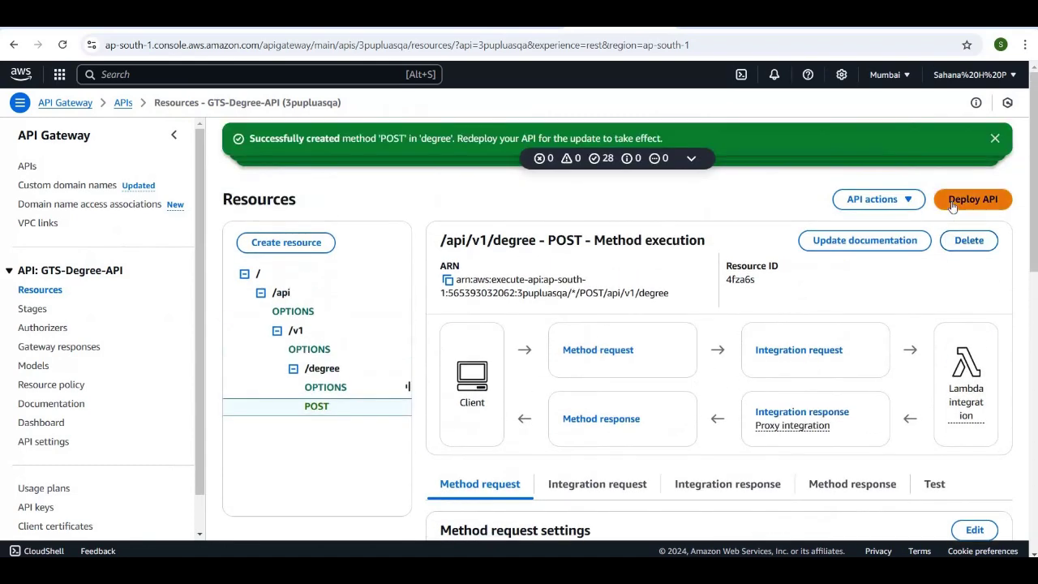
# Deploy GTS-Degree-API to a new stage named dev.
pyautogui.click(953, 204)
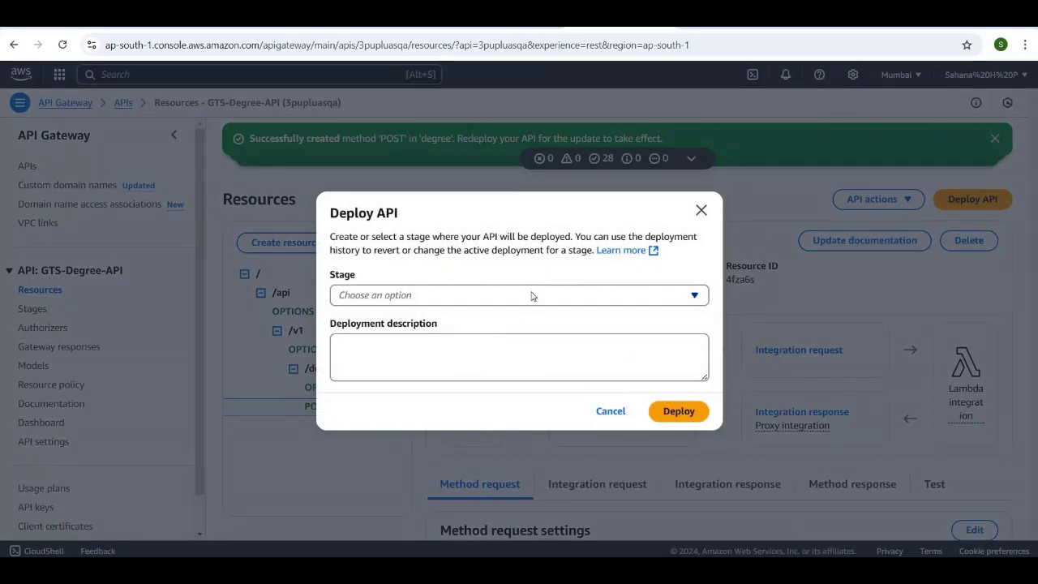
pyautogui.click(530, 295)
pyautogui.click(509, 319)
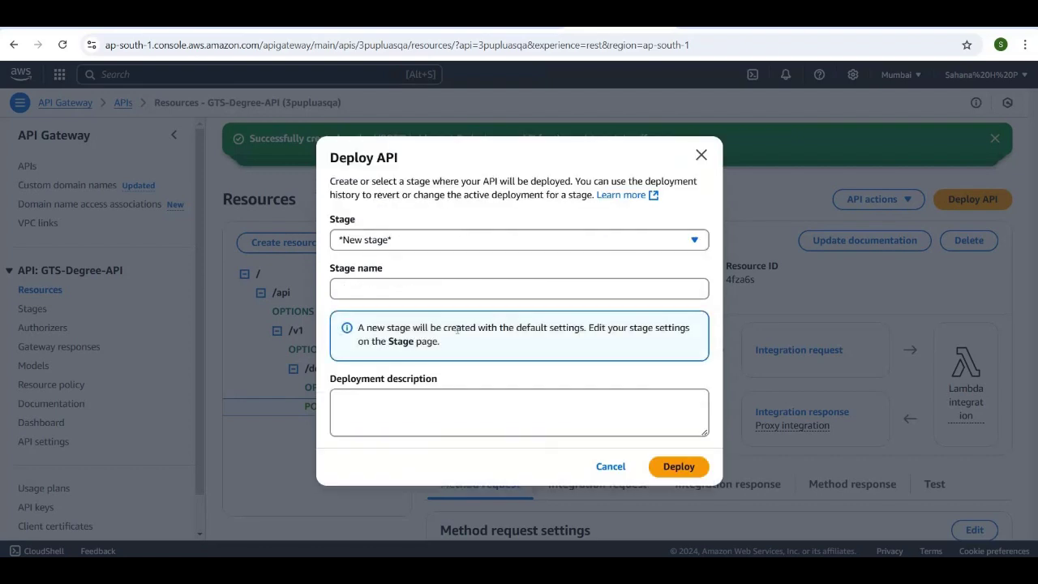
pyautogui.click(433, 298)
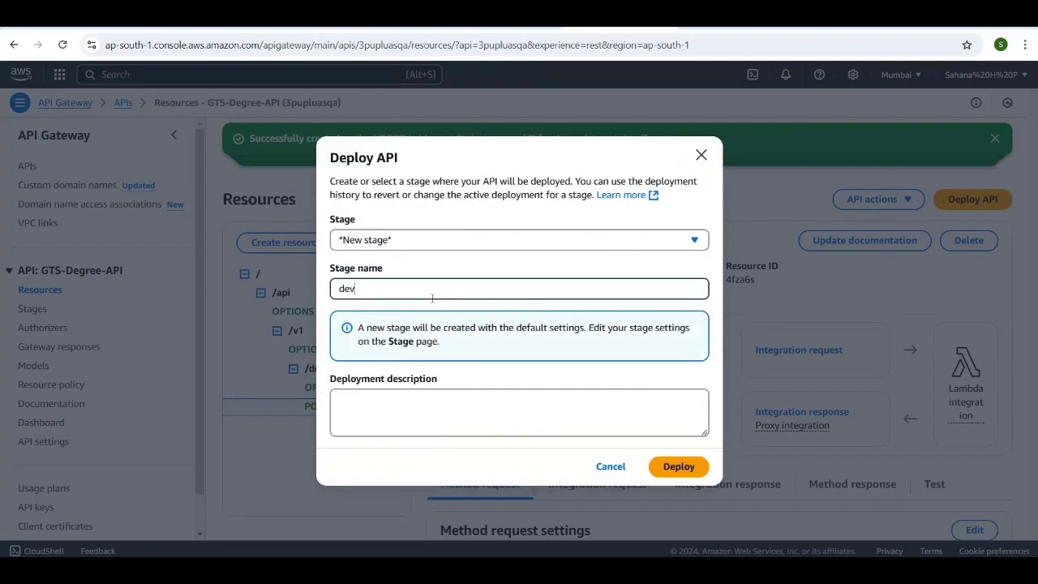
pyautogui.click(679, 473)
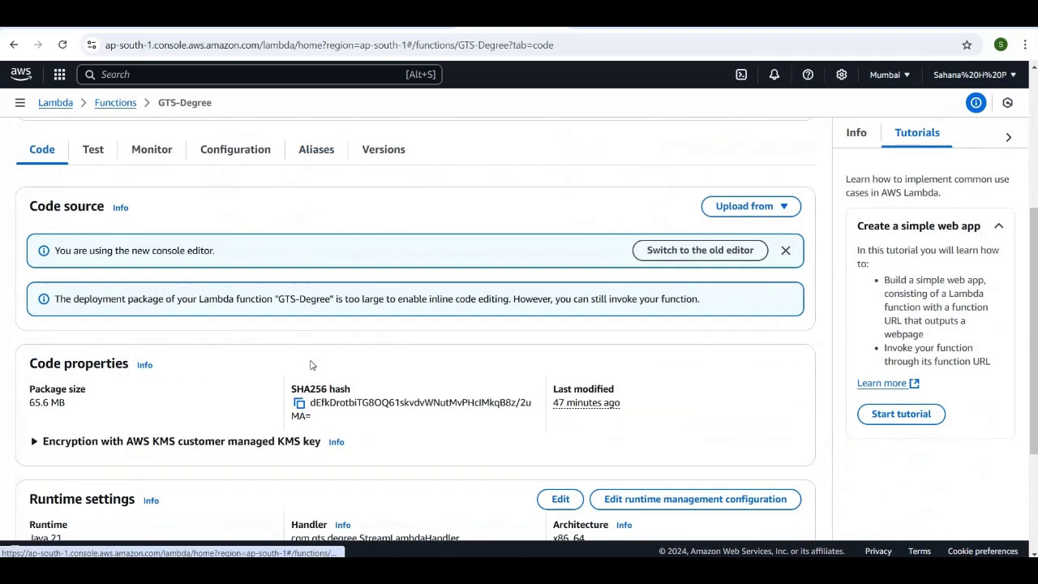
# In the GTS-Degree Lambda function's trigger configuration, examine the details of the GTS-Degree-API trigger.
pyautogui.scroll(3, 252, 203)
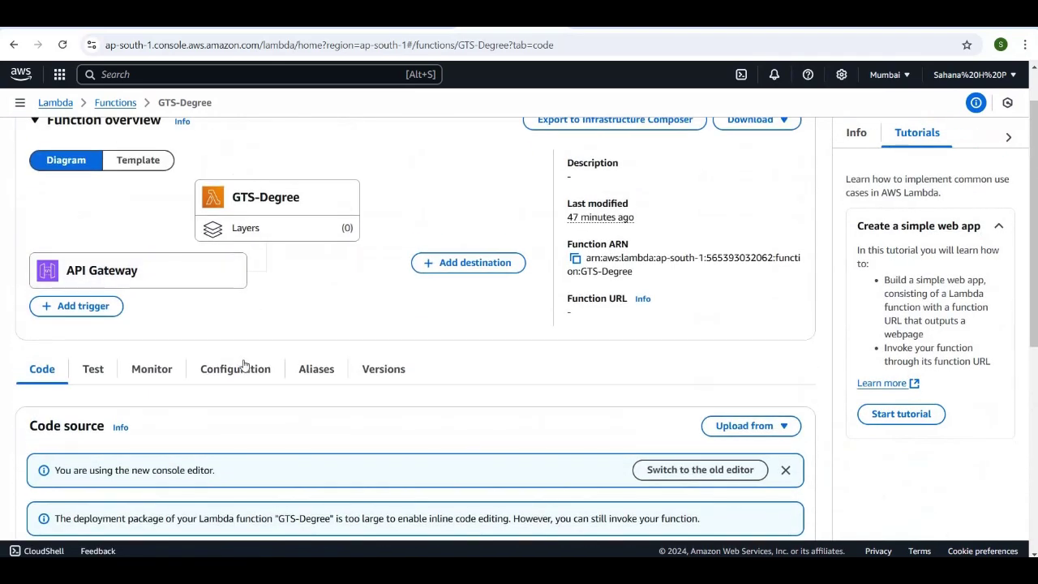
pyautogui.click(244, 365)
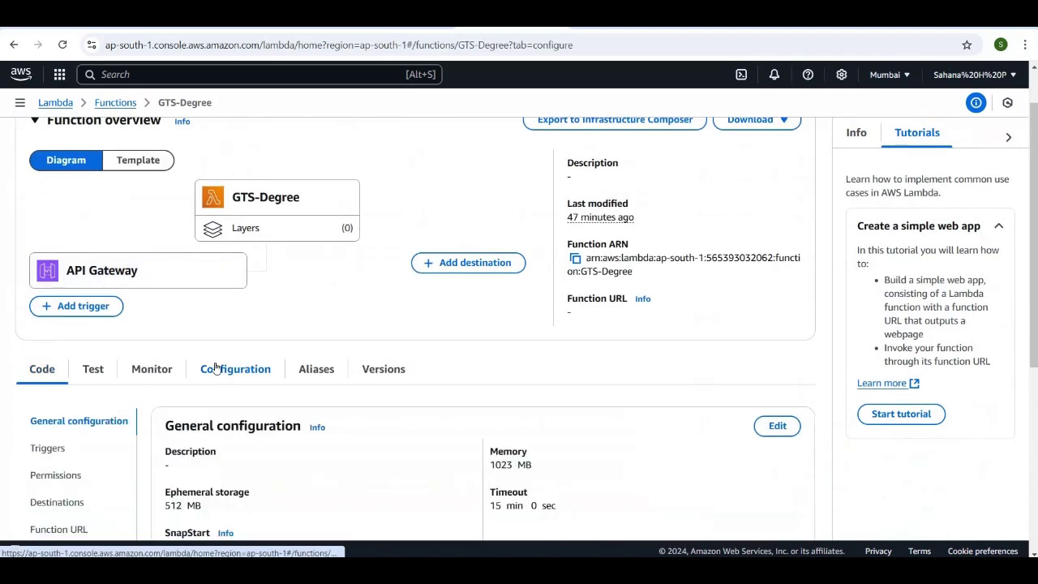
pyautogui.click(47, 448)
pyautogui.scroll(-1, 349, 502)
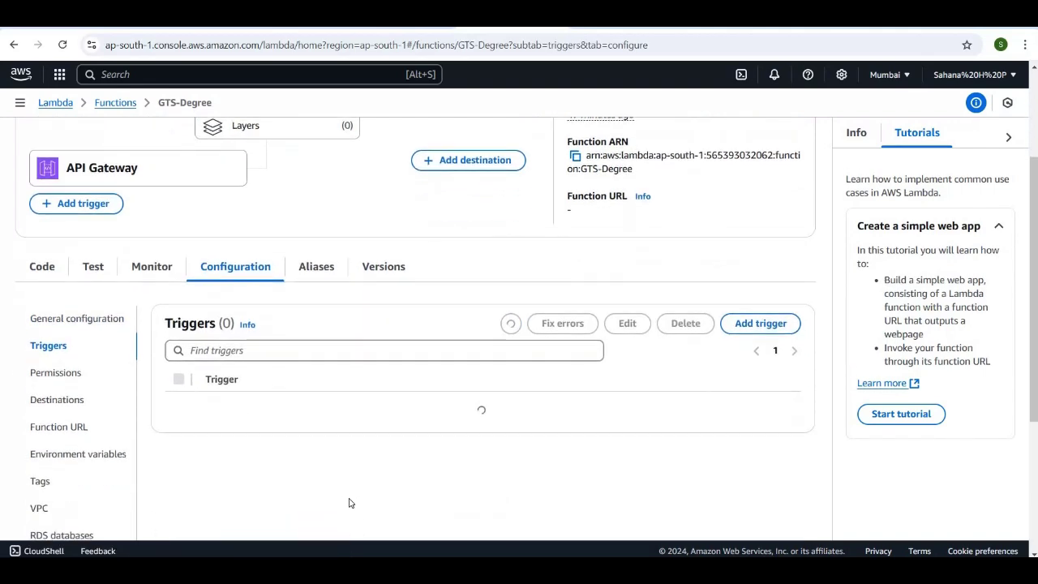
pyautogui.scroll(-1, 348, 503)
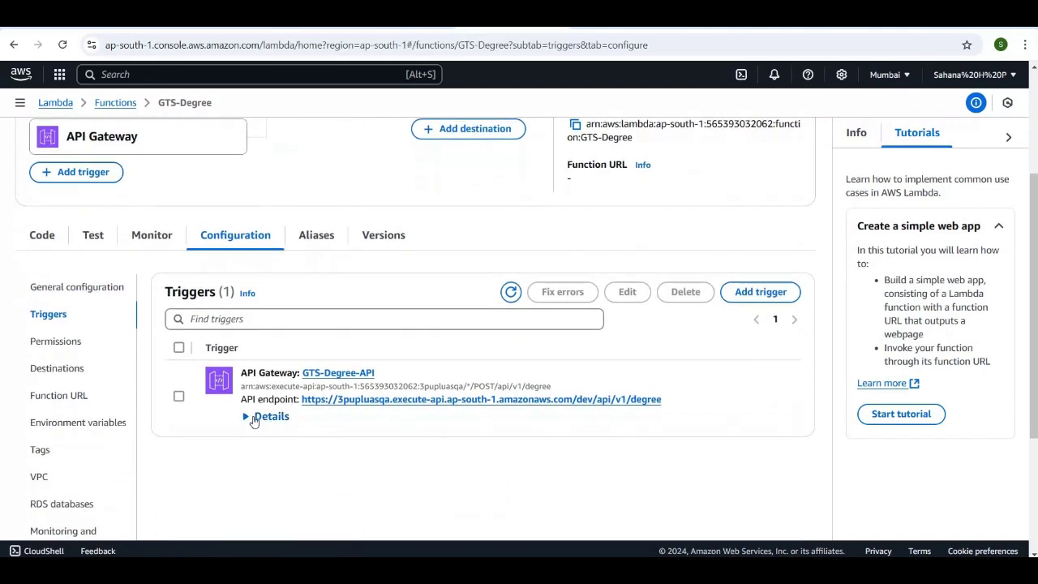
pyautogui.click(254, 418)
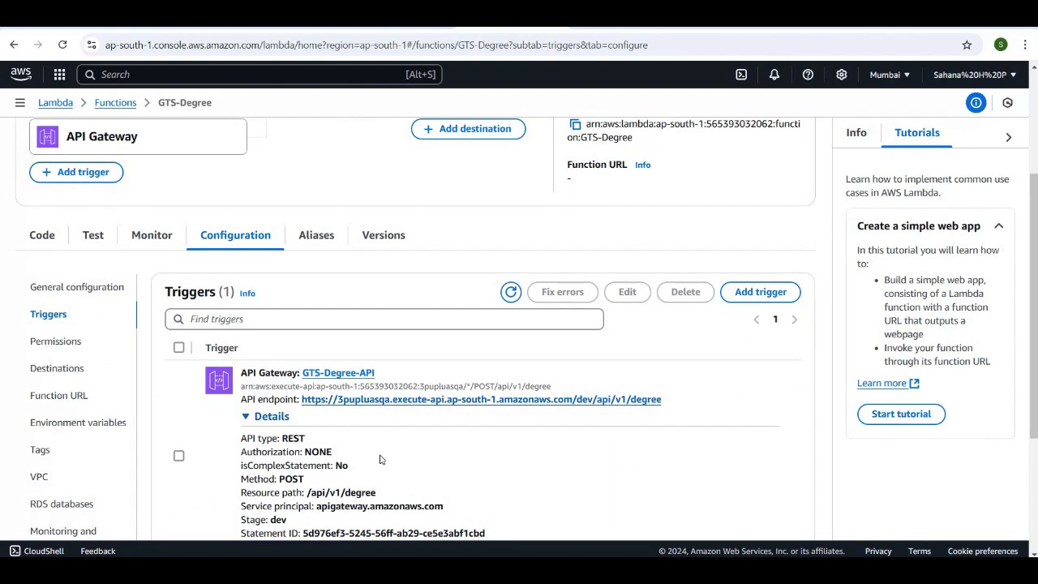
pyautogui.scroll(-1, 380, 459)
pyautogui.scroll(-1, 380, 460)
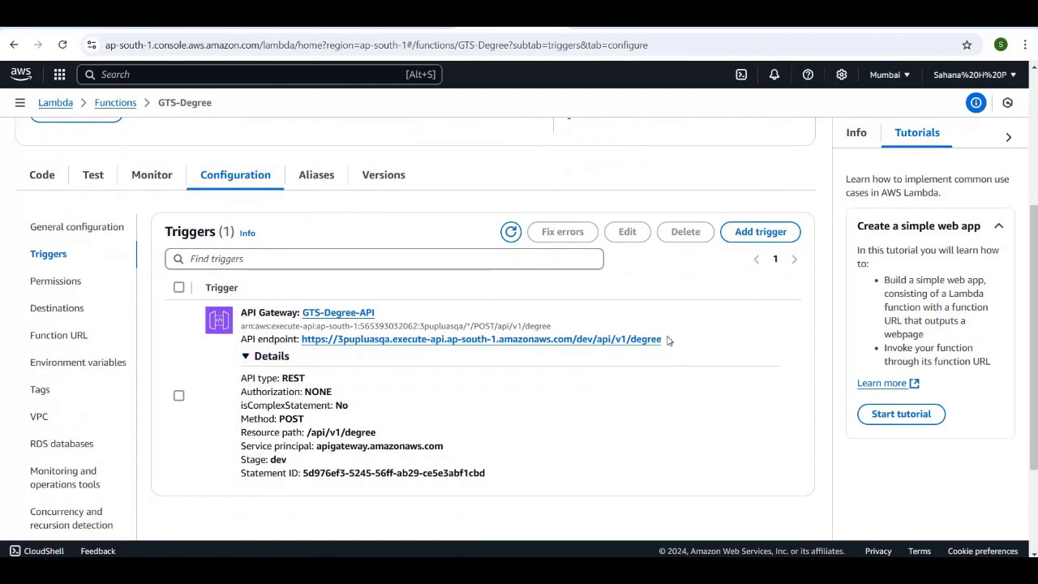
# Copy the GTS-Degree-API trigger's endpoint URL, replace the CreateDegrees request URL in Postman with it, and send the POST request.
pyautogui.moveTo(662, 339); pyautogui.dragTo(301, 340)
pyautogui.hotkey('ctrl', 'c')
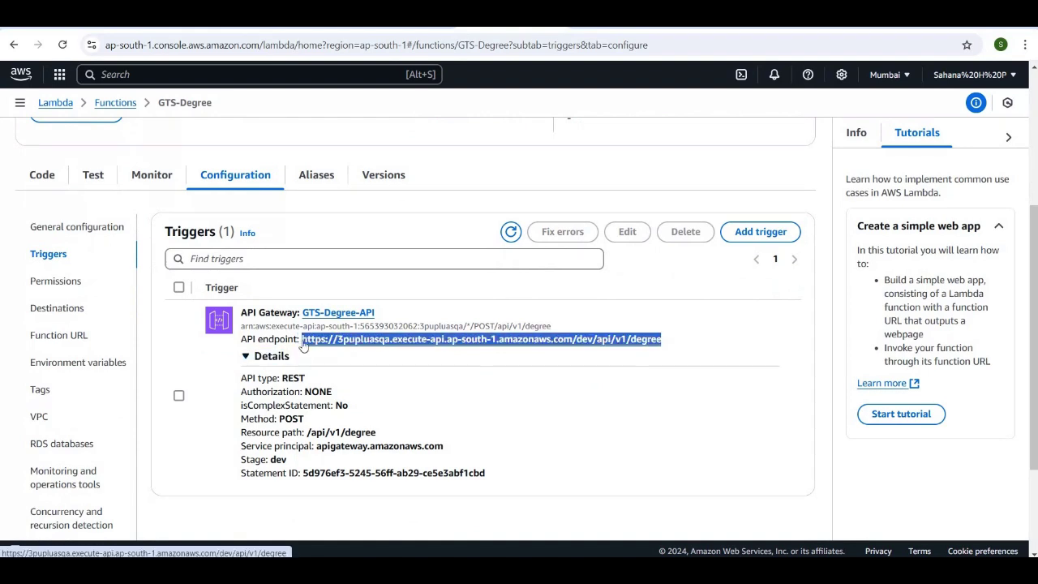
pyautogui.hotkey('alt', 'Tab')
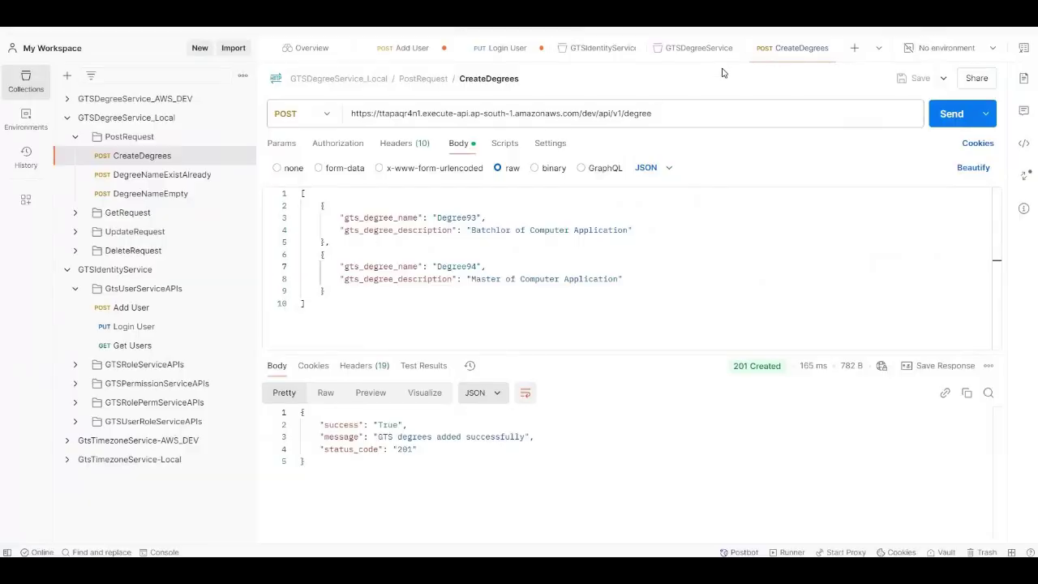
pyautogui.moveTo(660, 113); pyautogui.dragTo(348, 131)
pyautogui.hotkey('ctrl', 'v')
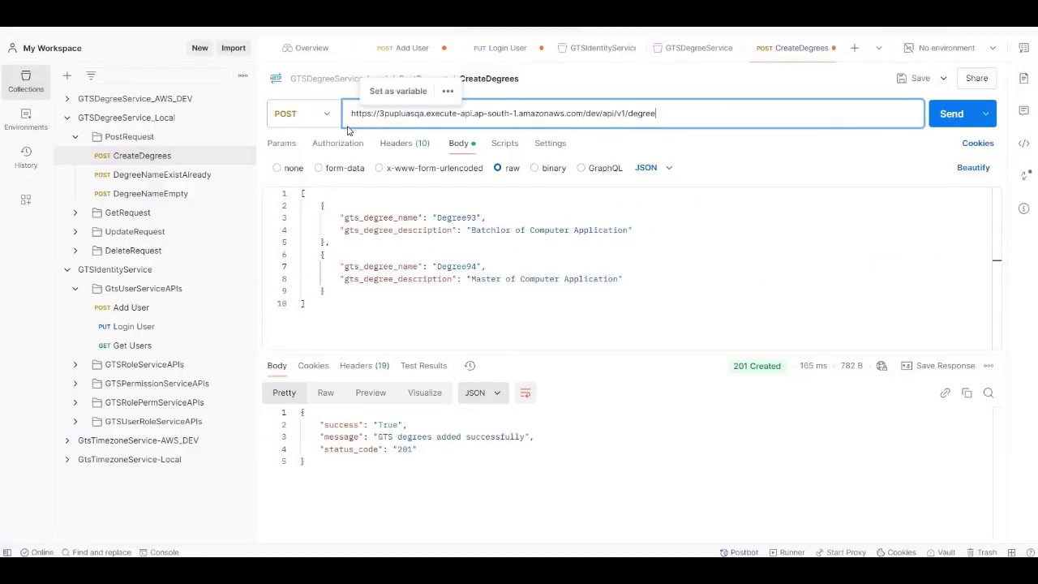
pyautogui.click(942, 121)
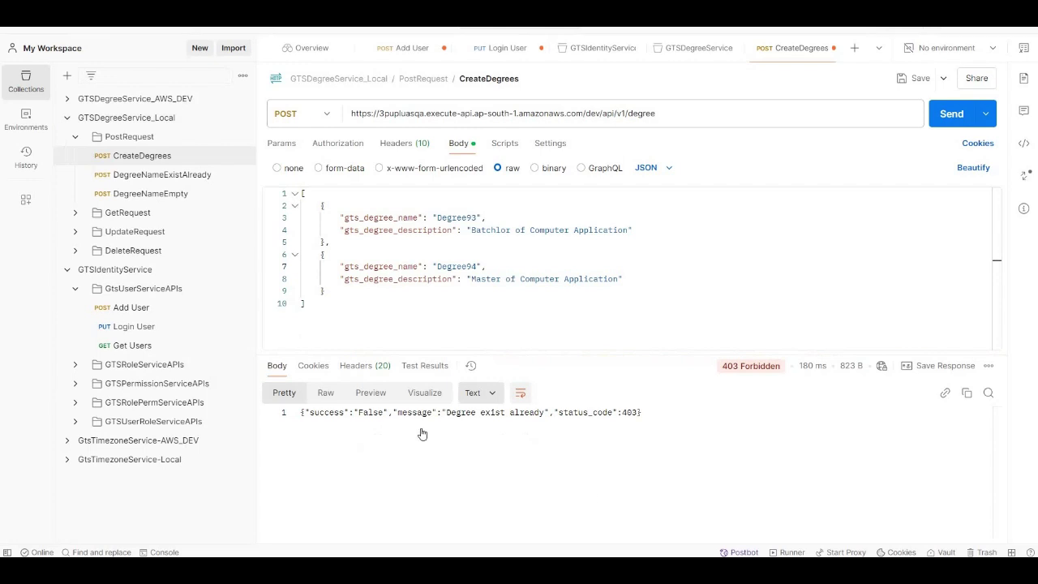
# Change the two gts_degree_name values in the request body to Degree96 and Degree97, and resend the CreateDegrees request.
pyautogui.doubleClick(477, 218)
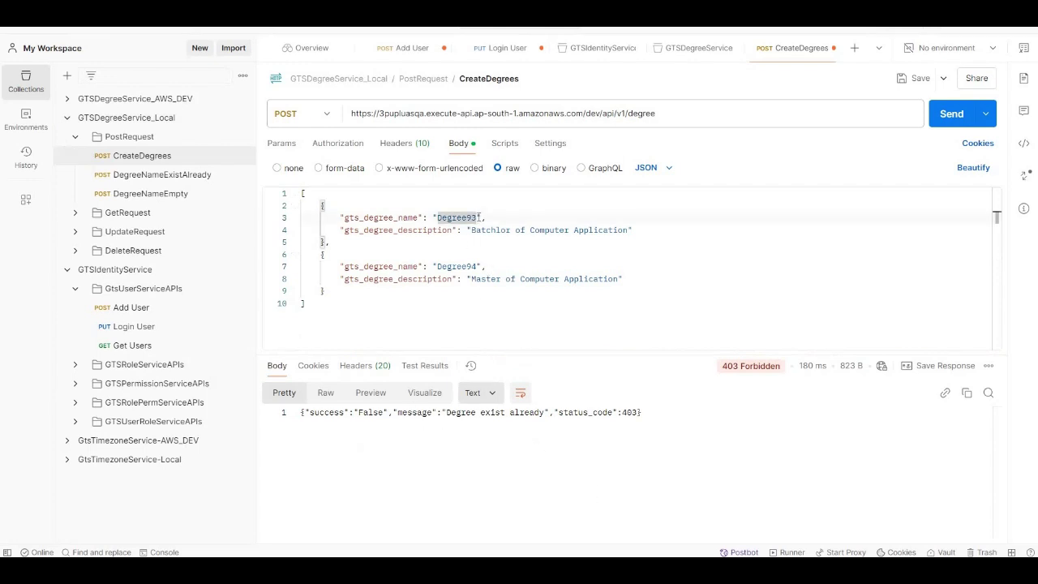
pyautogui.write('Degree9')
pyautogui.doubleClick(479, 266)
pyautogui.write('Degree9')
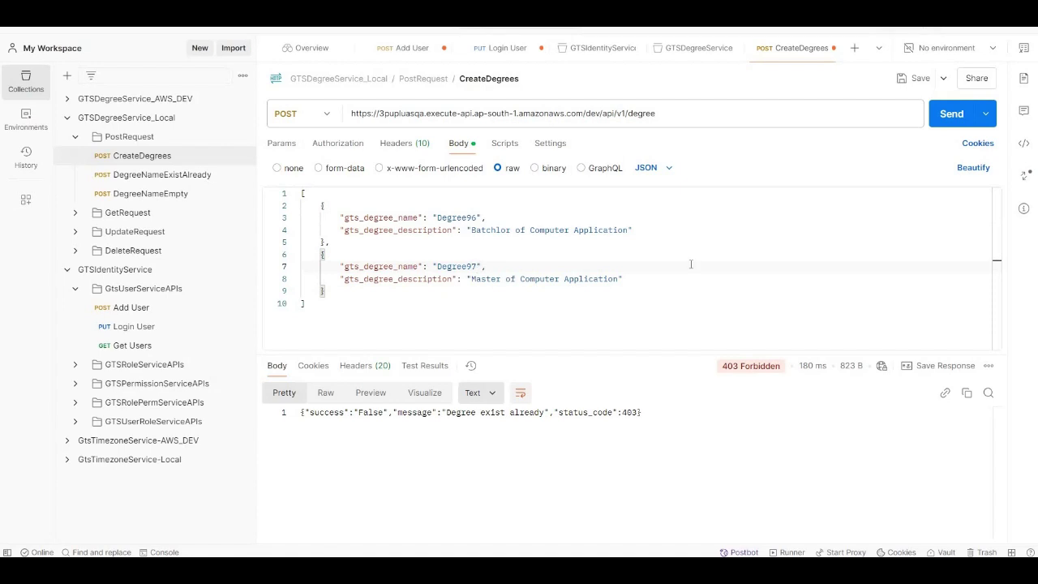
pyautogui.write('7')
pyautogui.click(947, 118)
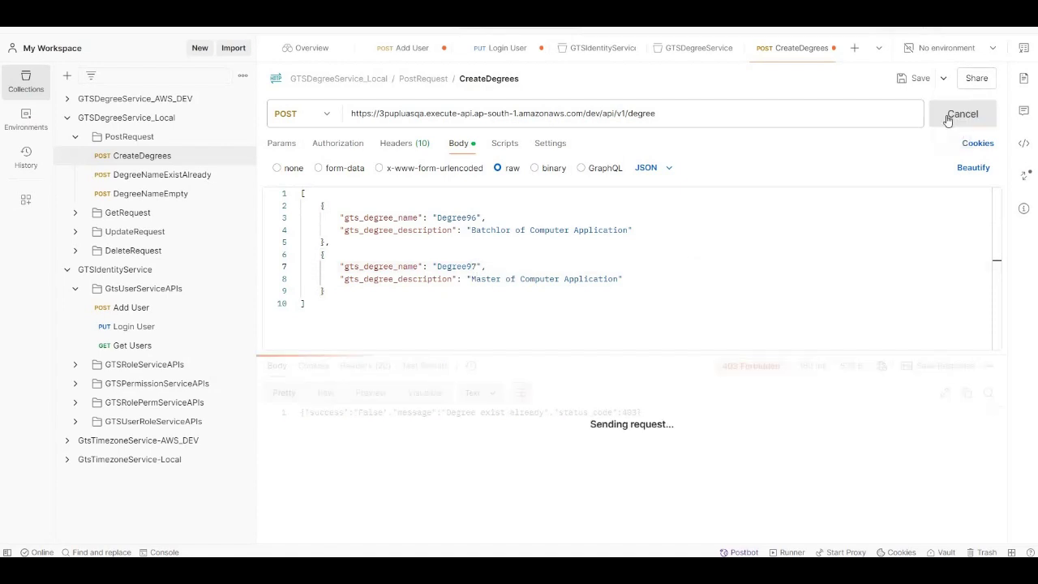